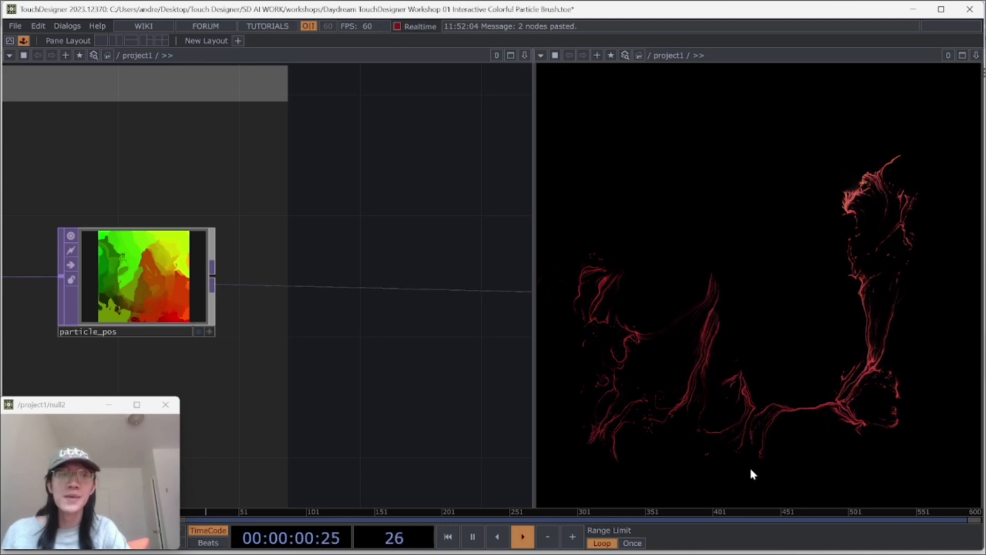
# Step: Try out the finished interactive particle brush in the output viewer
pyautogui.moveTo(724, 466)
pyautogui.mouseDown()
pyautogui.moveTo(696, 438)
pyautogui.moveTo(581, 440)
pyautogui.moveTo(762, 326)
pyautogui.moveTo(819, 169)
pyautogui.moveTo(610, 152)
pyautogui.moveTo(661, 258)
pyautogui.moveTo(744, 211)
pyautogui.moveTo(840, 400)
pyautogui.mouseUp()
pyautogui.click(669, 378)
pyautogui.click(760, 288)
pyautogui.click(610, 284)
pyautogui.click(872, 240)
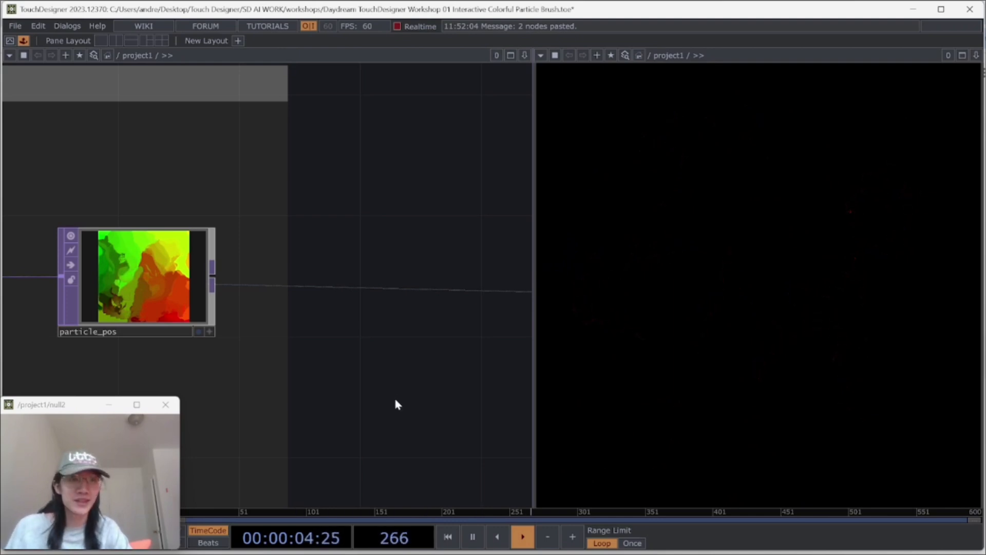
# Step: Examine the finished network, from the particle position, lifespan and color sections through to the geometry rendering section
pyautogui.scroll(-3, 395, 400)
pyautogui.moveTo(406, 398); pyautogui.dragTo(423, 295)
pyautogui.scroll(-2, 411, 405)
pyautogui.scroll(-2, 412, 406)
pyautogui.moveTo(440, 333); pyautogui.dragTo(463, 153)
pyautogui.scroll(5, 259, 475)
pyautogui.moveTo(244, 385); pyautogui.dragTo(287, 379)
pyautogui.scroll(-3, 286, 380)
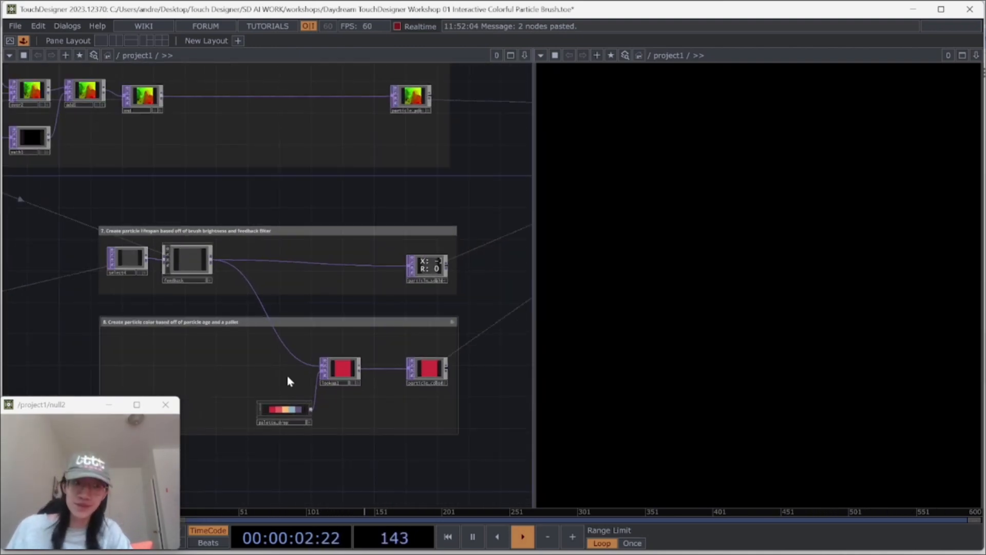
pyautogui.scroll(-2, 285, 380)
pyautogui.scroll(-2, 286, 383)
pyautogui.moveTo(158, 323); pyautogui.dragTo(350, 313)
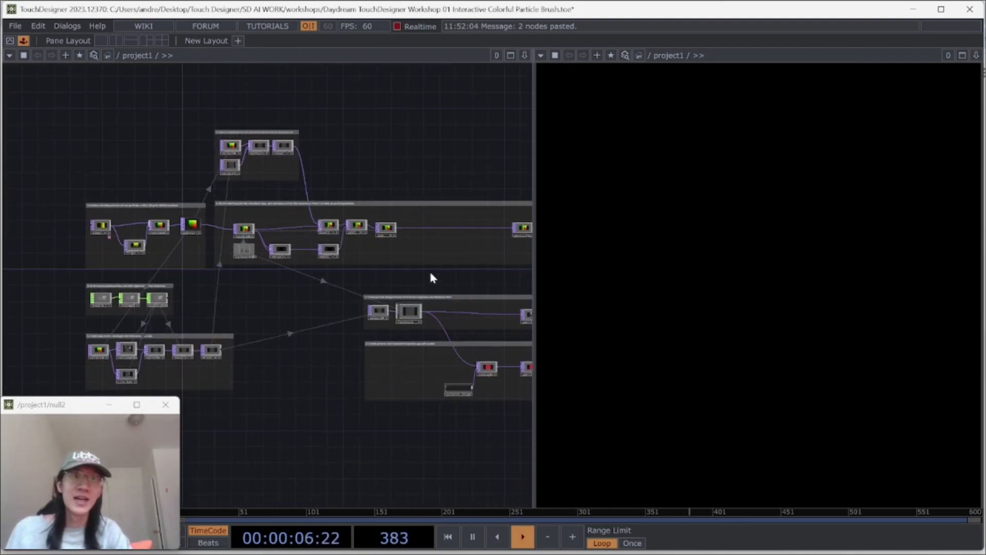
pyautogui.moveTo(448, 285); pyautogui.dragTo(205, 303)
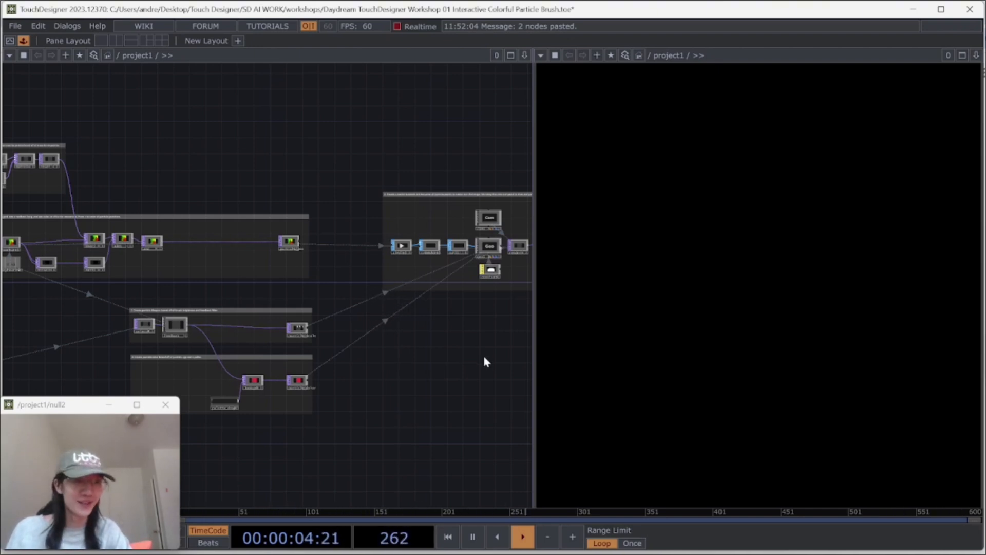
pyautogui.moveTo(473, 364); pyautogui.dragTo(417, 379)
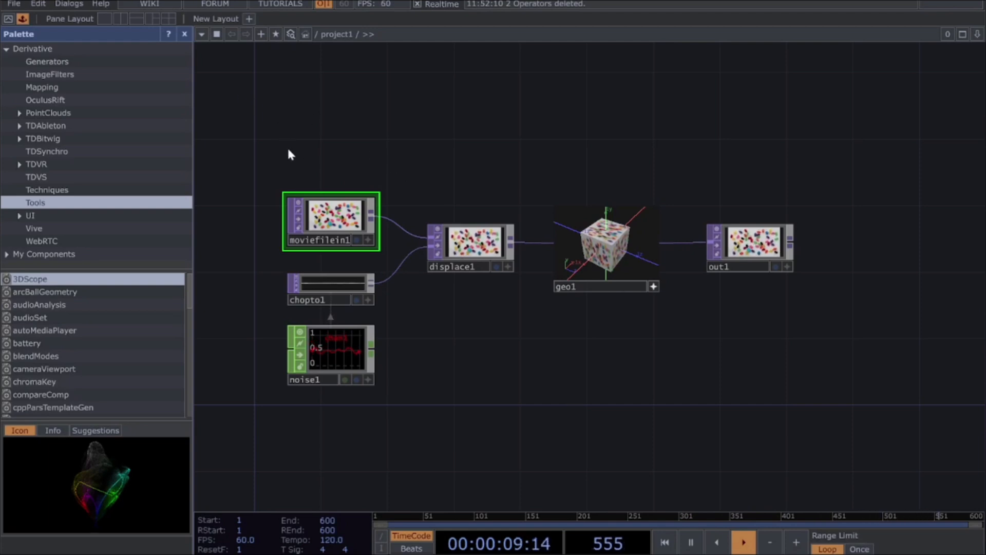
# Step: Delete all the default operators from project1 and close the Palette to clear the workspace
pyautogui.moveTo(245, 127); pyautogui.dragTo(822, 420)
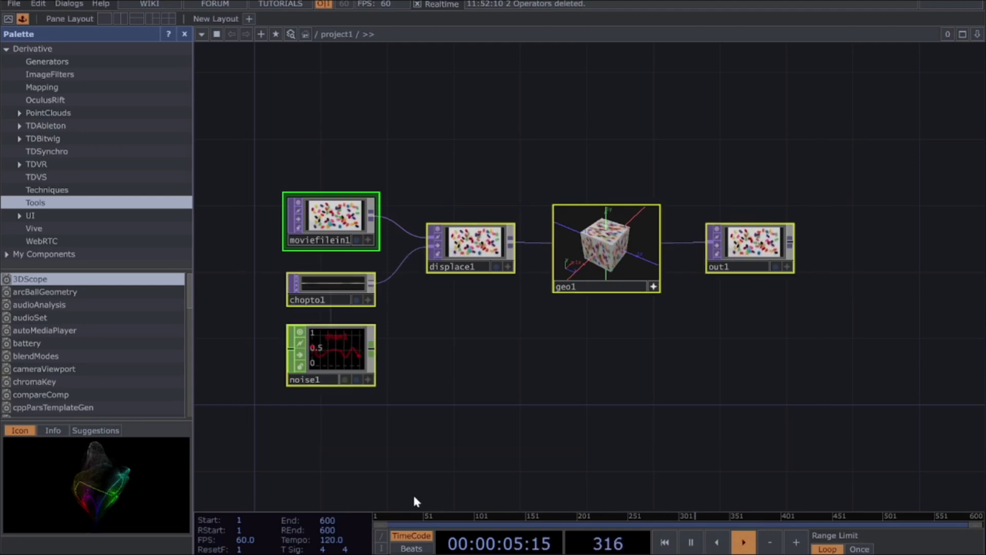
pyautogui.press('Delete')
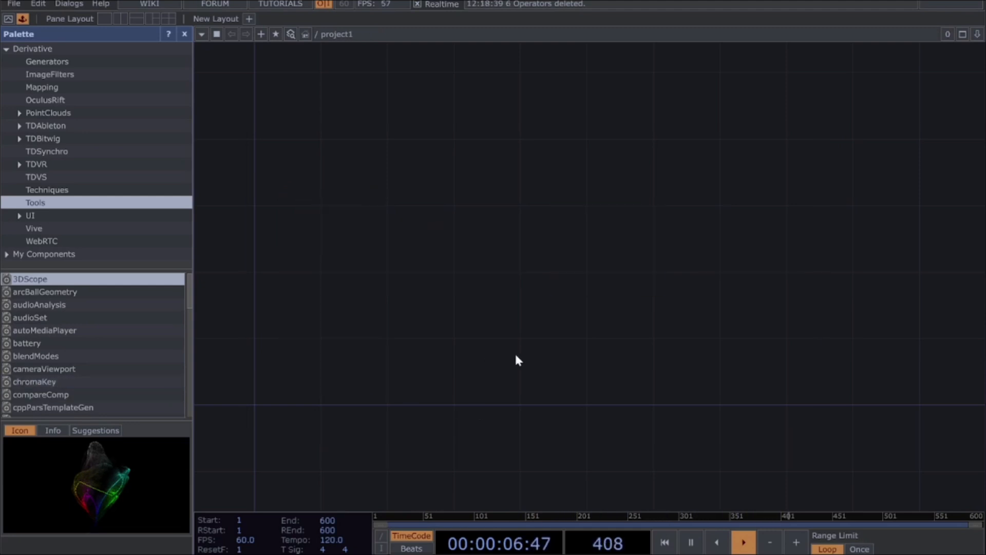
pyautogui.click(184, 34)
pyautogui.moveTo(477, 361); pyautogui.dragTo(559, 215)
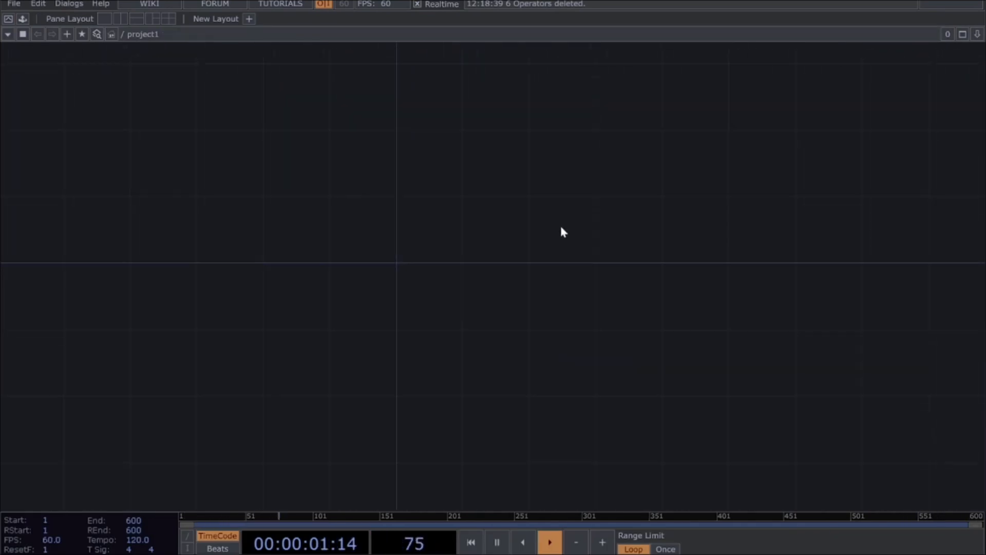
pyautogui.moveTo(429, 256); pyautogui.dragTo(431, 313)
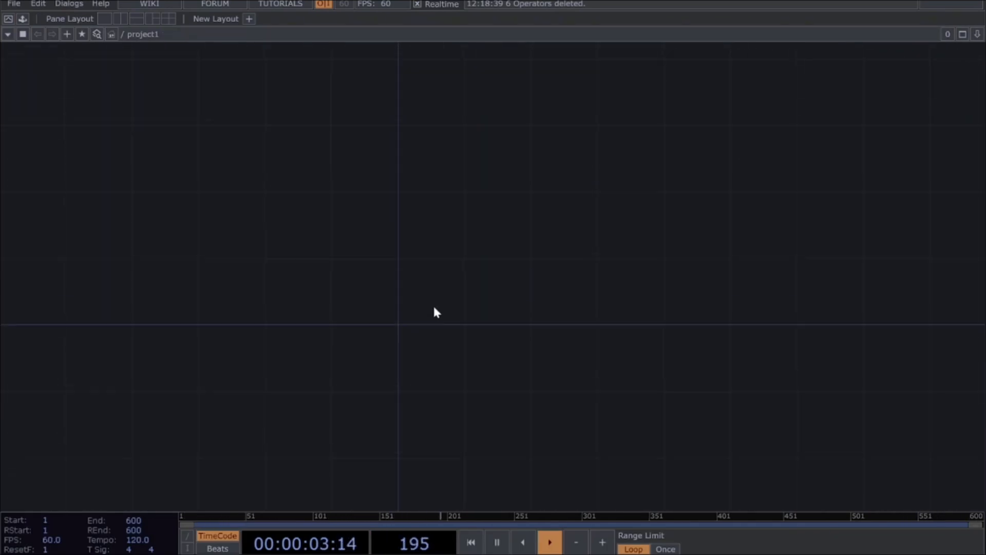
# Step: Create a Ramp TOP in the empty network
pyautogui.press('Tab')
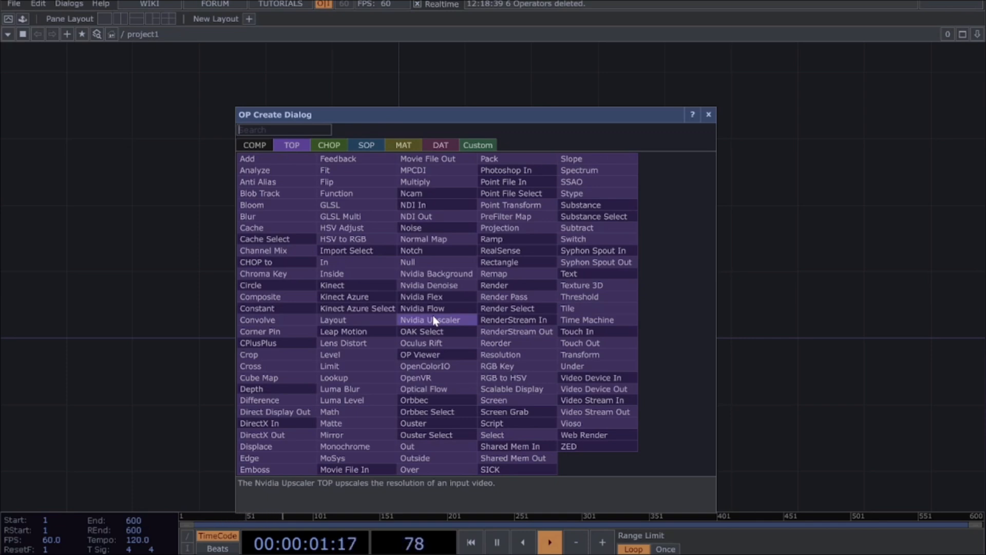
pyautogui.write('RAMP')
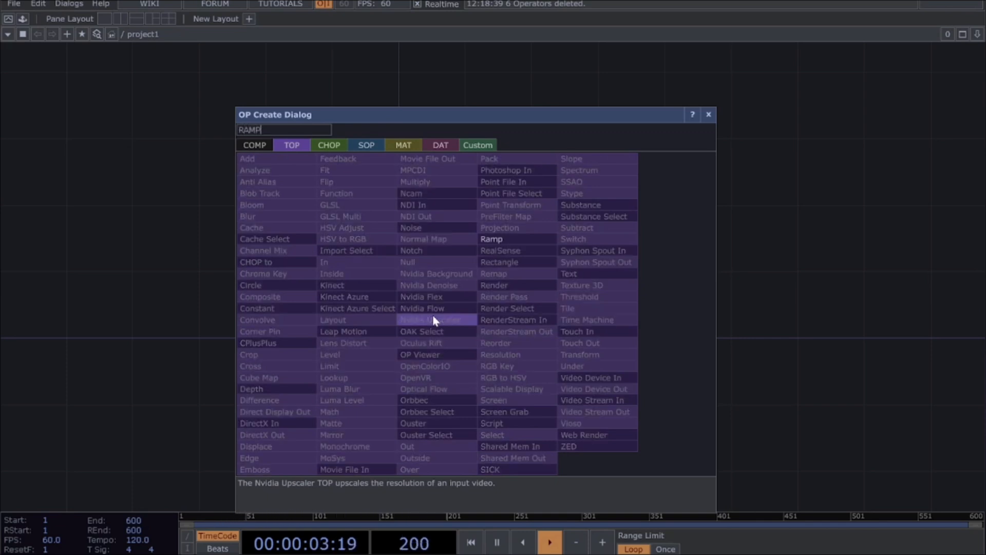
pyautogui.click(492, 239)
pyautogui.click(377, 327)
pyautogui.scroll(3, 526, 323)
# Step: Show the Ramp TOP's parameters and set its pixel format to 32-bit float (RGBA)
pyautogui.press('p')
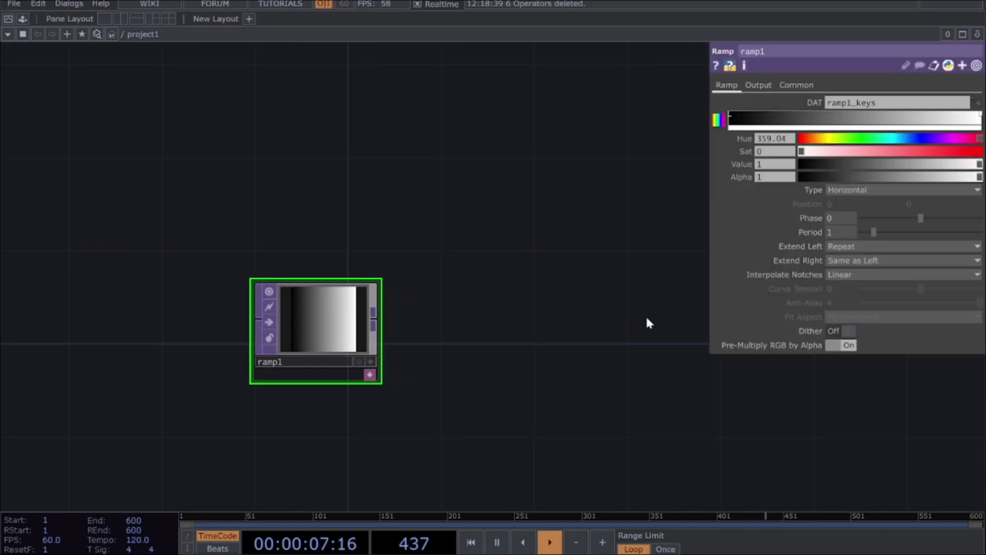
pyautogui.click(795, 86)
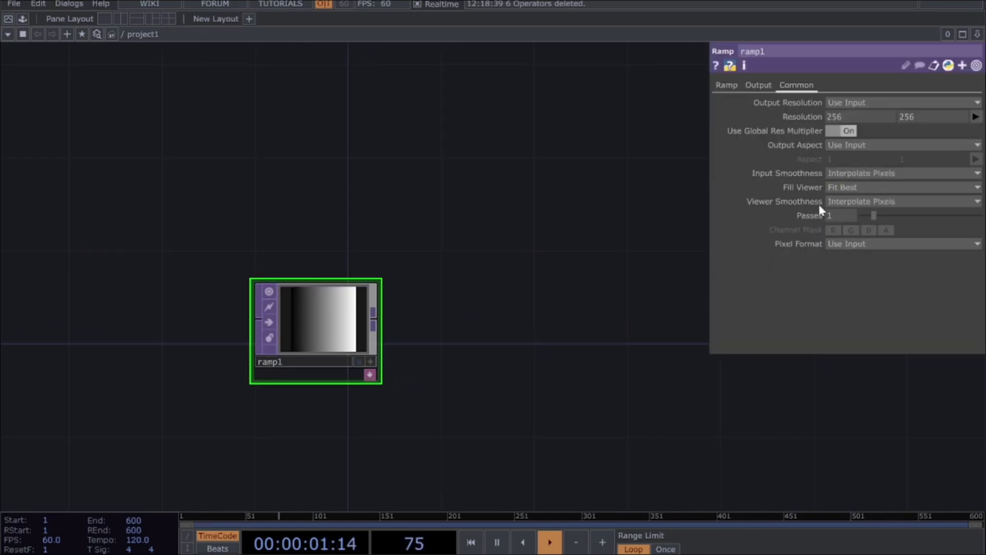
pyautogui.click(858, 244)
pyautogui.click(872, 56)
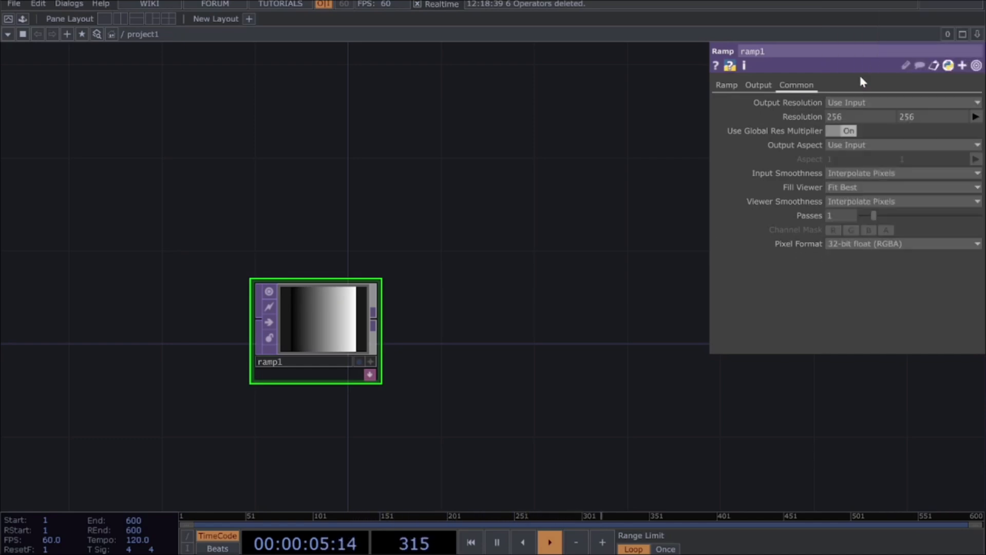
# Step: Add a Flip TOP below the ramp, fed by the ramp's output, and set its Flop to Bottom Left
pyautogui.moveTo(461, 325); pyautogui.dragTo(383, 293)
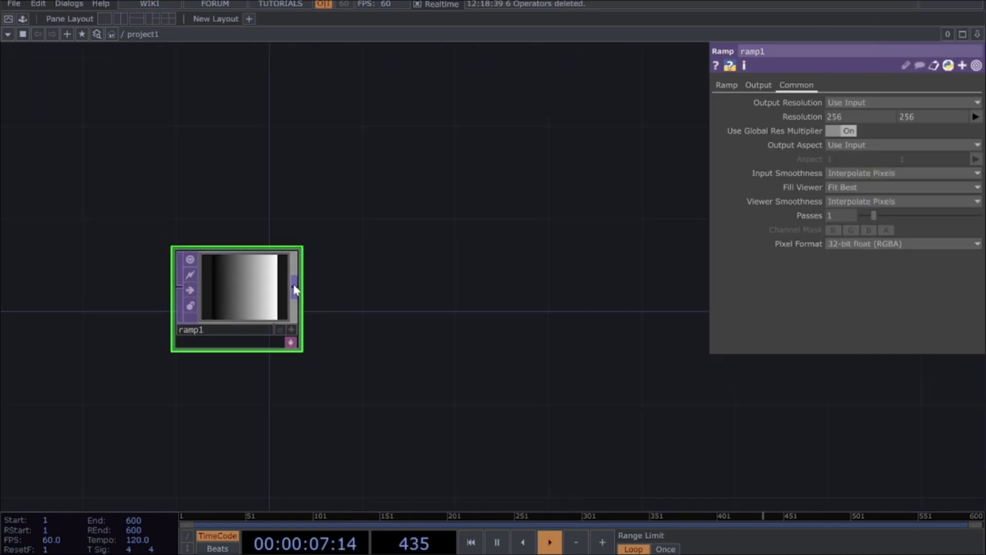
pyautogui.moveTo(294, 288); pyautogui.dragTo(359, 338)
pyautogui.moveTo(295, 287); pyautogui.dragTo(314, 296)
pyautogui.moveTo(356, 221); pyautogui.dragTo(376, 369)
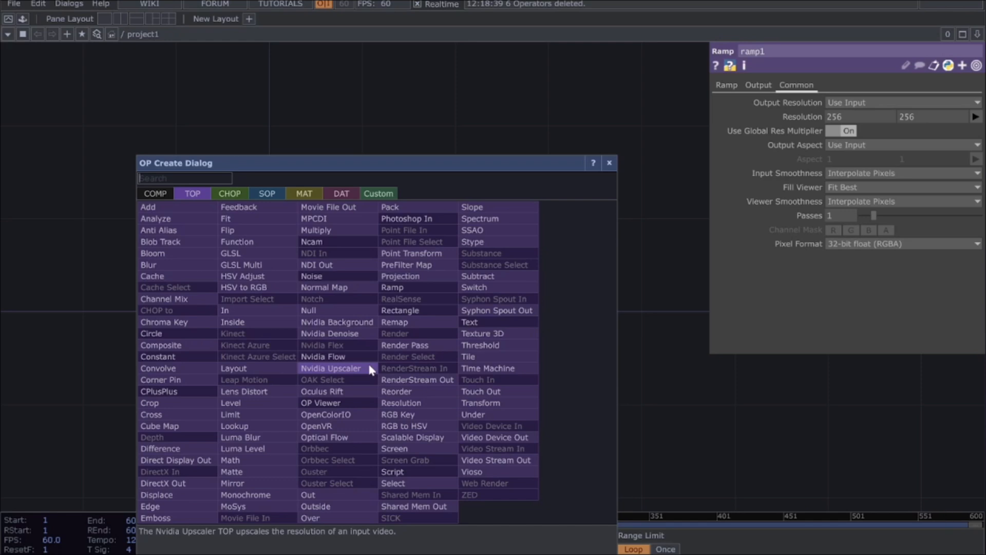
pyautogui.write('FLIP')
pyautogui.click(278, 232)
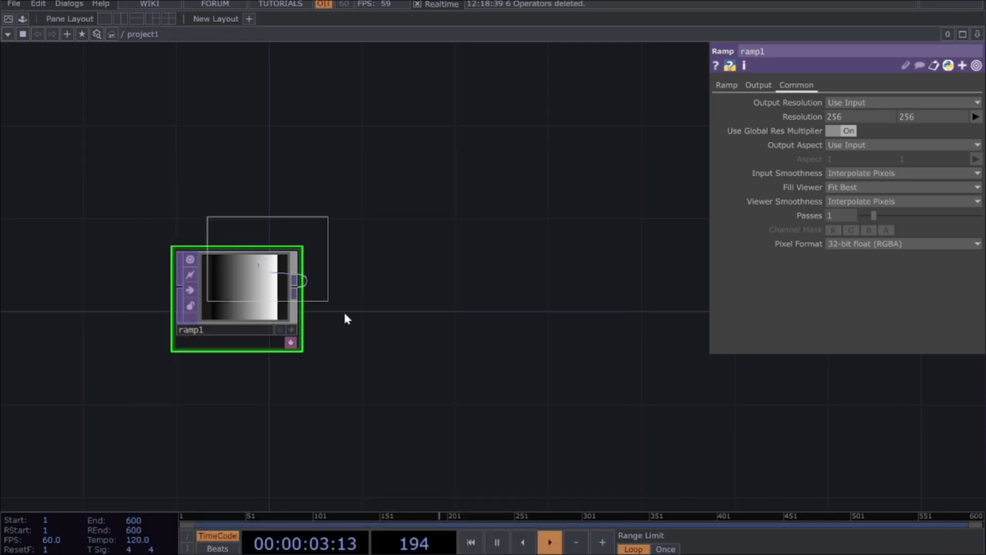
pyautogui.click(401, 388)
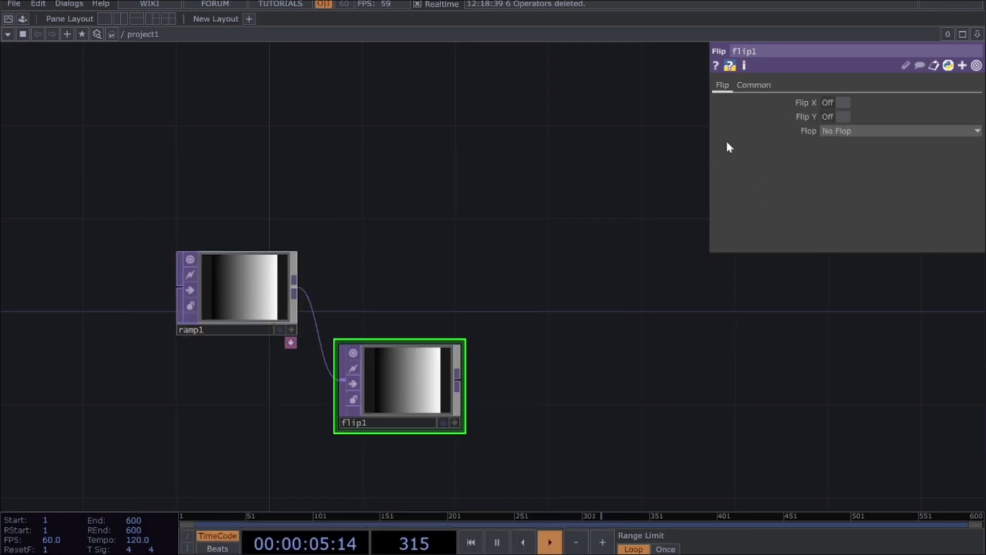
pyautogui.click(843, 132)
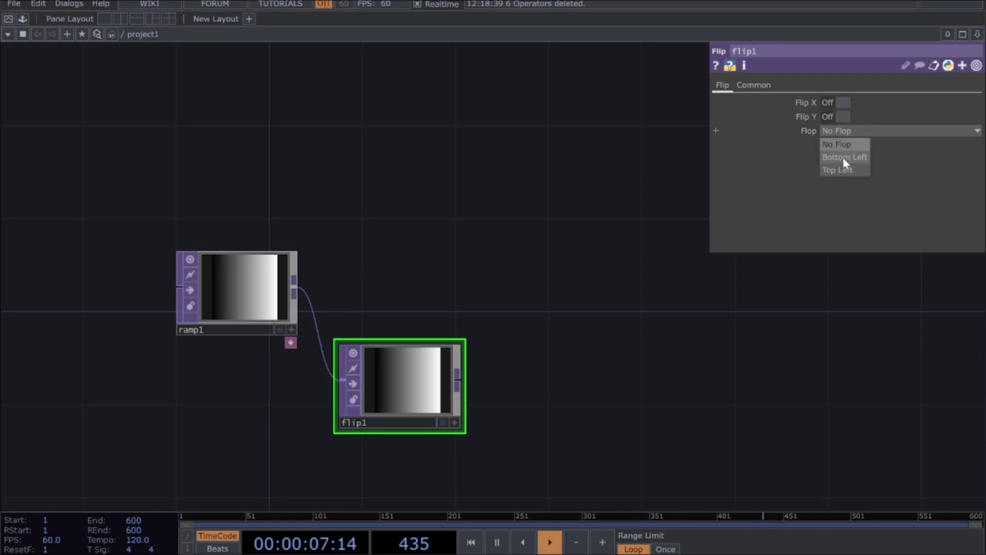
pyautogui.click(844, 159)
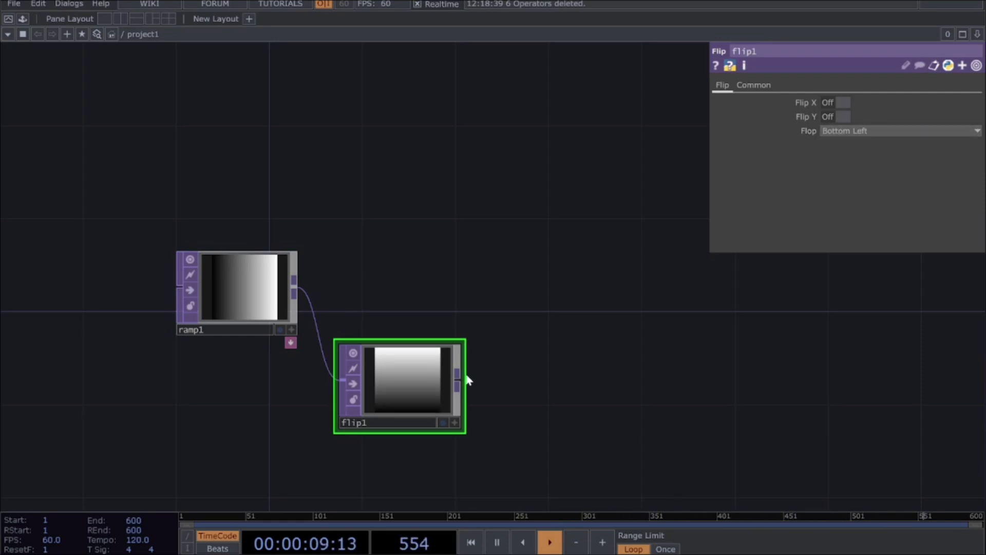
# Step: Branch a Reorder TOP off the ramp's output and connect the Flip TOP to its second input
pyautogui.click(295, 288)
pyautogui.click(615, 292)
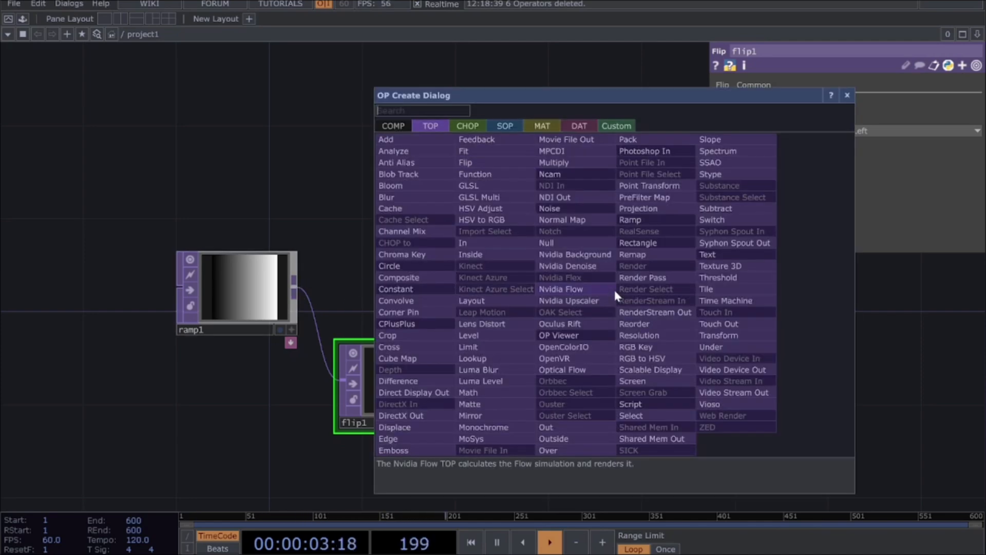
pyautogui.write('REO')
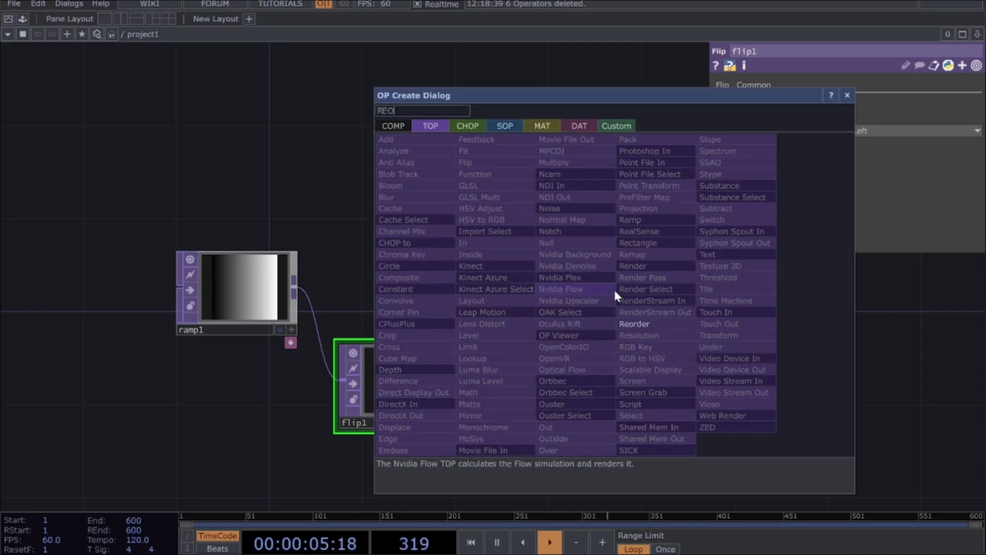
pyautogui.click(635, 324)
pyautogui.click(602, 271)
pyautogui.moveTo(603, 275); pyautogui.dragTo(604, 290)
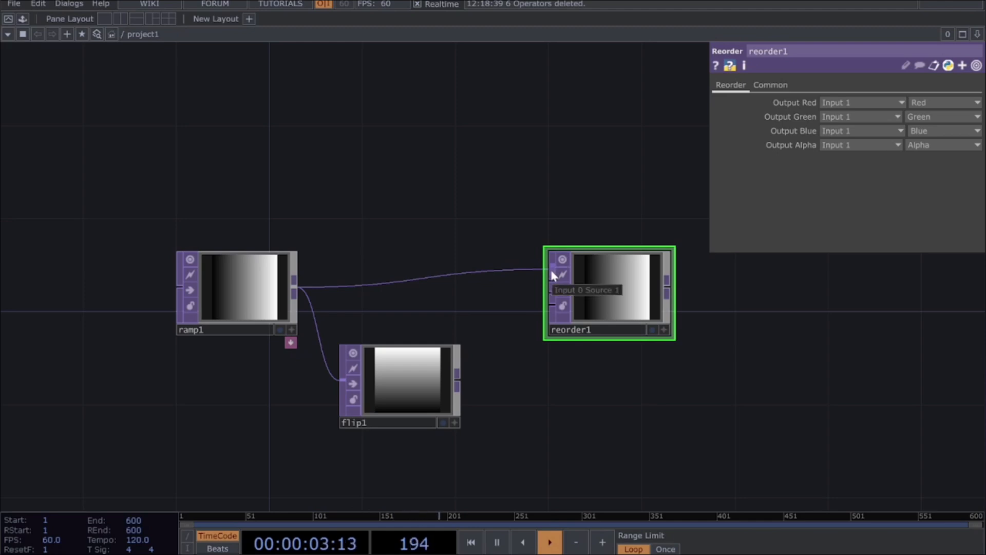
pyautogui.click(458, 381)
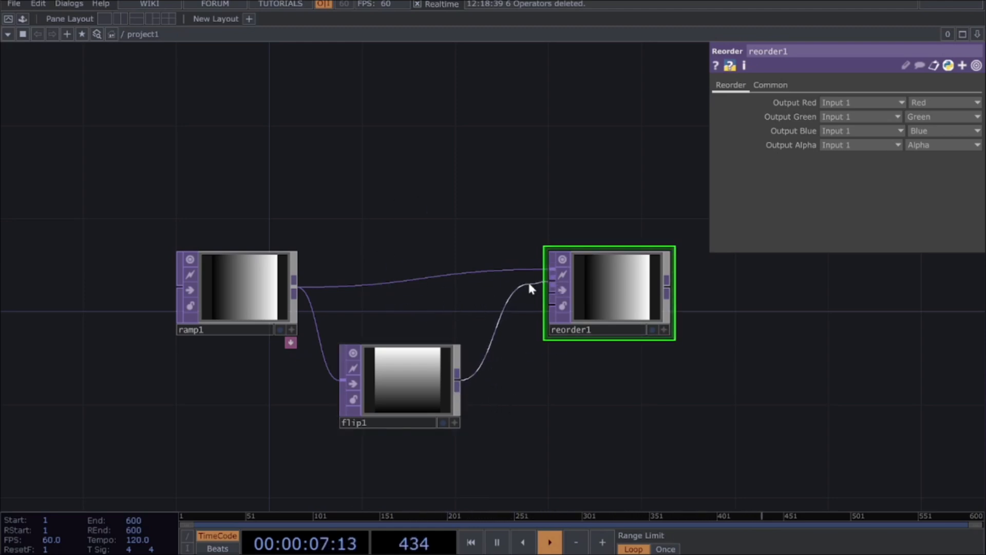
pyautogui.click(552, 281)
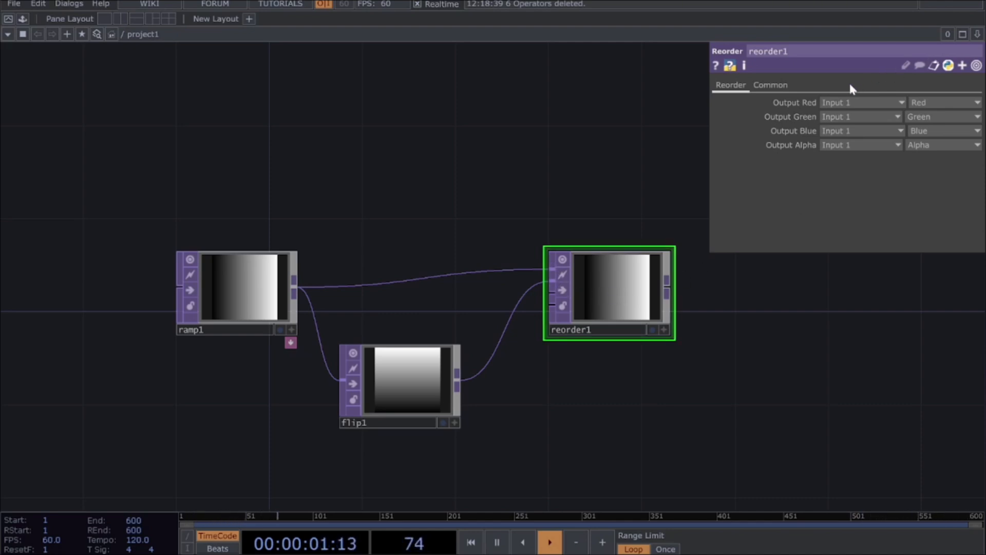
# Step: Set the Reorder TOP's Output Green to Input 2 and its Output Blue channel to Zero
pyautogui.click(852, 121)
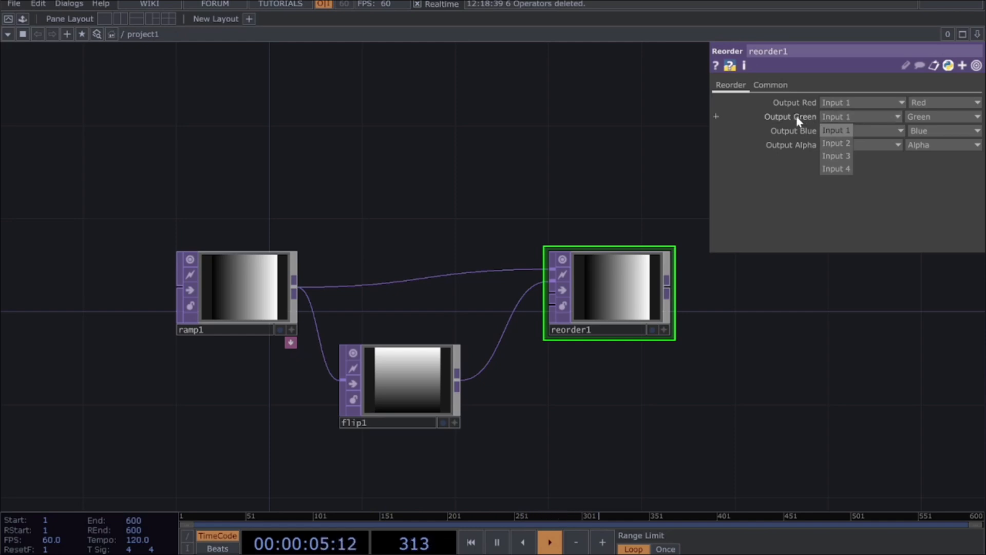
pyautogui.click(841, 144)
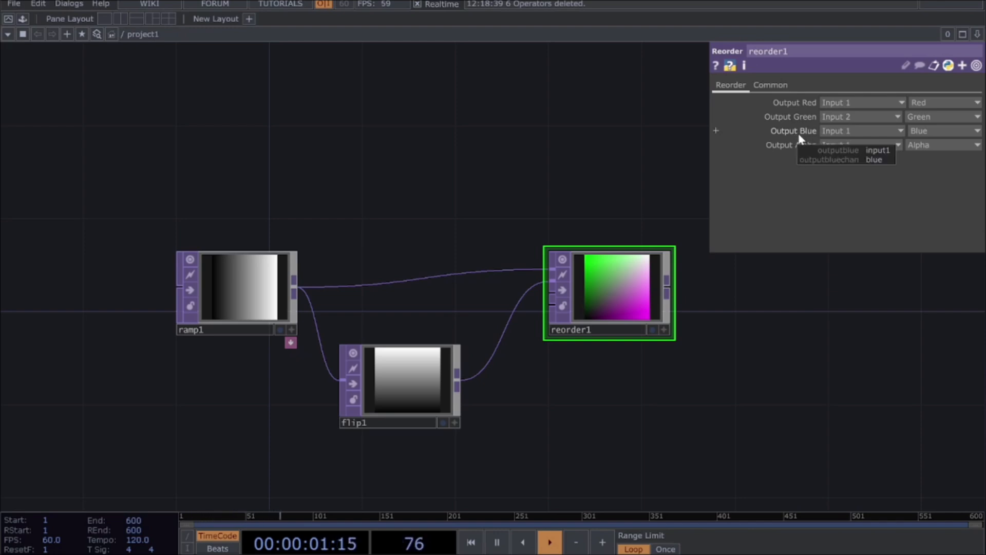
pyautogui.click(928, 130)
pyautogui.click(918, 261)
# Step: Add a Null TOP after the Reorder TOP, connected to its output
pyautogui.moveTo(873, 350); pyautogui.dragTo(717, 335)
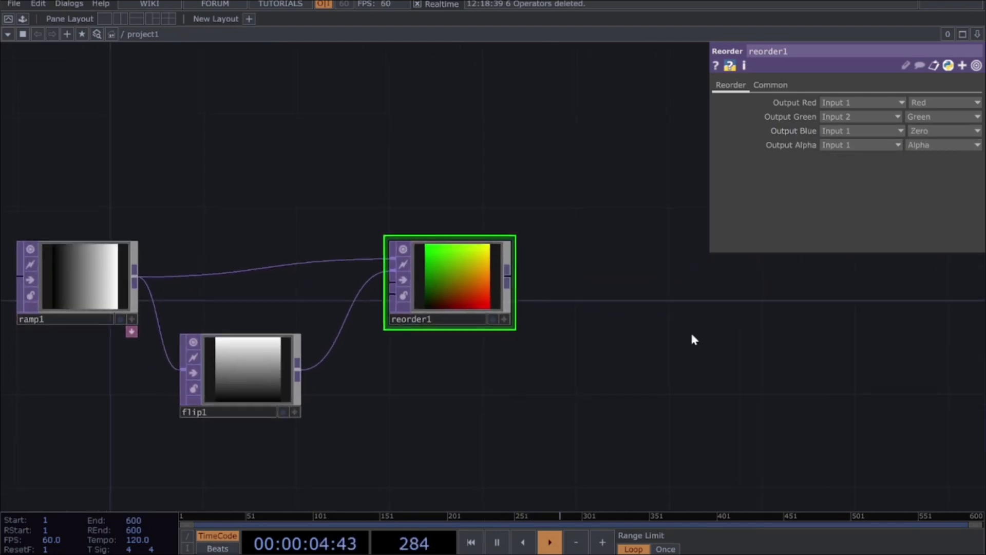
pyautogui.click(511, 278)
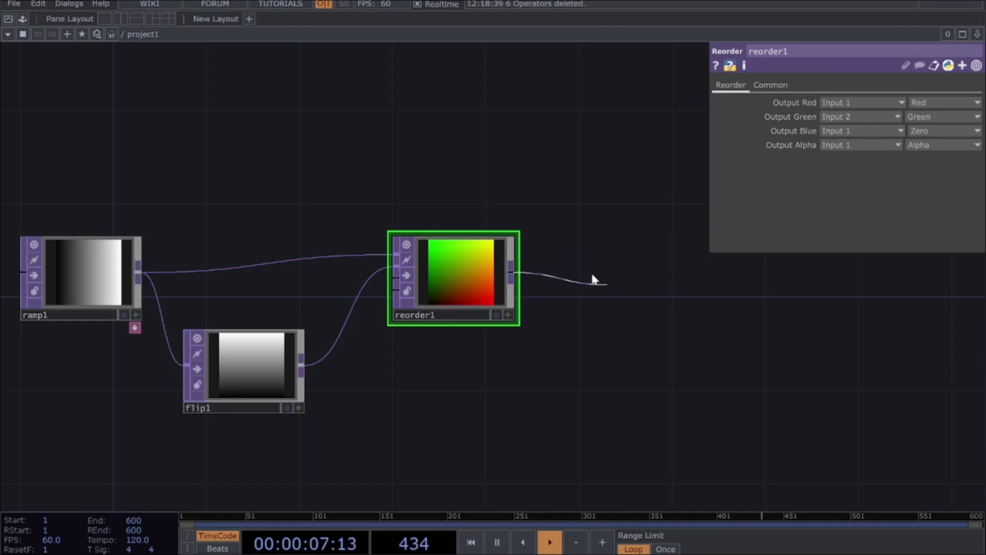
pyautogui.click(599, 276)
pyautogui.write('N')
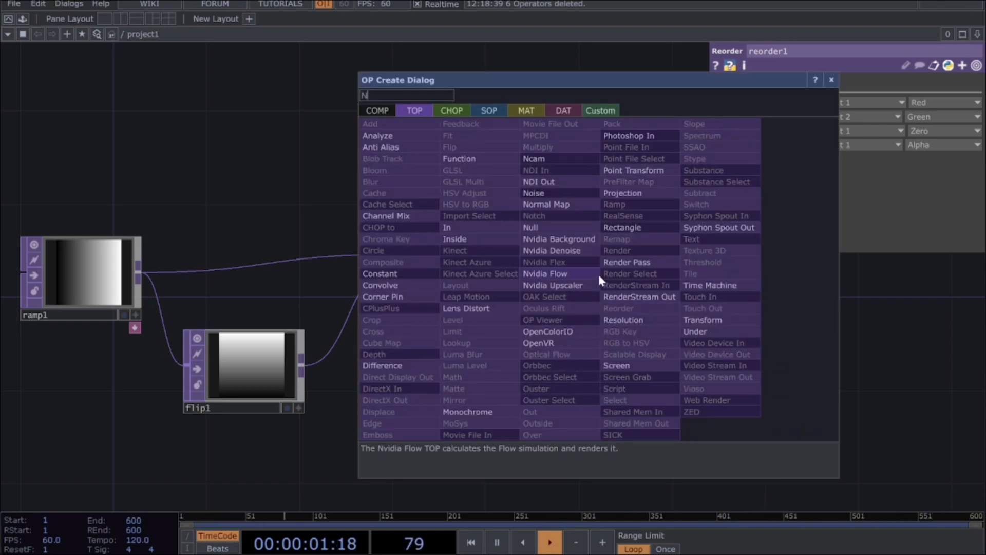
pyautogui.write('u')
pyautogui.press('Return')
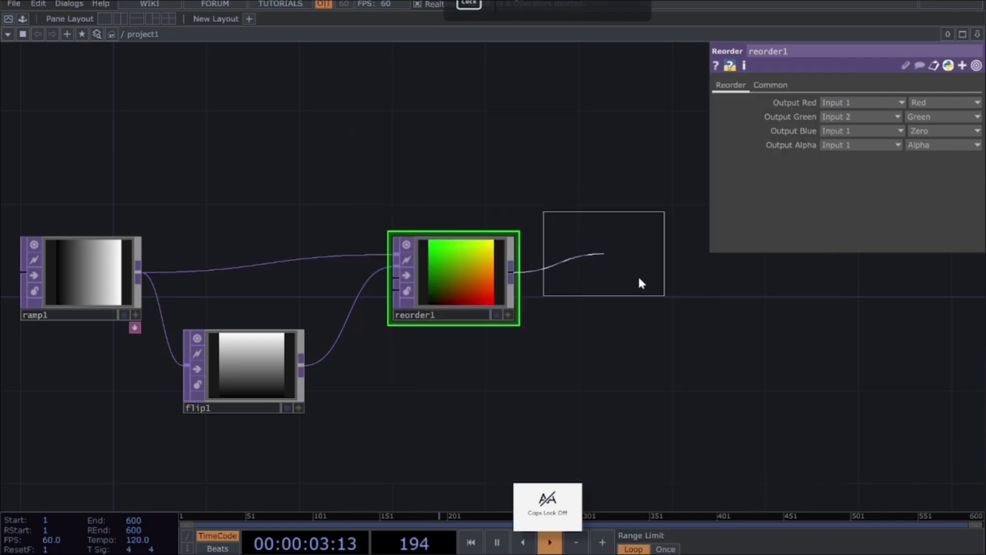
pyautogui.click(618, 269)
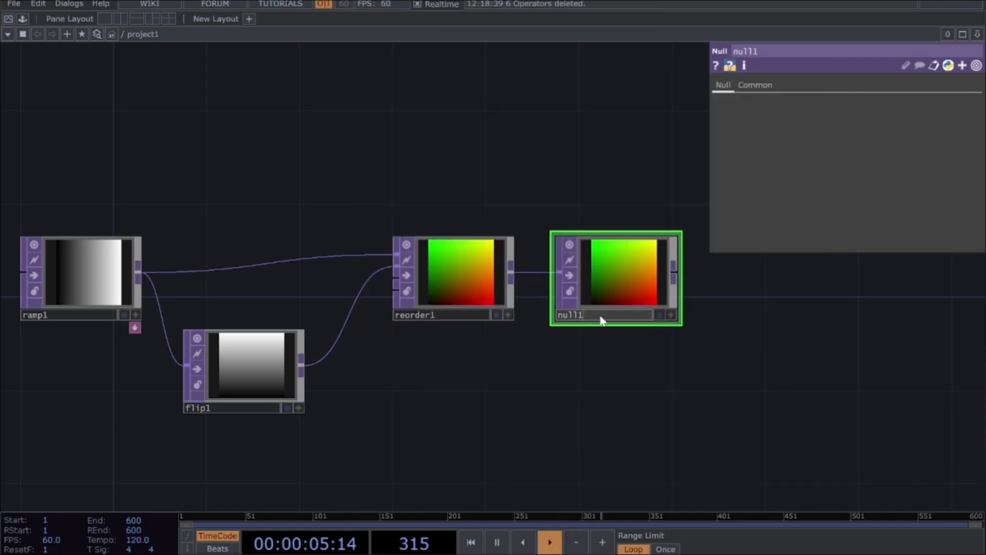
# Step: Rename the Null TOP as source
pyautogui.doubleClick(560, 319)
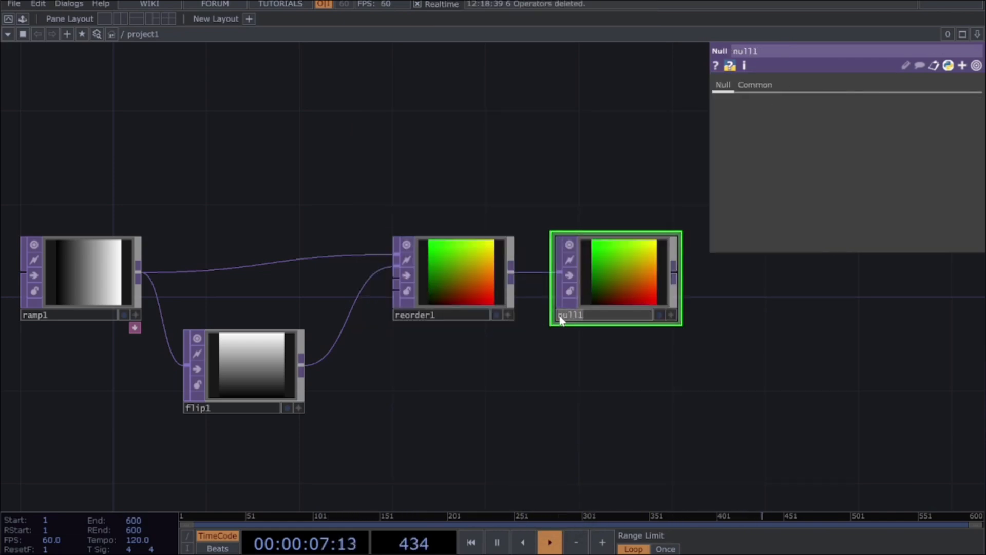
pyautogui.press('BackSpace')
pyautogui.press('Return')
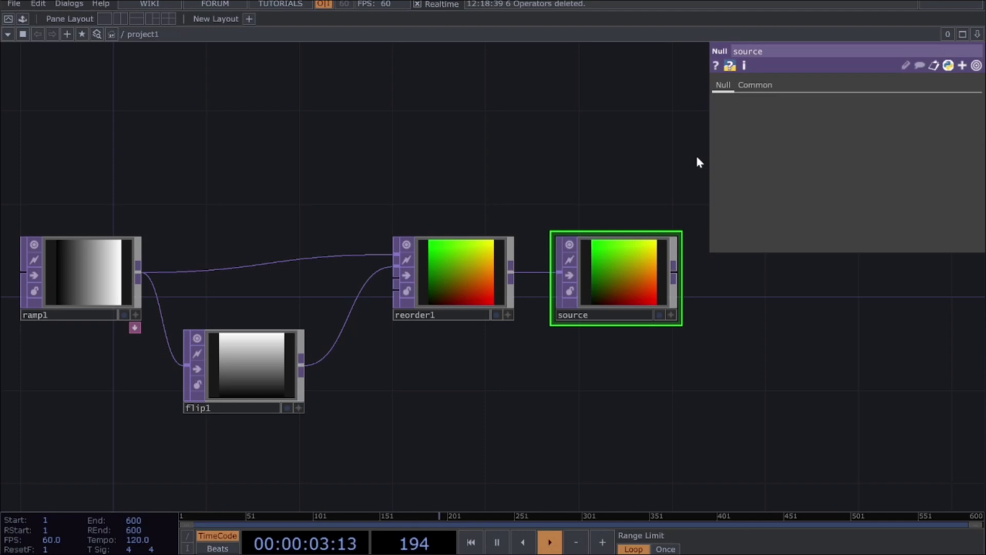
# Step: Add a Feedback TOP fed by the source null's output
pyautogui.moveTo(743, 345); pyautogui.dragTo(635, 307)
pyautogui.moveTo(512, 290); pyautogui.dragTo(665, 290)
pyautogui.write('feed')
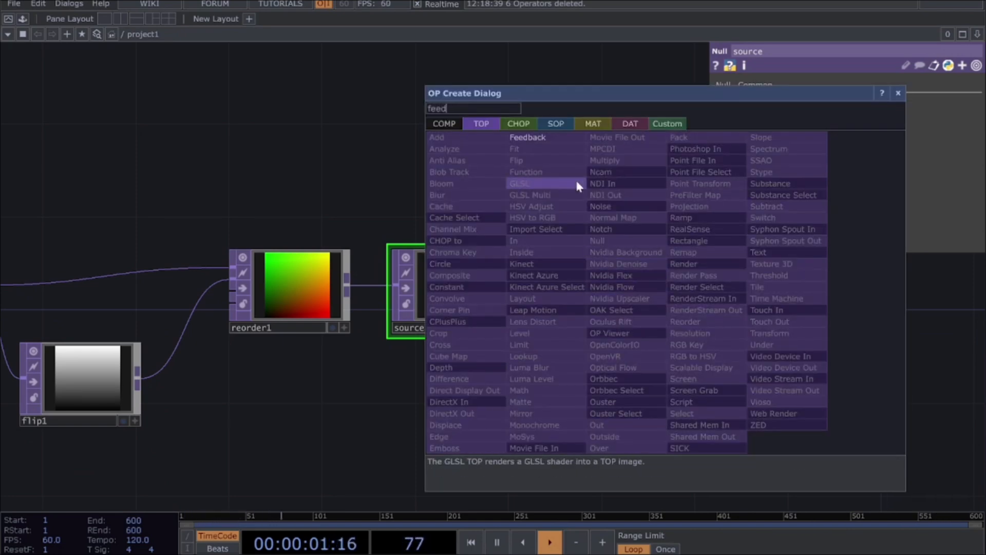
pyautogui.click(540, 136)
pyautogui.click(626, 293)
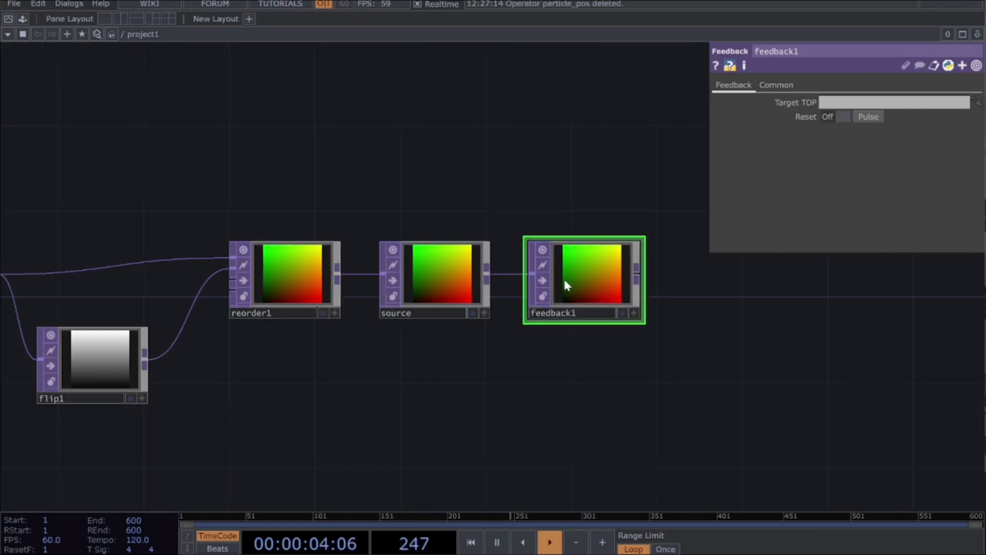
# Step: Set the Feedback TOP's Pixel Format to 32-bit float (RG) and pulse its Reset
pyautogui.click(772, 85)
pyautogui.click(830, 245)
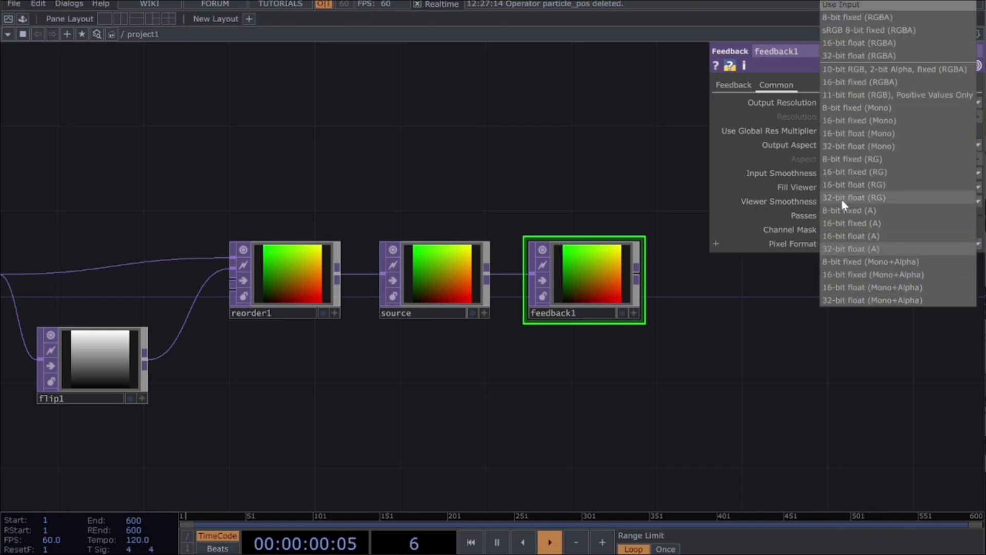
pyautogui.click(857, 199)
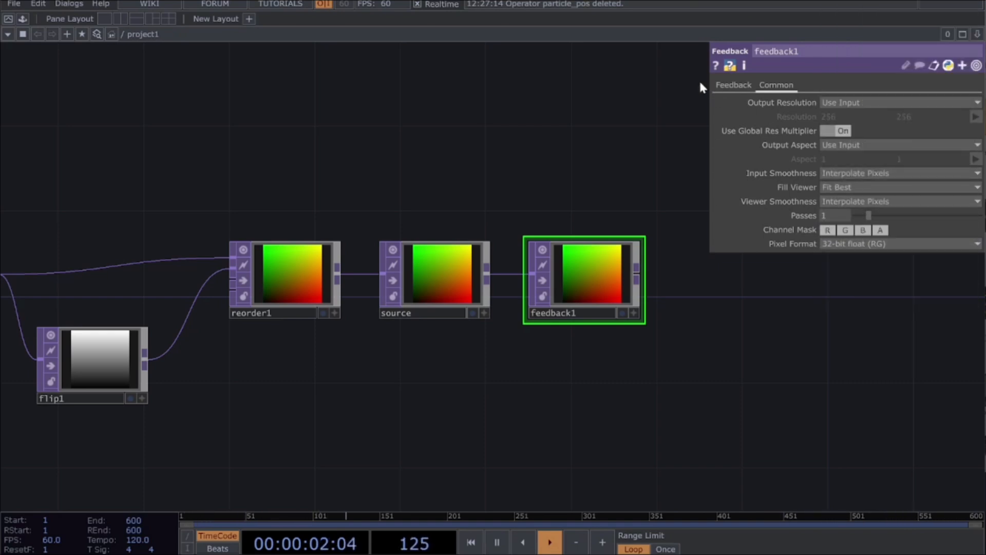
pyautogui.click(736, 88)
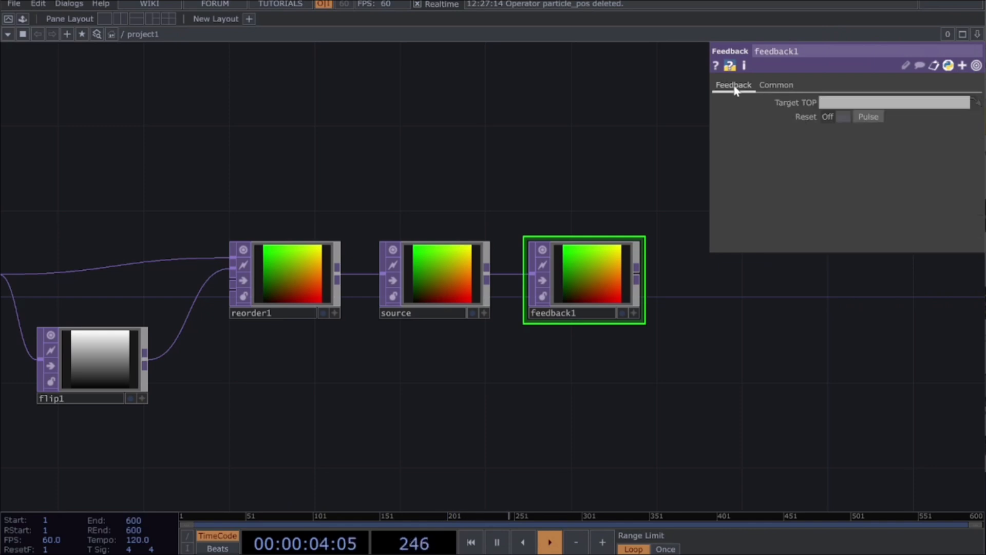
pyautogui.click(870, 117)
pyautogui.click(870, 117)
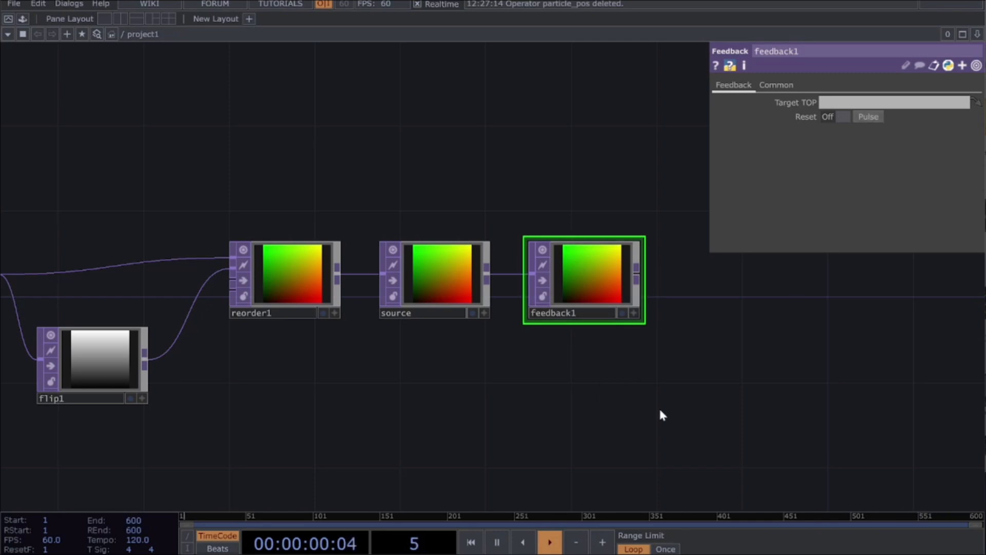
# Step: Add a Keyboard In CHOP below the Feedback TOP
pyautogui.press('Tab')
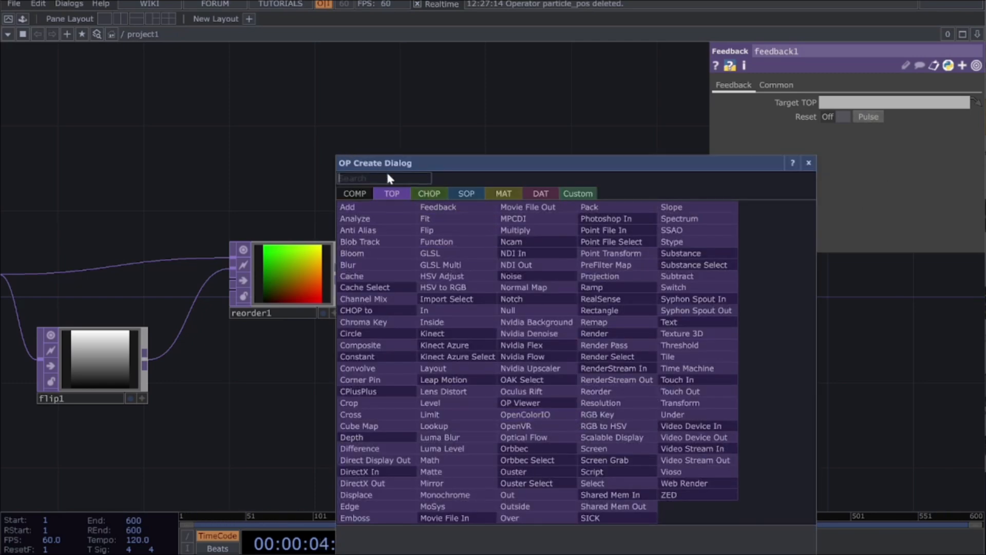
pyautogui.click(429, 194)
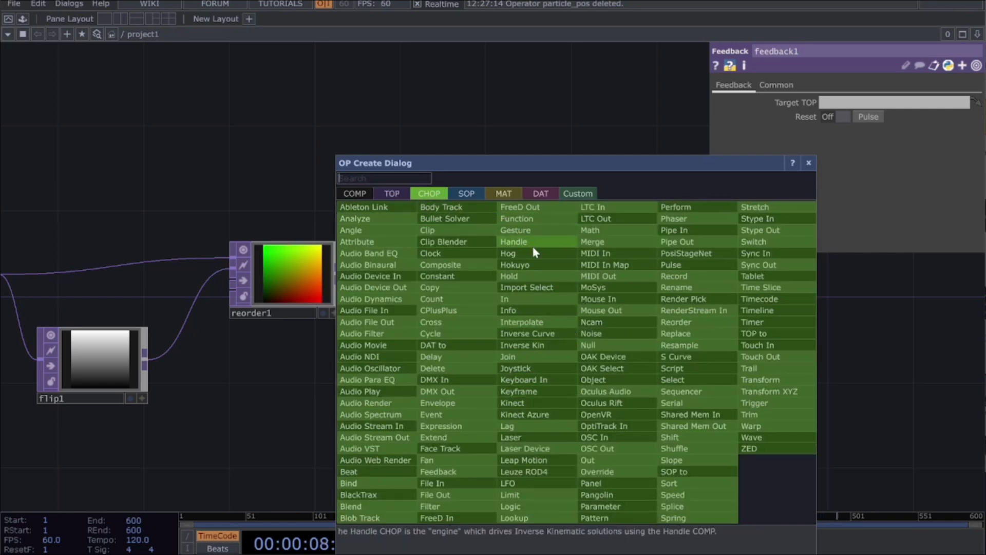
pyautogui.click(524, 381)
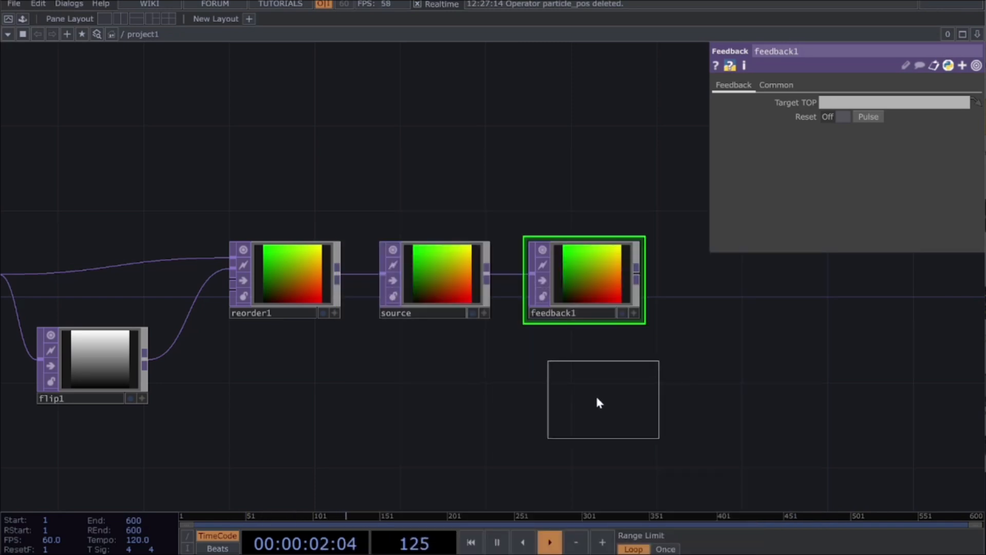
pyautogui.click(583, 398)
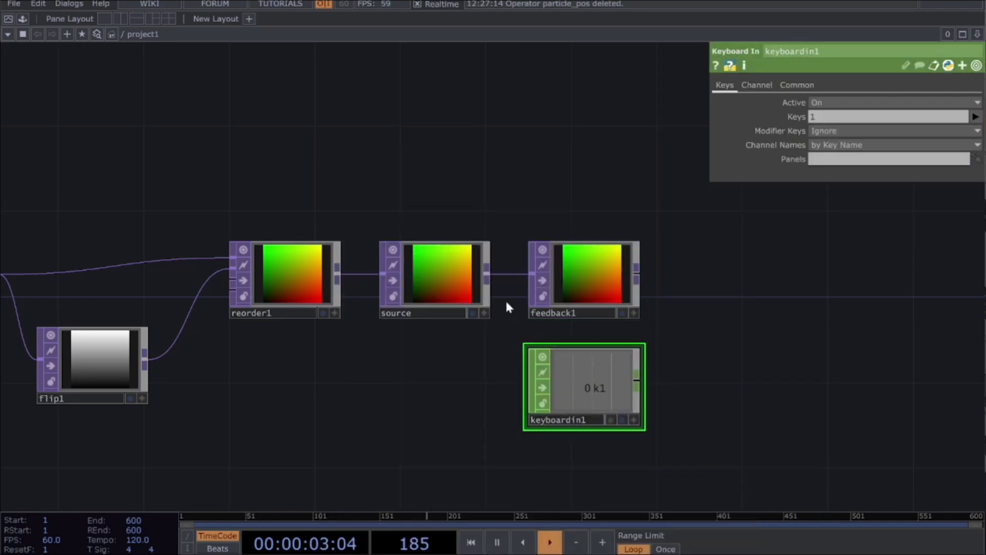
# Step: Link the Keyboard In CHOP's k1 channel to the Feedback TOP's Reset Pulse as a CHOP reference
pyautogui.click(636, 422)
pyautogui.moveTo(576, 399); pyautogui.dragTo(872, 112)
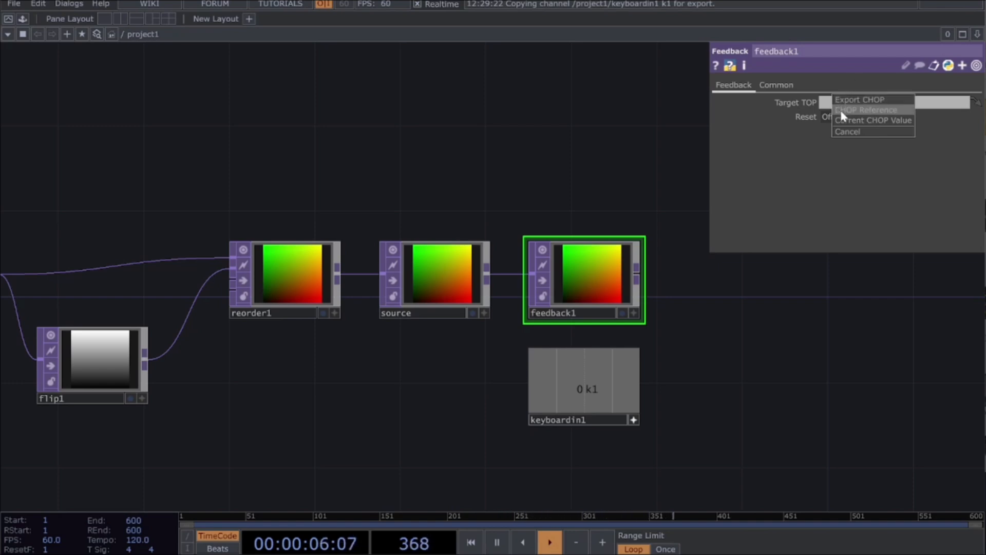
pyautogui.click(868, 115)
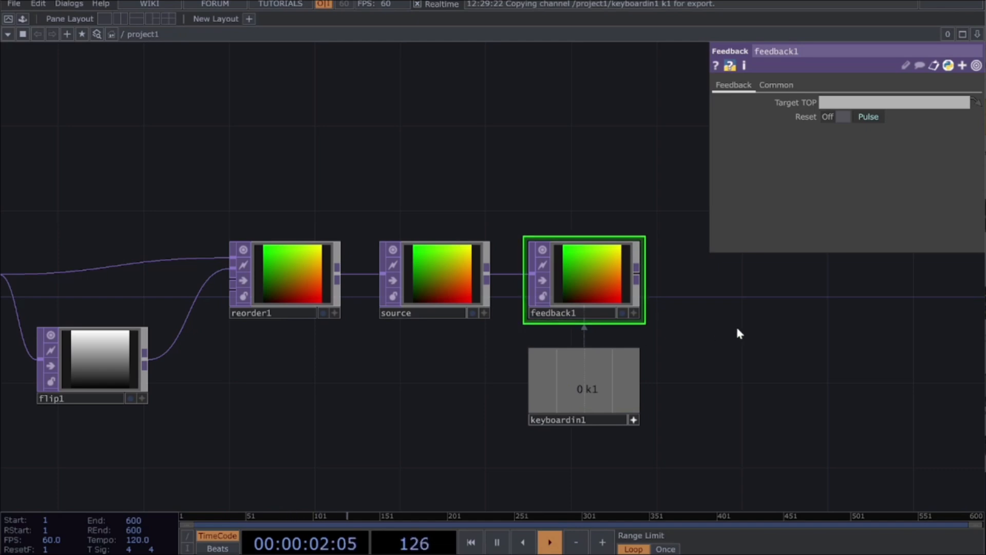
# Step: Add a Noise TOP below and beyond the Feedback TOP, with the feedback output connected to both of its inputs
pyautogui.moveTo(766, 307); pyautogui.dragTo(458, 334)
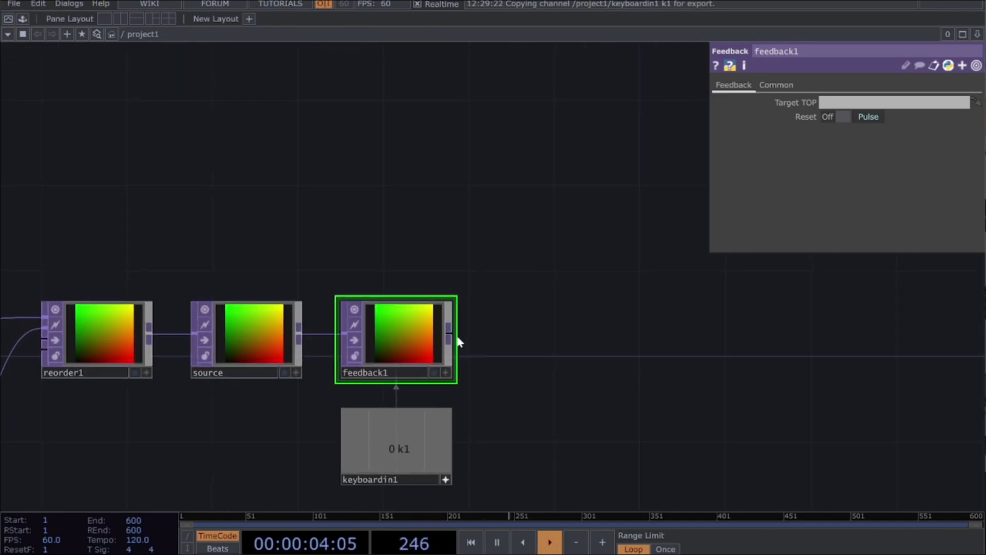
pyautogui.moveTo(636, 374); pyautogui.dragTo(380, 332)
pyautogui.moveTo(491, 329); pyautogui.dragTo(319, 346)
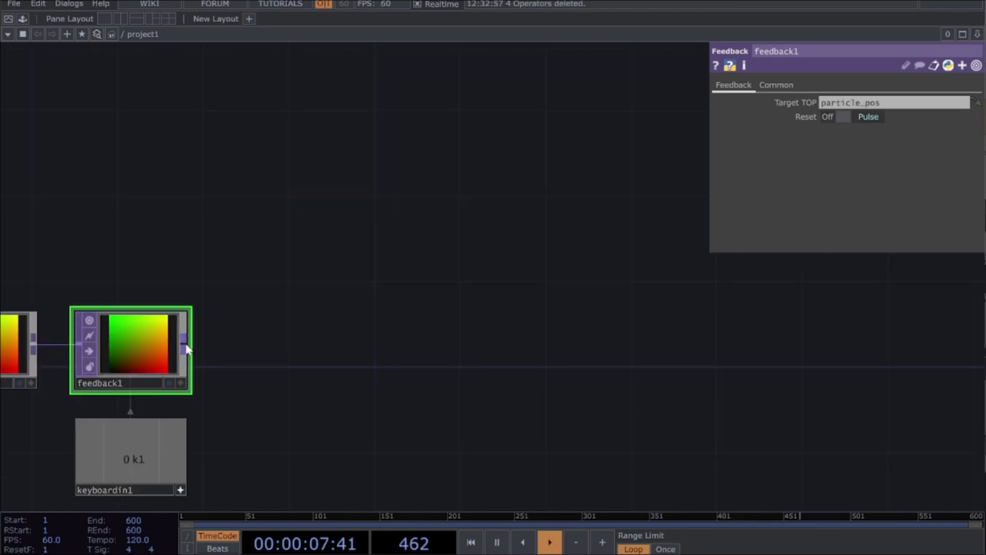
pyautogui.click(187, 350)
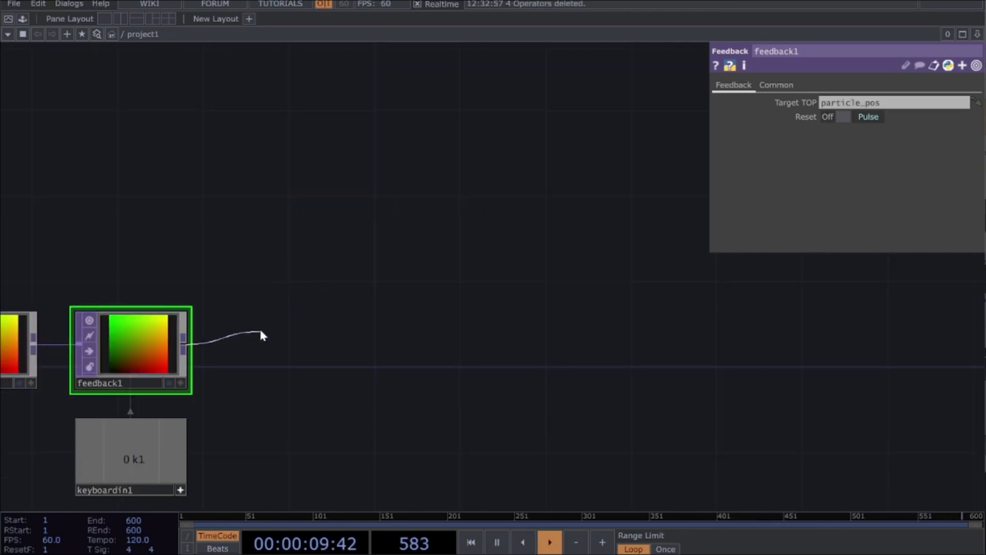
pyautogui.click(270, 334)
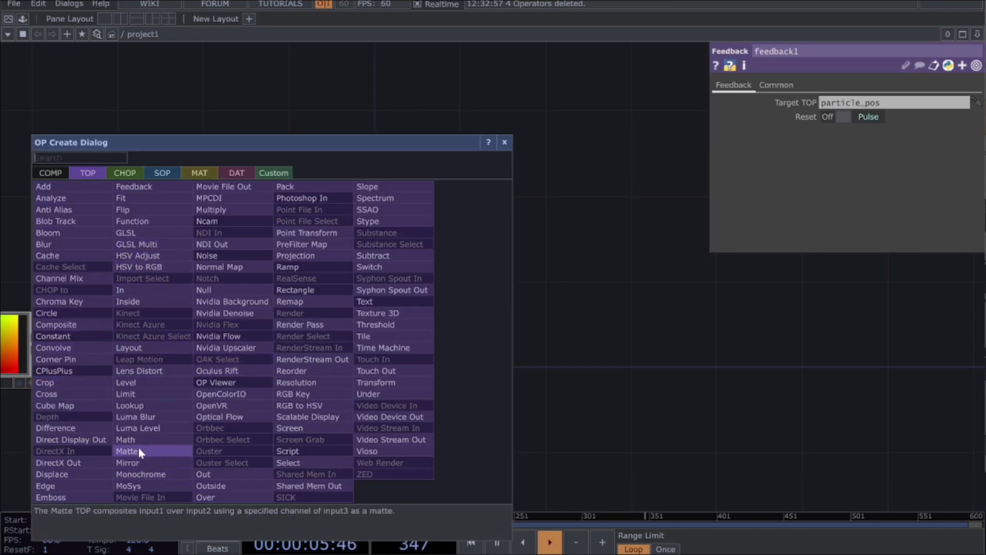
pyautogui.click(211, 256)
pyautogui.click(314, 370)
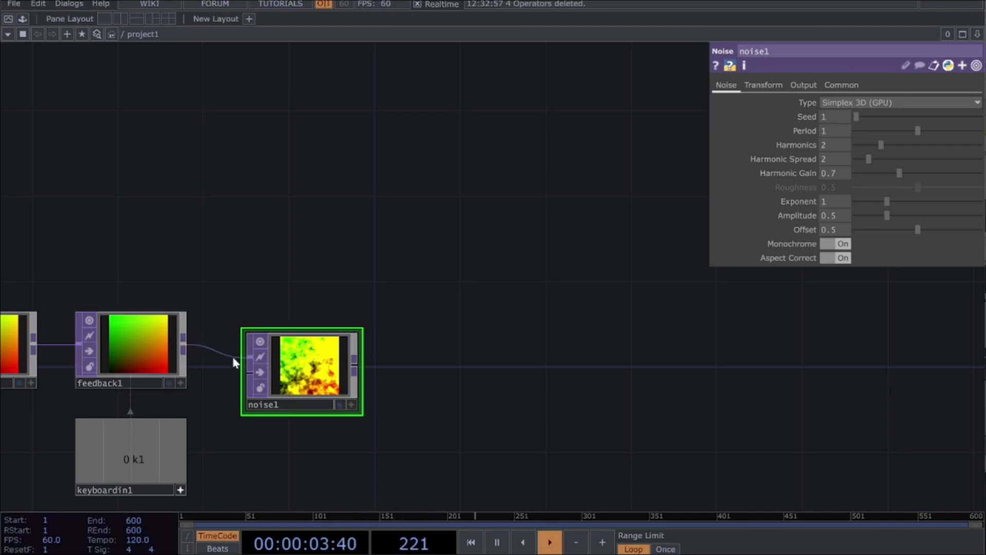
pyautogui.moveTo(285, 365); pyautogui.dragTo(284, 430)
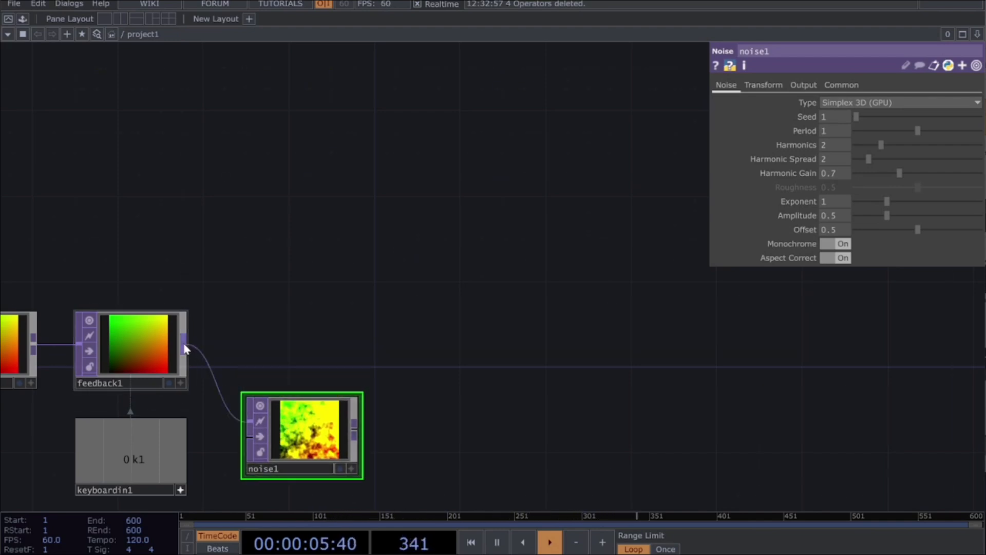
pyautogui.moveTo(190, 344); pyautogui.dragTo(298, 458)
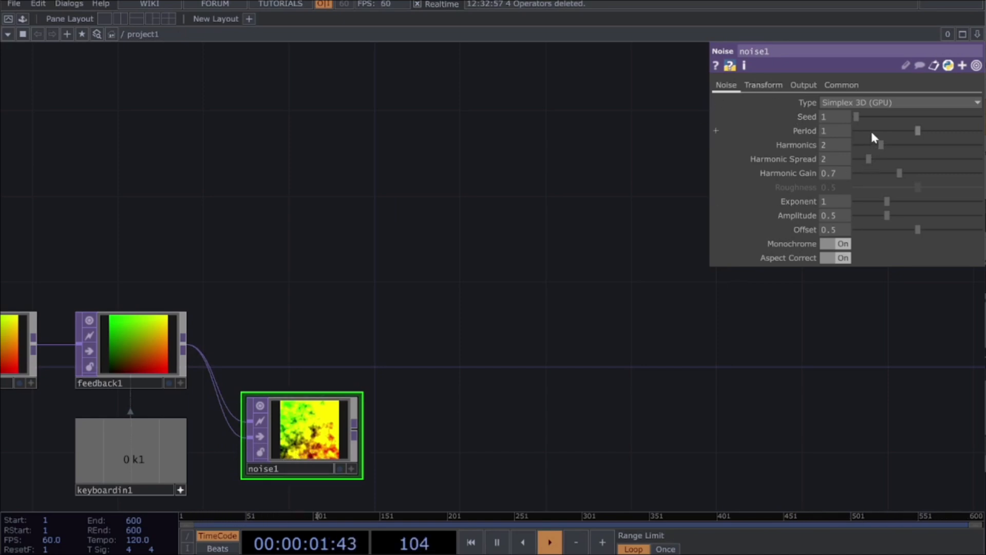
# Step: Set the Noise TOP's Period to 2, Harmonics to 10 and Offset to 0, with Monochrome off
pyautogui.write('2')
pyautogui.press('Return')
pyautogui.click(827, 145)
pyautogui.write('10')
pyautogui.press('Return')
pyautogui.moveTo(917, 230); pyautogui.dragTo(701, 240)
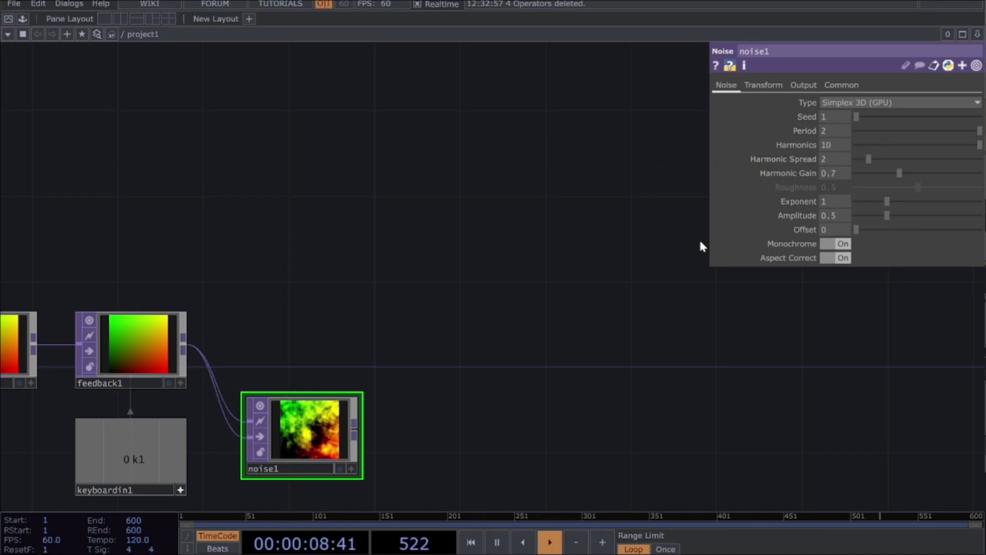
pyautogui.click(836, 246)
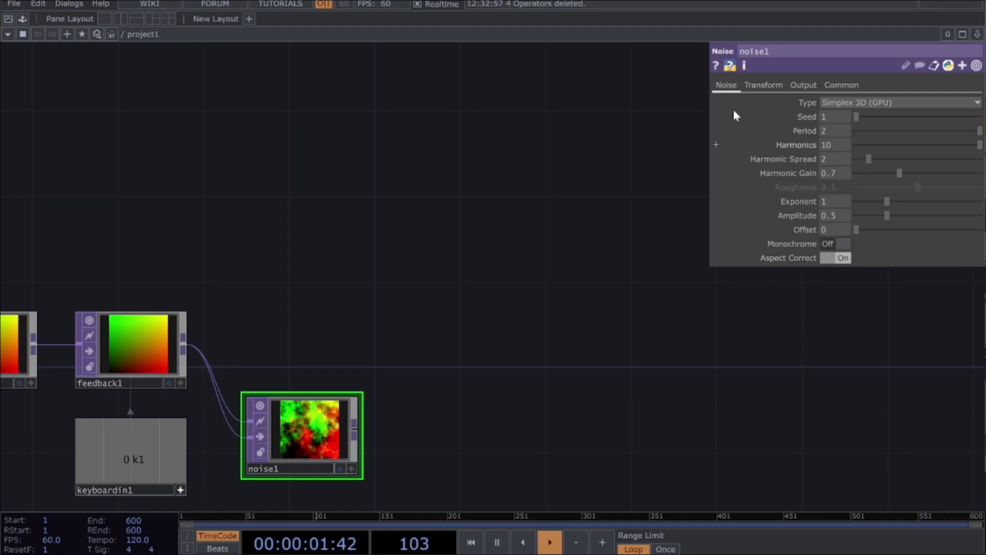
# Step: Set the Noise TOP's RGB output to Noise
pyautogui.click(803, 86)
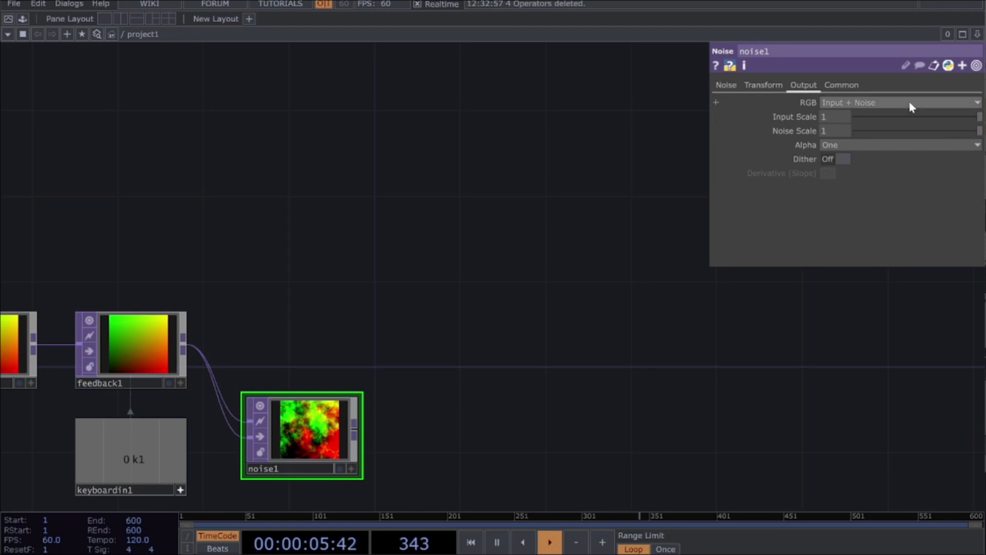
pyautogui.click(842, 103)
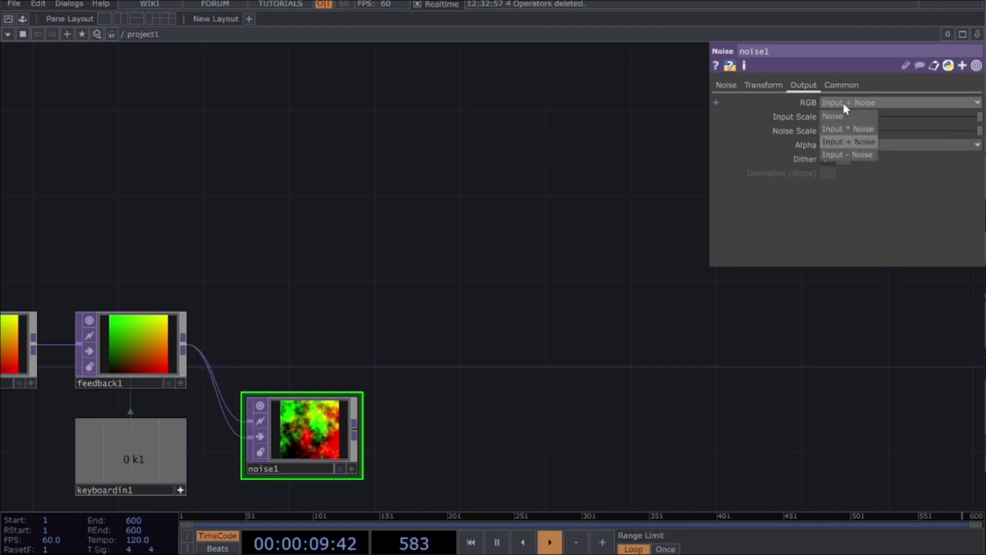
pyautogui.click(842, 116)
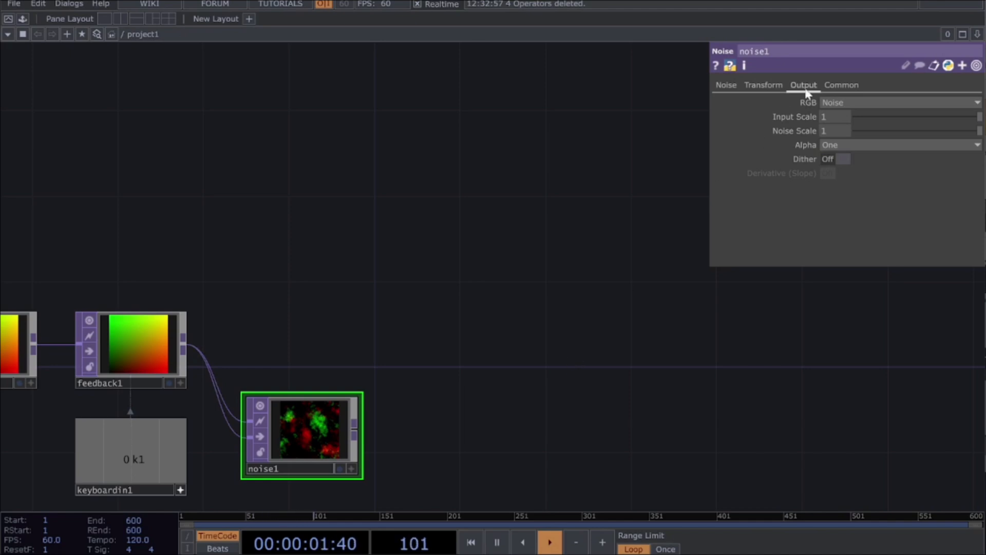
# Step: Add a Math TOP fed by the Noise TOP's output and set its Multiply to 0.002
pyautogui.moveTo(354, 433); pyautogui.dragTo(463, 424)
pyautogui.press('Escape')
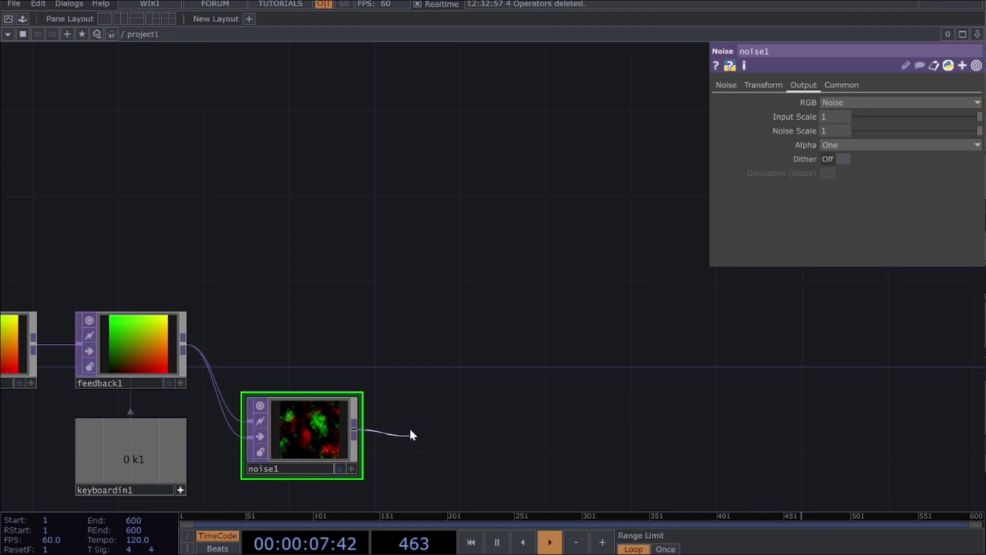
pyautogui.moveTo(387, 436); pyautogui.dragTo(432, 436)
pyautogui.write('M')
pyautogui.press('BackSpace')
pyautogui.write('MAT')
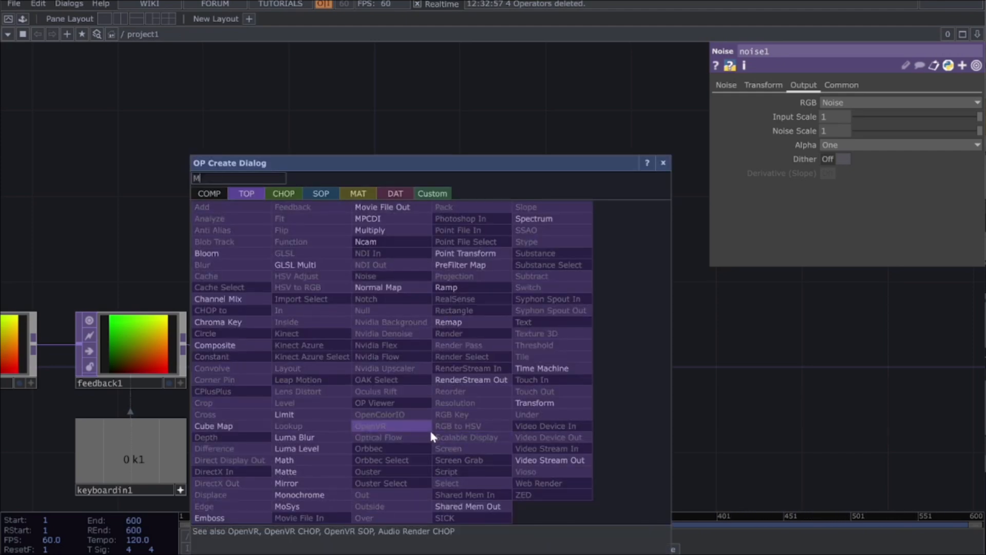
pyautogui.click(319, 458)
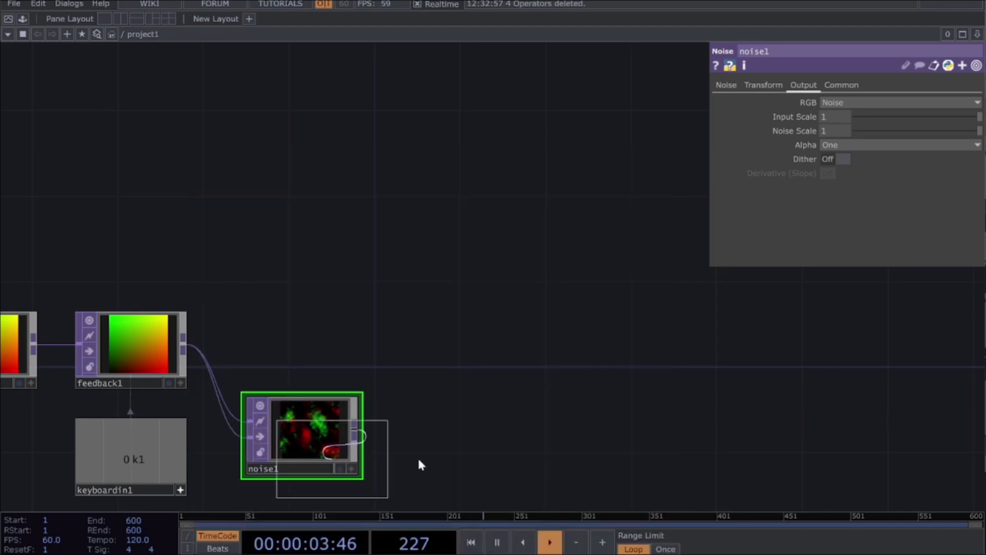
pyautogui.click(428, 434)
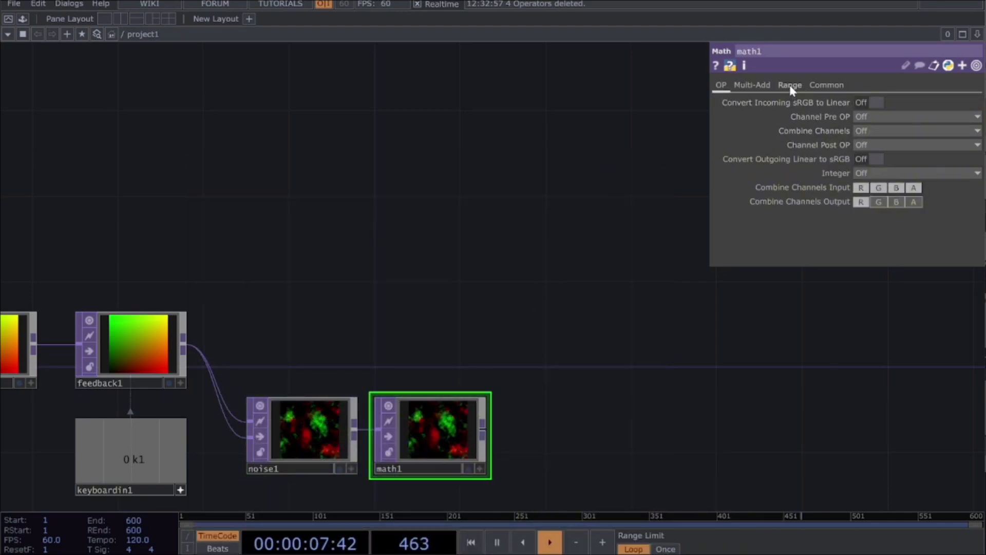
pyautogui.click(754, 87)
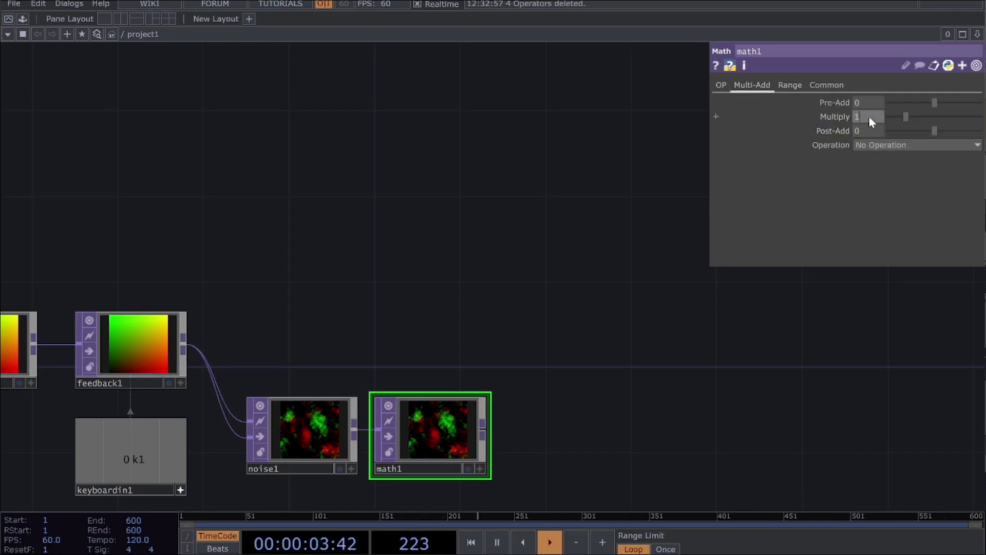
pyautogui.press('Return')
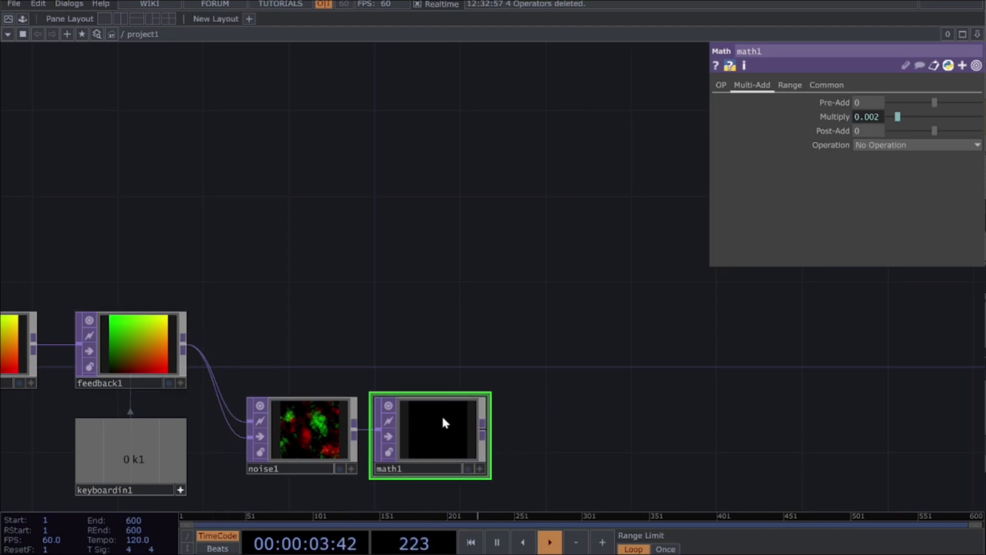
# Step: Add an Add TOP beyond the Math TOP, with the Feedback TOP's output as its first input
pyautogui.click(184, 343)
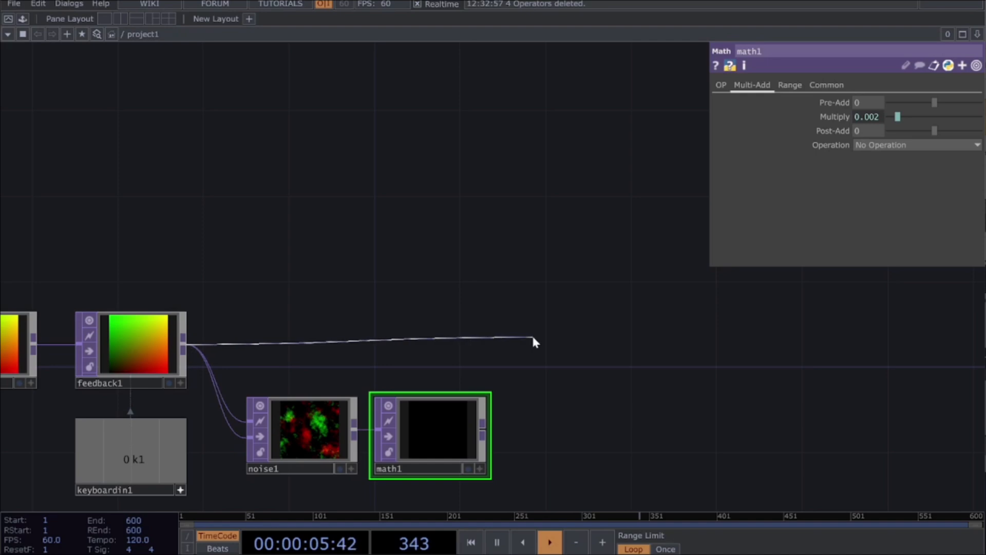
pyautogui.click(527, 337)
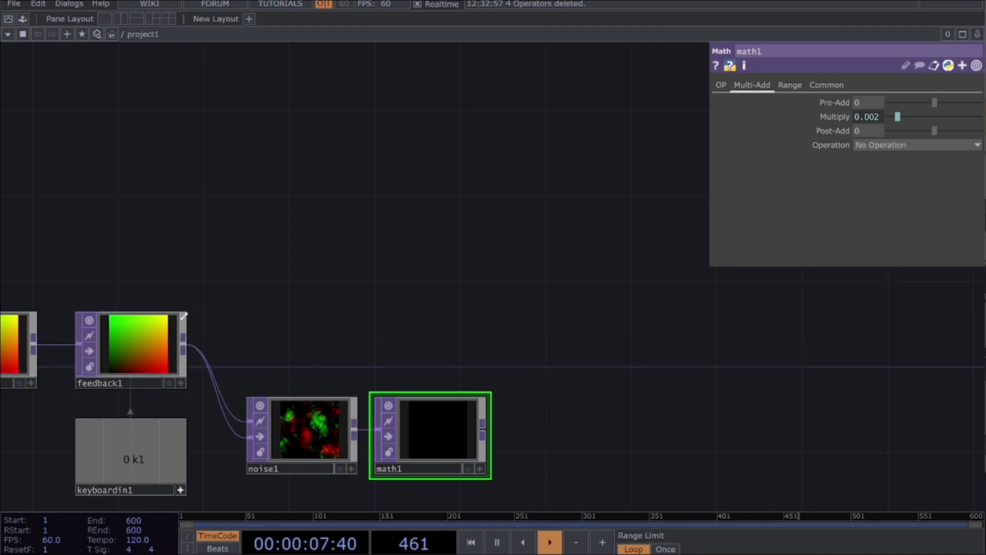
pyautogui.click(184, 344)
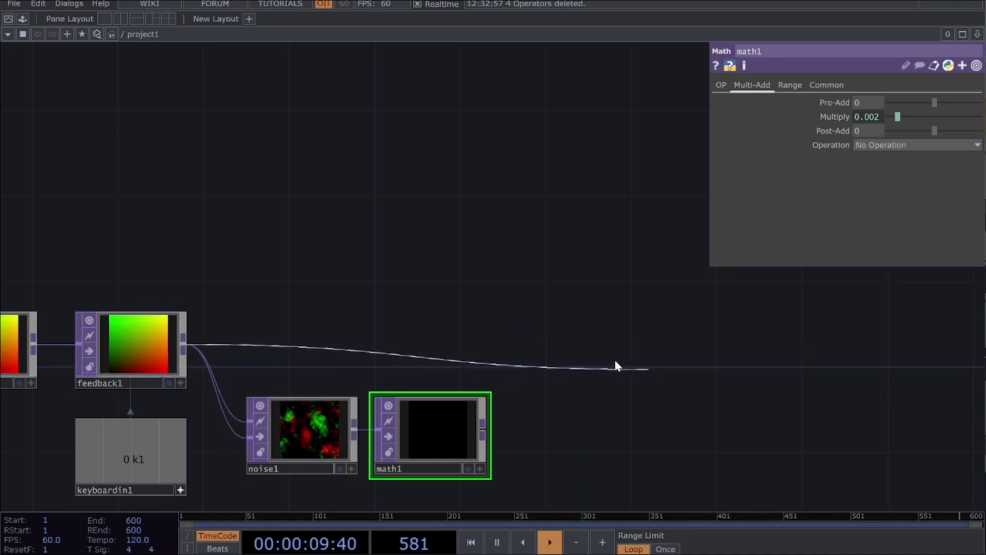
pyautogui.click(565, 340)
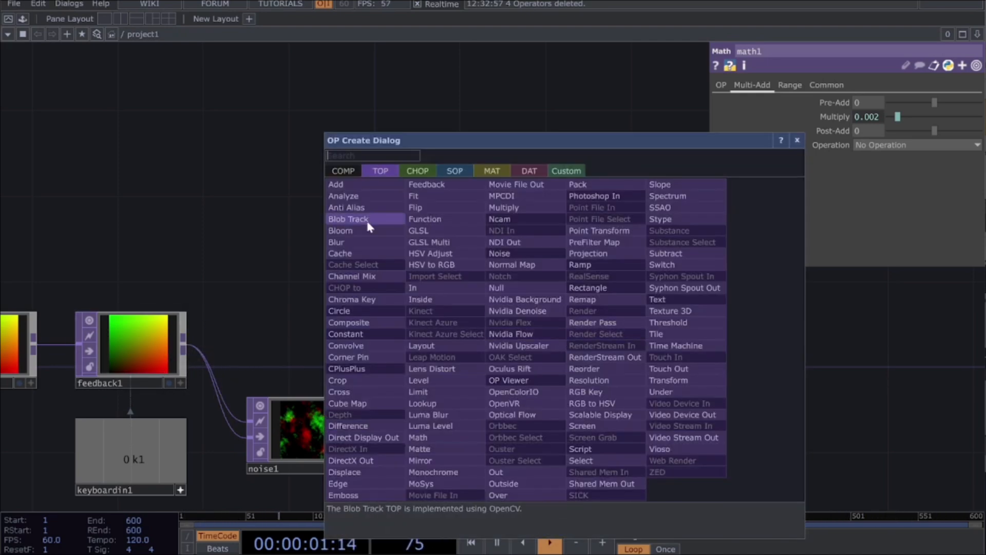
pyautogui.click(359, 188)
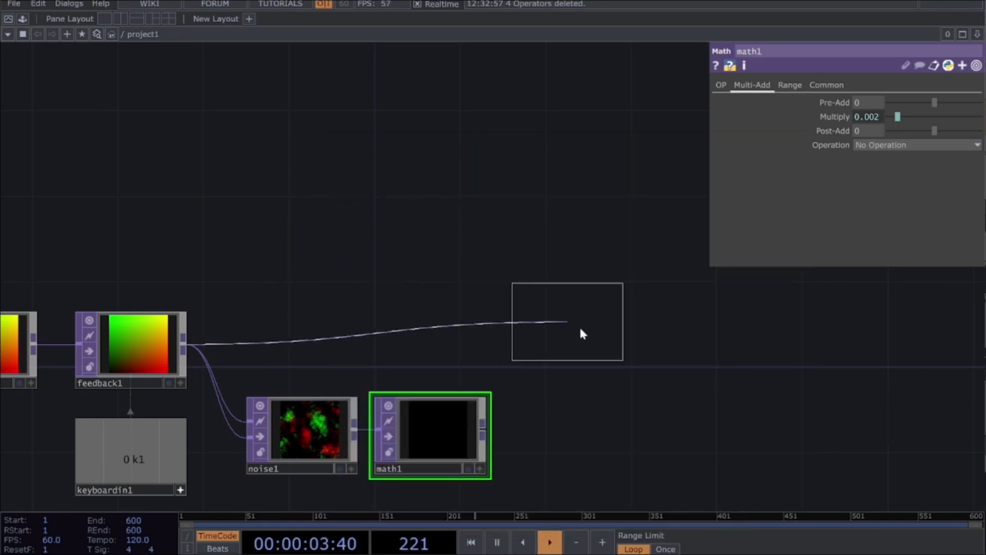
pyautogui.click(578, 332)
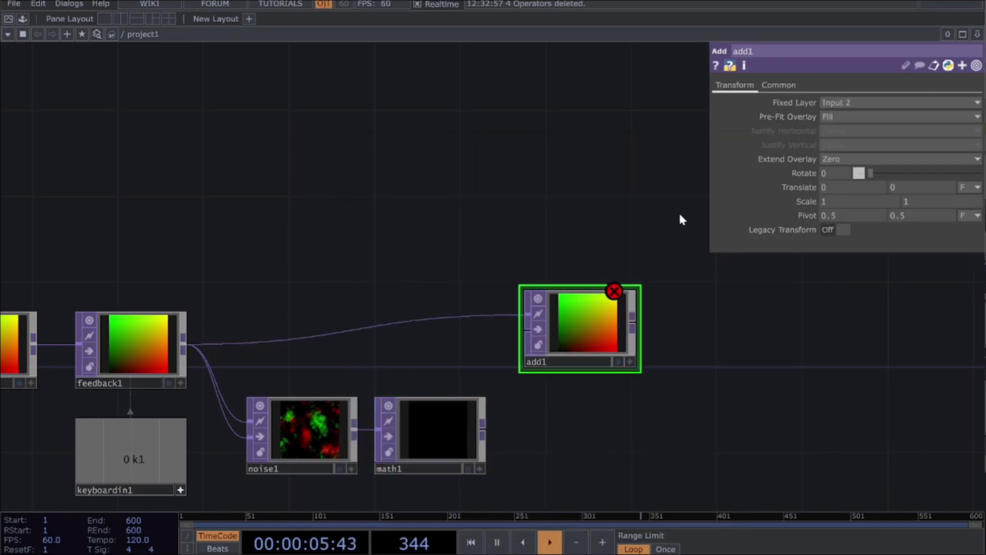
pyautogui.moveTo(577, 333); pyautogui.dragTo(598, 333)
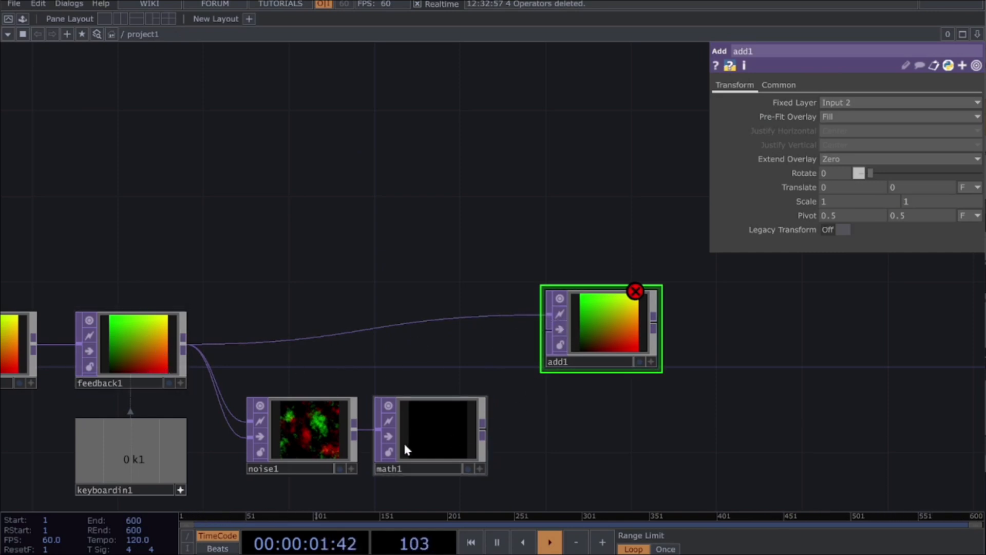
# Step: Connect the Math TOP to the Add TOP's second input and append a Null TOP to the Add TOP's output
pyautogui.moveTo(483, 429); pyautogui.dragTo(592, 365)
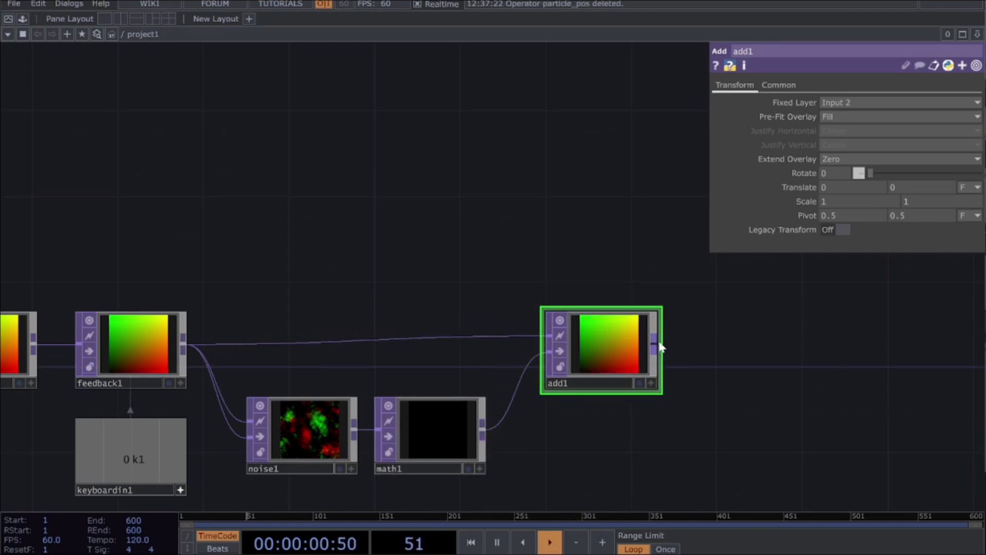
pyautogui.moveTo(661, 347); pyautogui.dragTo(769, 350)
pyautogui.write('null')
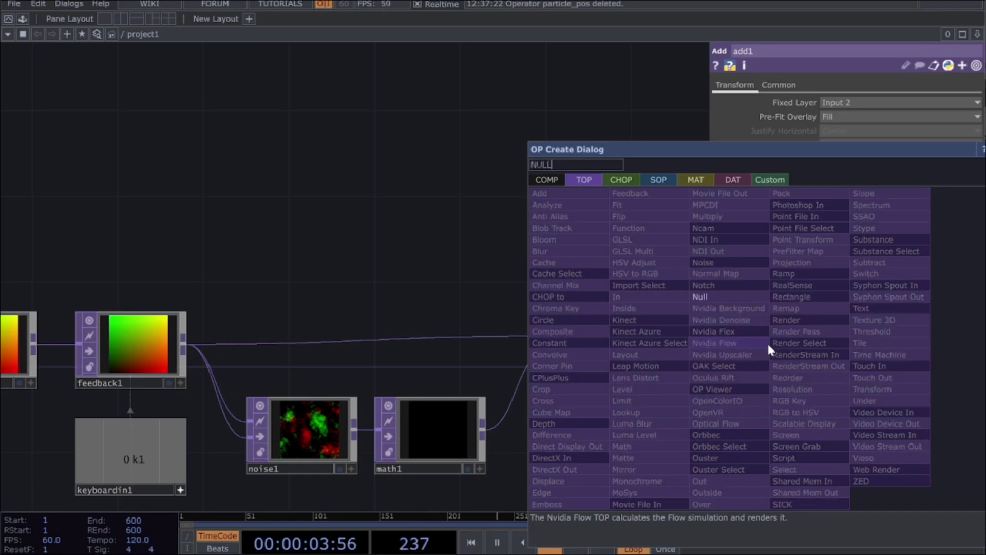
pyautogui.press('Return')
pyautogui.click(769, 350)
# Step: Rename the Null TOP after the Add TOP to particle_pos
pyautogui.click(789, 389)
pyautogui.write('PAR')
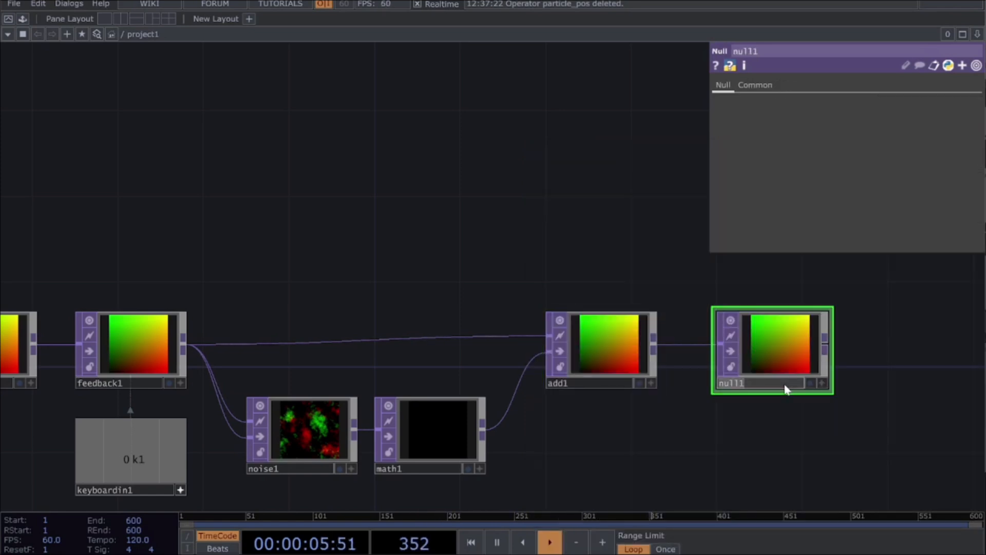
pyautogui.write('T')
pyautogui.press('BackSpace')
pyautogui.press('BackSpace')
pyautogui.press('BackSpace')
pyautogui.press('capslock')
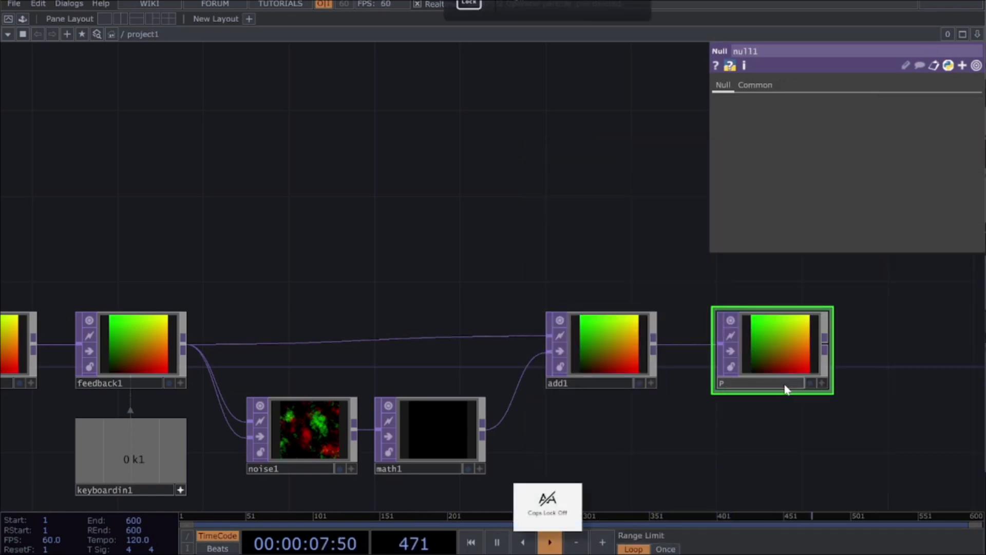
pyautogui.write('article_po')
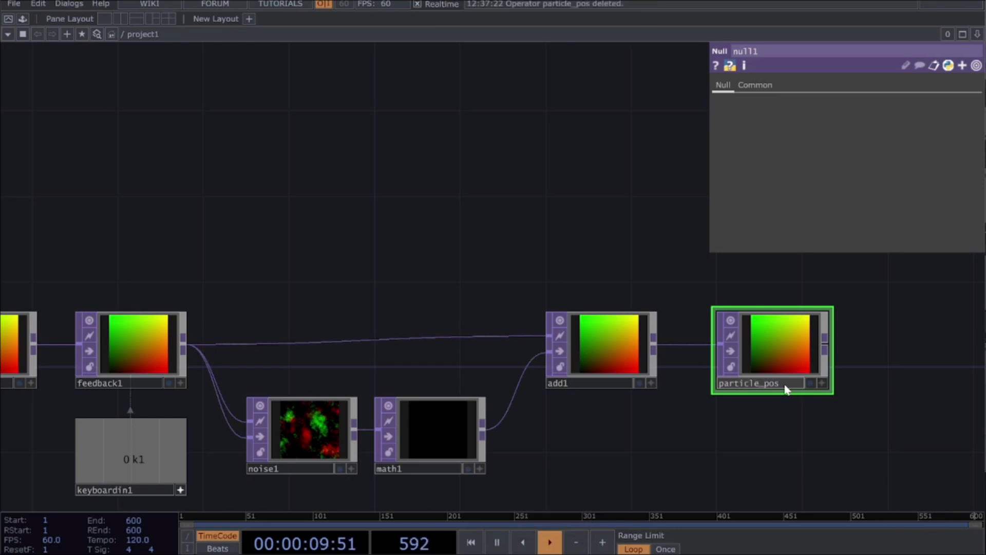
pyautogui.write('s')
pyautogui.press('Return')
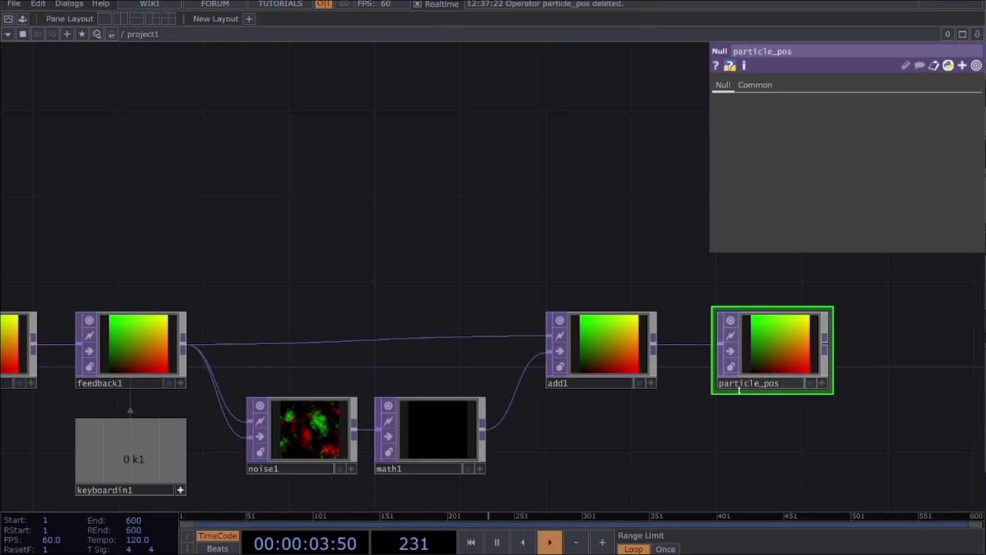
# Step: Set particle_pos as the Feedback TOP's Target TOP and align its node in the row, restarting the feedback once the loop is closed
pyautogui.moveTo(760, 385); pyautogui.dragTo(826, 325)
pyautogui.moveTo(681, 202); pyautogui.dragTo(128, 366)
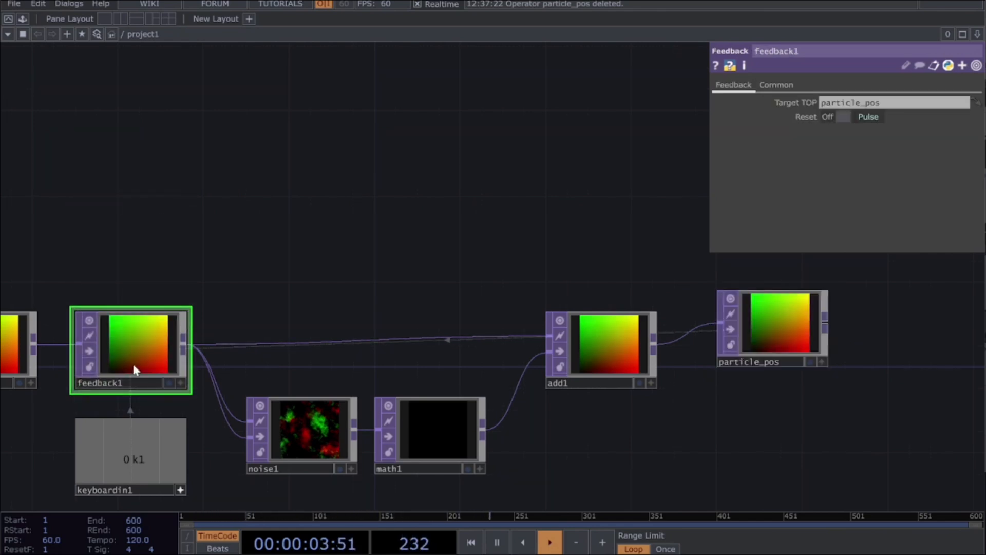
pyautogui.moveTo(776, 334); pyautogui.dragTo(748, 353)
pyautogui.scroll(3, 772, 365)
pyautogui.scroll(-3, 774, 368)
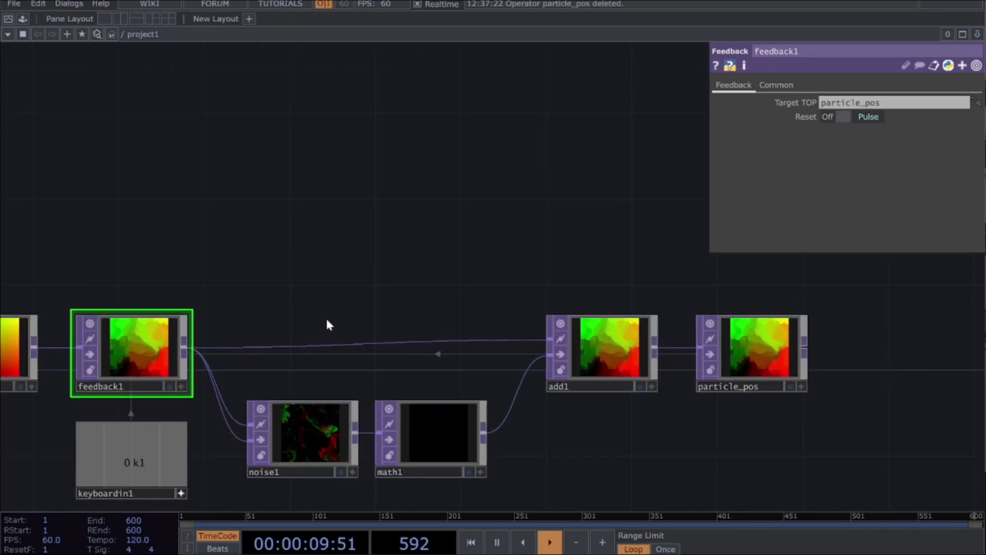
pyautogui.press('1')
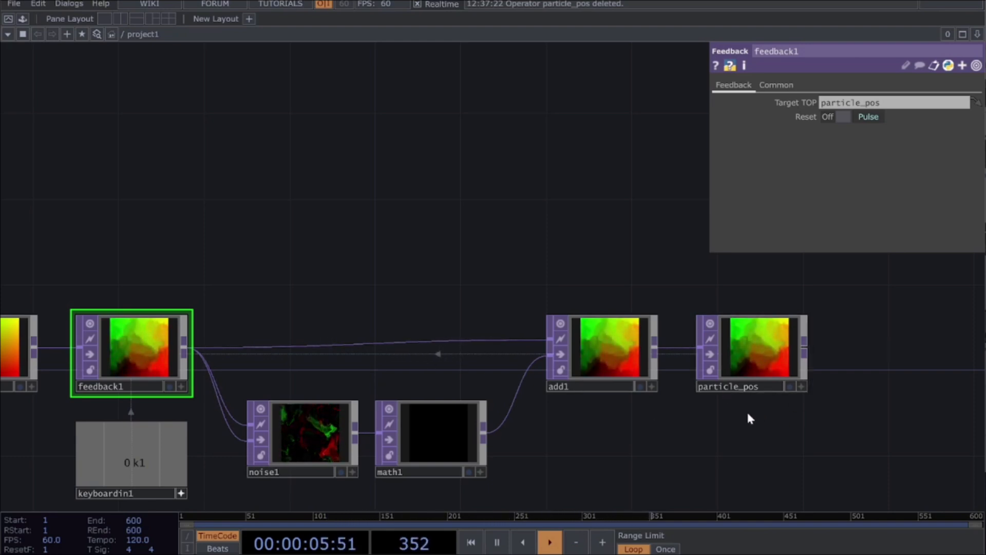
# Step: Activate the particle_pos viewer, display it as points and orbit around them to examine the particle motion
pyautogui.click(801, 387)
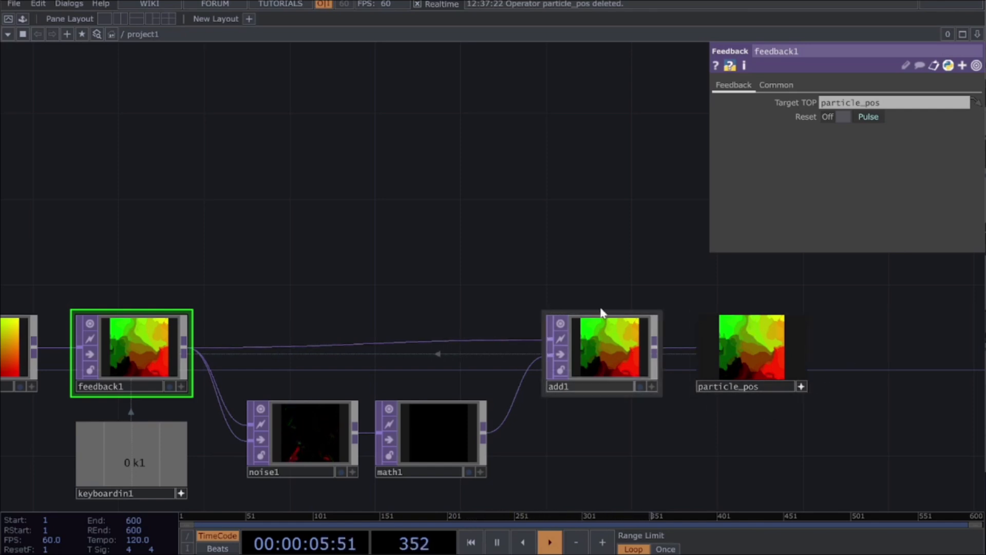
pyautogui.rightClick(744, 351)
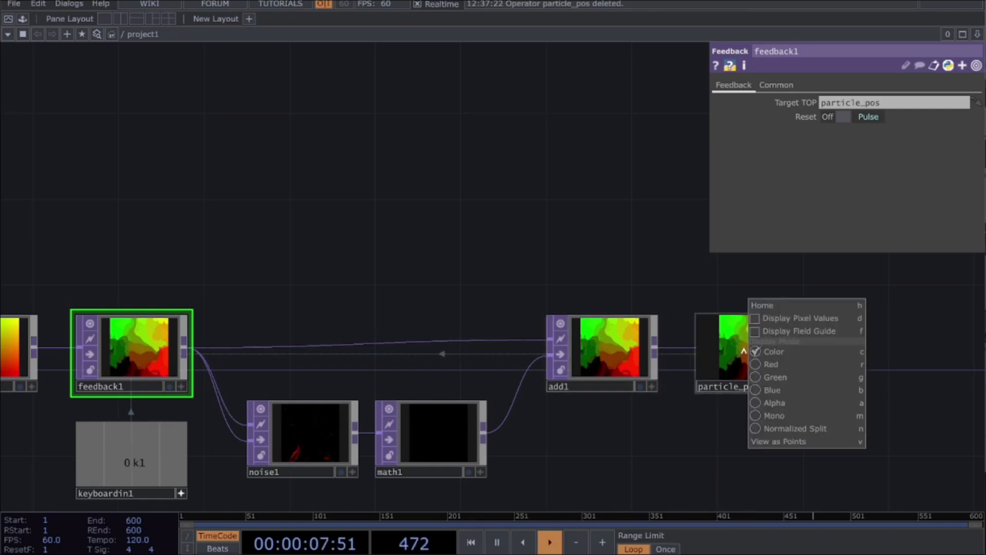
pyautogui.click(756, 441)
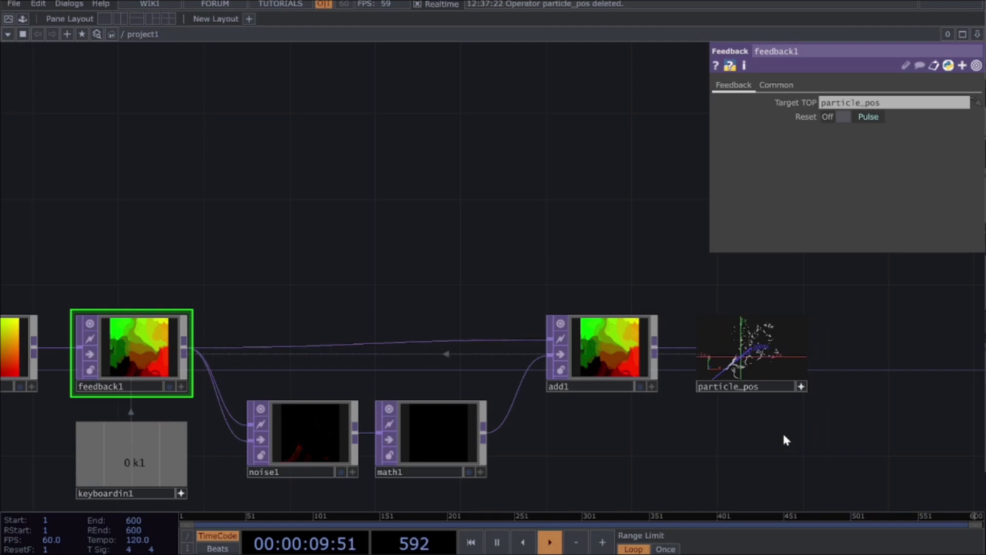
pyautogui.moveTo(743, 356)
pyautogui.mouseDown()
pyautogui.moveTo(785, 356)
pyautogui.moveTo(742, 361)
pyautogui.moveTo(760, 357)
pyautogui.mouseUp()
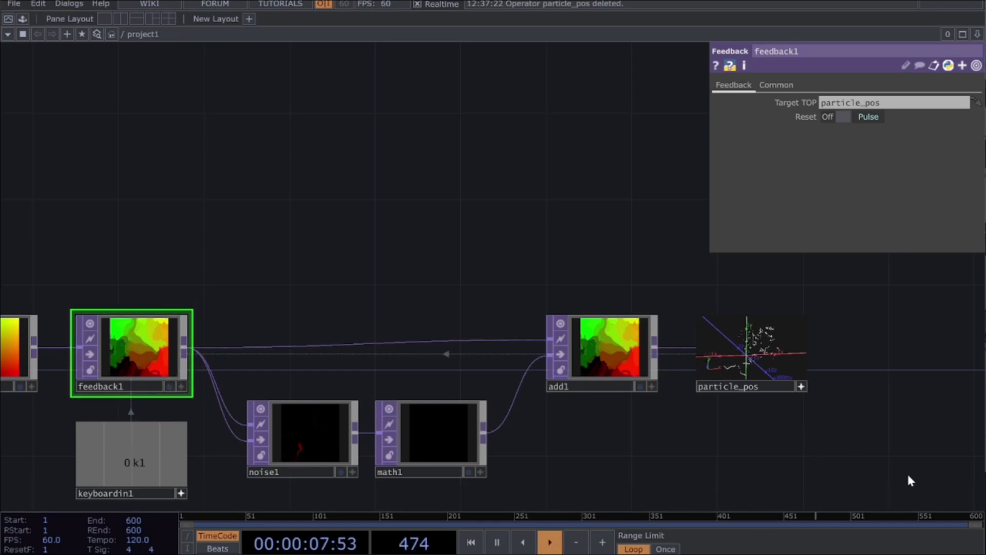
pyautogui.press('Tab')
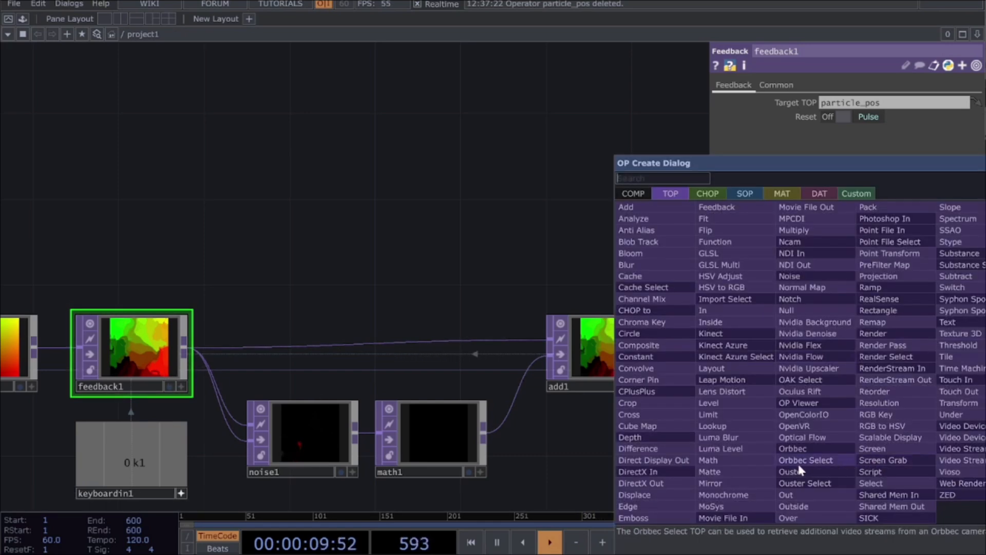
pyautogui.press('Escape')
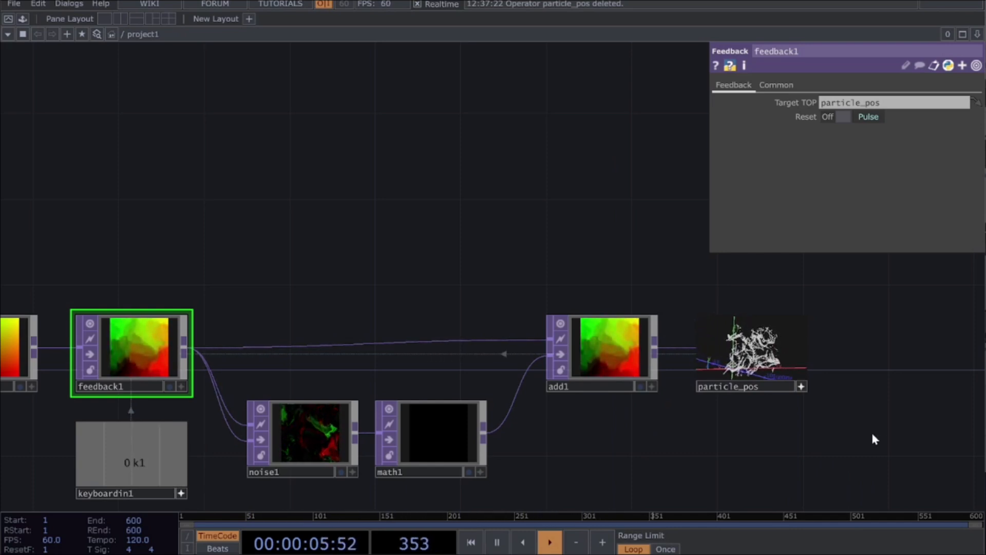
# Step: Return the particle_pos viewer to image display and deactivate it
pyautogui.click(802, 386)
pyautogui.rightClick(768, 355)
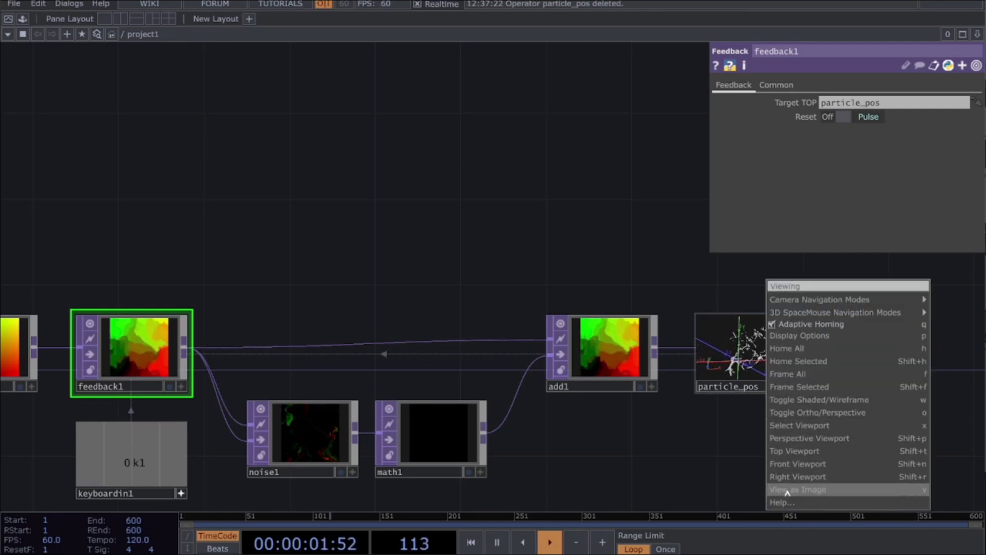
pyautogui.click(722, 354)
pyautogui.rightClick(722, 355)
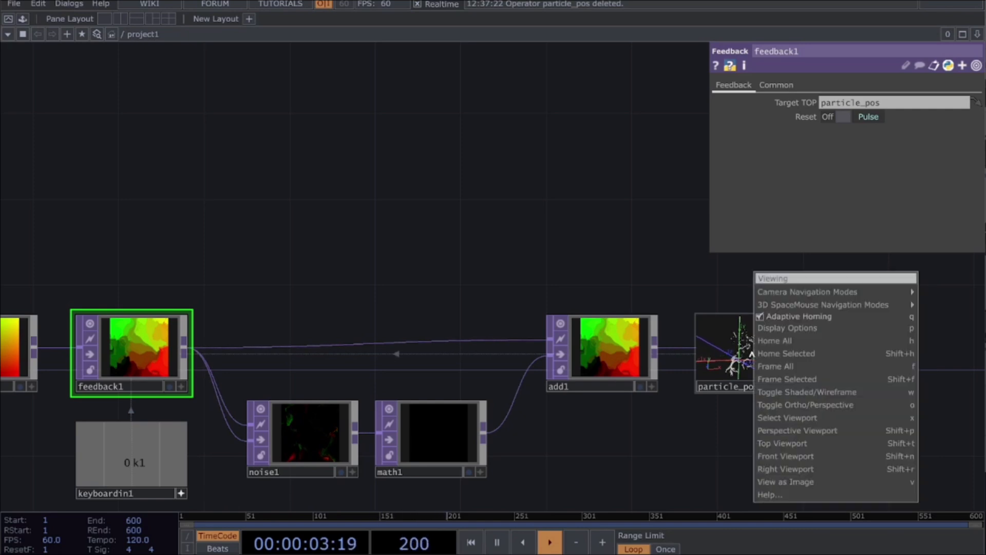
pyautogui.click(807, 484)
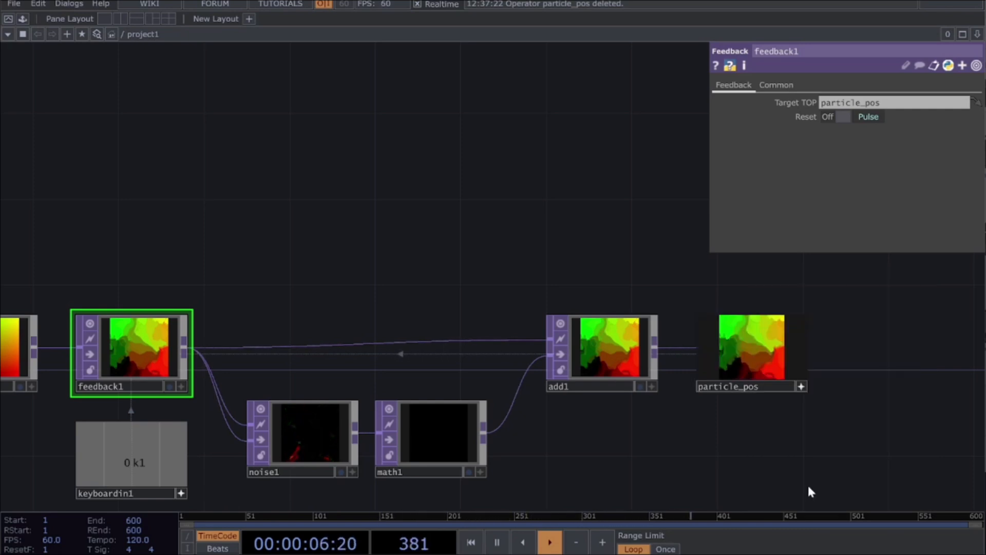
pyautogui.click(801, 388)
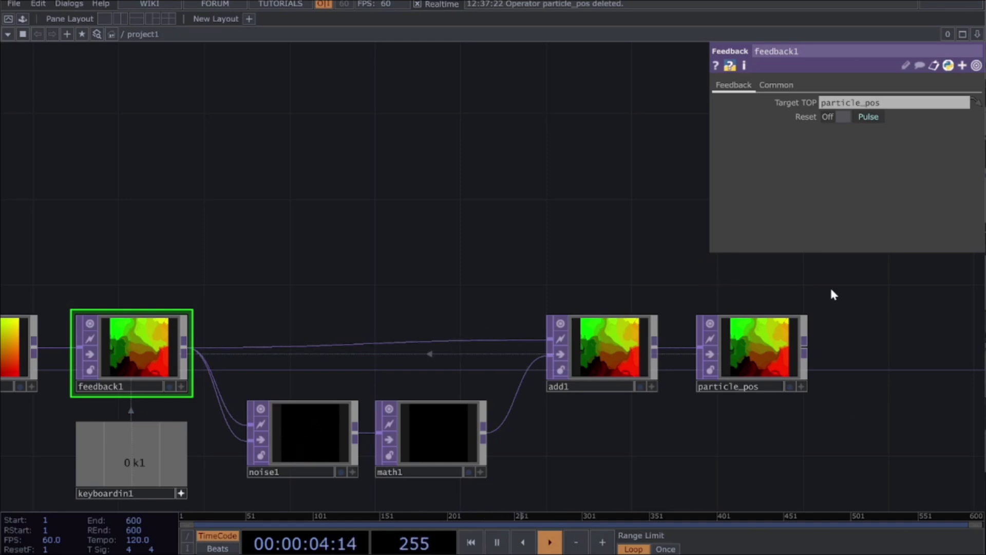
# Step: Add an unconnected Circle SOP in the empty area beyond particle_pos and set its Divisions to 3
pyautogui.moveTo(877, 295); pyautogui.dragTo(210, 280)
pyautogui.moveTo(410, 295); pyautogui.dragTo(397, 297)
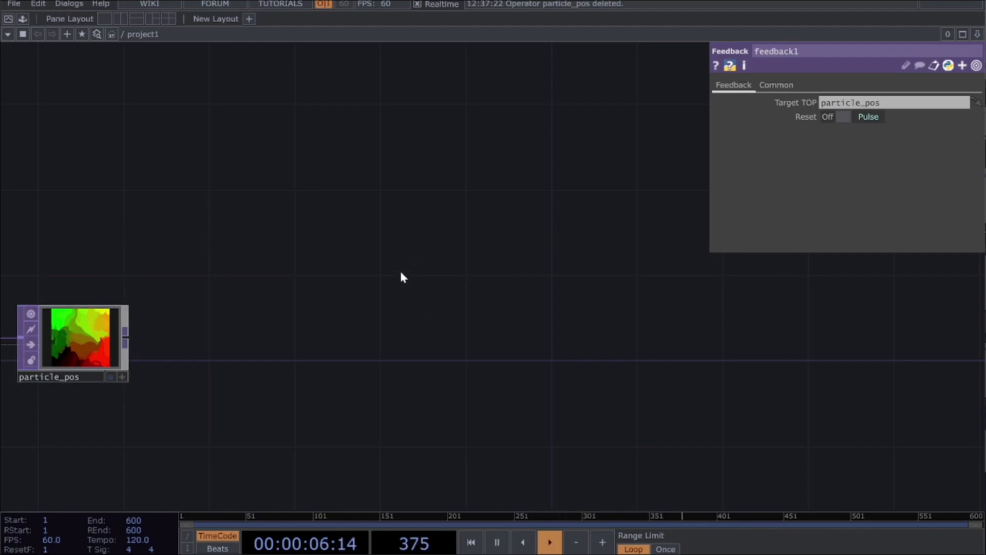
pyautogui.press('Tab')
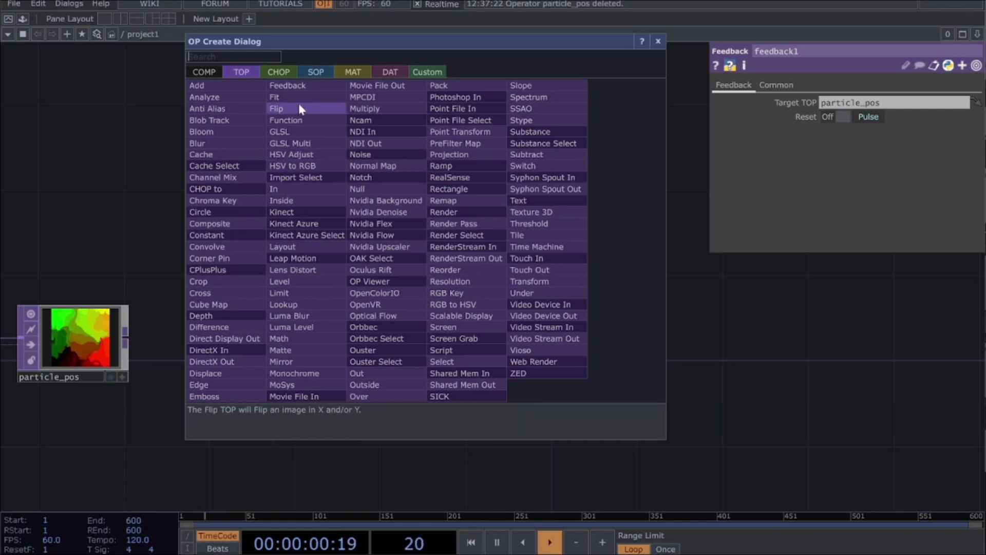
pyautogui.click(314, 73)
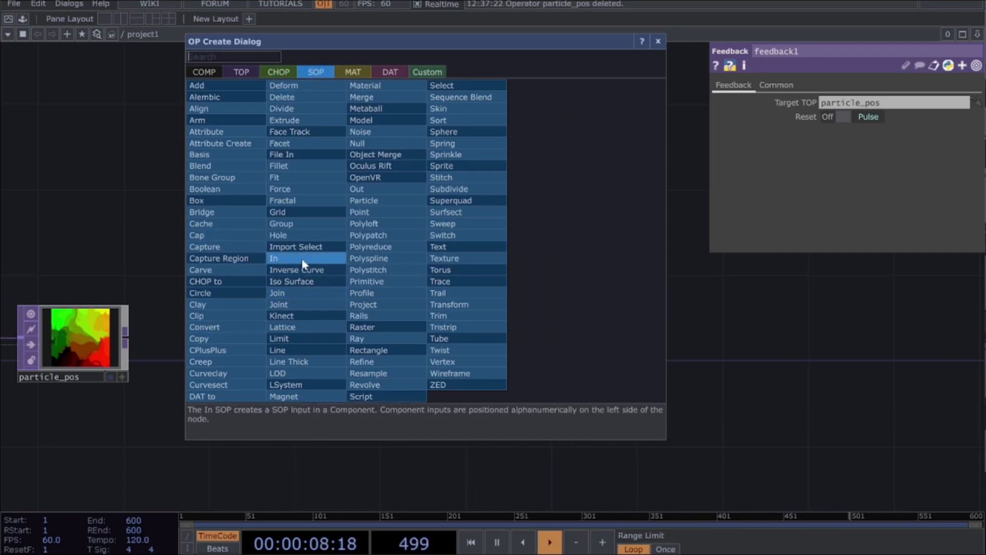
pyautogui.write('CIRRCLE')
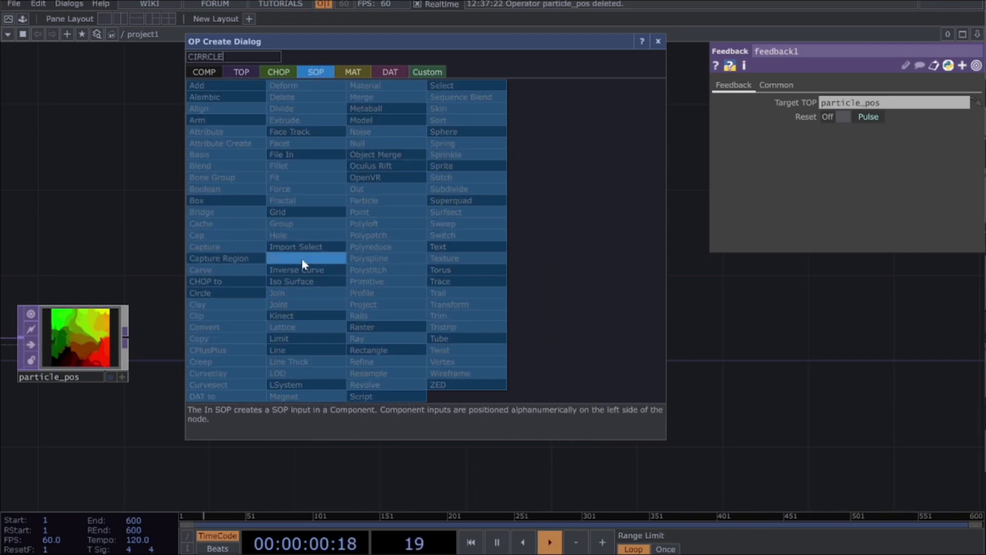
pyautogui.press('BackSpace')
pyautogui.press('BackSpace')
pyautogui.press('BackSpace')
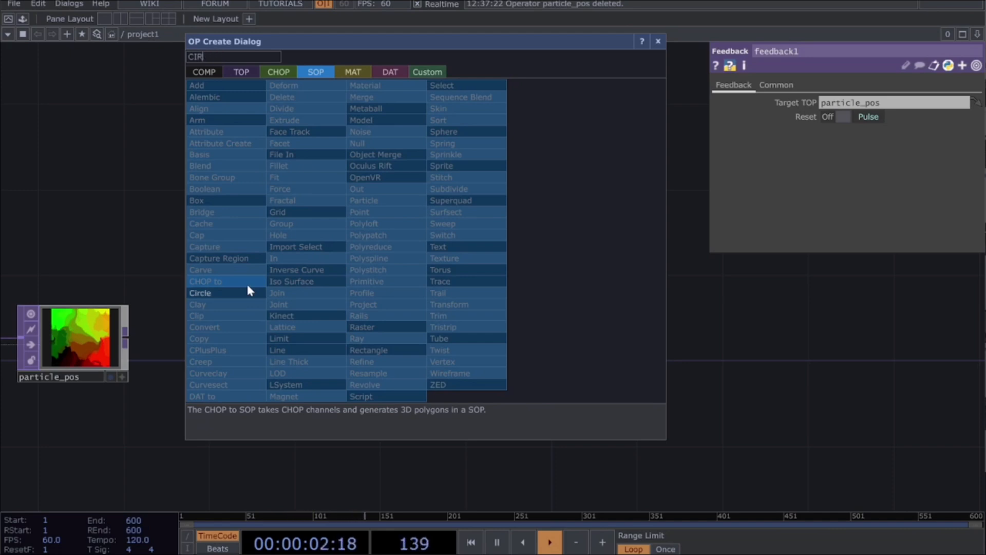
pyautogui.write('C')
pyautogui.press('capslock')
pyautogui.write('le')
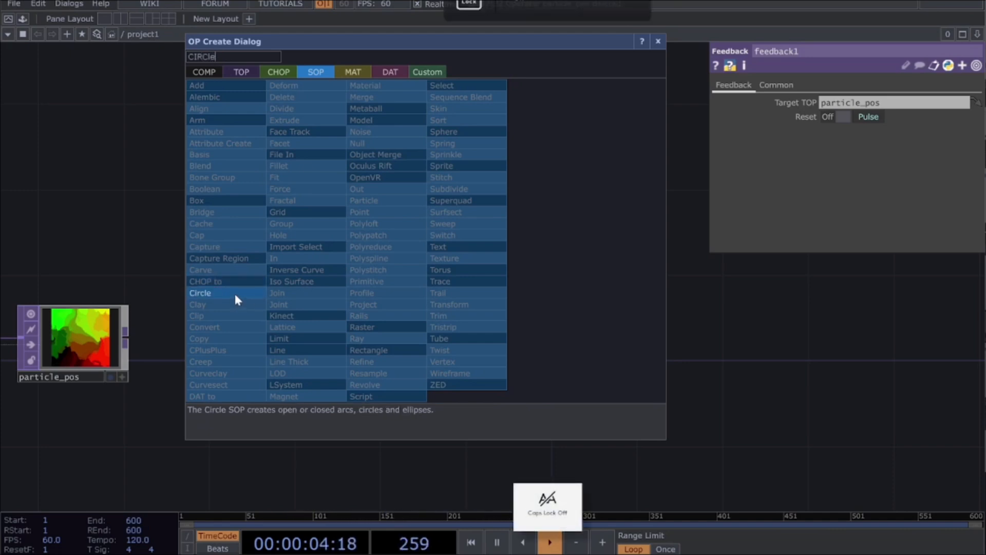
pyautogui.click(194, 293)
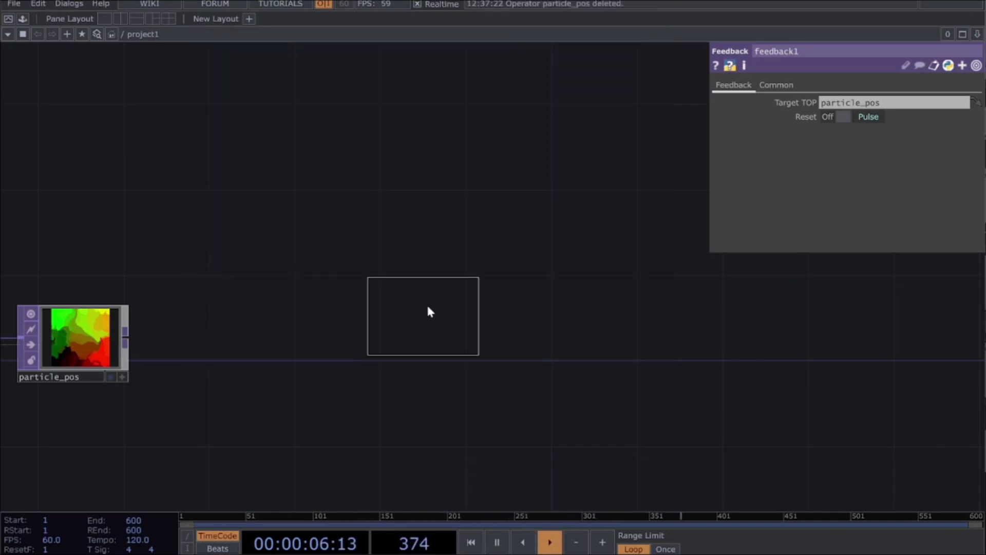
pyautogui.click(429, 310)
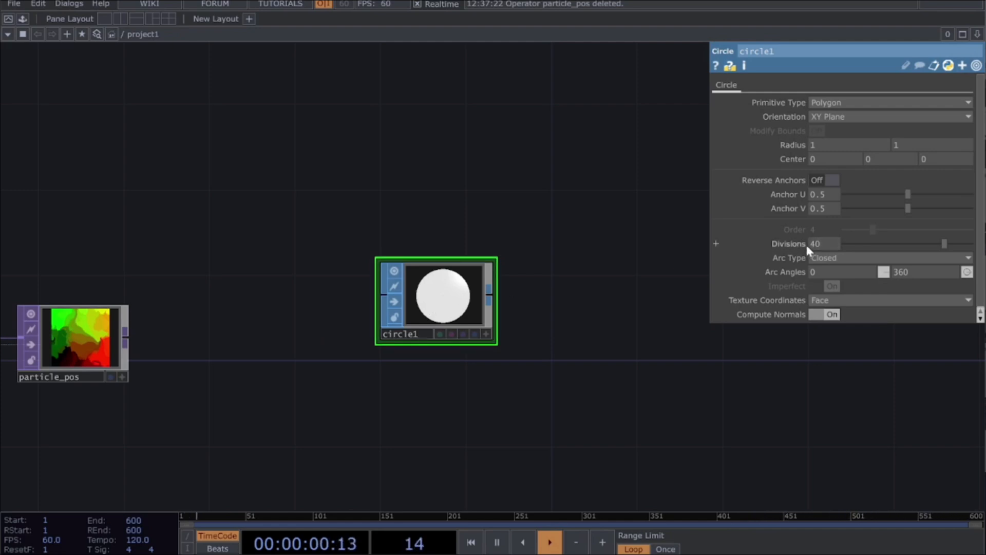
pyautogui.moveTo(823, 246); pyautogui.dragTo(509, 291)
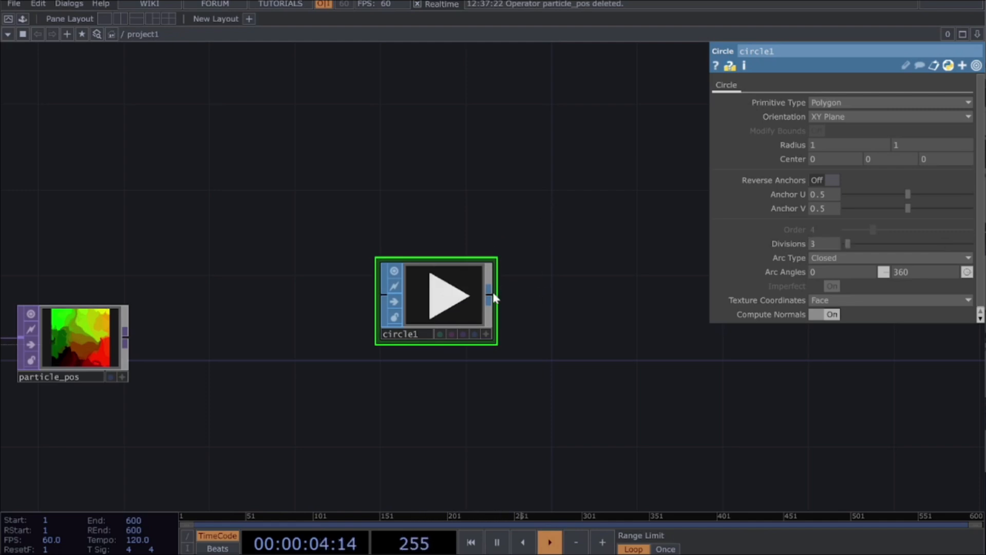
# Step: Append a Transform SOP to the Circle SOP and set its Uniform Scale to 0.004
pyautogui.click(493, 297)
pyautogui.click(564, 277)
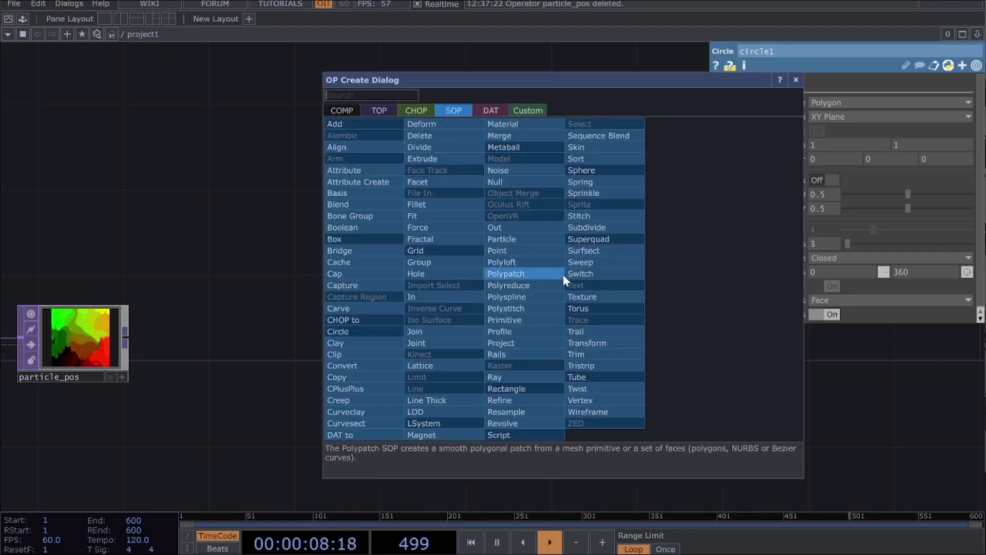
pyautogui.write('trans')
pyautogui.click(588, 343)
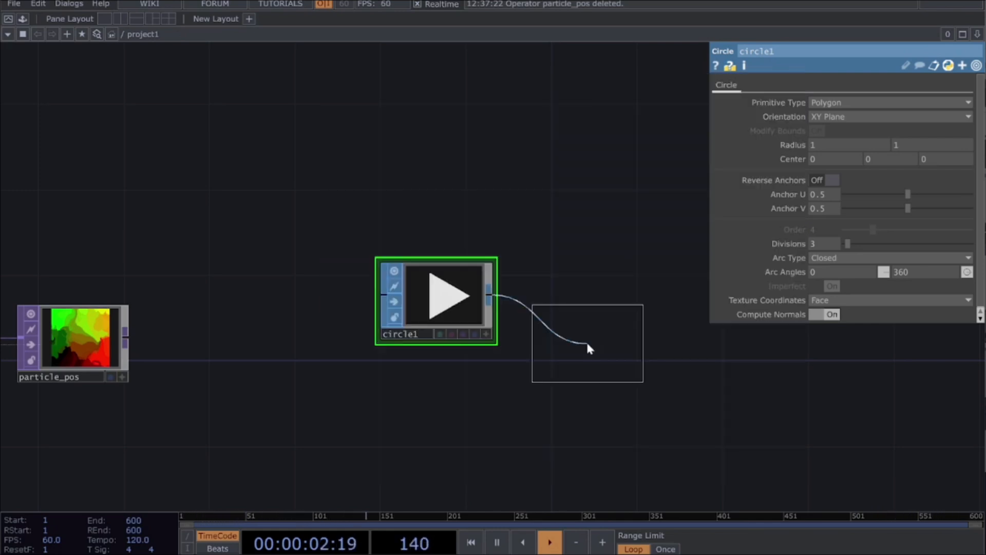
pyautogui.click(588, 306)
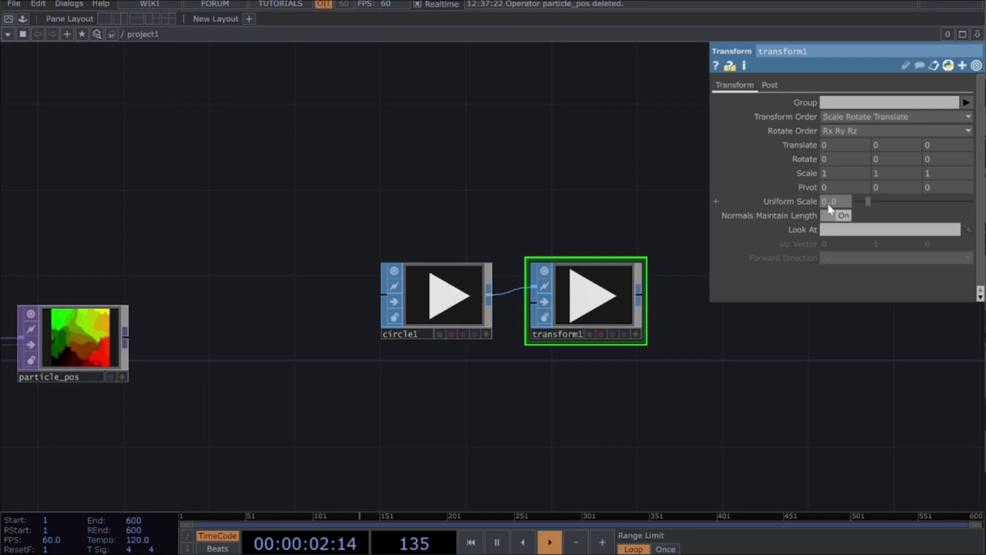
pyautogui.press('Return')
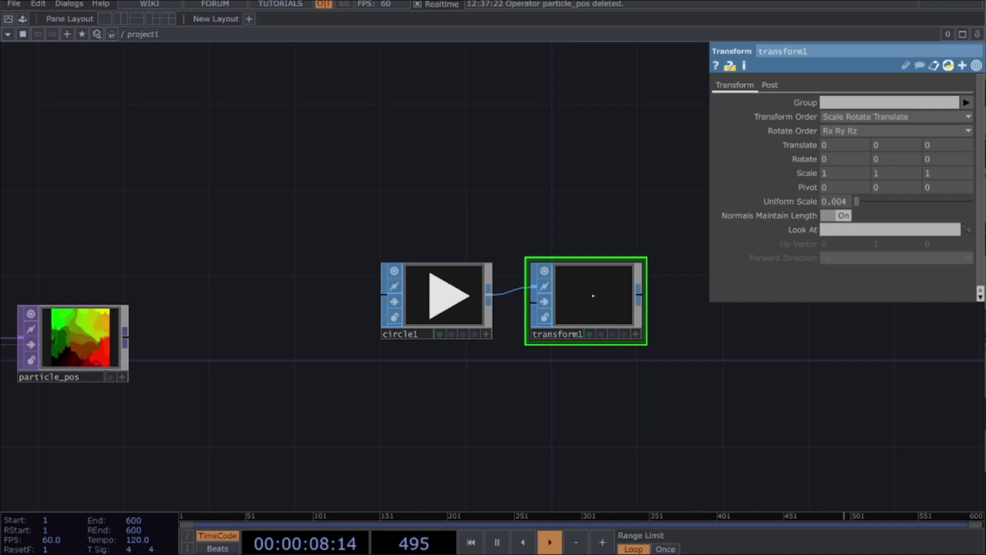
# Step: Append a Null SOP to the Transform SOP's output
pyautogui.moveTo(666, 353); pyautogui.dragTo(460, 375)
pyautogui.click(433, 324)
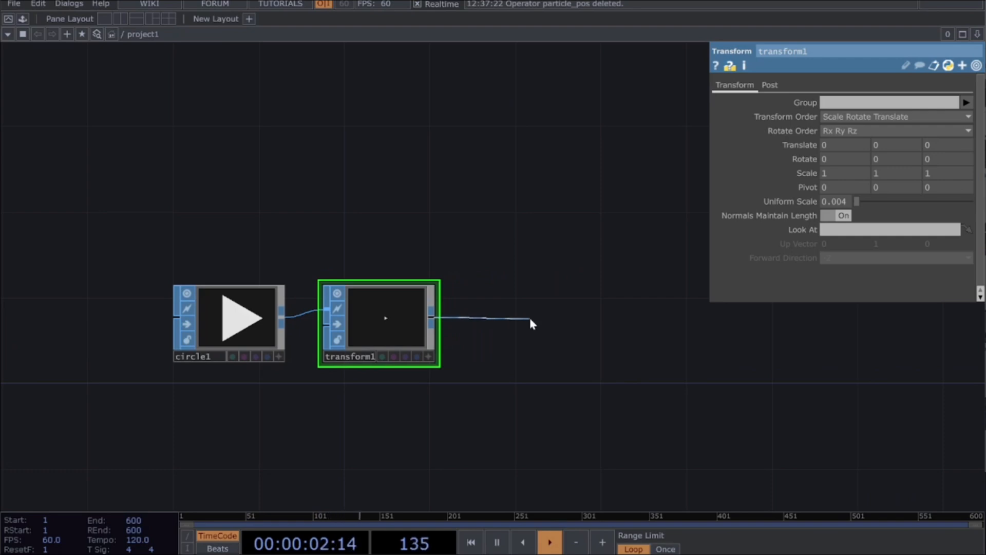
pyautogui.click(531, 320)
pyautogui.write('nu')
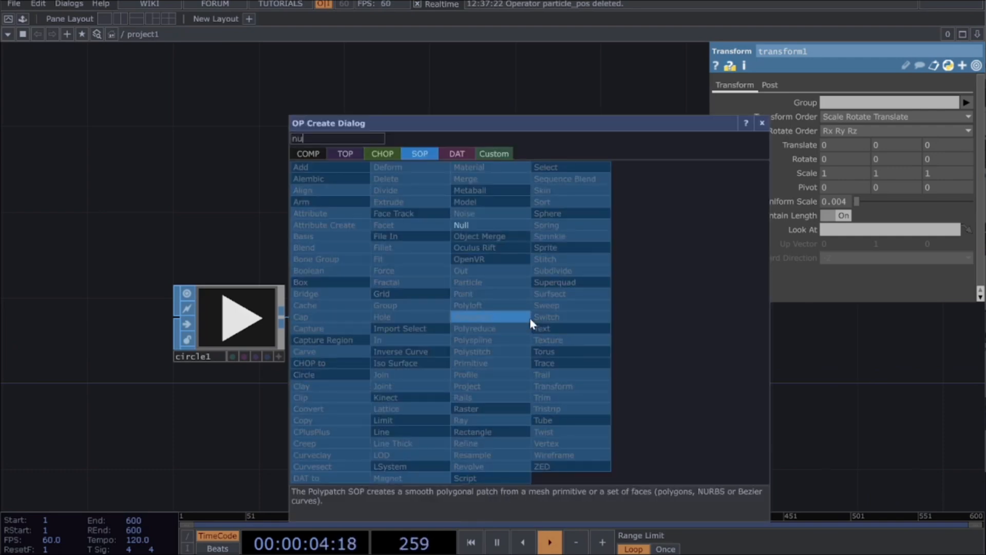
pyautogui.click(494, 223)
pyautogui.click(523, 326)
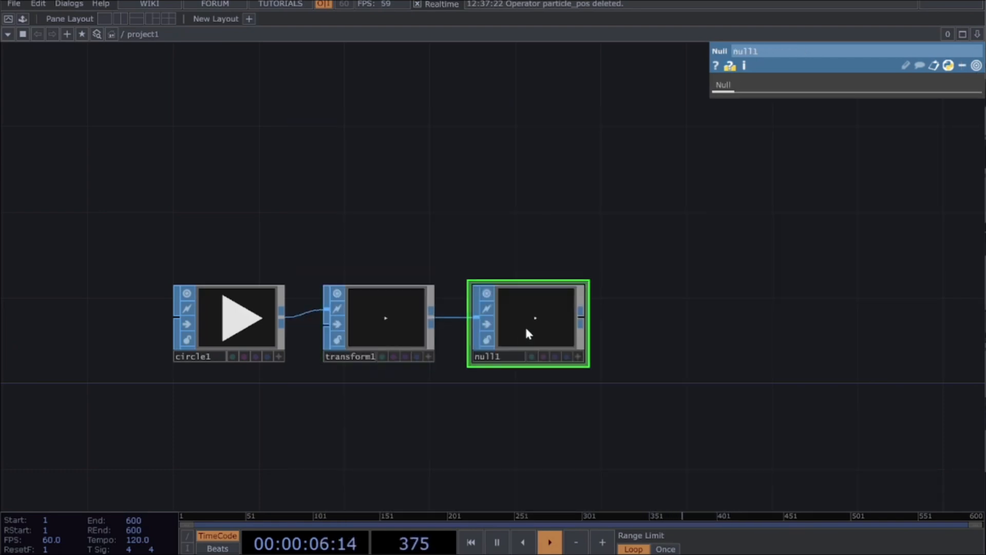
# Step: Append a Geometry COMP to null1's output
pyautogui.click(582, 318)
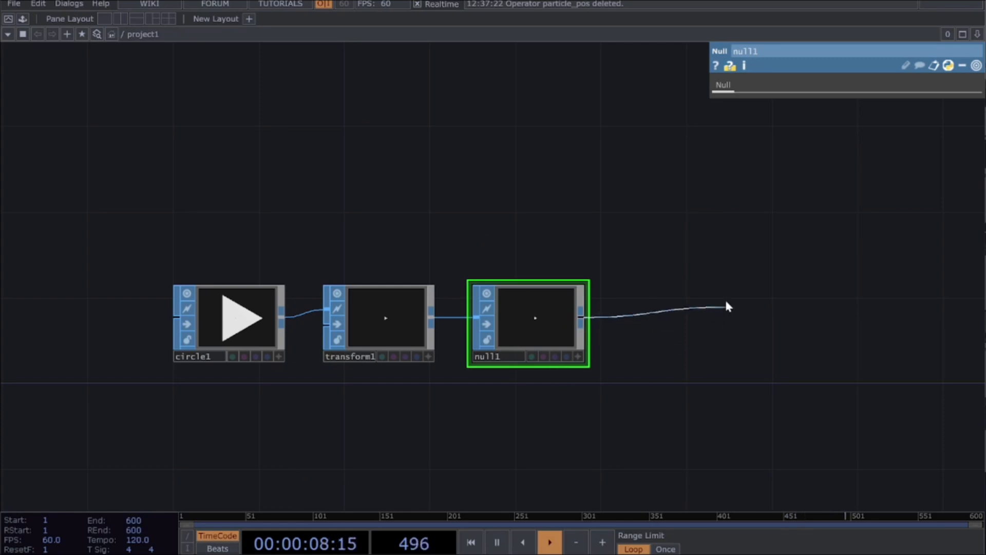
pyautogui.click(749, 329)
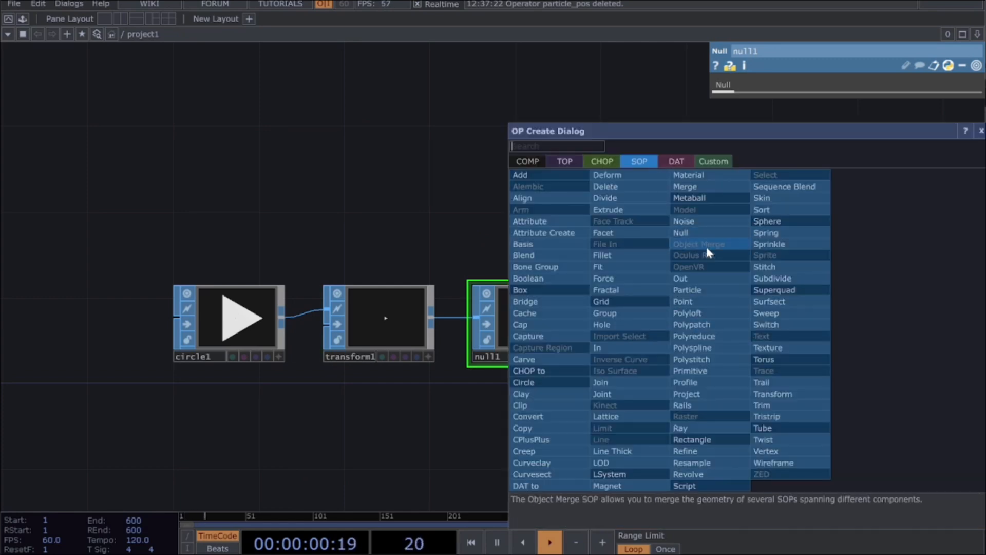
pyautogui.click(530, 162)
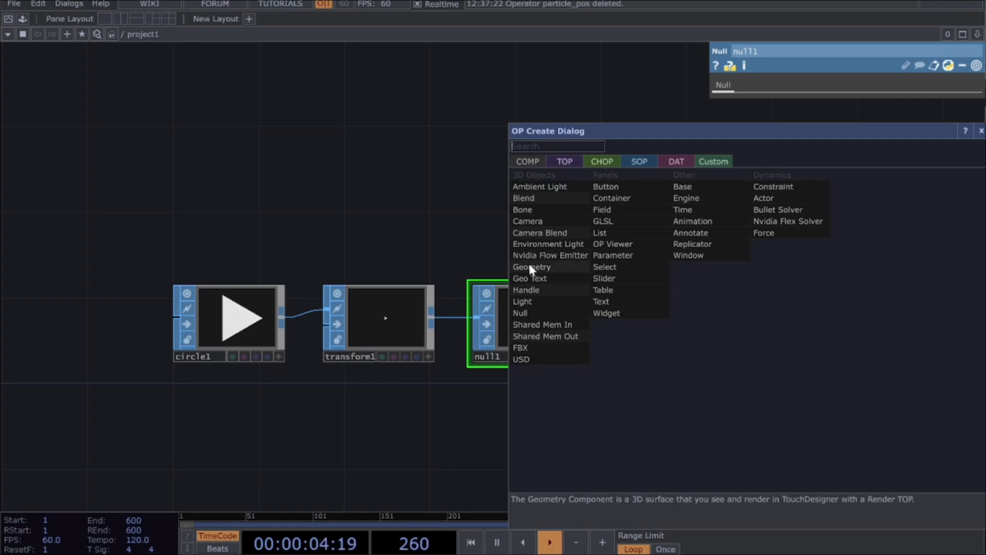
pyautogui.click(562, 267)
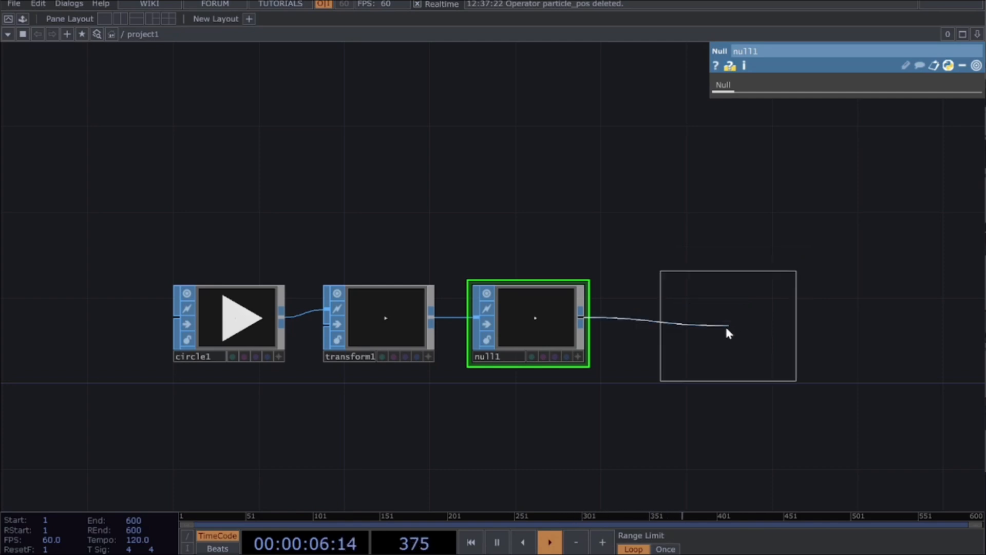
pyautogui.click(710, 329)
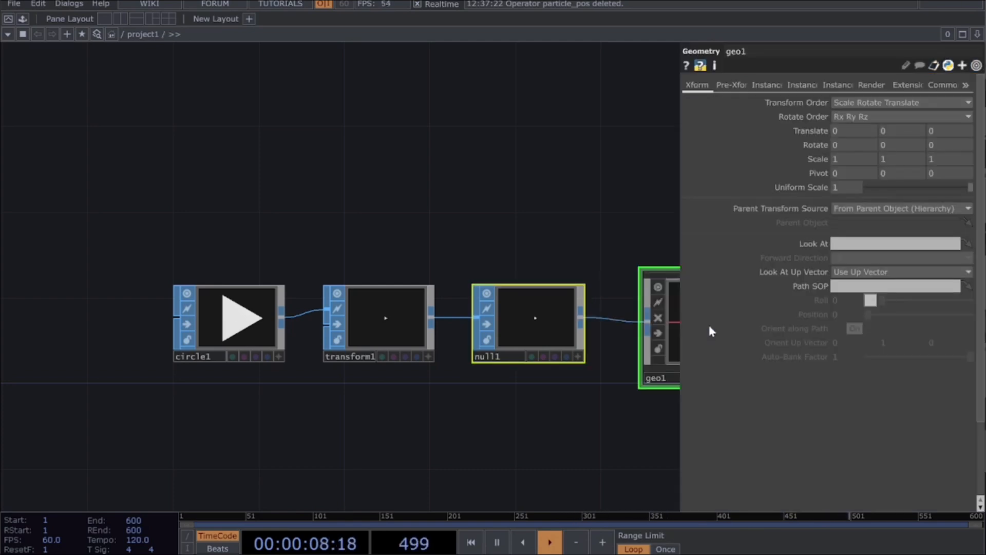
pyautogui.press('h')
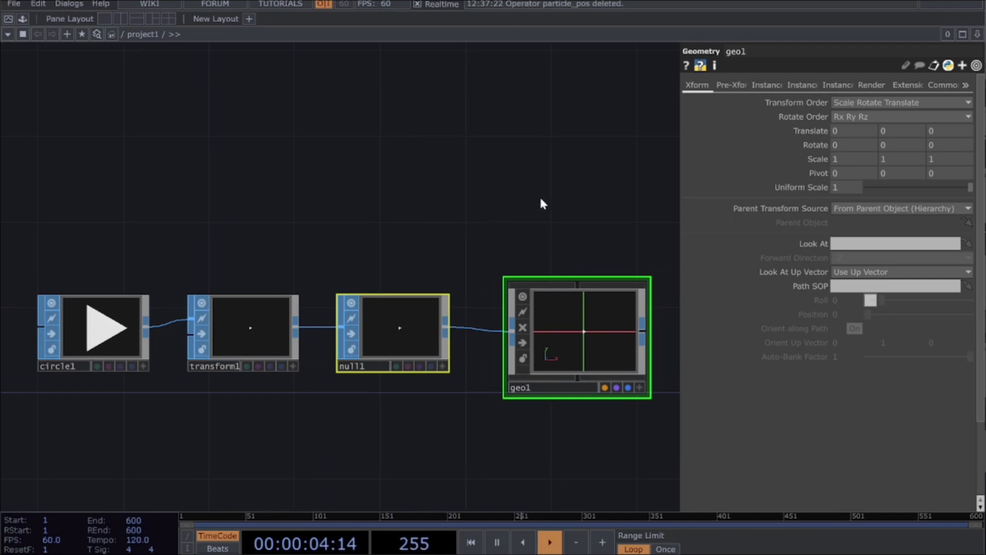
# Step: Add a Camera COMP in the network directly above geo1
pyautogui.moveTo(577, 191); pyautogui.dragTo(487, 204)
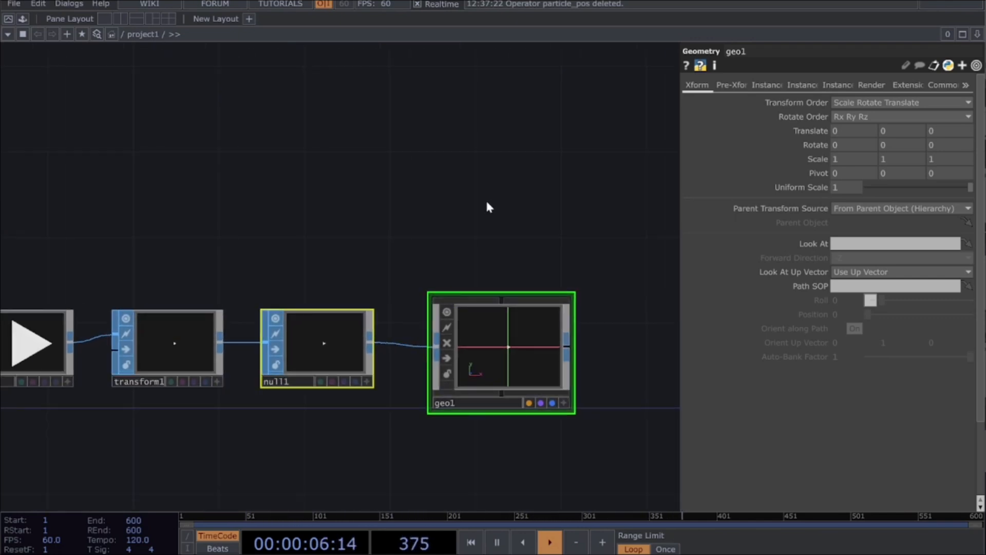
pyautogui.press('Tab')
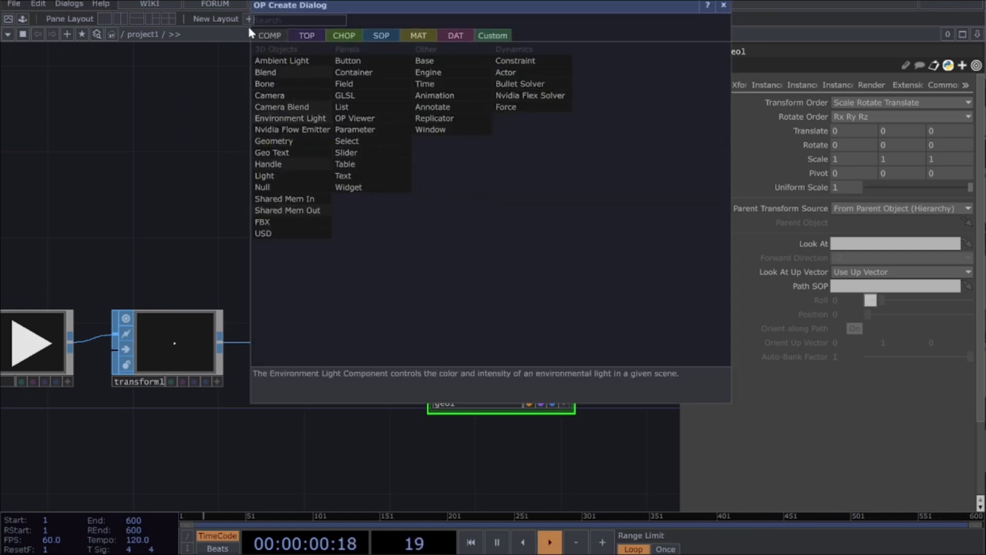
pyautogui.click(281, 97)
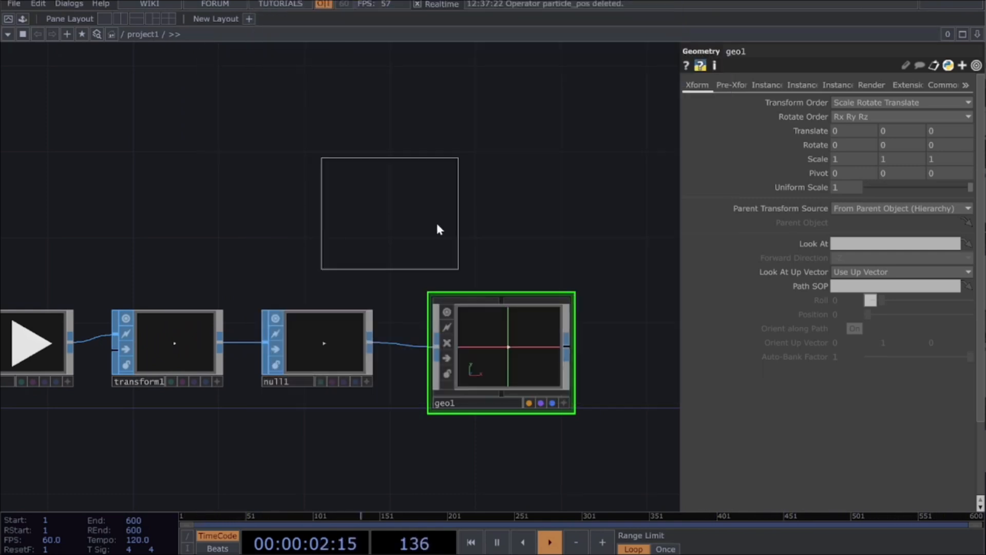
pyautogui.click(510, 220)
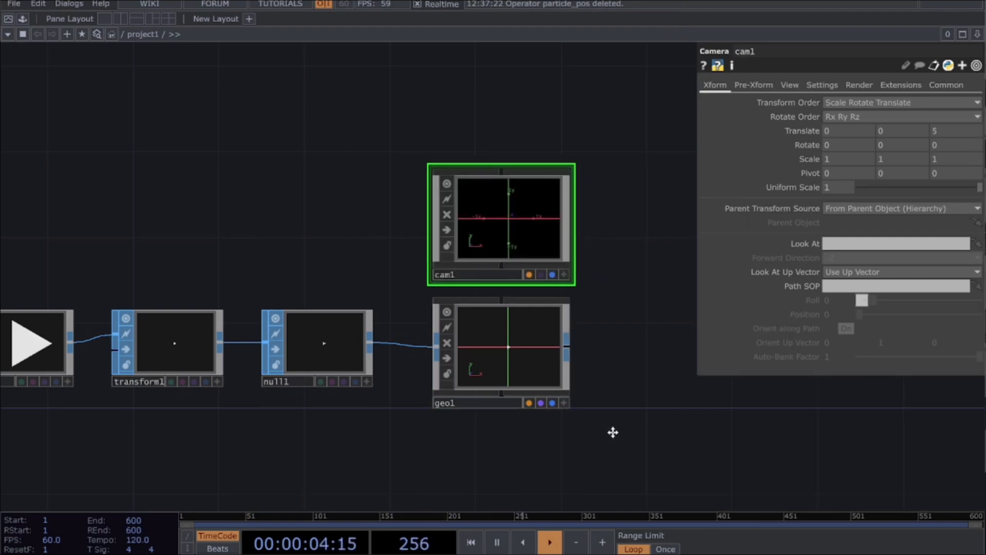
# Step: Add a Constant MAT below geo1 and assign it as geo1's Material parameter
pyautogui.moveTo(615, 441); pyautogui.dragTo(609, 384)
pyautogui.press('Tab')
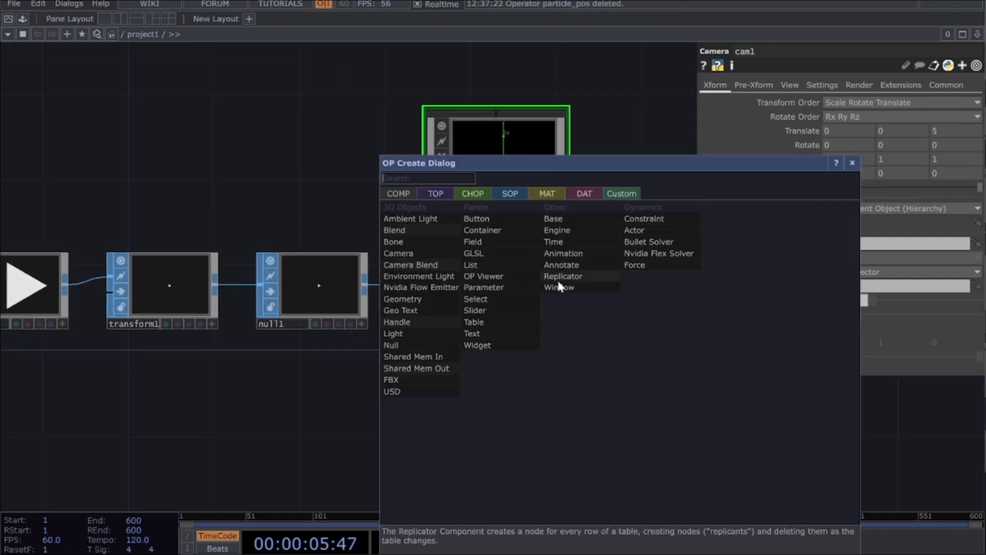
pyautogui.click(558, 199)
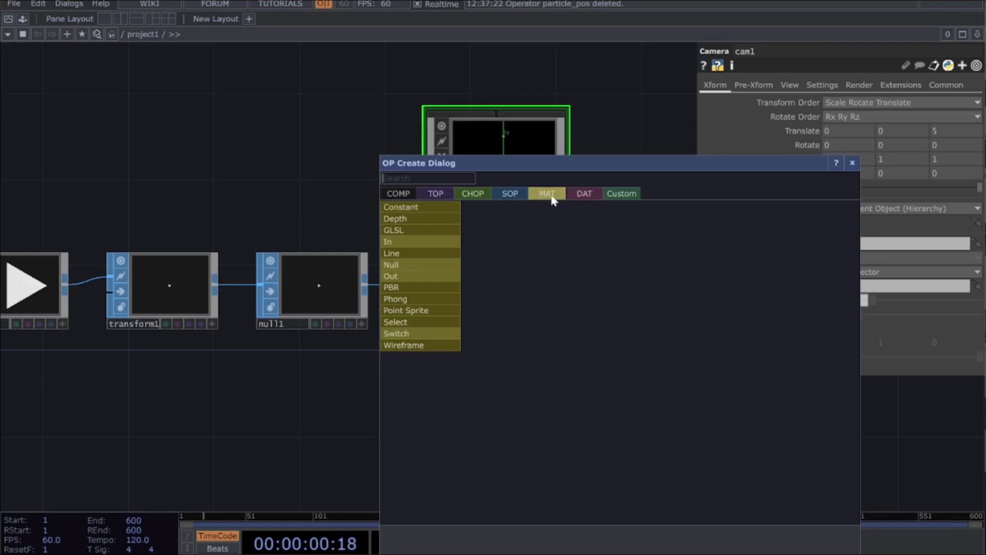
pyautogui.click(396, 209)
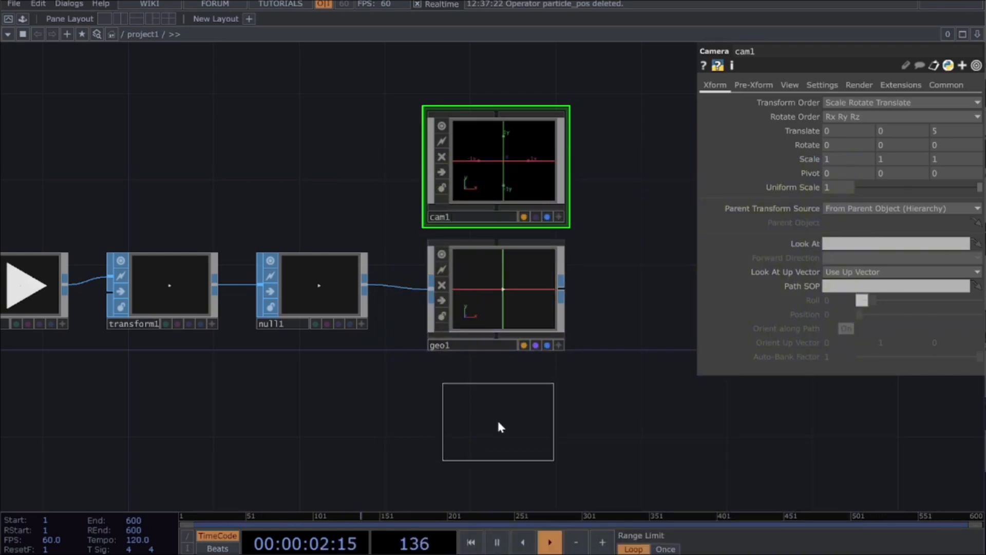
pyautogui.click(501, 422)
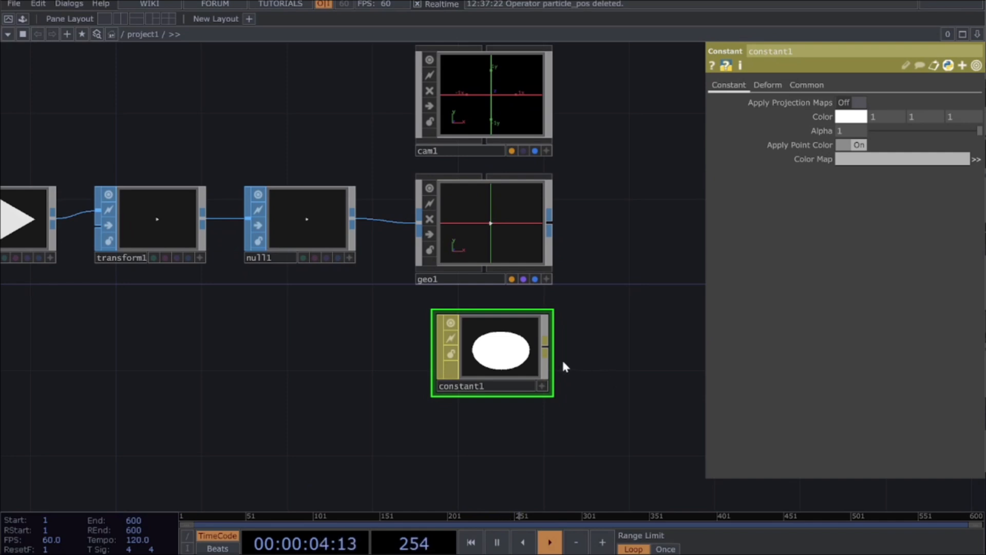
pyautogui.moveTo(509, 374); pyautogui.dragTo(476, 234)
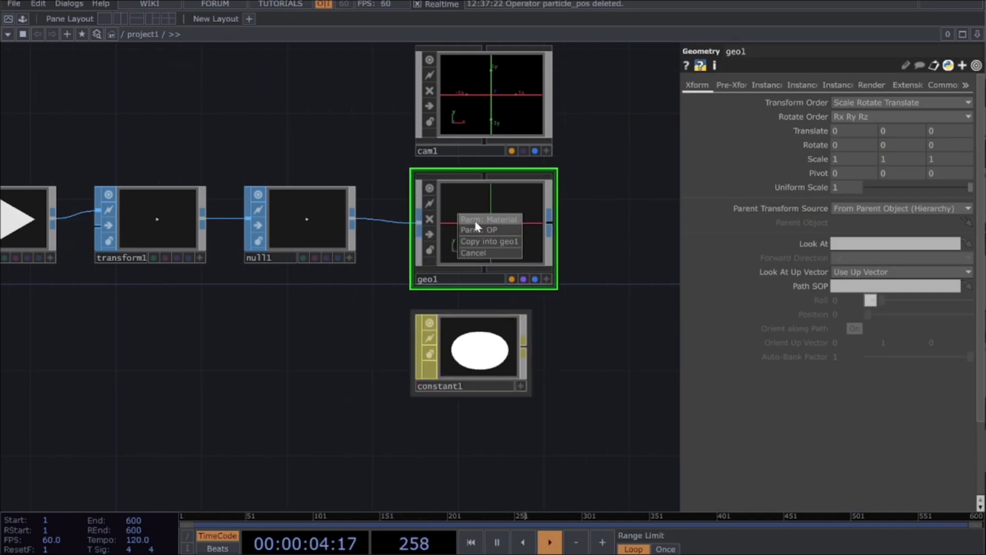
pyautogui.click(476, 219)
# Step: Add a Render TOP in the empty area beside geo1
pyautogui.moveTo(642, 220); pyautogui.dragTo(366, 319)
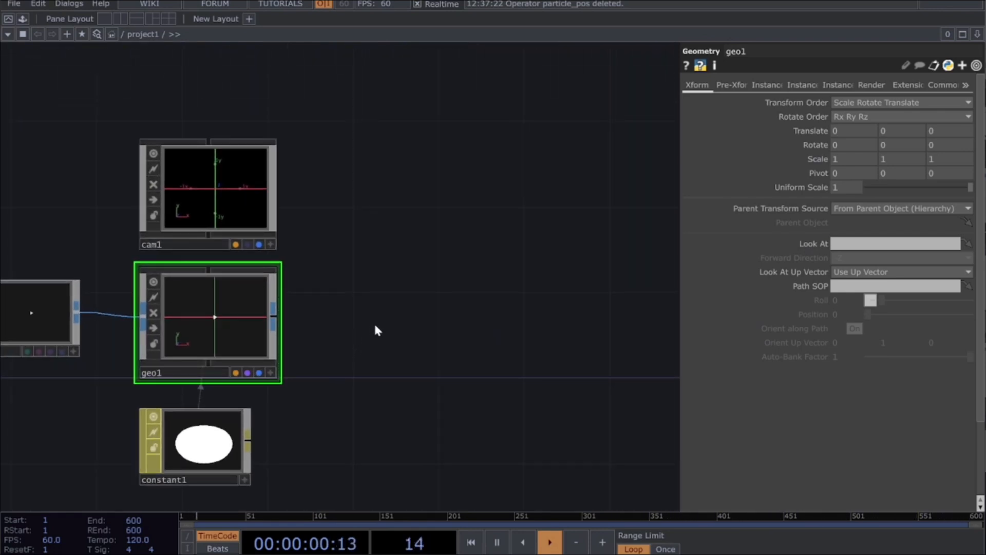
pyautogui.press('Tab')
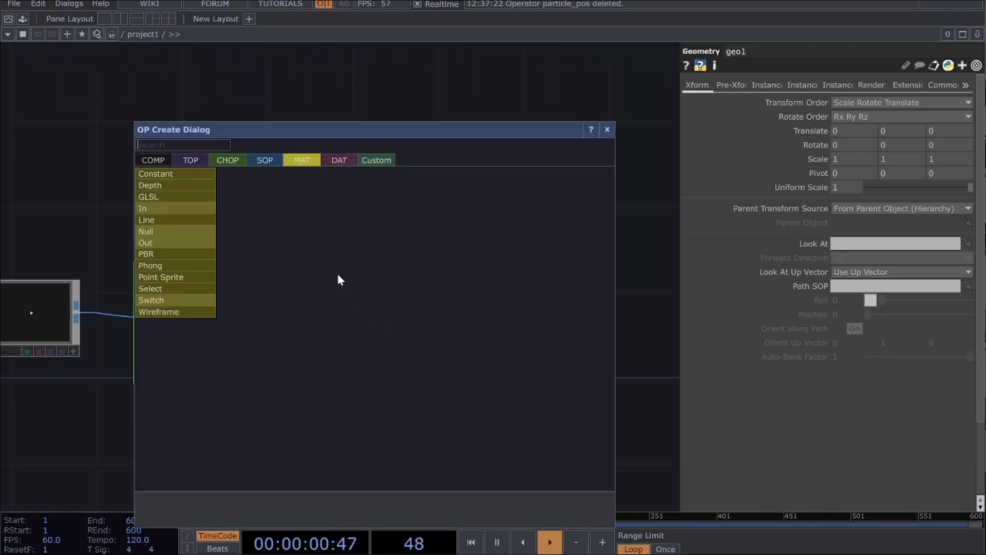
pyautogui.click(189, 161)
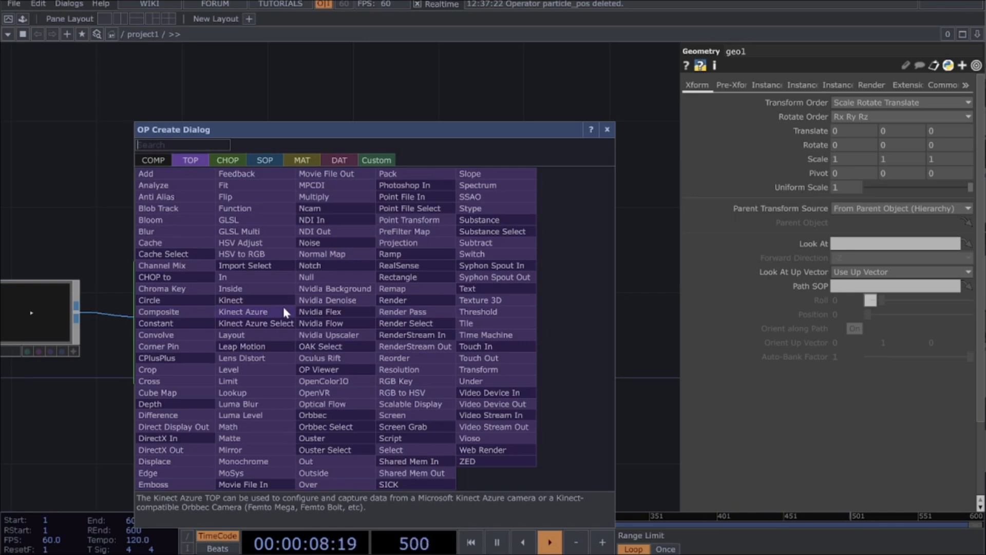
pyautogui.write('render')
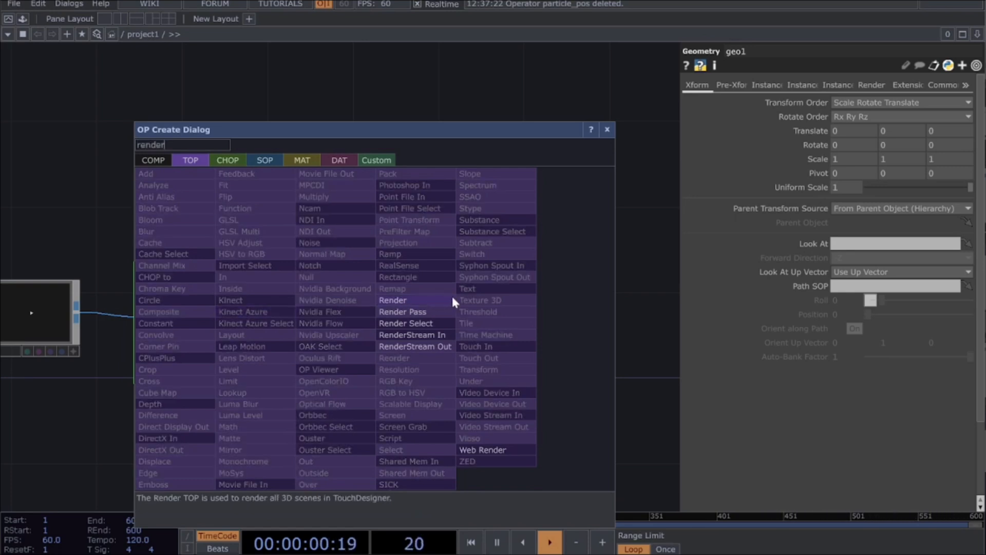
pyautogui.click(452, 299)
pyautogui.click(370, 328)
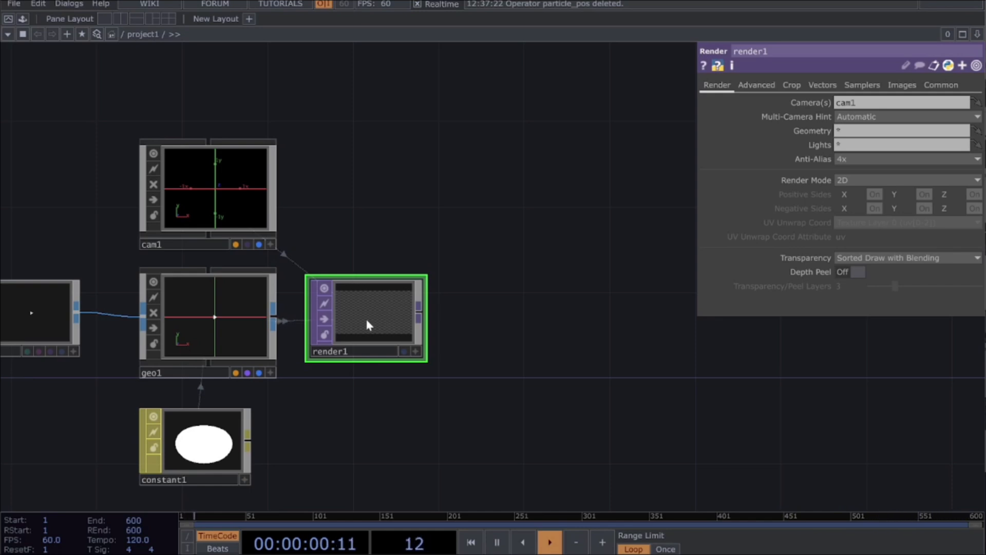
# Step: Set render1's Resolution to 1080 by 1080
pyautogui.click(941, 85)
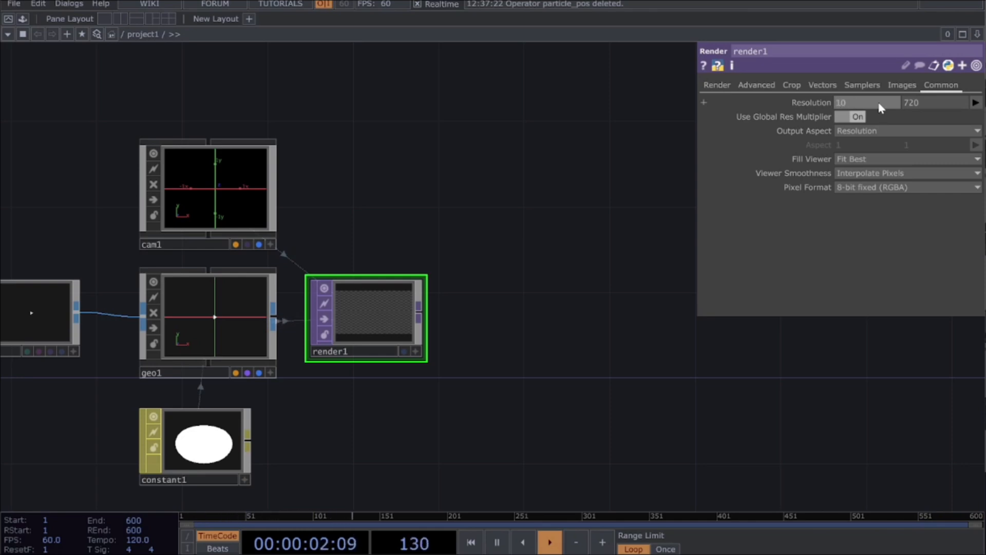
pyautogui.press('Tab')
pyautogui.write('1')
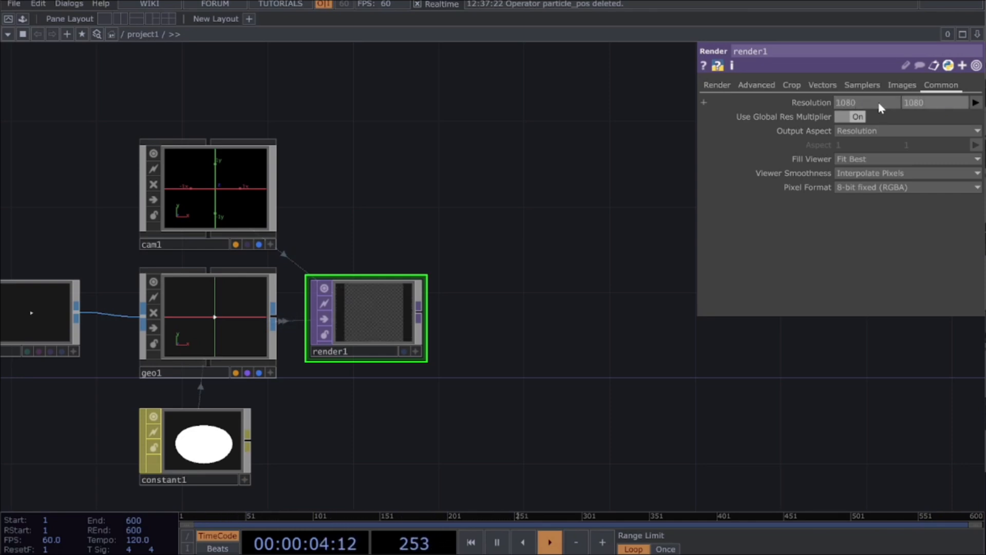
# Step: Append a Null TOP to render1's output and rename it bg
pyautogui.click(422, 316)
pyautogui.click(580, 309)
pyautogui.write('nul')
pyautogui.press('Return')
pyautogui.click(582, 309)
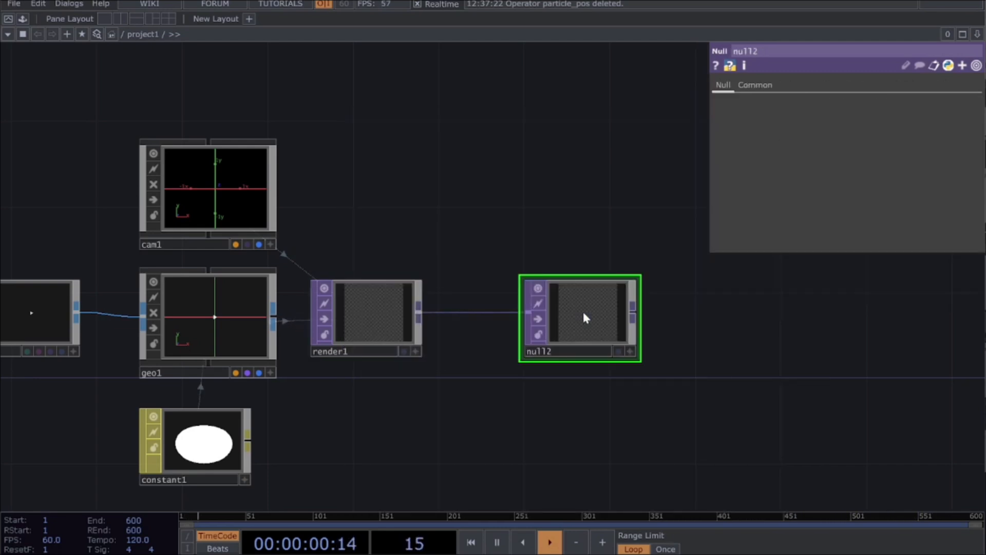
pyautogui.click(562, 350)
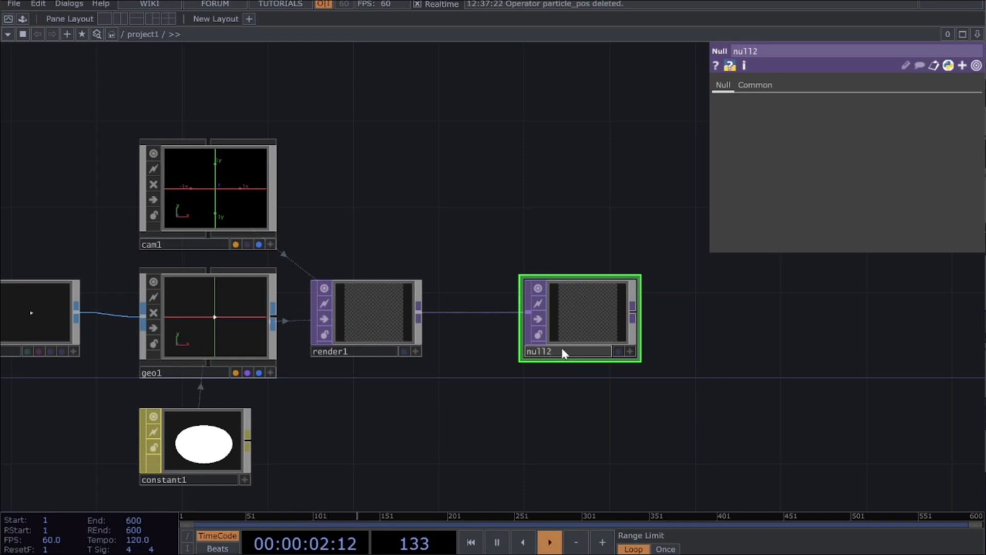
pyautogui.press('BackSpace')
pyautogui.press('BackSpace')
pyautogui.press('Return')
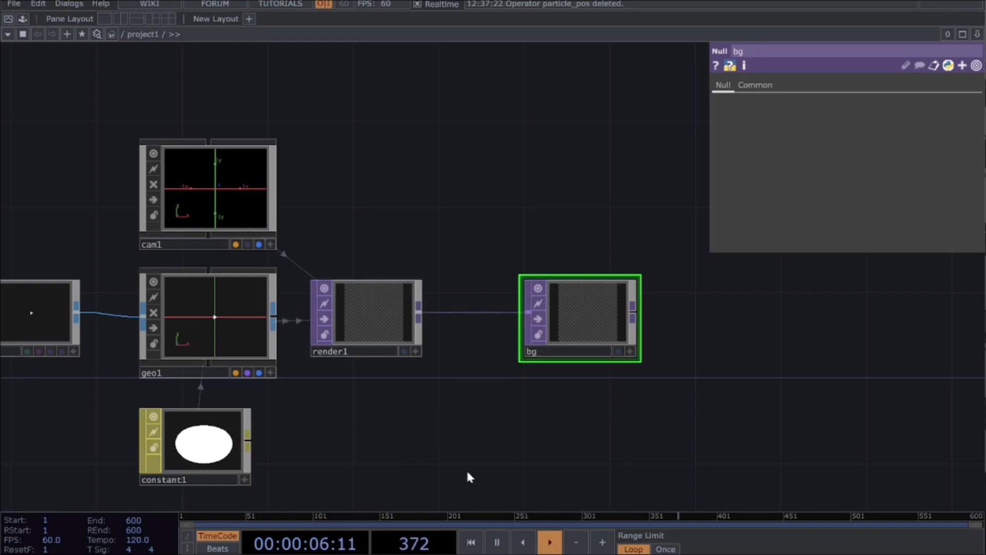
# Step: Turn on Instancing for geo1
pyautogui.press('h')
pyautogui.scroll(-4, 565, 426)
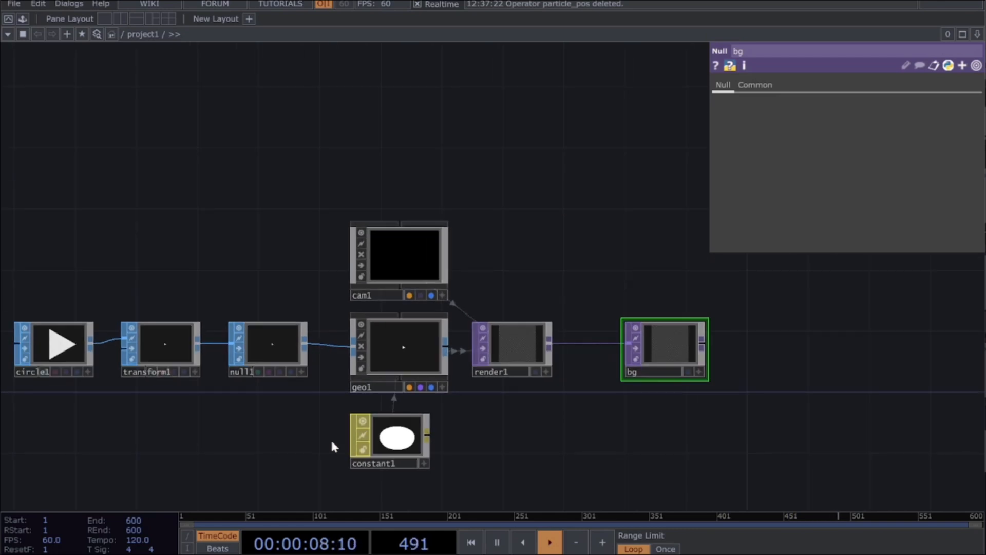
pyautogui.scroll(2, 559, 417)
pyautogui.moveTo(562, 423); pyautogui.dragTo(623, 401)
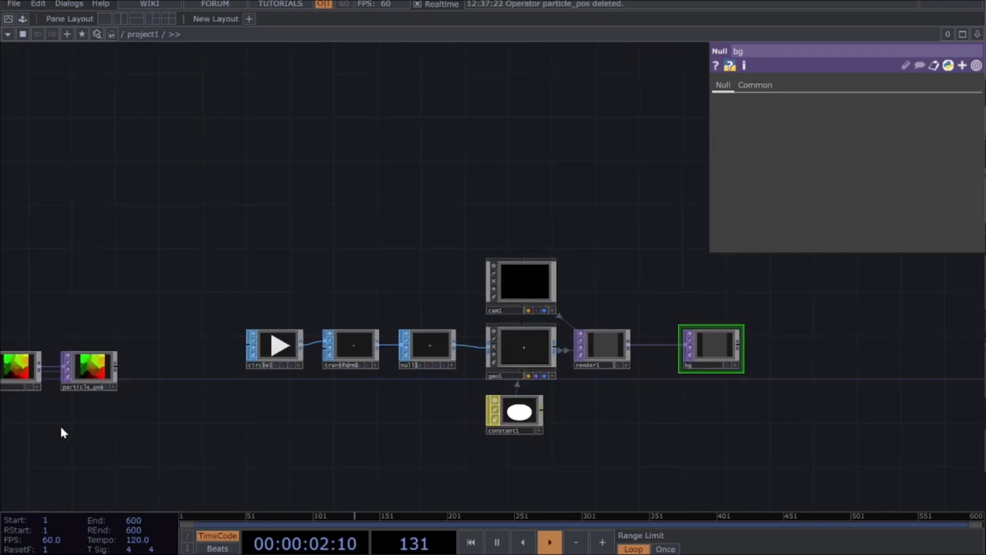
pyautogui.click(89, 375)
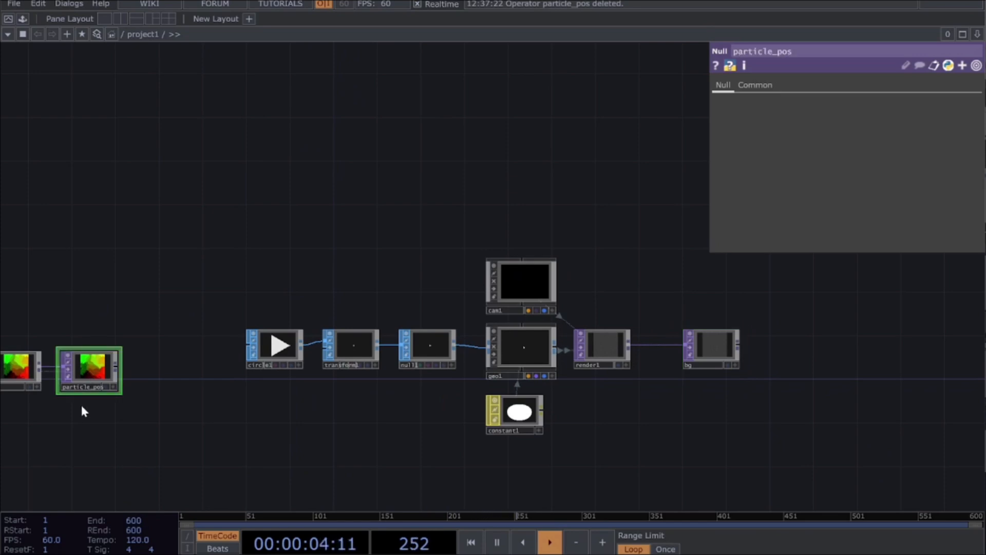
pyautogui.click(537, 362)
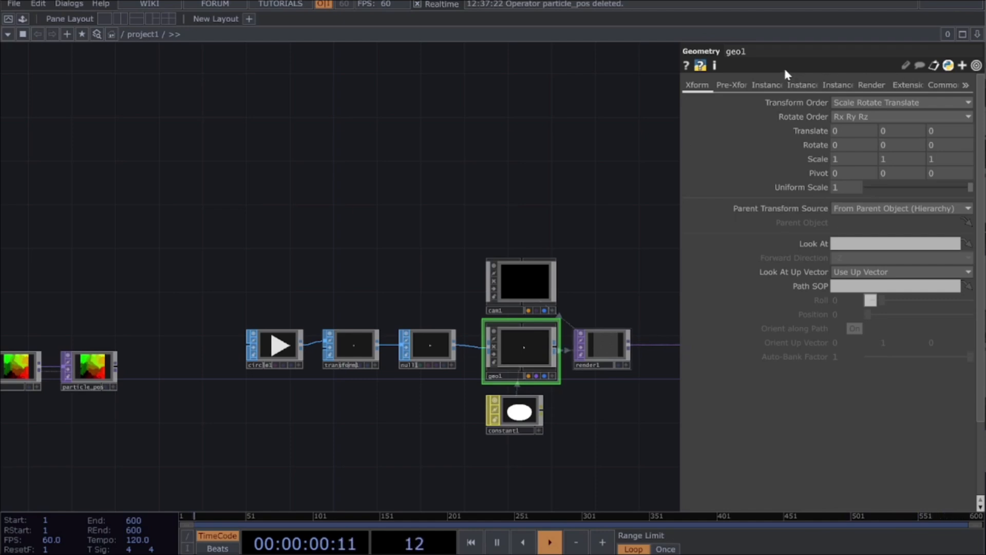
pyautogui.click(765, 87)
pyautogui.click(805, 87)
pyautogui.click(850, 86)
pyautogui.click(762, 86)
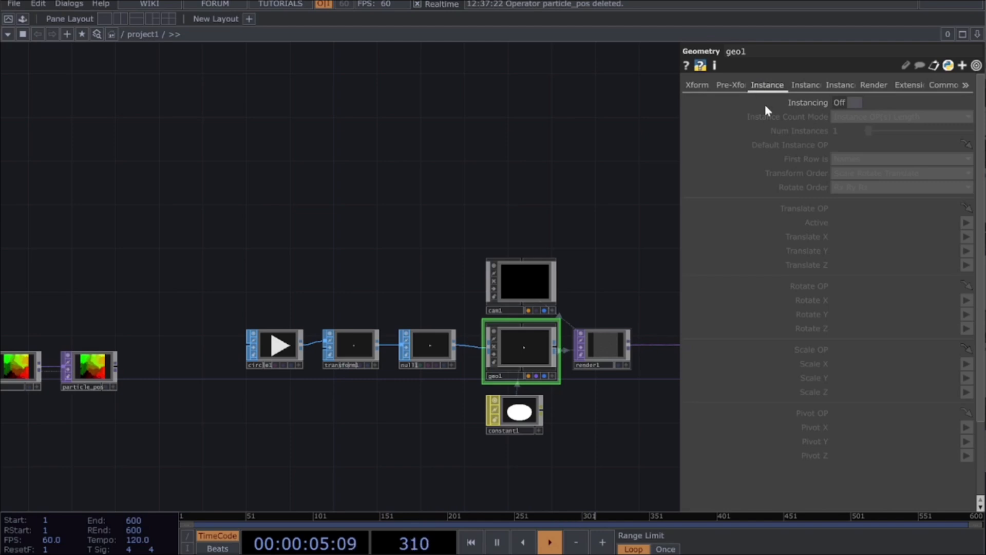
pyautogui.click(841, 104)
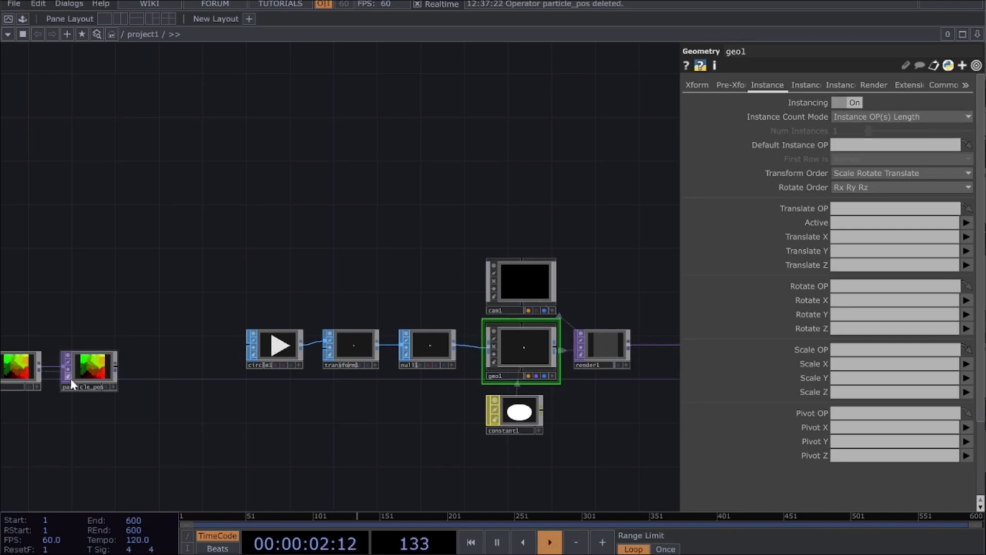
# Step: Set geo1's instancing Translate OP to particle_pos, with Translate X as r and Translate Y as g
pyautogui.moveTo(87, 355); pyautogui.dragTo(852, 211)
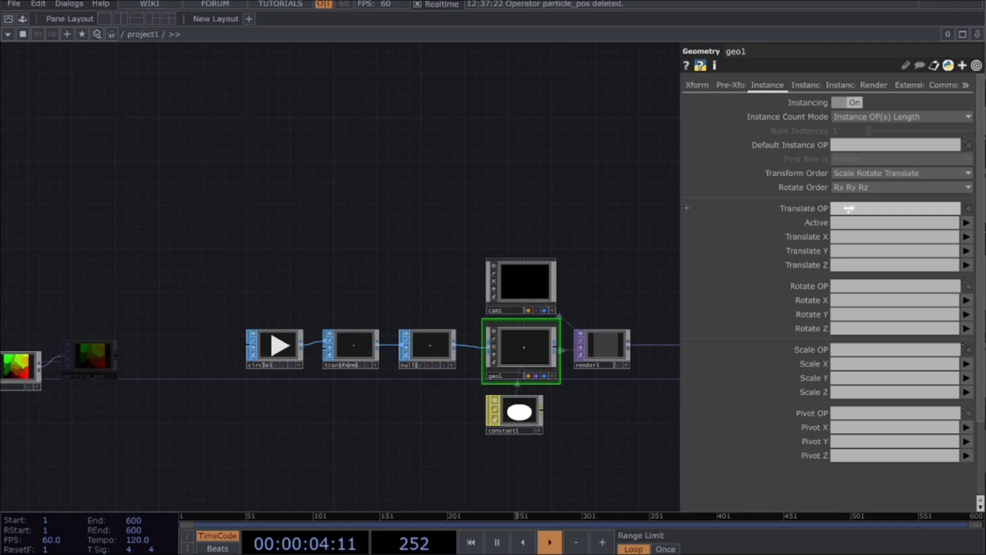
pyautogui.moveTo(849, 208); pyautogui.dragTo(853, 208)
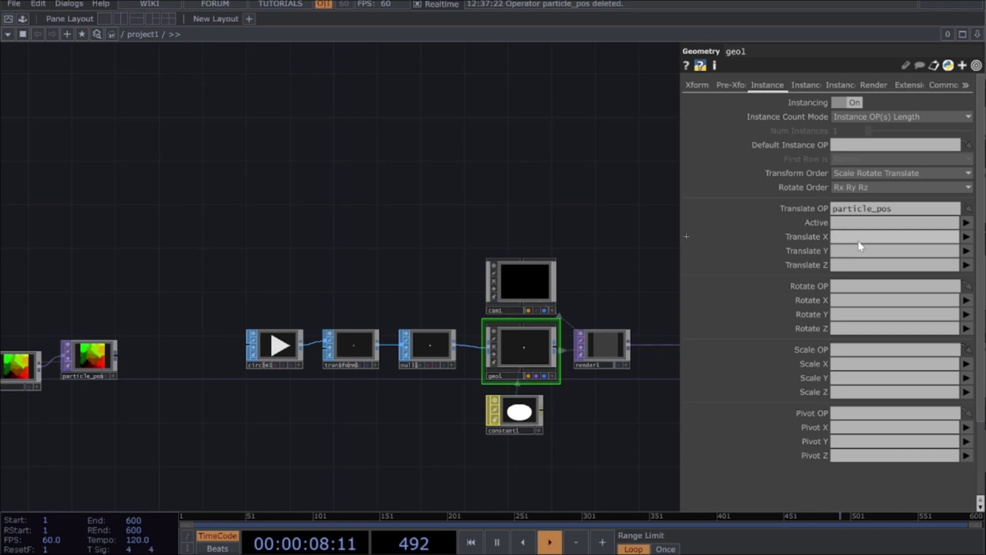
pyautogui.click(966, 238)
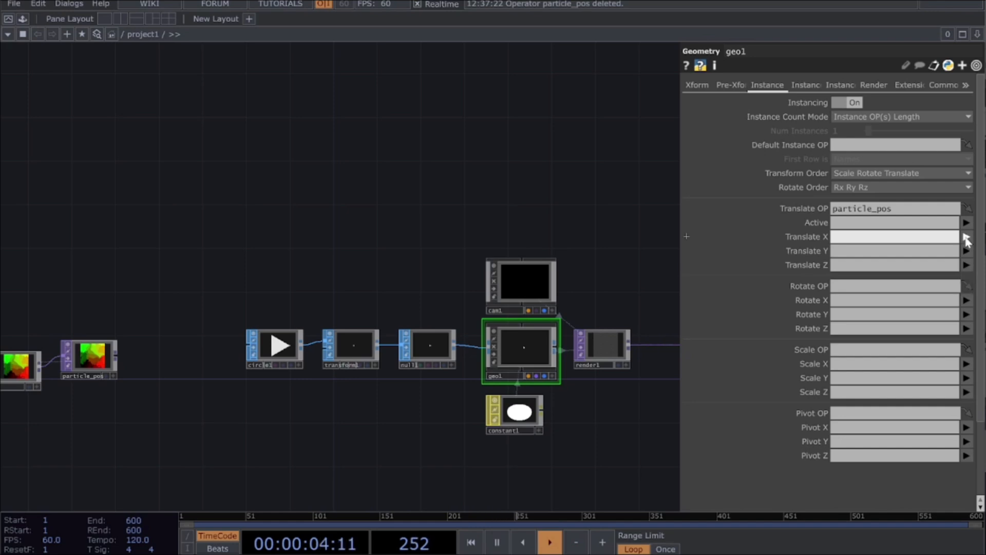
pyautogui.click(969, 250)
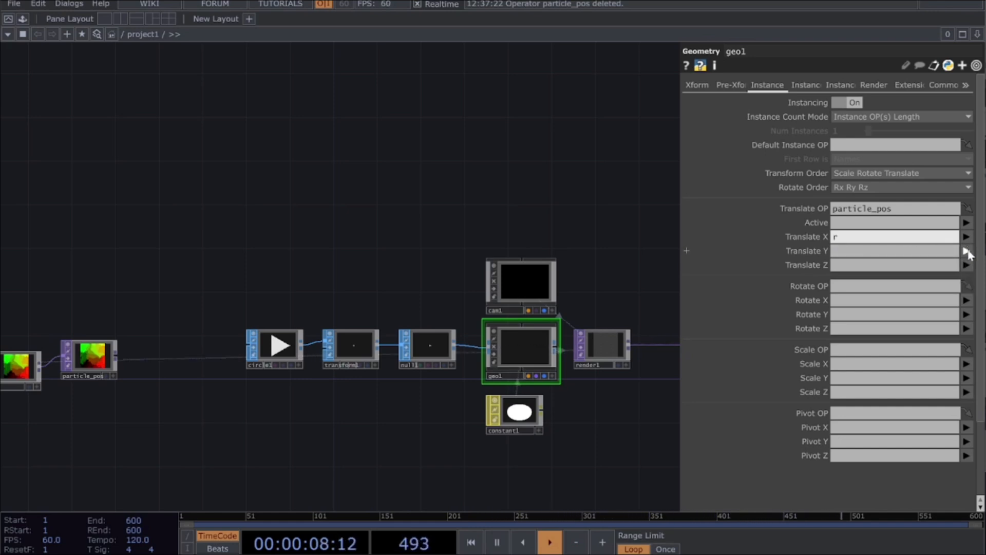
pyautogui.click(967, 251)
pyautogui.click(966, 278)
# Step: Set cam1's Projection to Orthographic
pyautogui.moveTo(627, 307); pyautogui.dragTo(432, 366)
pyautogui.scroll(6, 414, 396)
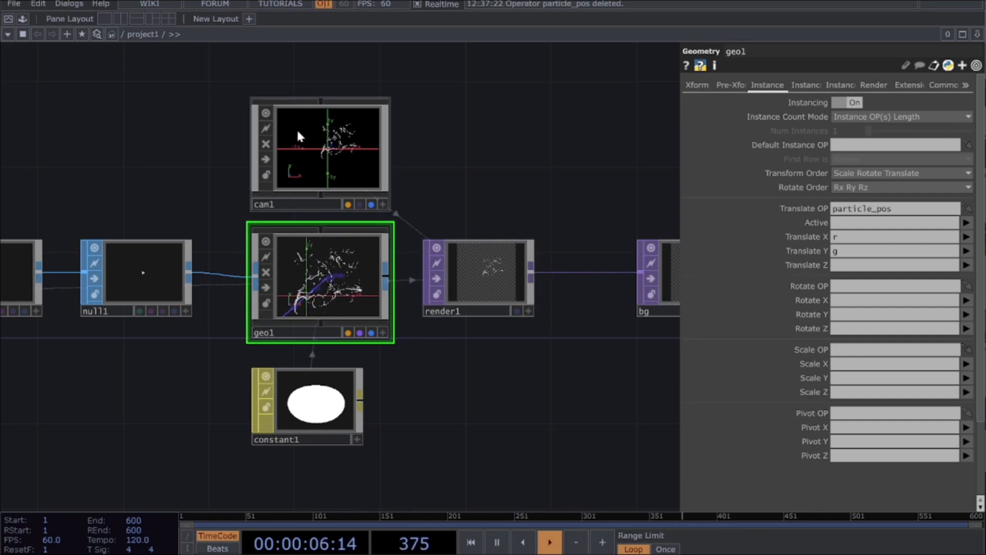
pyautogui.click(313, 151)
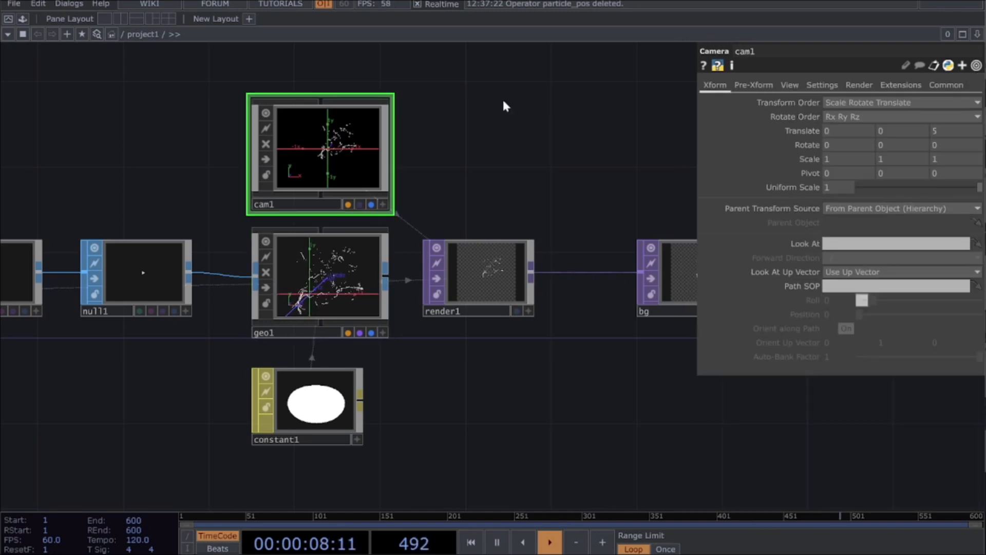
pyautogui.click(789, 84)
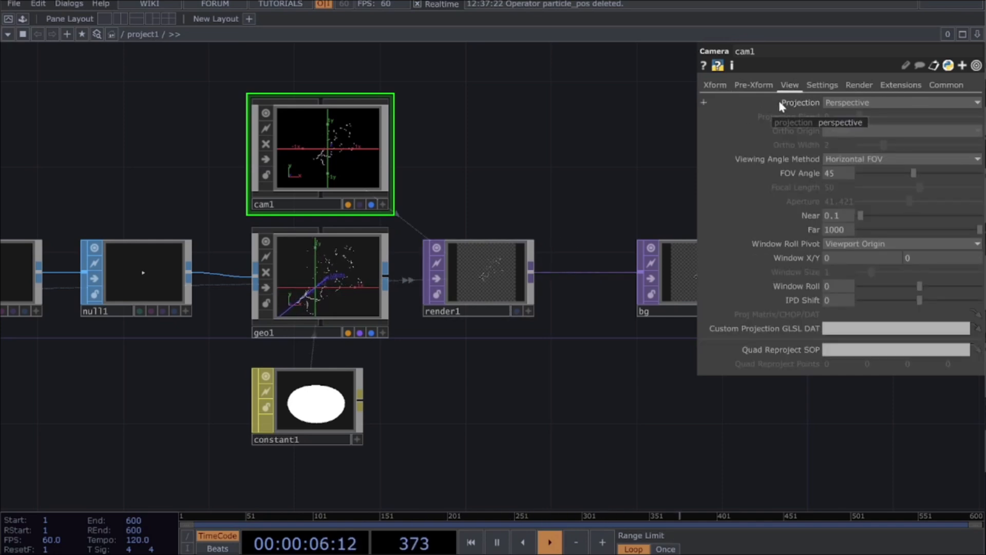
pyautogui.click(853, 102)
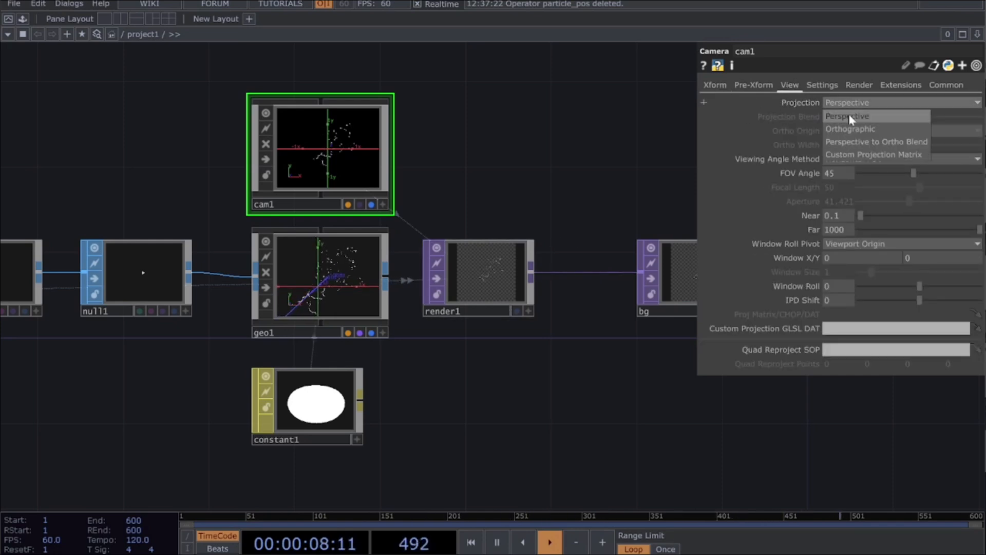
pyautogui.press('Tab')
pyautogui.press('Escape')
pyautogui.click(856, 104)
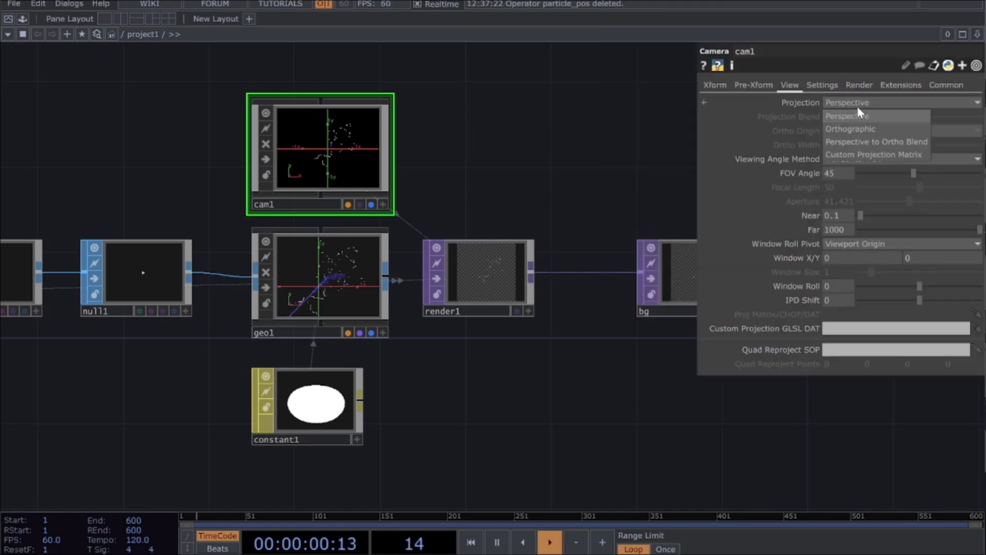
pyautogui.click(856, 128)
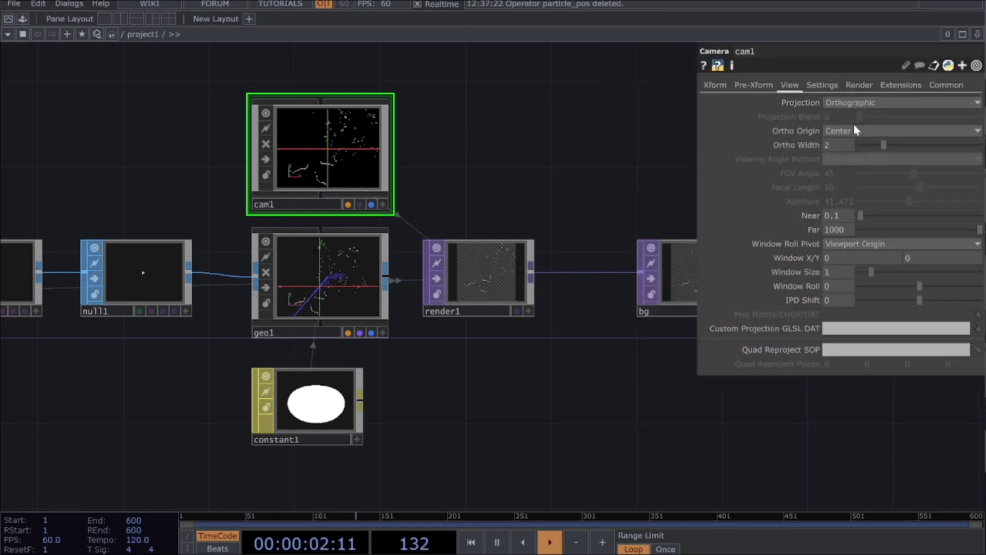
# Step: Set cam1's Ortho Origin to Bottom-Left and its Ortho Width to 1
pyautogui.click(849, 132)
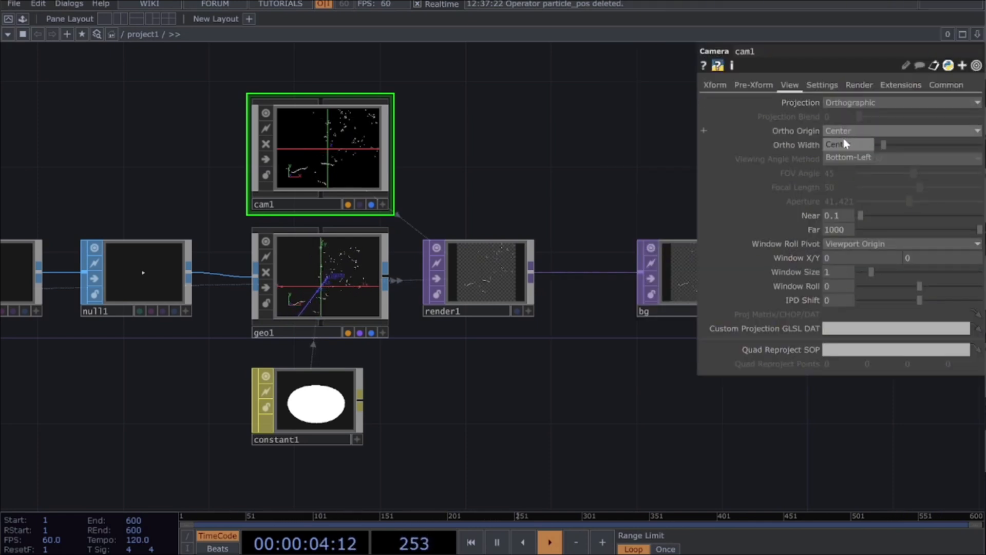
pyautogui.click(840, 160)
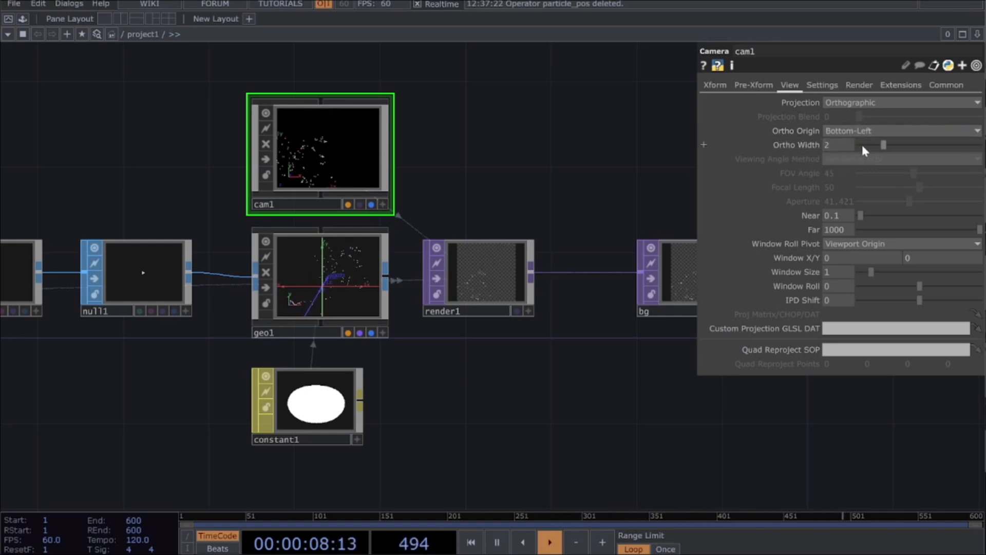
pyautogui.write('1')
pyautogui.press('Return')
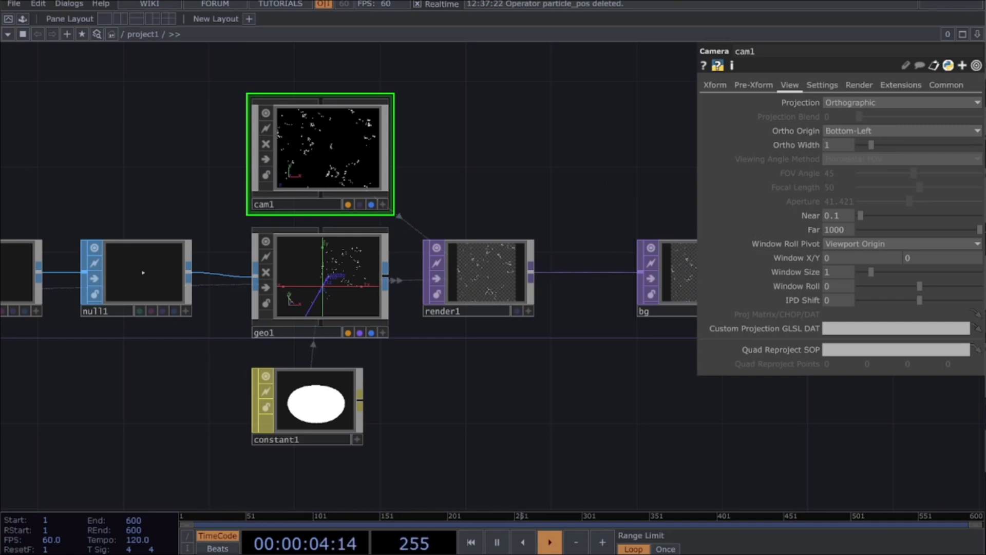
# Step: Examine the rendered particles in the bg output and look back along the operator chain to particle_pos
pyautogui.moveTo(634, 404); pyautogui.dragTo(493, 415)
pyautogui.scroll(8, 578, 284)
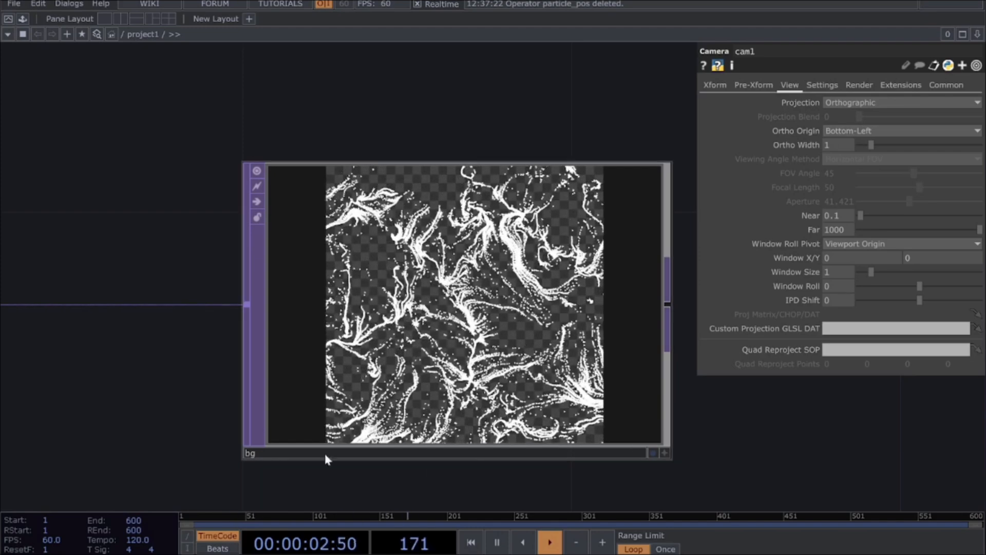
pyautogui.scroll(-4, 383, 331)
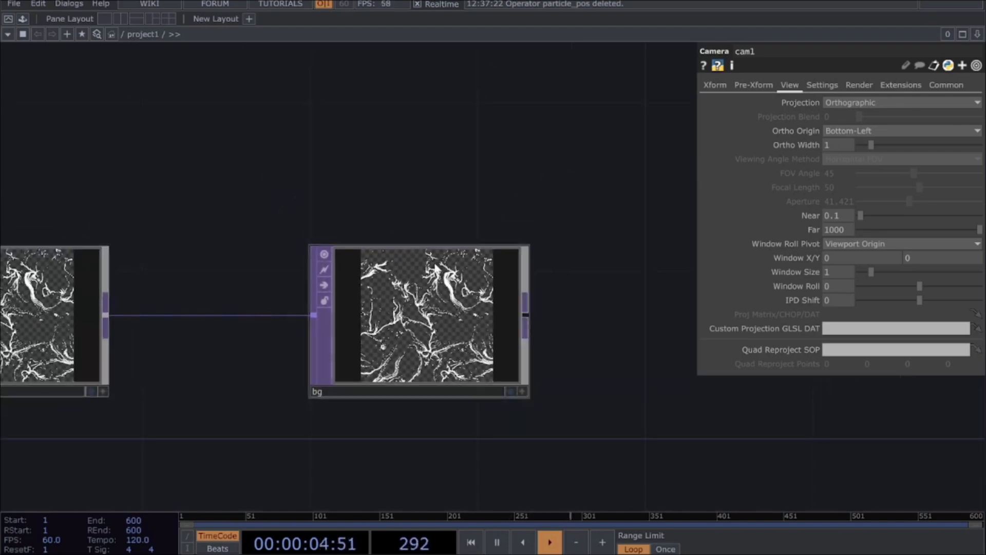
pyautogui.moveTo(288, 187); pyautogui.dragTo(455, 205)
pyautogui.scroll(-4, 386, 235)
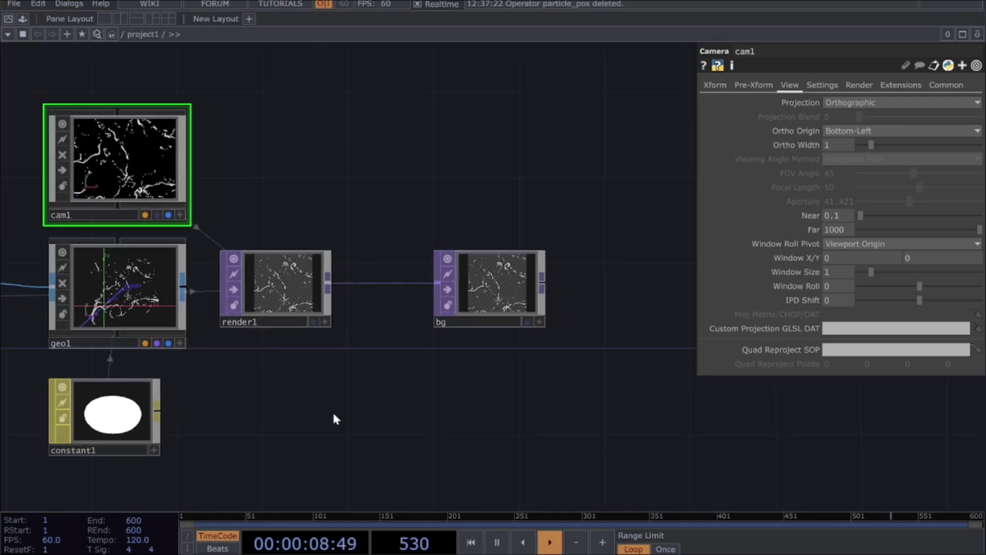
pyautogui.moveTo(215, 472); pyautogui.dragTo(543, 350)
pyautogui.scroll(-3, 546, 355)
pyautogui.moveTo(173, 367); pyautogui.dragTo(407, 395)
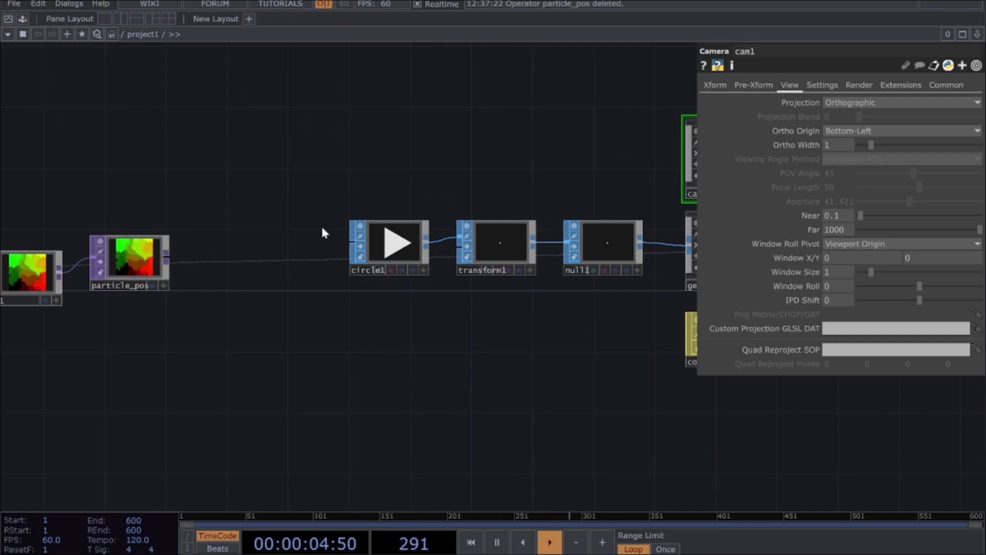
# Step: Go up one network level to the root, where the project1 container sits
pyautogui.press('u')
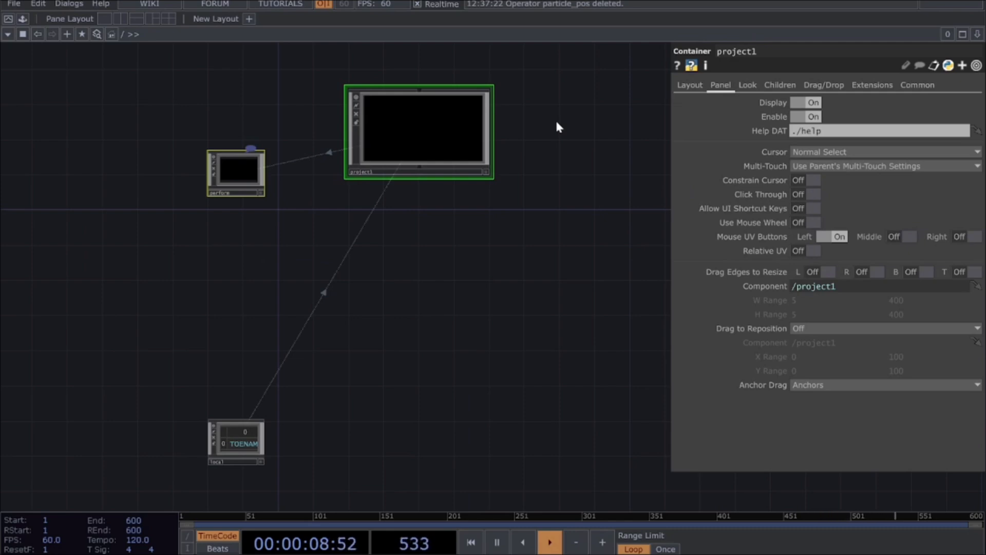
pyautogui.doubleClick(451, 134)
pyautogui.press('u')
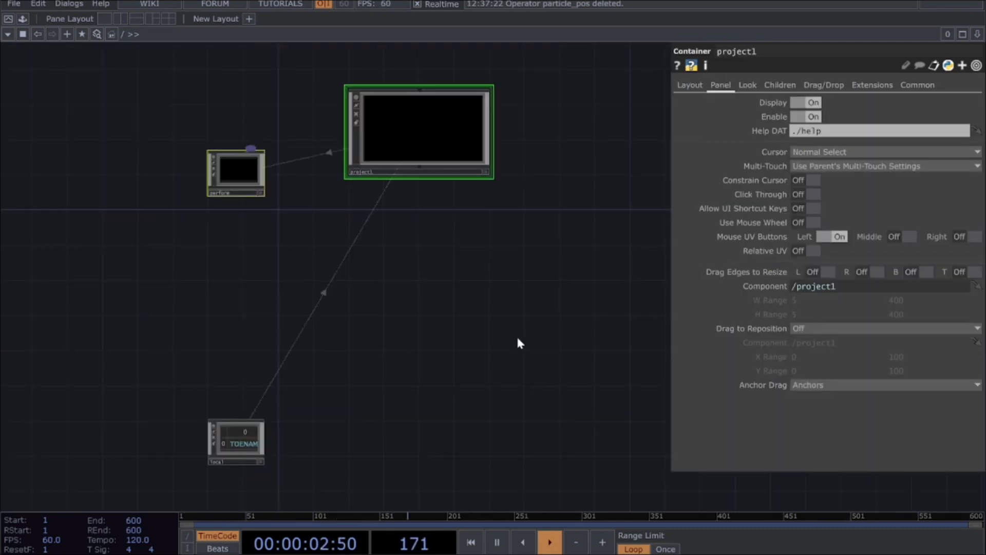
pyautogui.doubleClick(384, 127)
pyautogui.press('u')
pyautogui.scroll(-6, 464, 241)
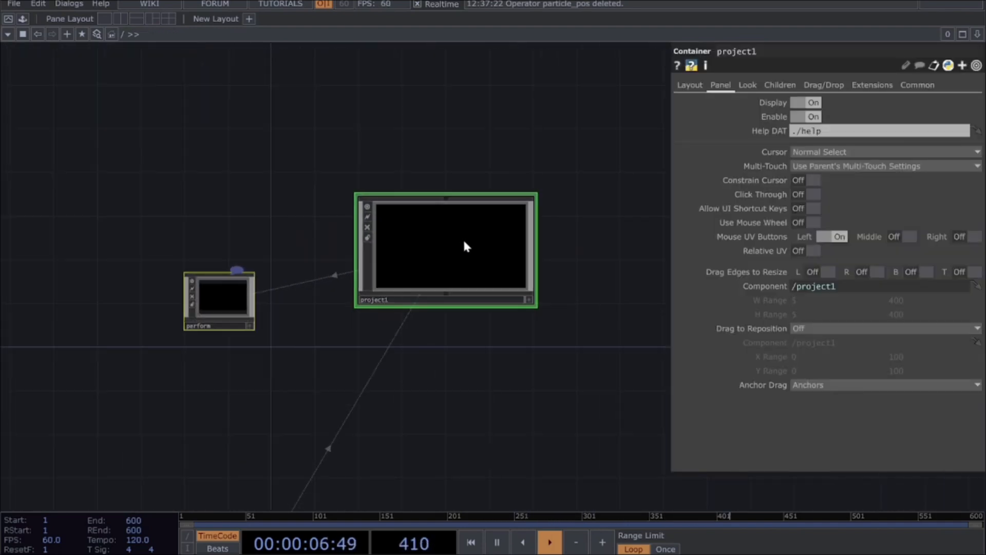
pyautogui.scroll(3, 463, 236)
pyautogui.scroll(-3, 537, 264)
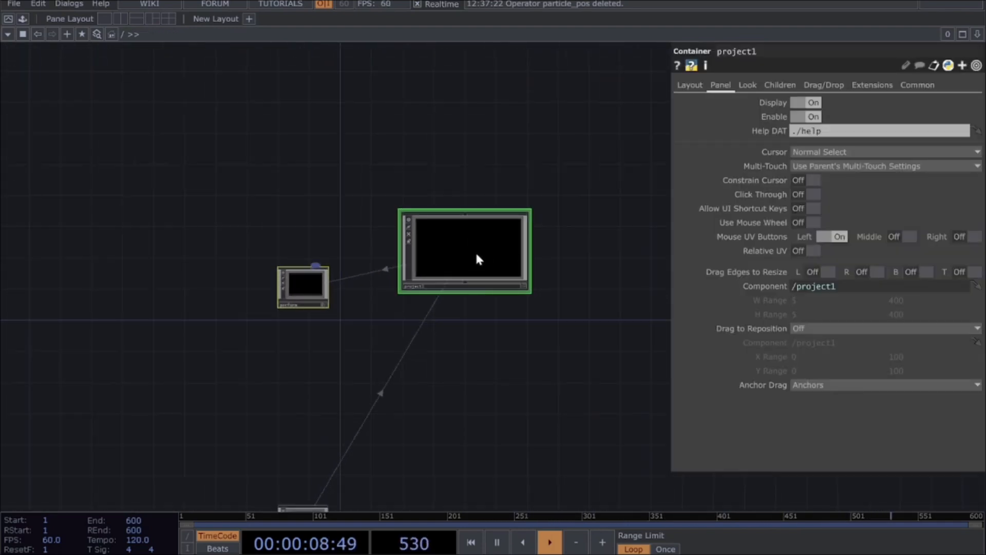
# Step: Set the project1 container's Width and Height to 1080 each
pyautogui.click(458, 265)
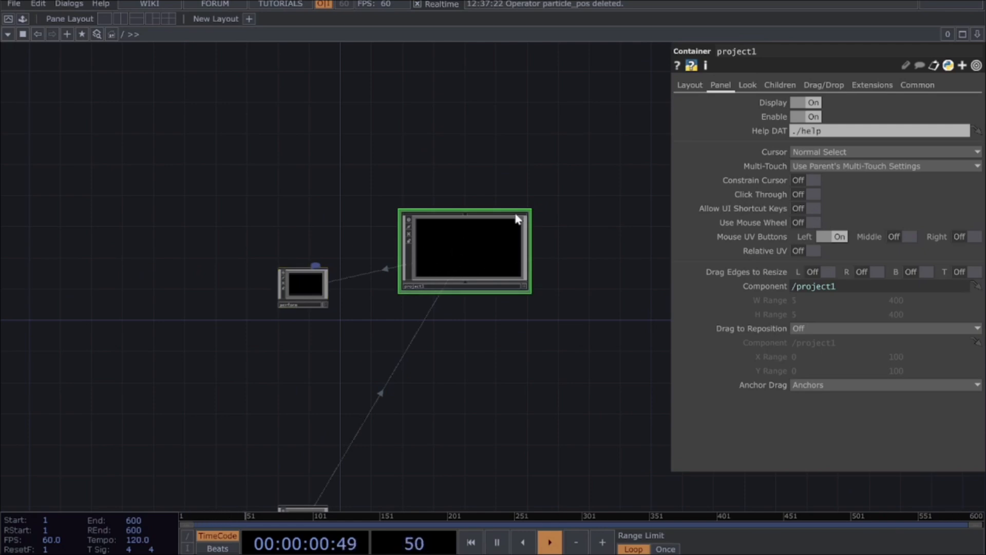
pyautogui.click(690, 87)
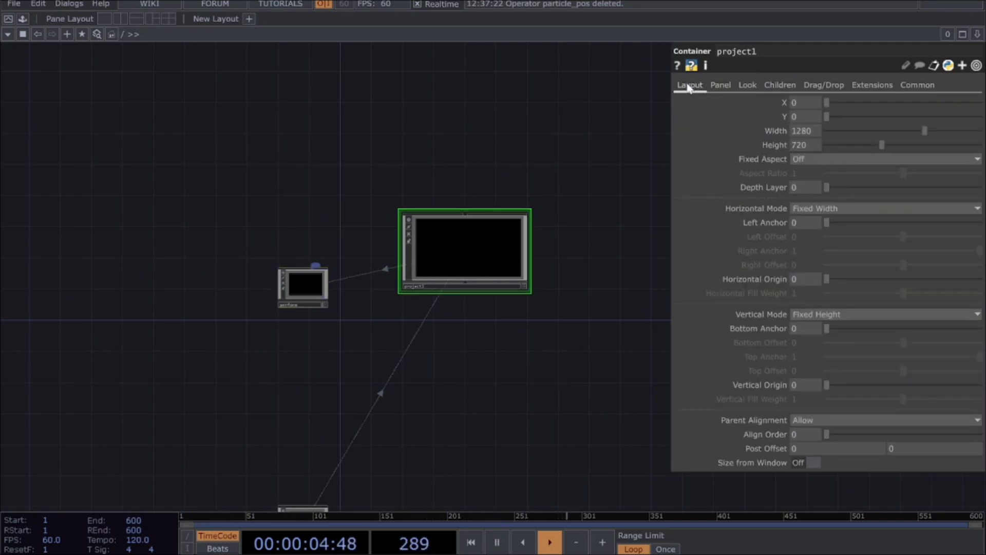
pyautogui.scroll(3, 498, 216)
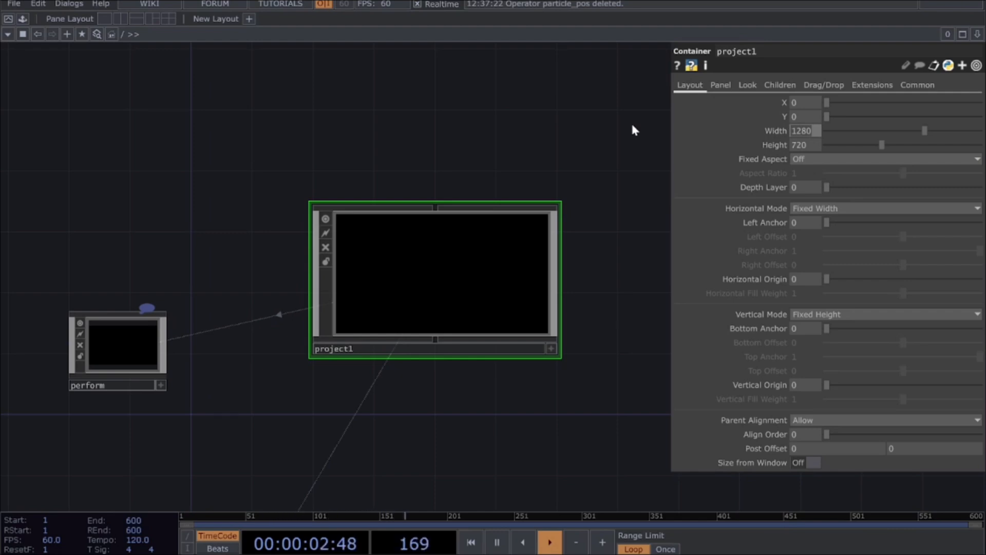
pyautogui.write('1080')
pyautogui.press('Return')
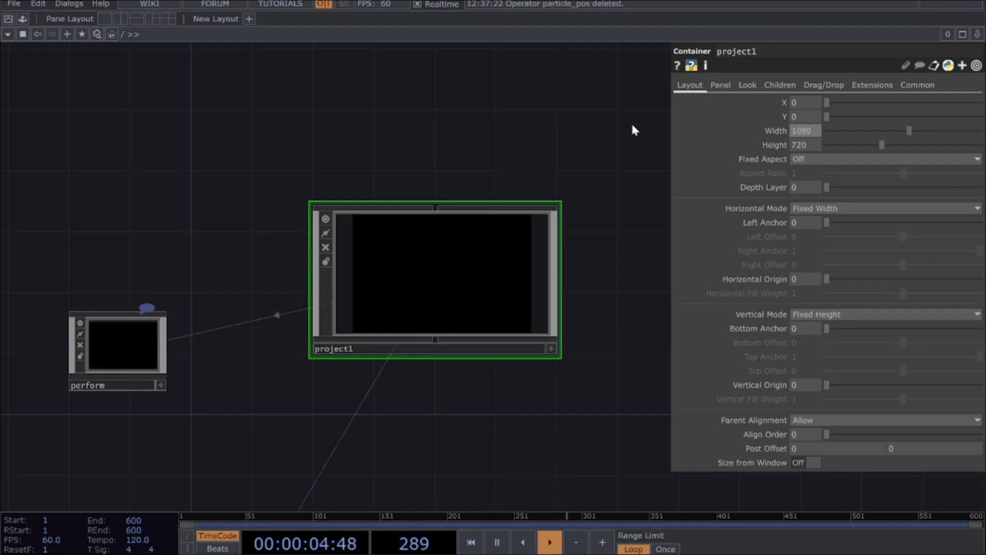
pyautogui.click(807, 145)
pyautogui.write('1080')
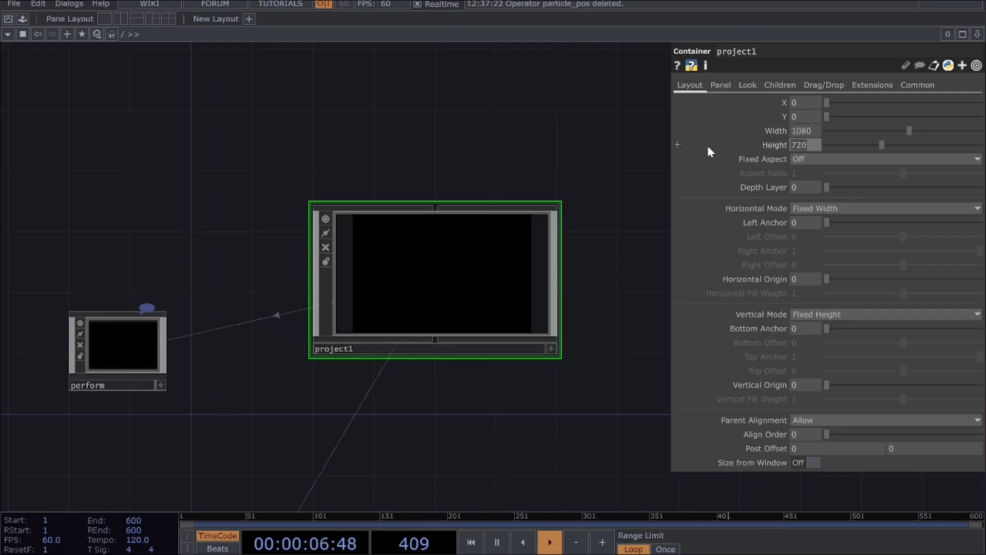
pyautogui.press('Return')
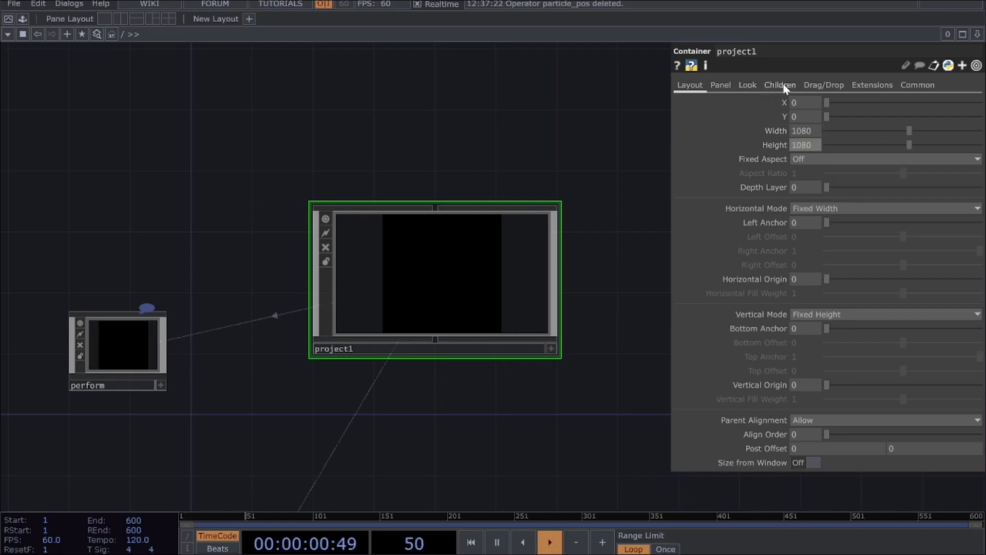
# Step: Set project1's Background TOP to ./bg
pyautogui.click(745, 86)
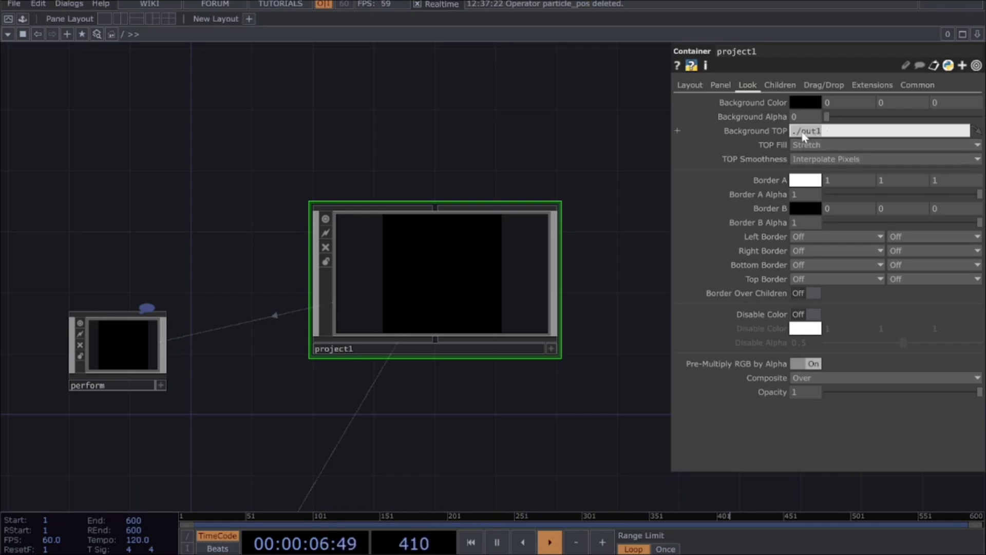
pyautogui.write('./BG')
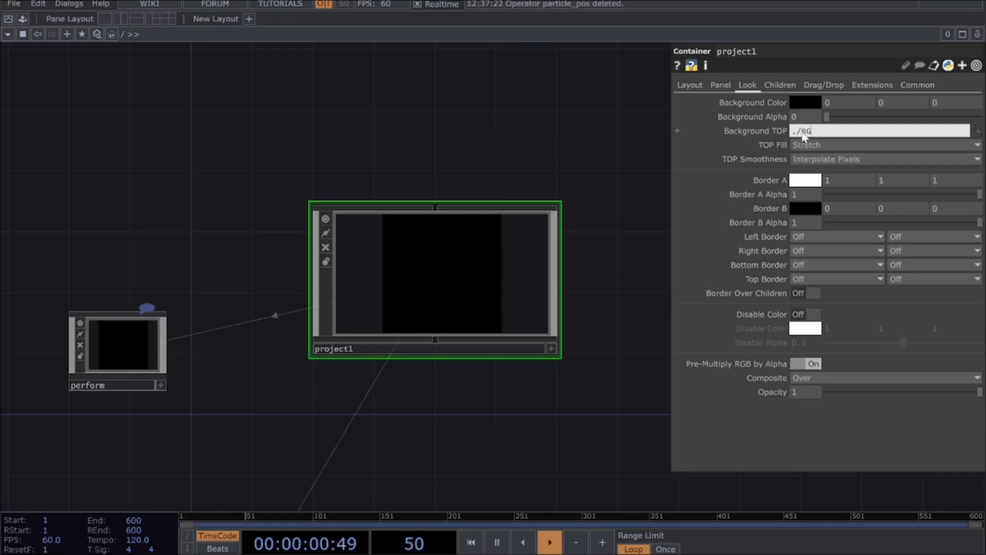
pyautogui.press('capslock')
pyautogui.press('BackSpace')
pyautogui.press('BackSpace')
pyautogui.write('bg')
pyautogui.press('Return')
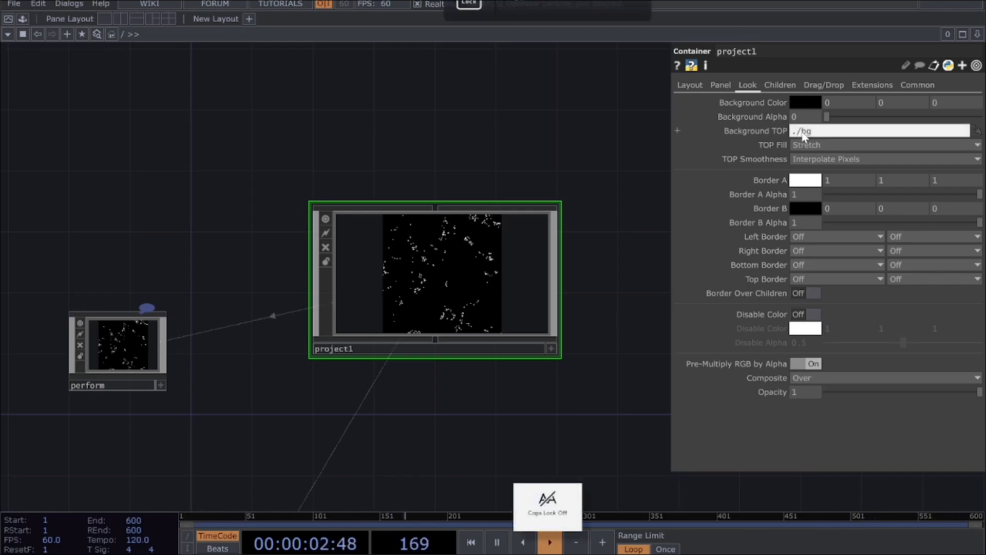
# Step: Examine the particle animation shown on the project1 container and go back inside its network
pyautogui.scroll(4, 456, 255)
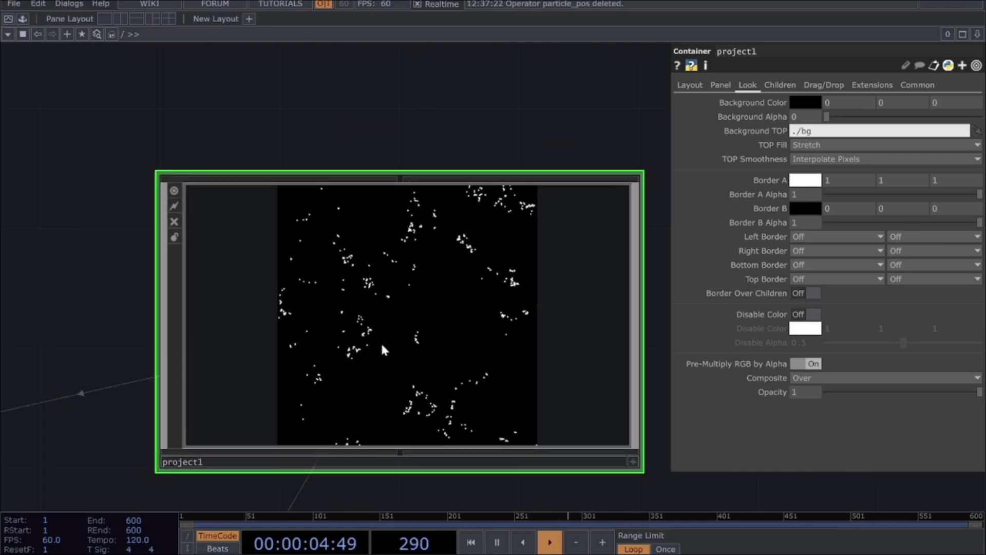
pyautogui.scroll(-3, 388, 346)
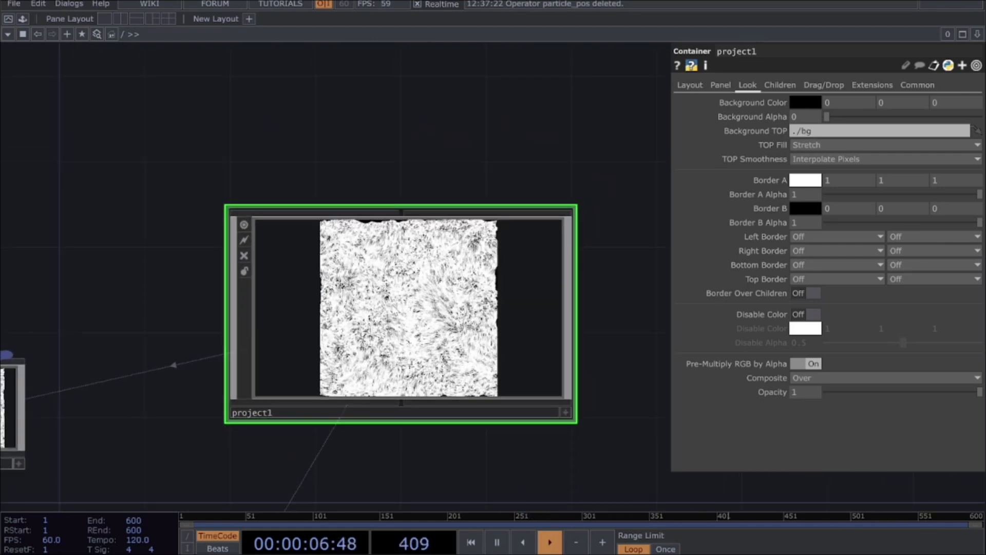
pyautogui.scroll(4, 390, 357)
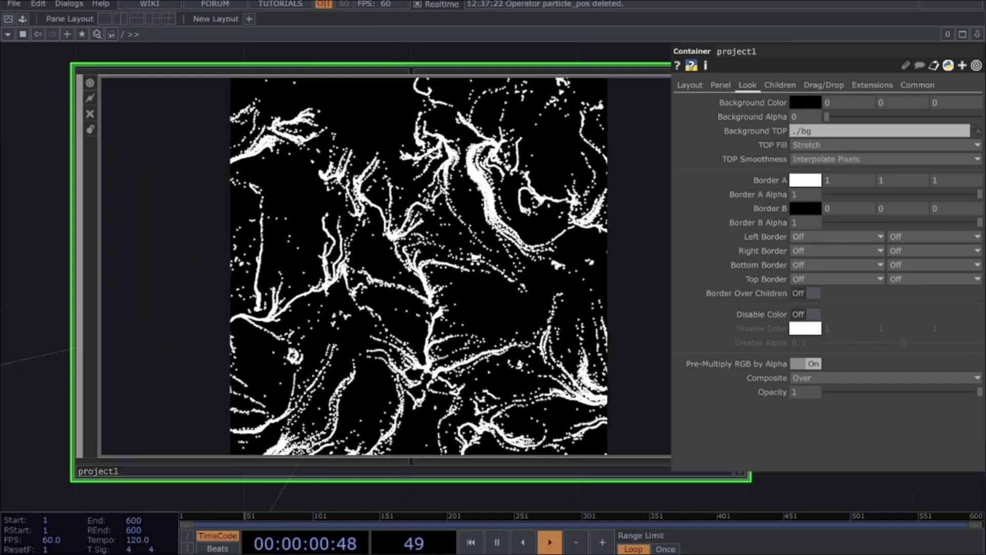
pyautogui.scroll(-4, 473, 162)
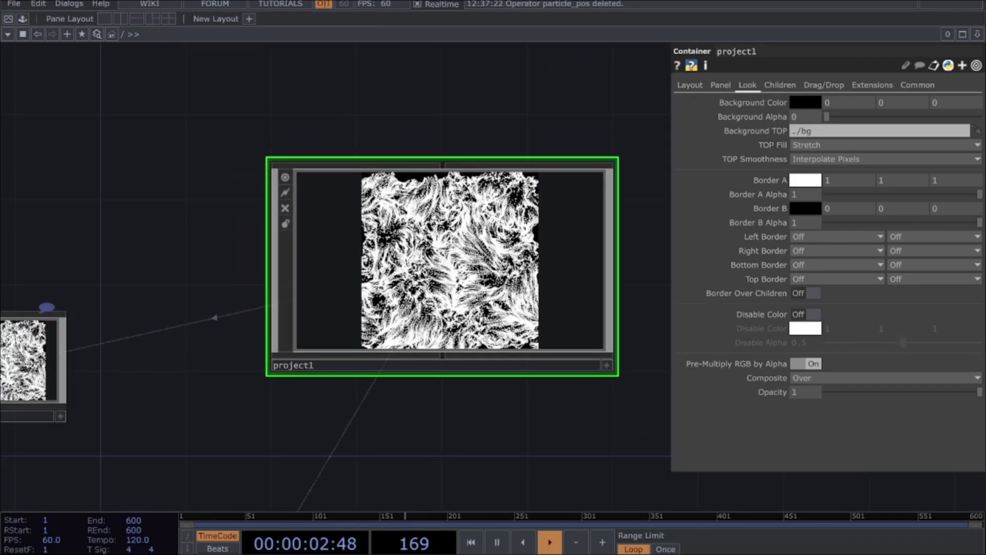
pyautogui.scroll(6, 444, 314)
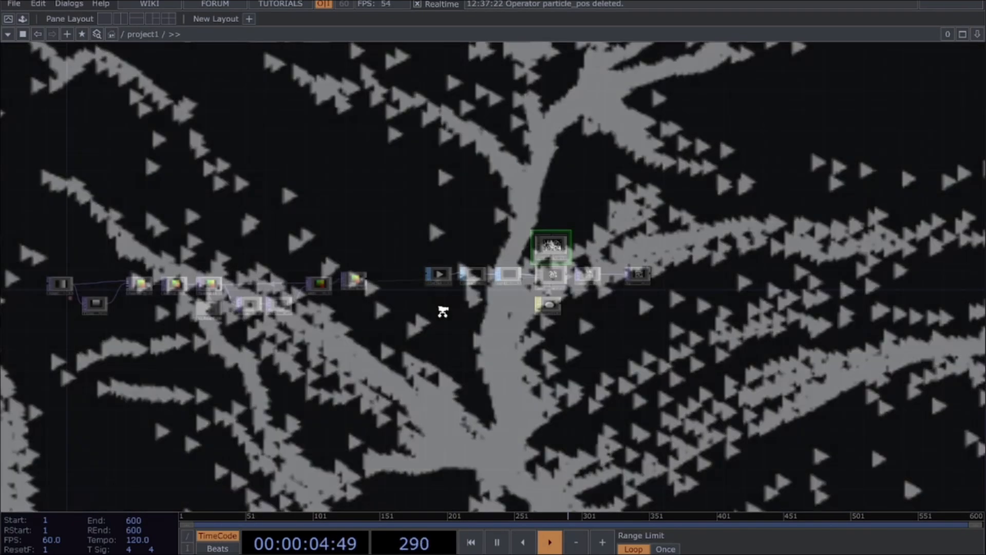
# Step: Split the workspace into two side-by-side panes and switch the second pane to a Panel view of project1
pyautogui.scroll(-5, 445, 314)
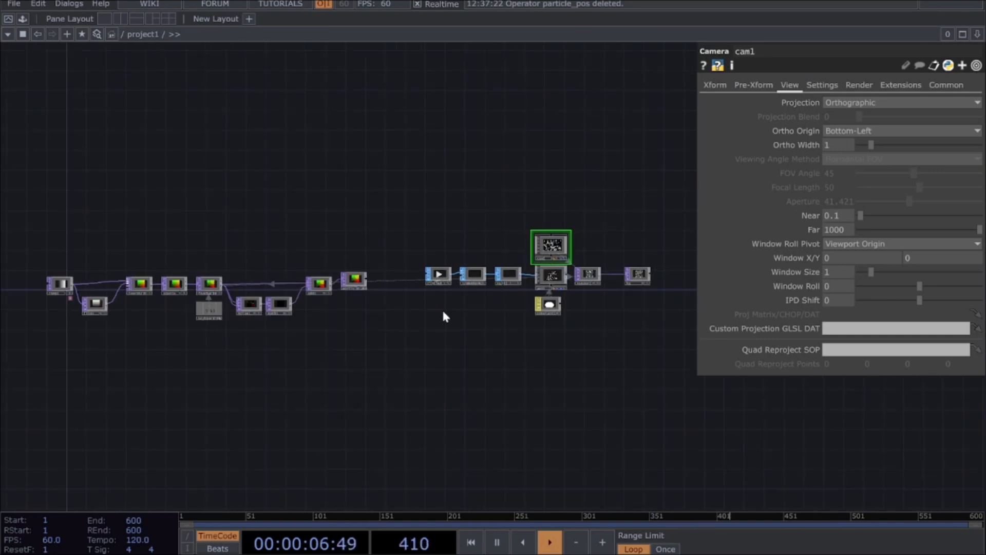
pyautogui.scroll(-2, 443, 312)
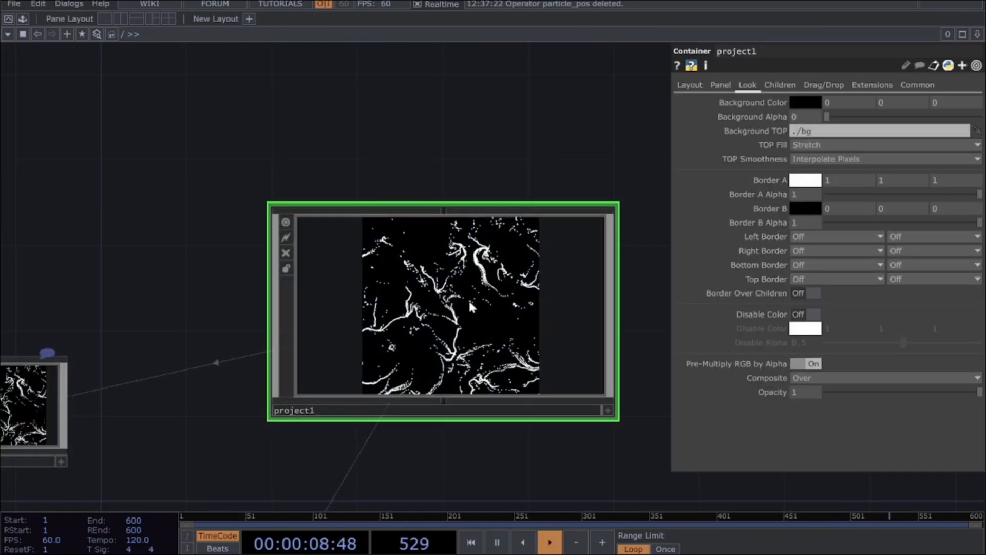
pyautogui.scroll(3, 507, 304)
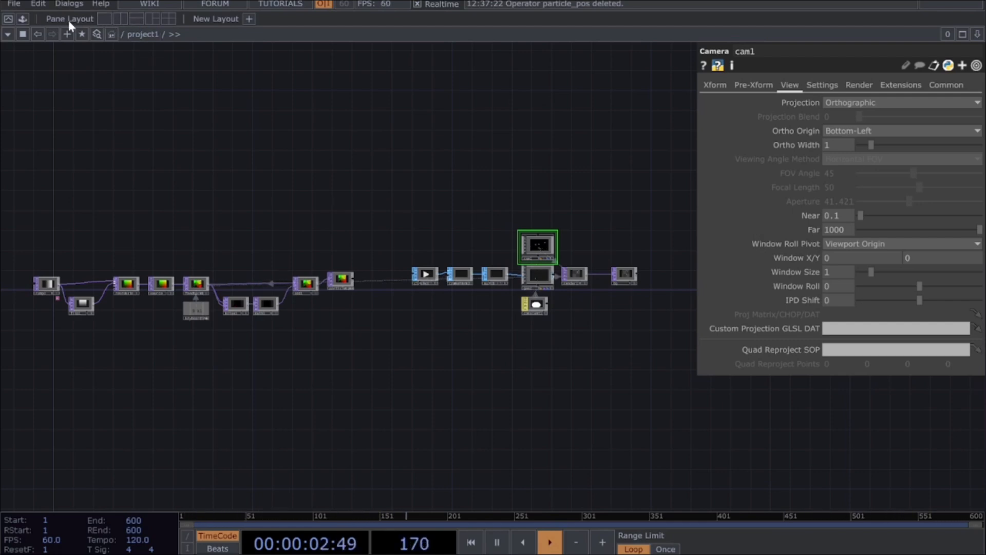
pyautogui.click(122, 19)
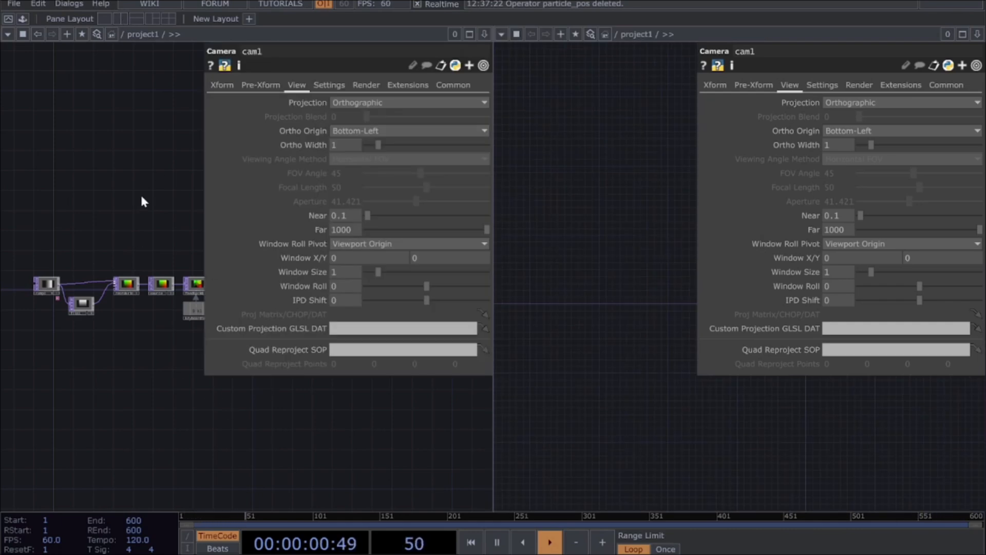
pyautogui.moveTo(563, 271); pyautogui.dragTo(534, 163)
pyautogui.moveTo(617, 209); pyautogui.dragTo(611, 376)
pyautogui.scroll(-3, 611, 376)
pyautogui.scroll(6, 617, 411)
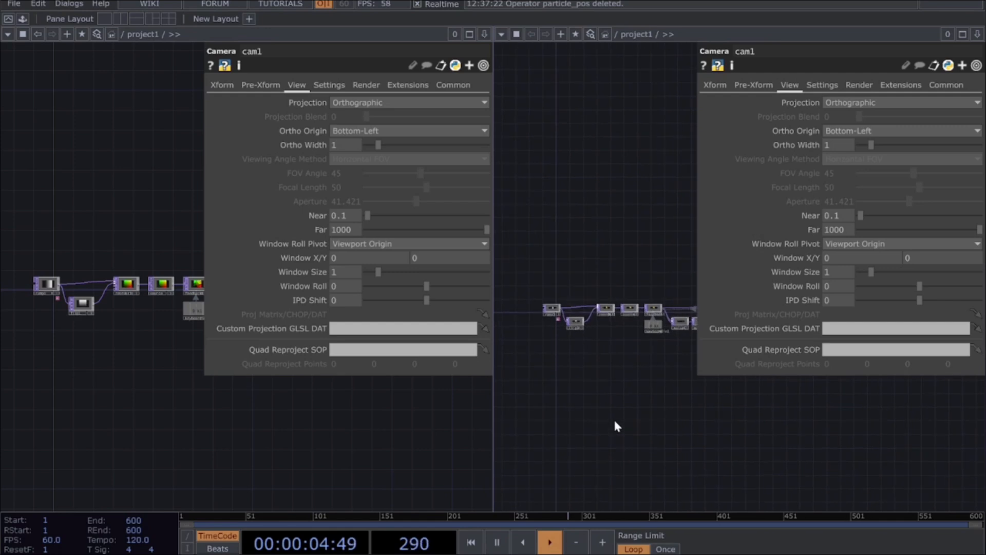
pyautogui.click(502, 35)
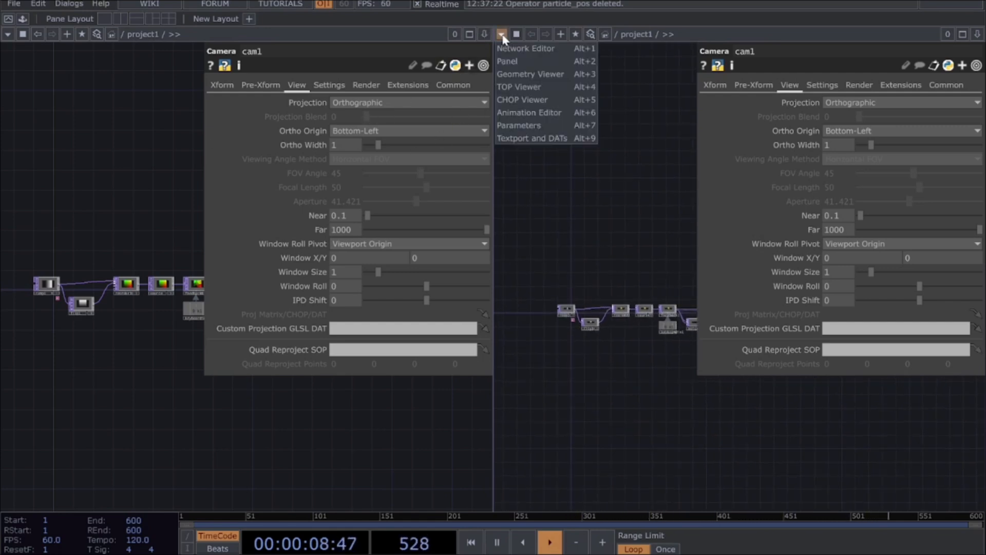
pyautogui.click(509, 61)
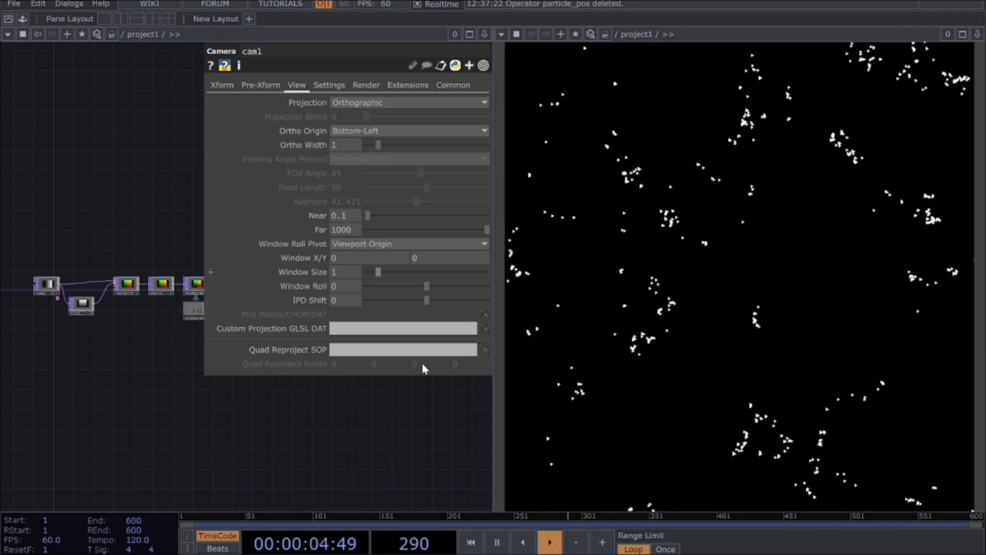
# Step: Widen the network editor pane so the project1 panel view takes up only a narrow strip beside it
pyautogui.moveTo(429, 441); pyautogui.dragTo(270, 451)
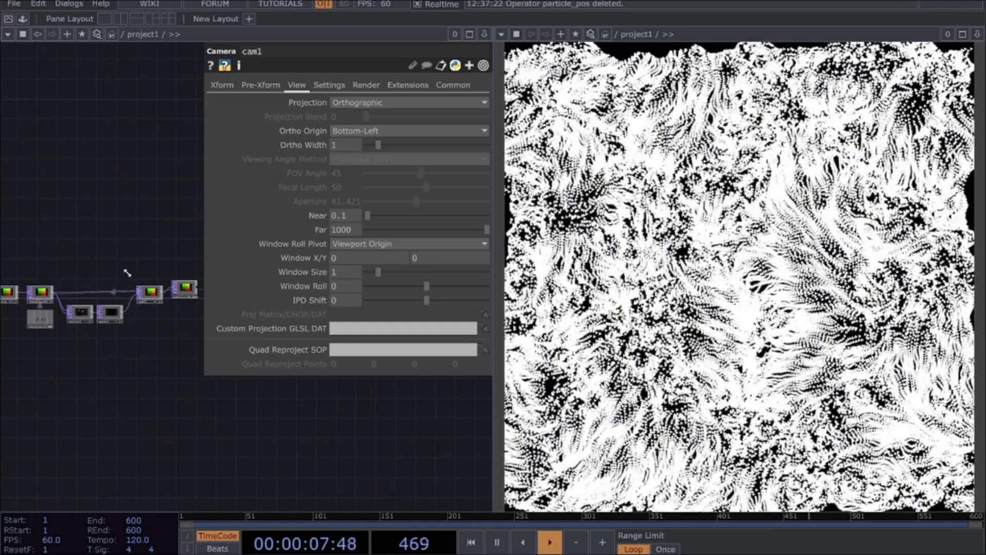
pyautogui.moveTo(127, 273); pyautogui.dragTo(278, 326)
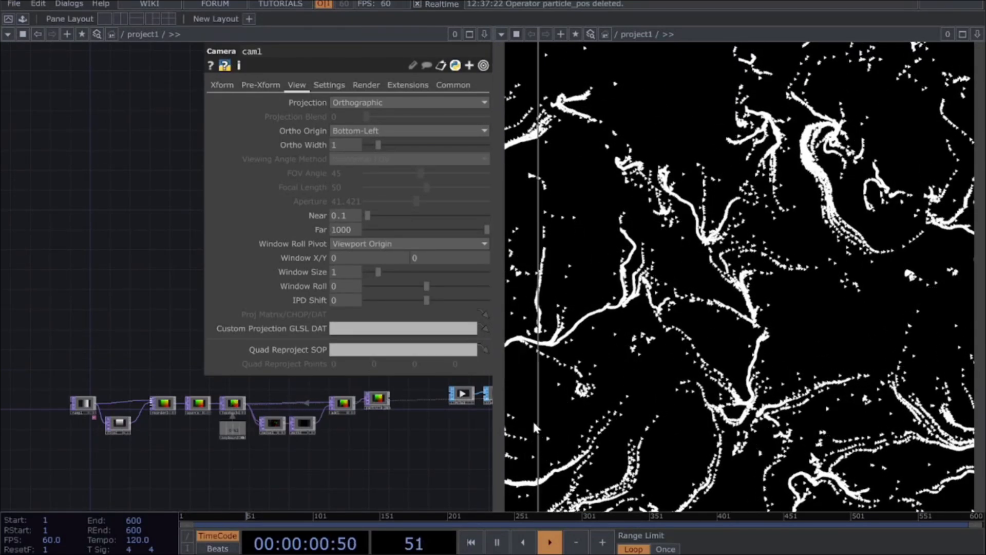
pyautogui.moveTo(574, 415); pyautogui.dragTo(816, 411)
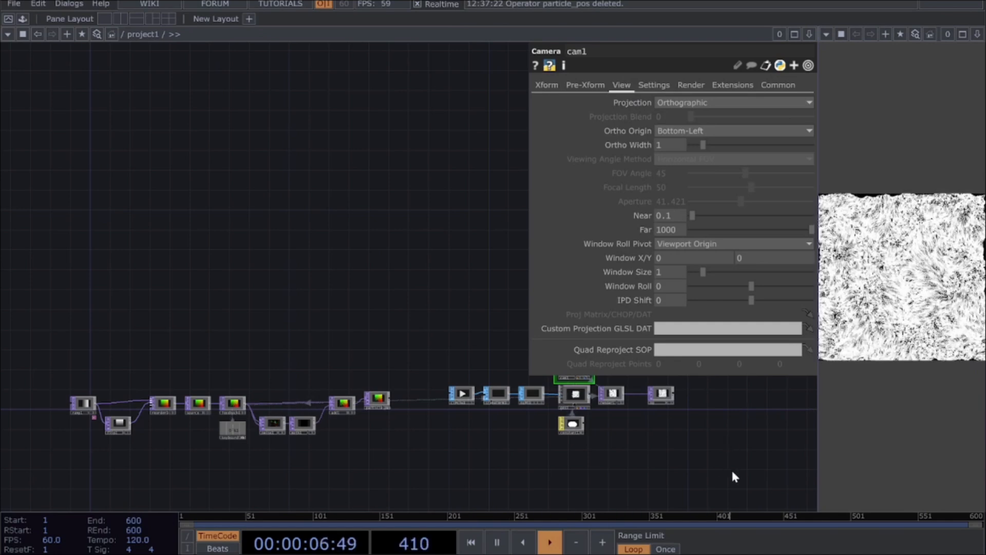
# Step: Add a Panel CHOP in empty space below the ramp1 and flip1 nodes
pyautogui.moveTo(348, 308); pyautogui.dragTo(324, 171)
pyautogui.scroll(3, 324, 185)
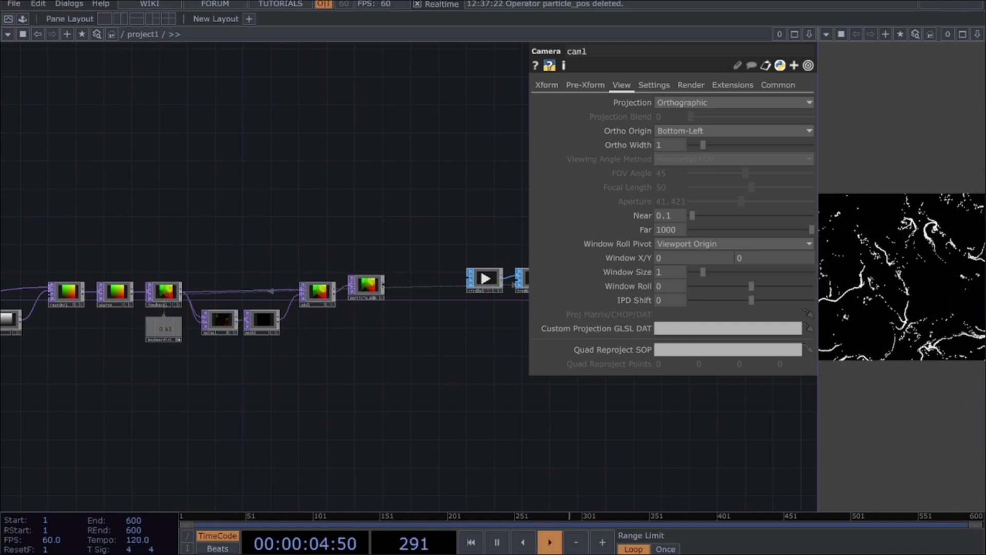
pyautogui.press('h')
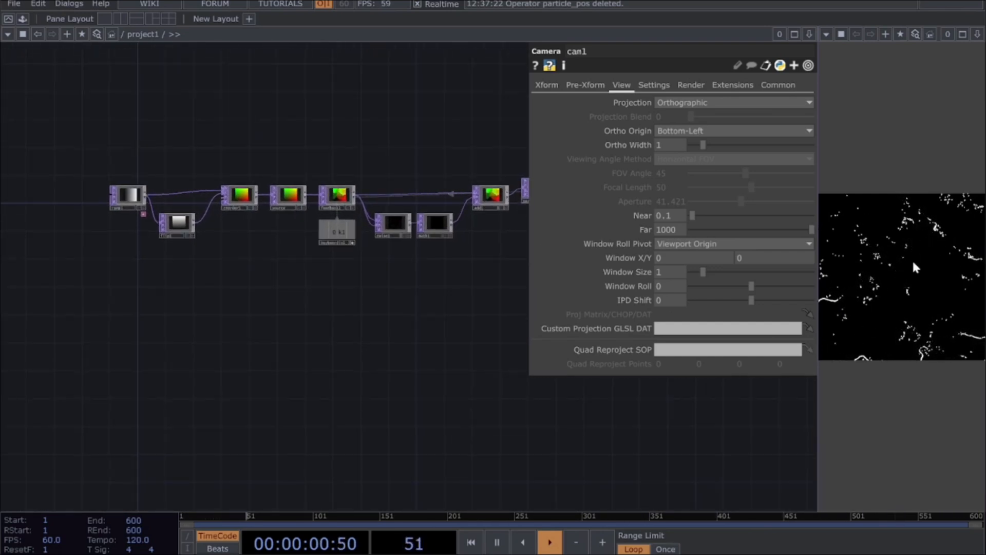
pyautogui.scroll(2, 139, 355)
pyautogui.scroll(2, 126, 327)
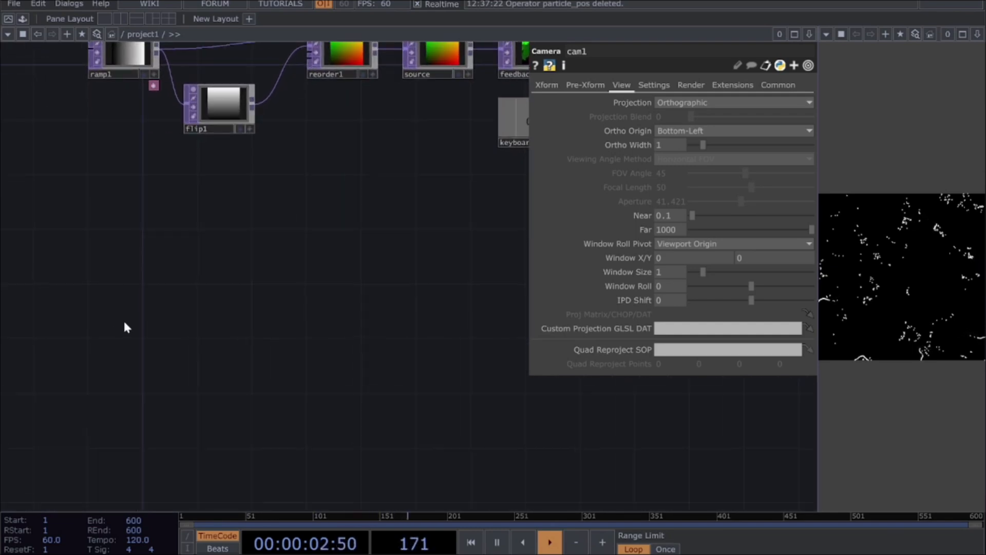
pyautogui.press('Tab')
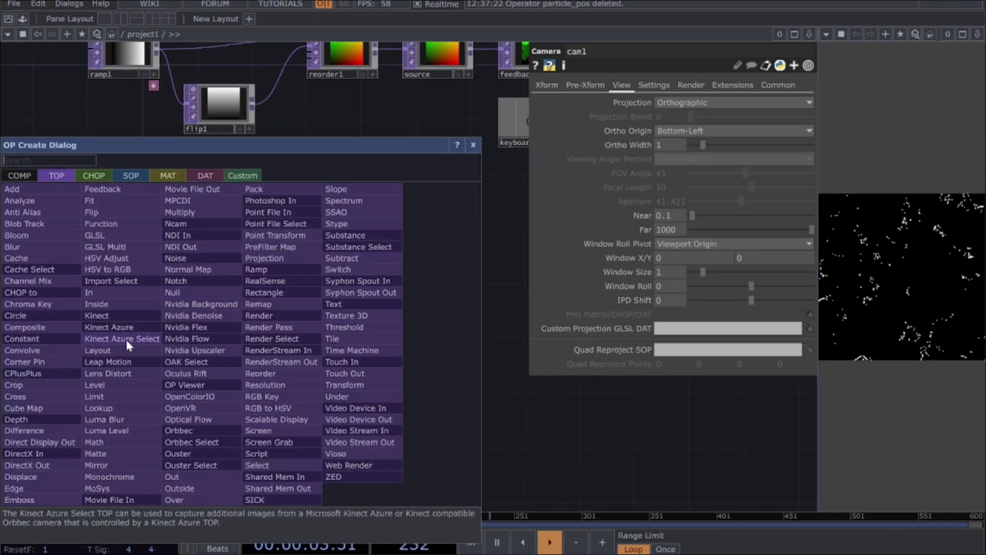
pyautogui.click(95, 177)
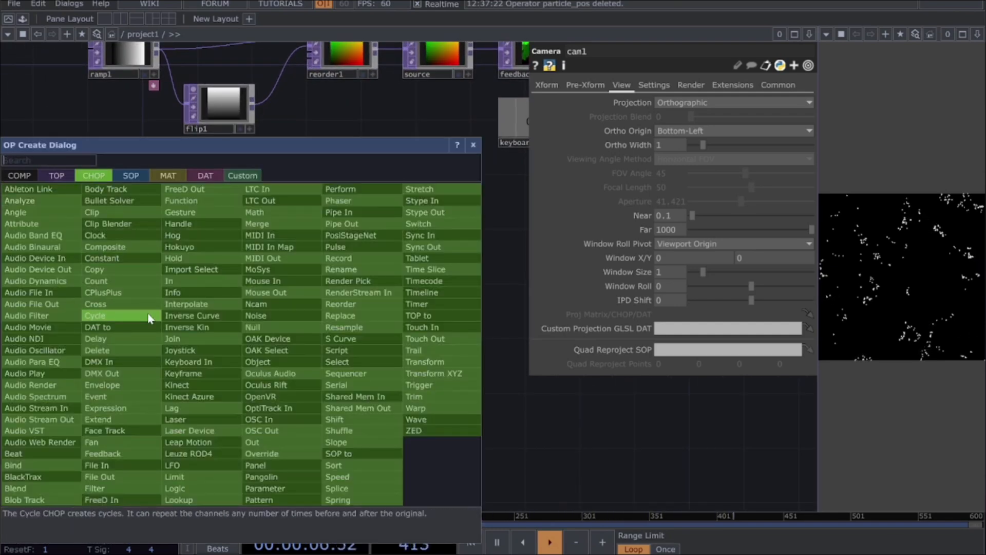
pyautogui.write('panel')
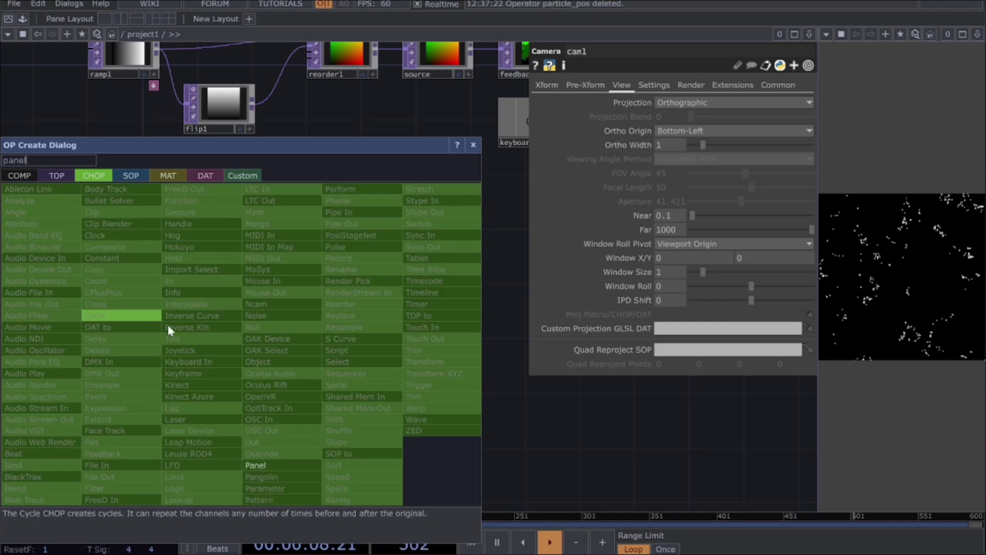
pyautogui.click(273, 465)
pyautogui.click(109, 267)
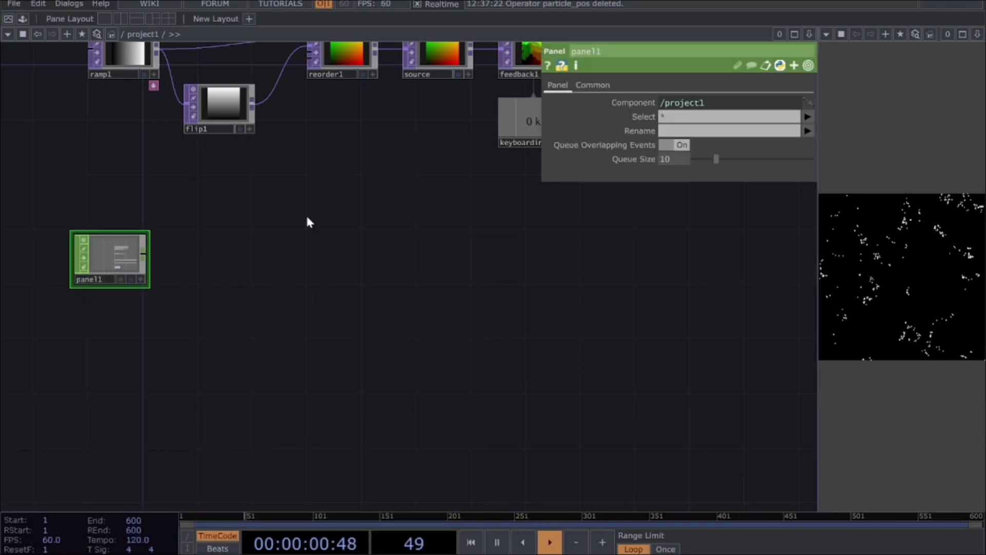
# Step: Set the Panel CHOP's Select to trueu truev lselect and try the channels over the particle panel view
pyautogui.scroll(2, 223, 207)
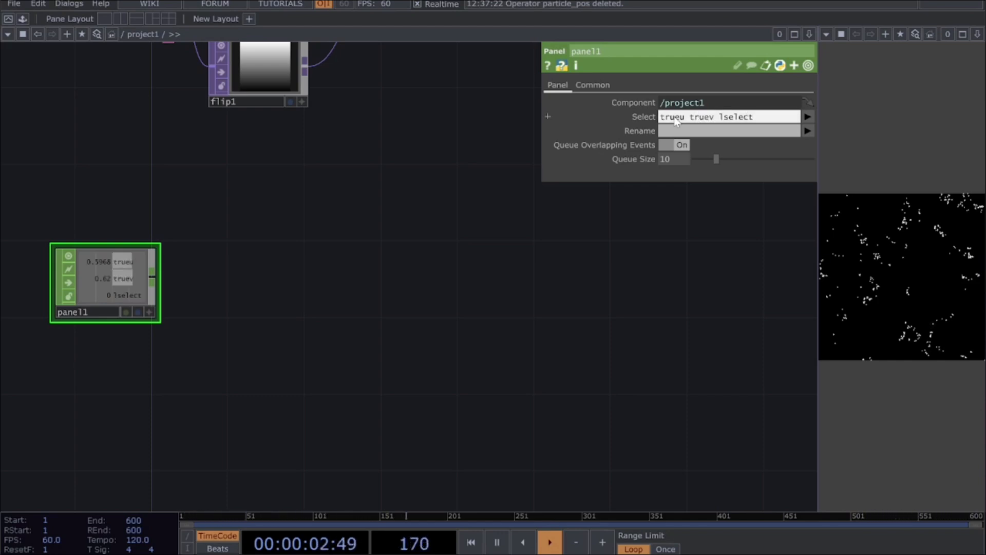
pyautogui.scroll(3, 229, 256)
pyautogui.moveTo(325, 297); pyautogui.dragTo(495, 302)
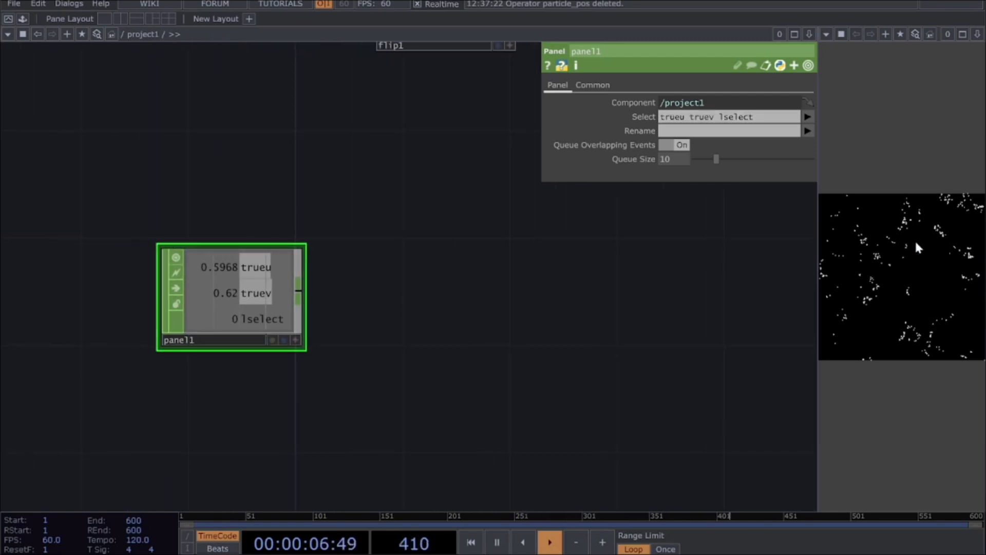
pyautogui.click(931, 349)
pyautogui.moveTo(929, 346)
pyautogui.mouseDown()
pyautogui.moveTo(947, 215)
pyautogui.moveTo(916, 315)
pyautogui.moveTo(948, 248)
pyautogui.mouseUp()
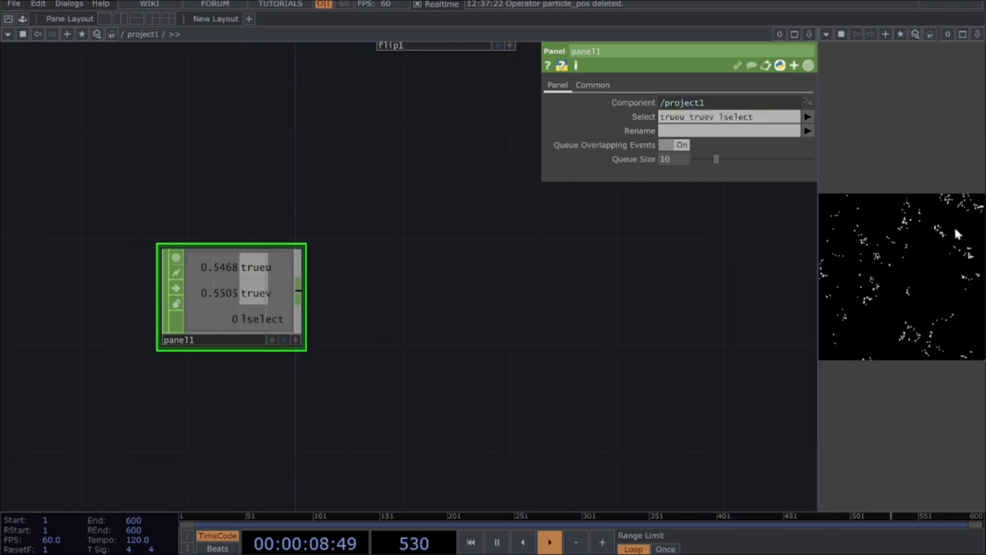
# Step: Rename panel1's channels to x y click and test them with a click on the particle panel
pyautogui.click(668, 132)
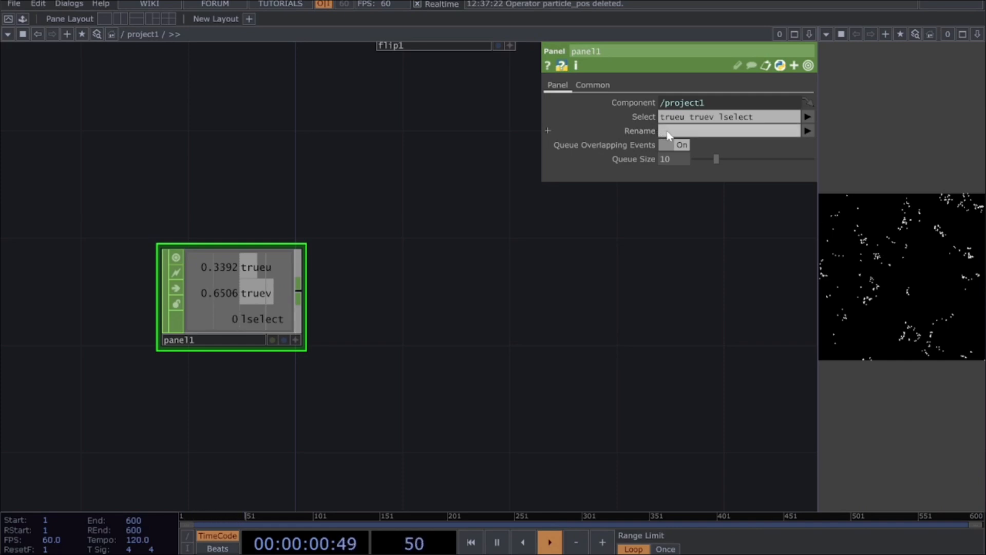
pyautogui.write('x')
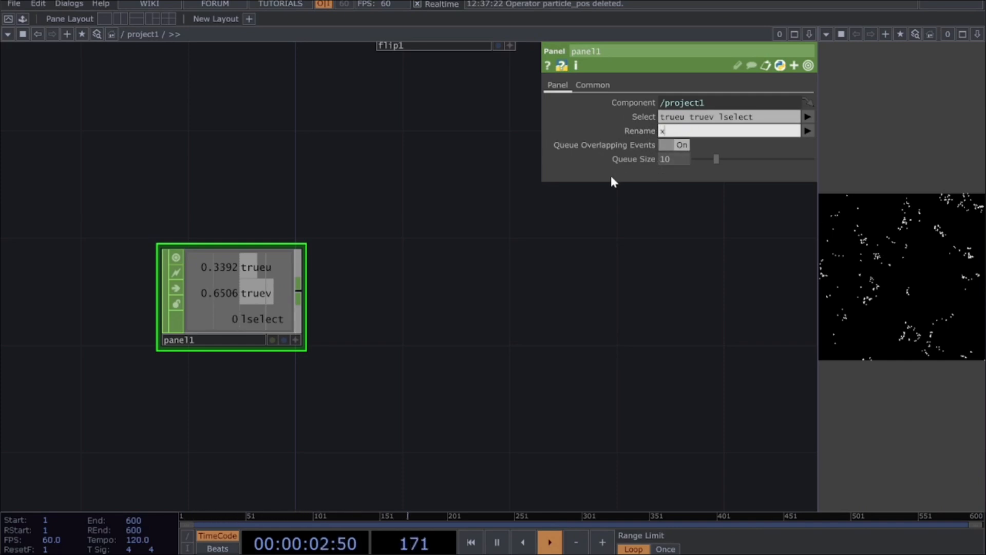
pyautogui.write(' y')
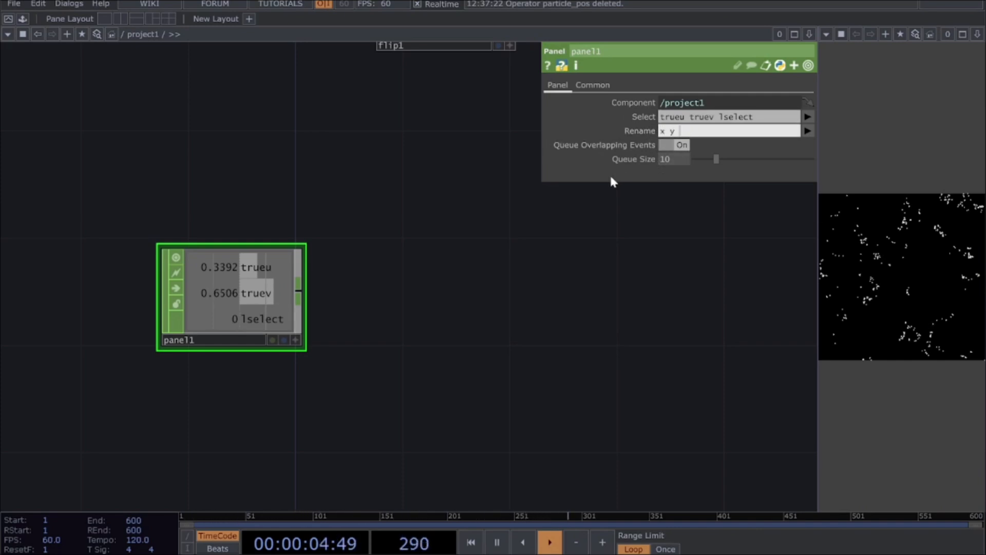
pyautogui.write(' click')
pyautogui.press('Return')
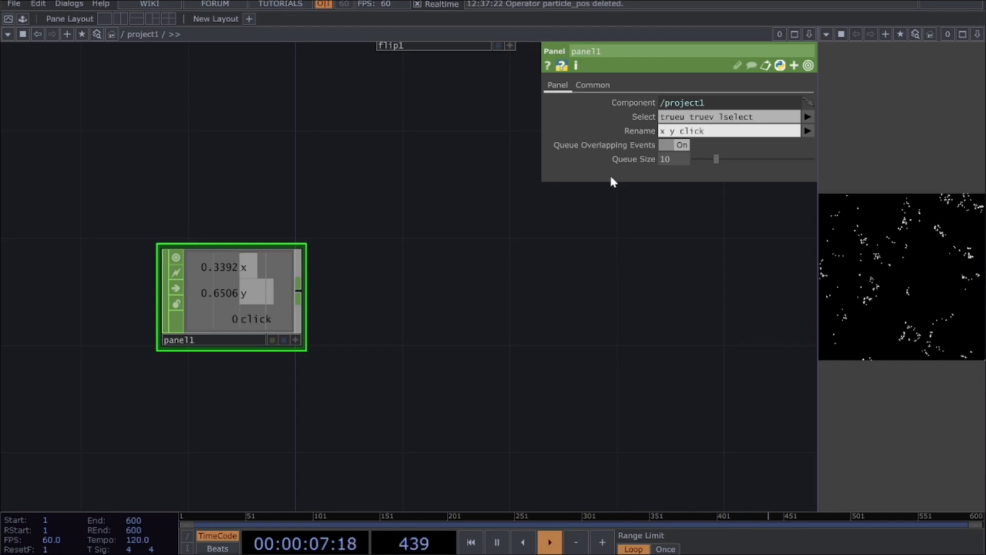
pyautogui.click(879, 302)
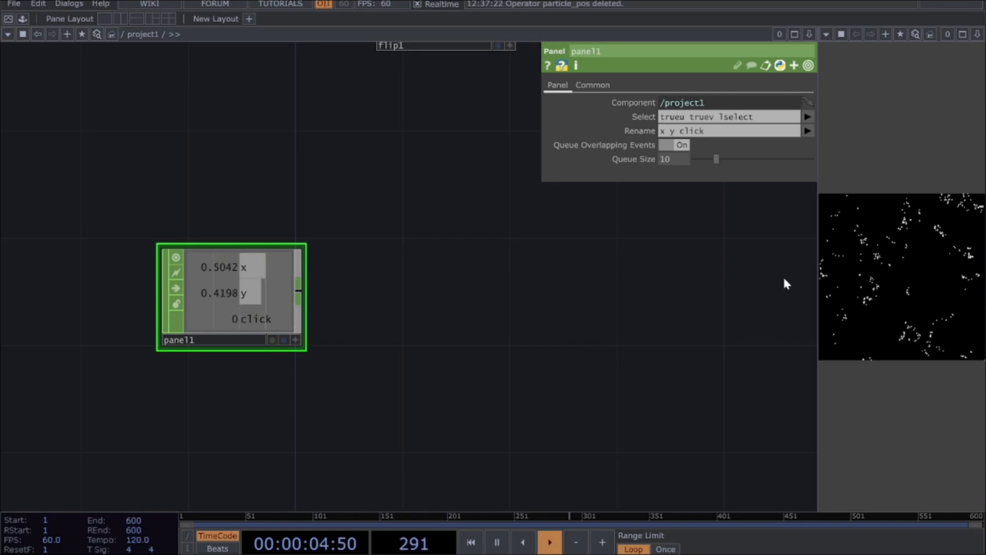
# Step: Add a Null CHOP connected to panel1's output
pyautogui.click(298, 291)
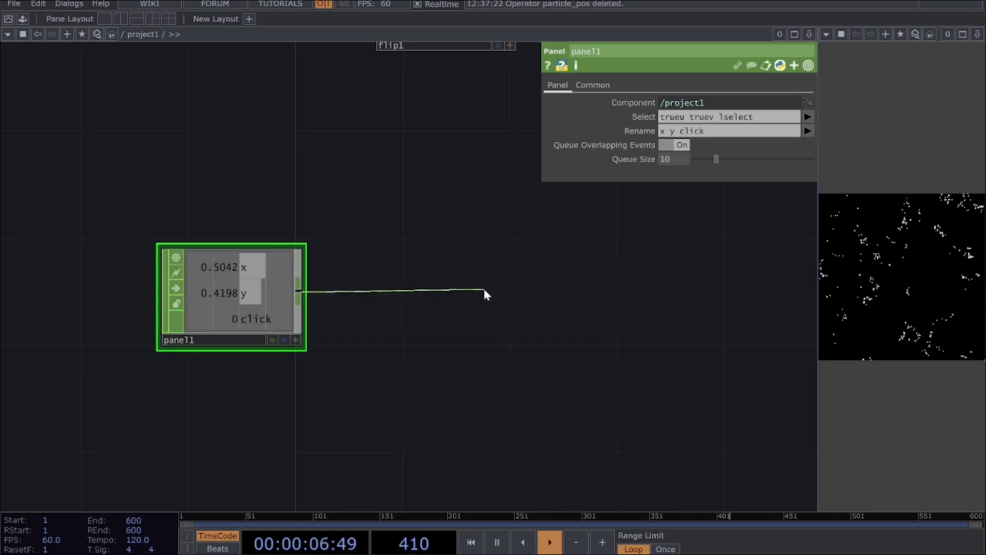
pyautogui.click(470, 285)
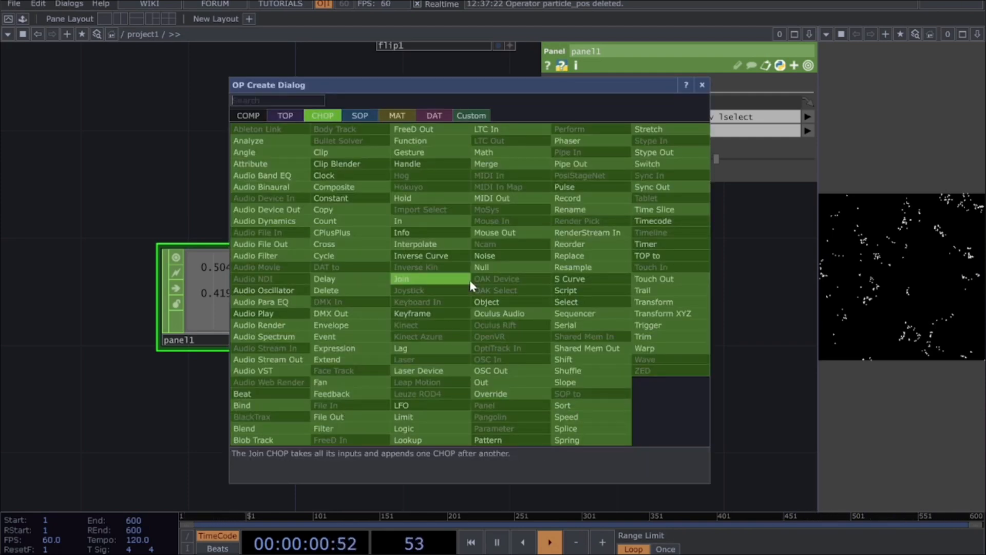
pyautogui.write('null')
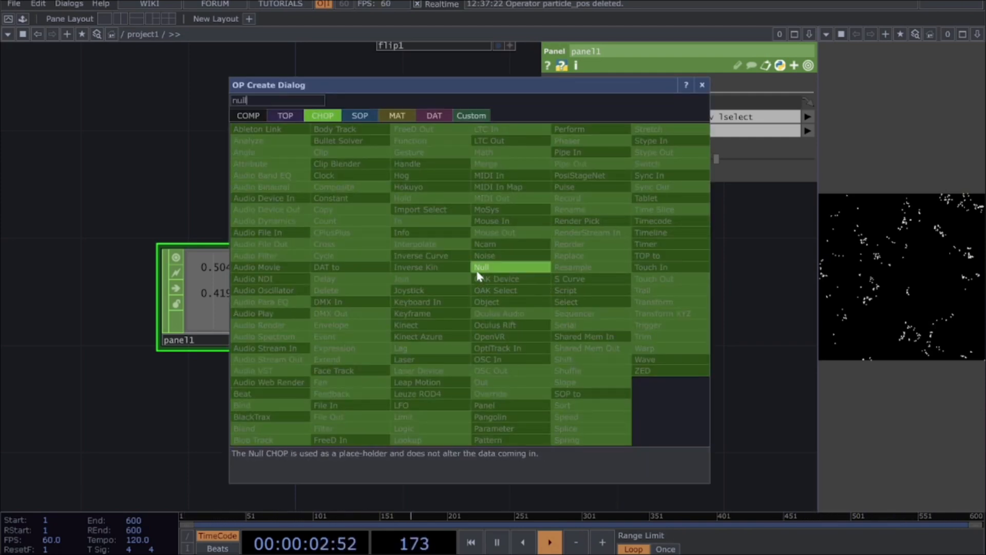
pyautogui.click(481, 269)
pyautogui.click(561, 306)
# Step: Rename the new Null CHOP mouse_data and test its channels by moving the pointer over the particle panel
pyautogui.click(551, 341)
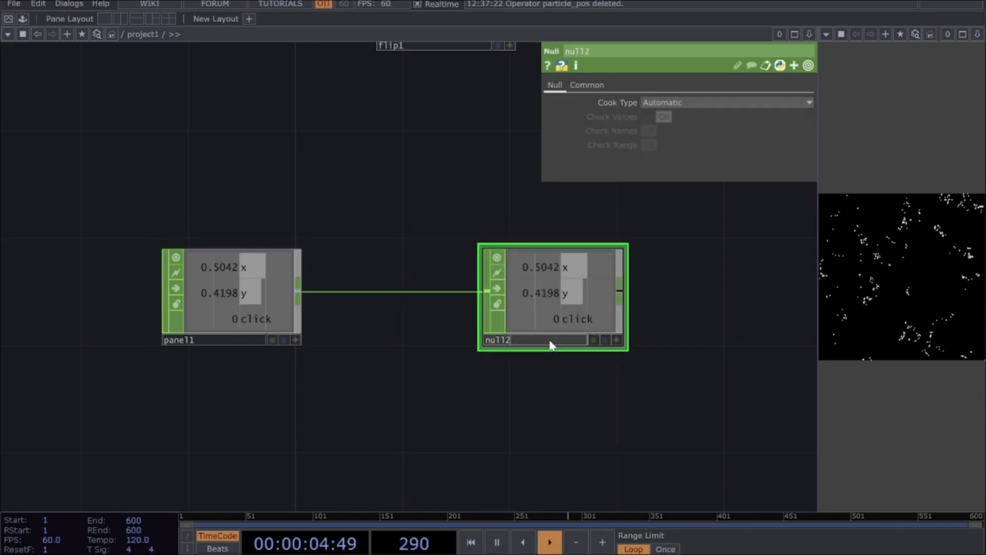
pyautogui.press('BackSpace')
pyautogui.press('BackSpace')
pyautogui.press('BackSpace')
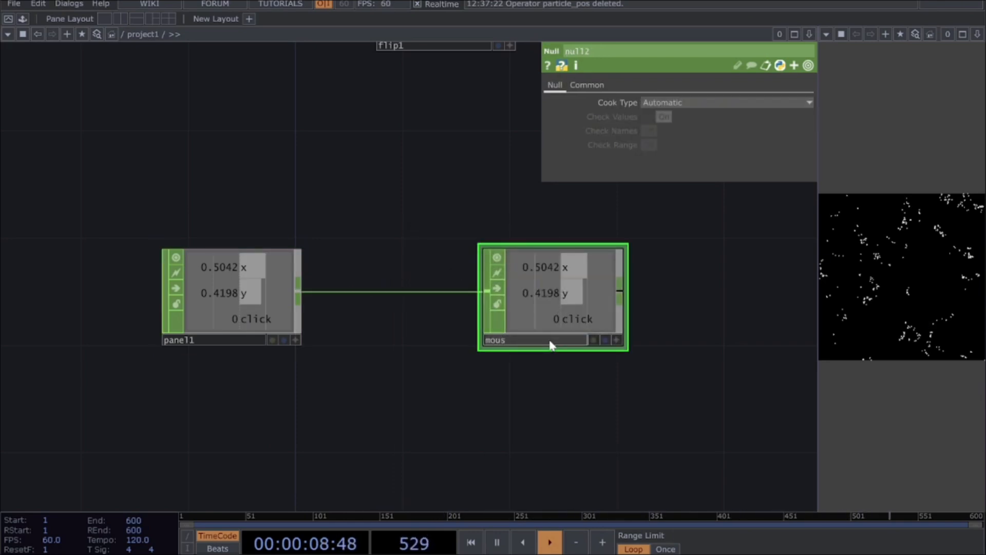
pyautogui.write('mouse_data')
pyautogui.press('Return')
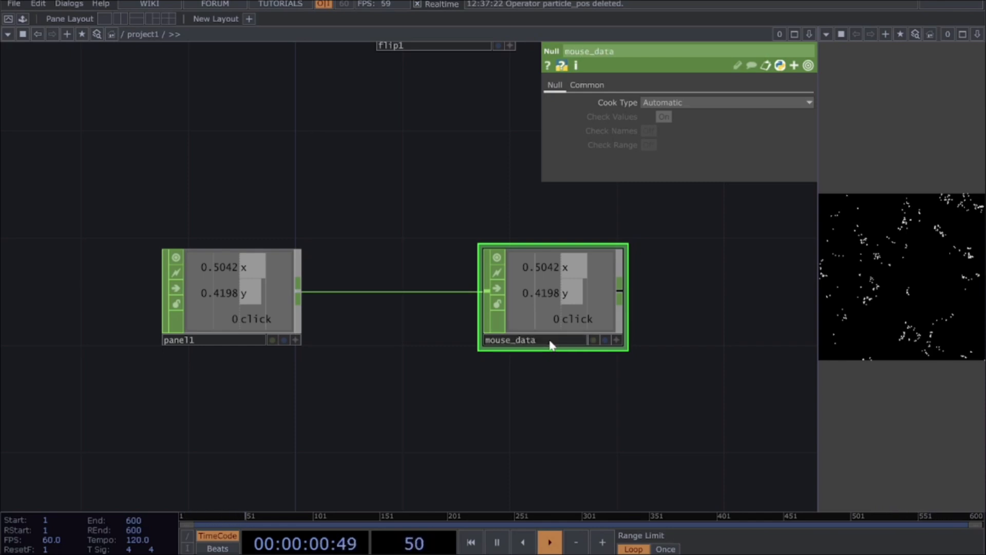
pyautogui.moveTo(942, 270)
pyautogui.mouseDown()
pyautogui.moveTo(883, 310)
pyautogui.moveTo(925, 213)
pyautogui.mouseUp()
pyautogui.moveTo(880, 302)
pyautogui.mouseDown()
pyautogui.moveTo(884, 284)
pyautogui.moveTo(872, 322)
pyautogui.moveTo(867, 212)
pyautogui.moveTo(874, 317)
pyautogui.moveTo(890, 322)
pyautogui.moveTo(896, 230)
pyautogui.moveTo(908, 239)
pyautogui.moveTo(889, 287)
pyautogui.moveTo(843, 274)
pyautogui.moveTo(848, 298)
pyautogui.moveTo(902, 292)
pyautogui.moveTo(896, 313)
pyautogui.mouseUp()
# Step: Select panel1 and mouse_data together and move them above the ramp1 chain
pyautogui.moveTo(611, 383); pyautogui.dragTo(544, 370)
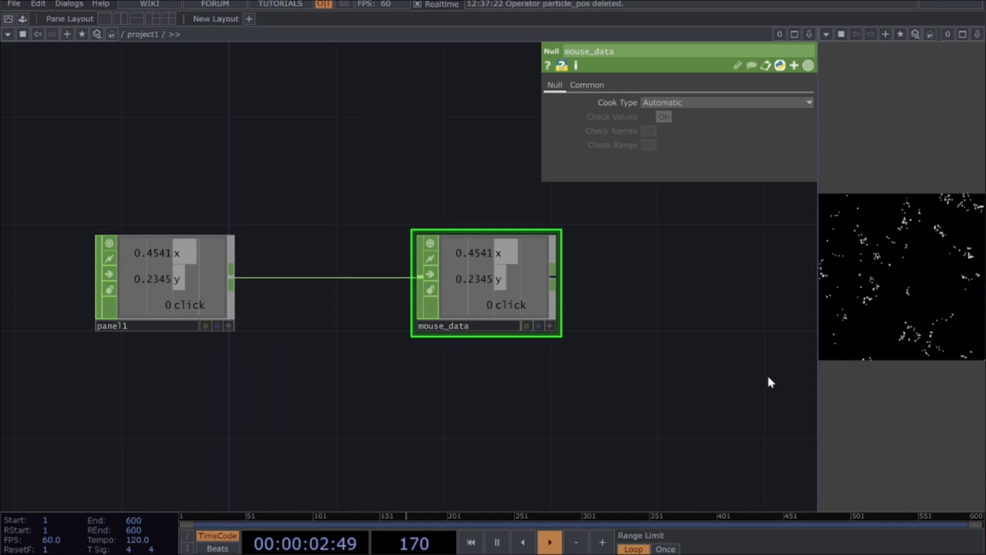
pyautogui.scroll(-8, 636, 374)
pyautogui.scroll(-5, 490, 339)
pyautogui.moveTo(427, 325); pyautogui.dragTo(404, 360)
pyautogui.moveTo(350, 384); pyautogui.dragTo(315, 377)
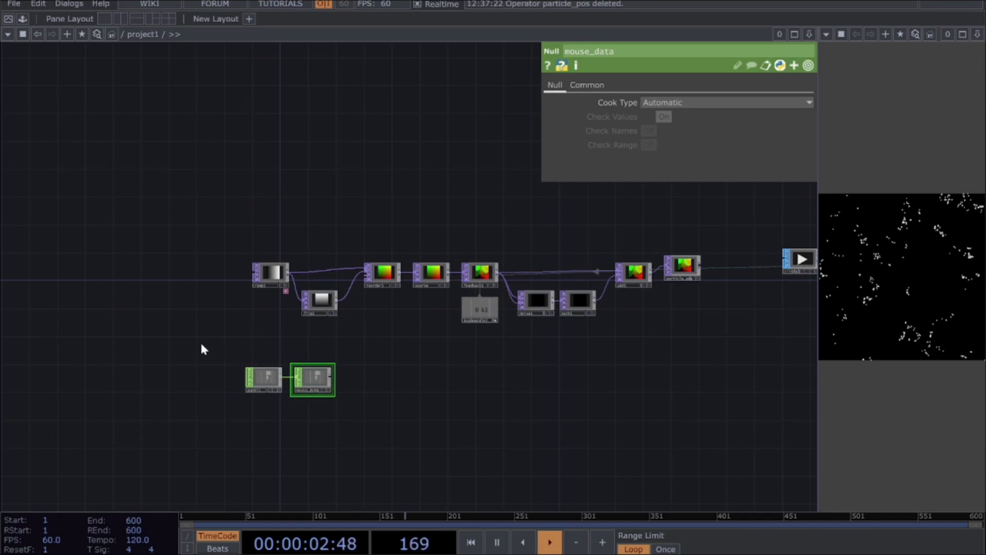
pyautogui.moveTo(225, 351); pyautogui.dragTo(374, 436)
pyautogui.moveTo(305, 386); pyautogui.dragTo(320, 141)
pyautogui.scroll(6, 319, 221)
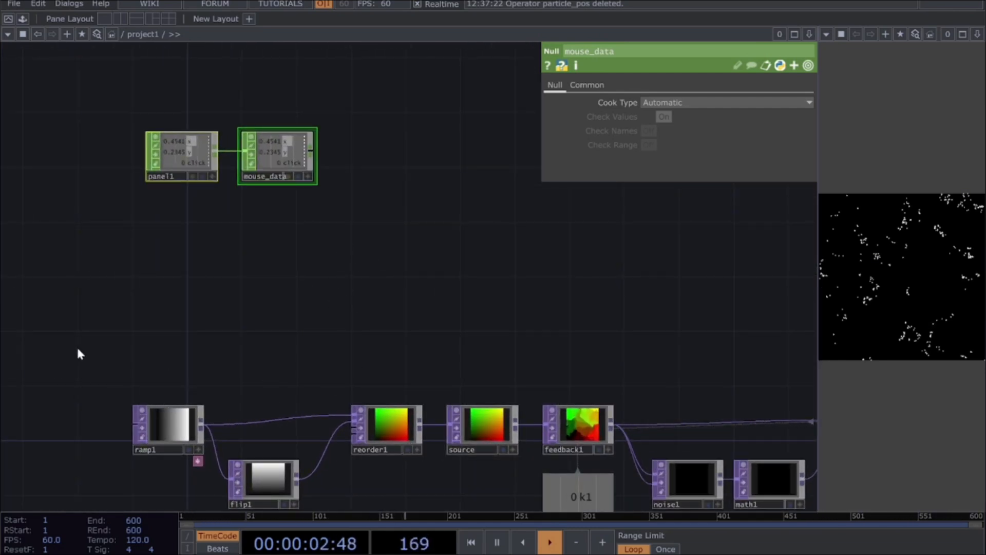
# Step: Add a Select TOP below panel1 and make it reference the source TOP
pyautogui.click(474, 434)
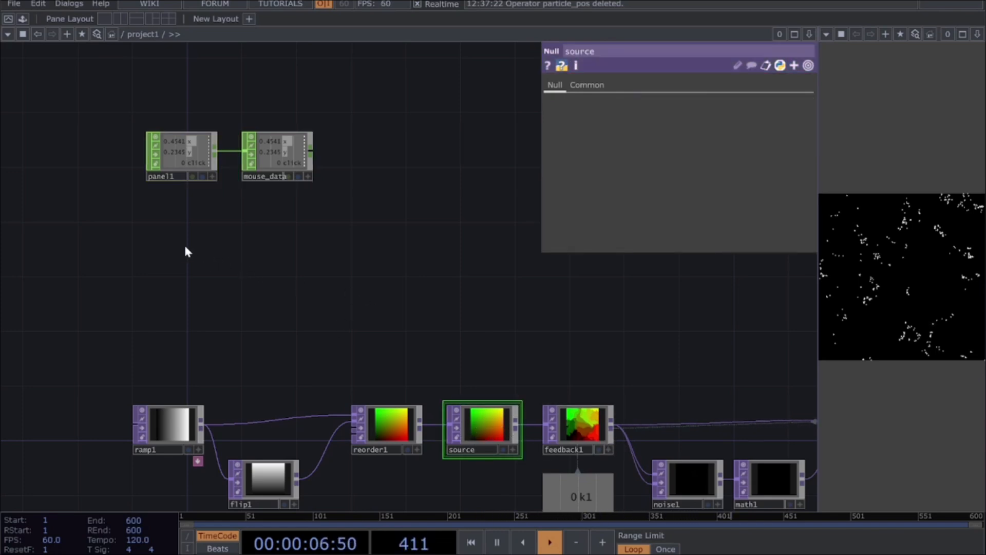
pyautogui.press('Tab')
pyautogui.write('s')
pyautogui.press('BackSpace')
pyautogui.press('Tab')
pyautogui.press('Tab')
pyautogui.press('Tab')
pyautogui.press('Tab')
pyautogui.press('Tab')
pyautogui.press('Tab')
pyautogui.write('sele')
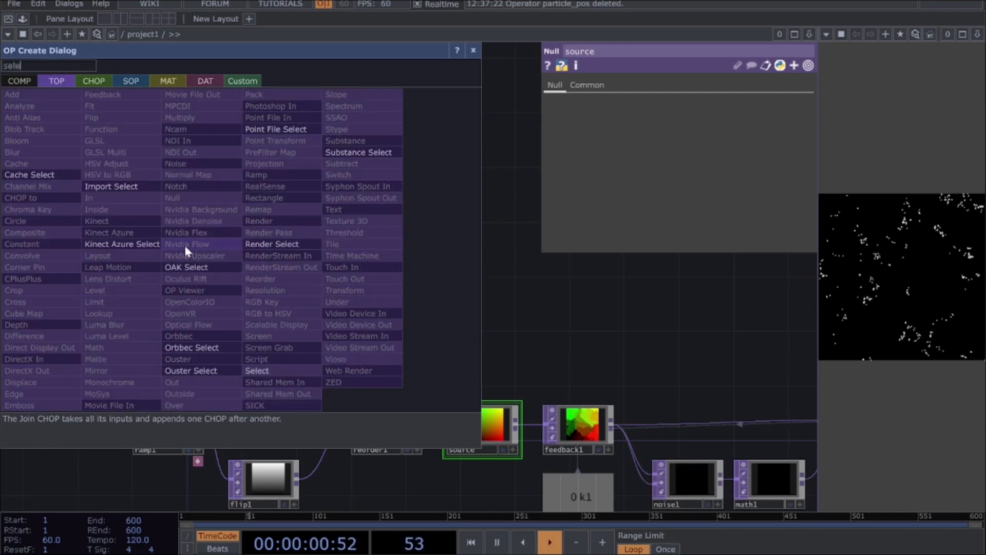
pyautogui.click(259, 371)
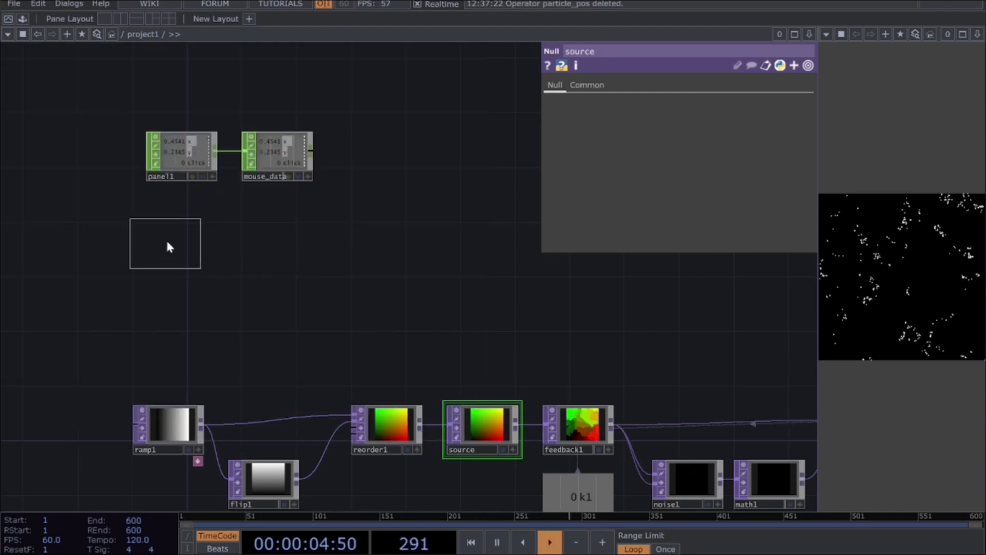
pyautogui.click(184, 235)
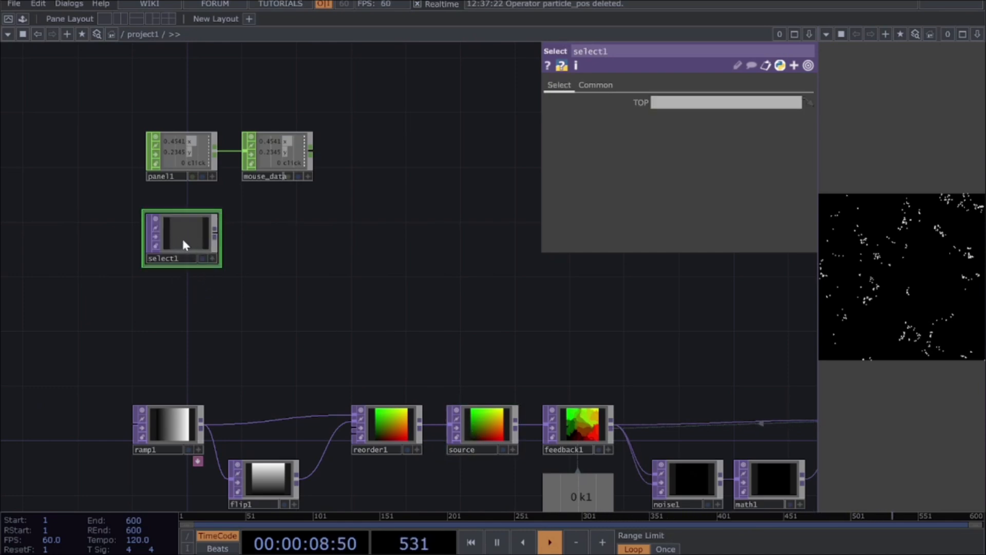
pyautogui.moveTo(485, 425); pyautogui.dragTo(185, 232)
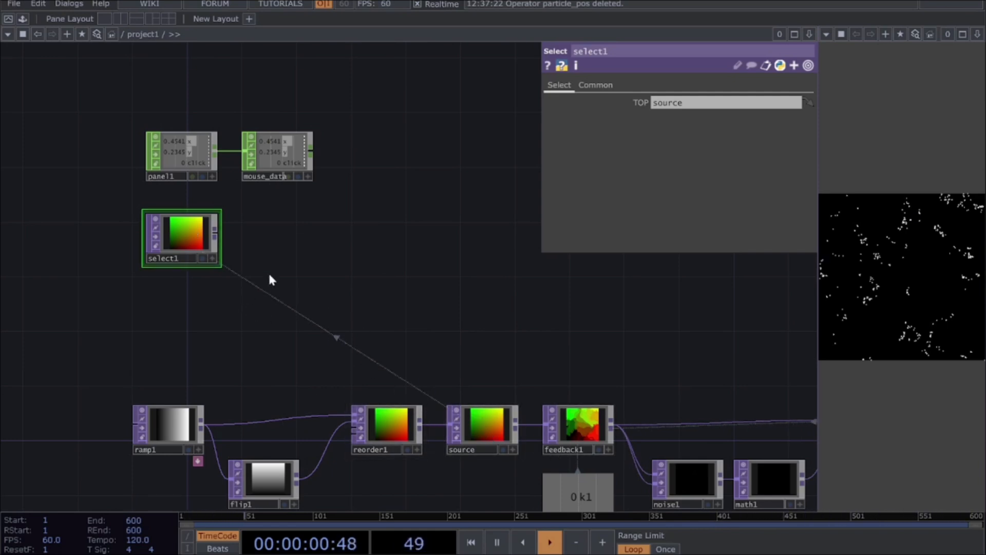
# Step: Add a Rectangle TOP connected to select1's output, placed beneath mouse_data
pyautogui.click(216, 233)
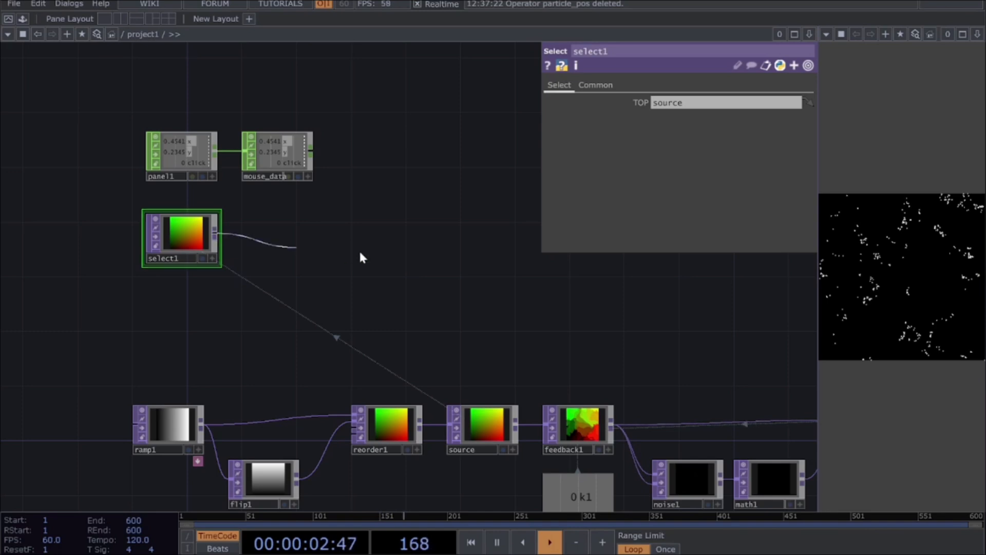
pyautogui.click(323, 246)
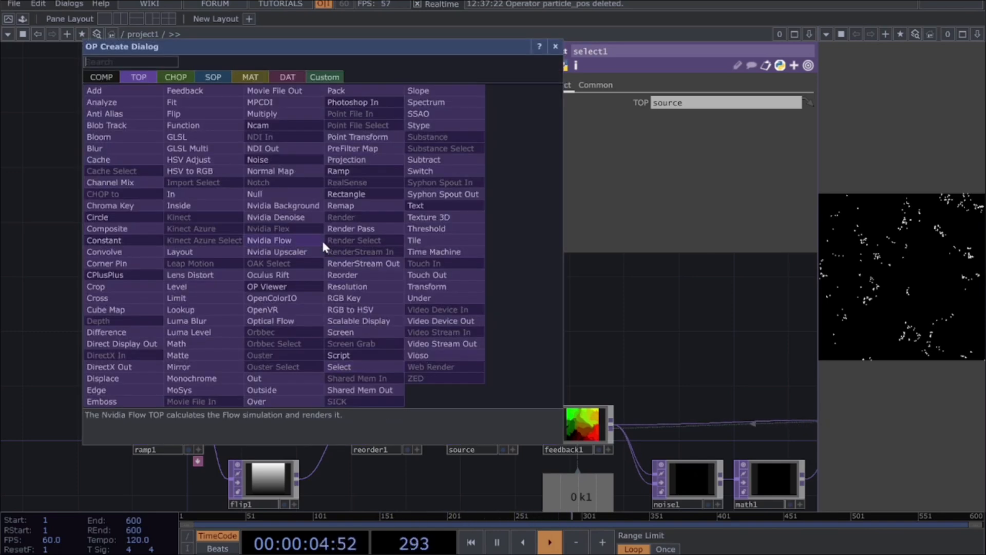
pyautogui.write('reca')
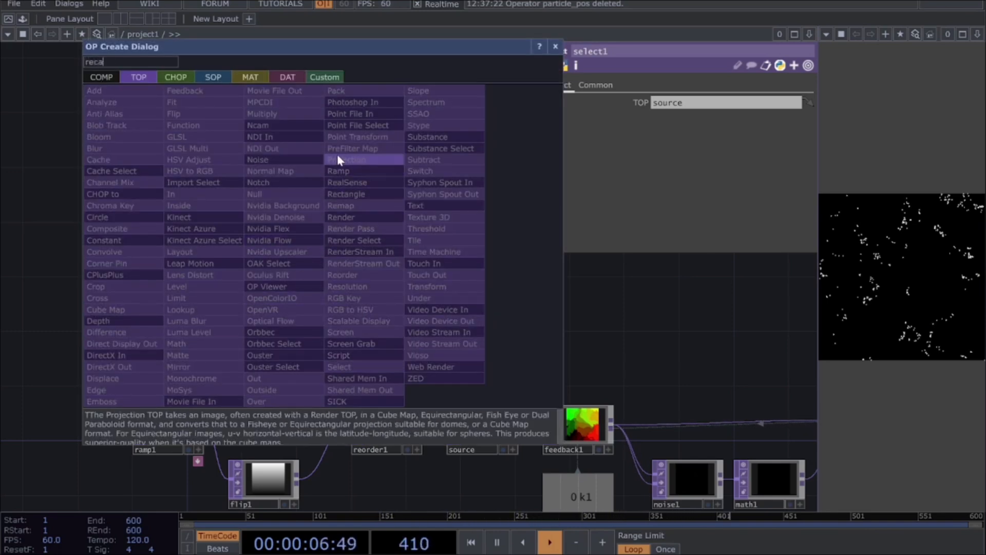
pyautogui.press('BackSpace')
pyautogui.write('t')
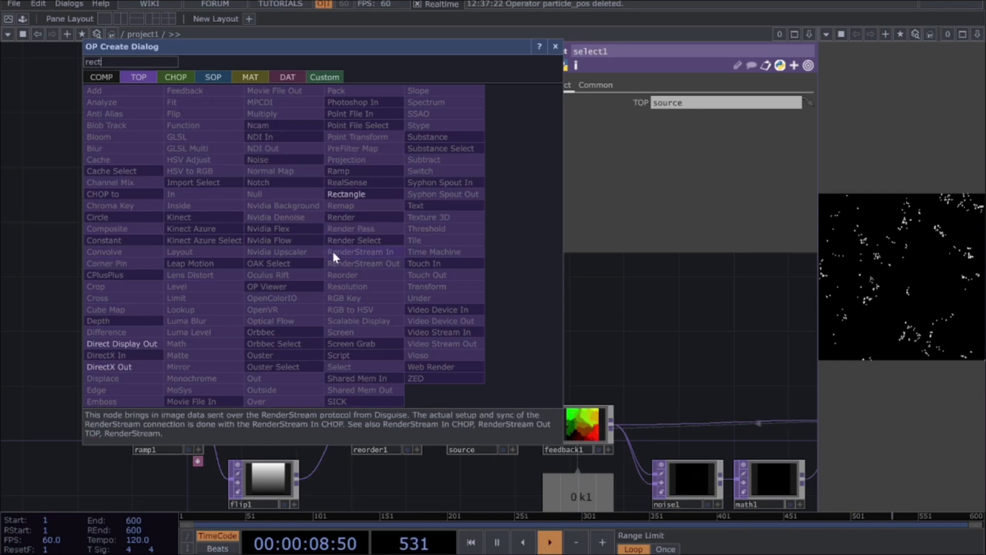
pyautogui.click(346, 194)
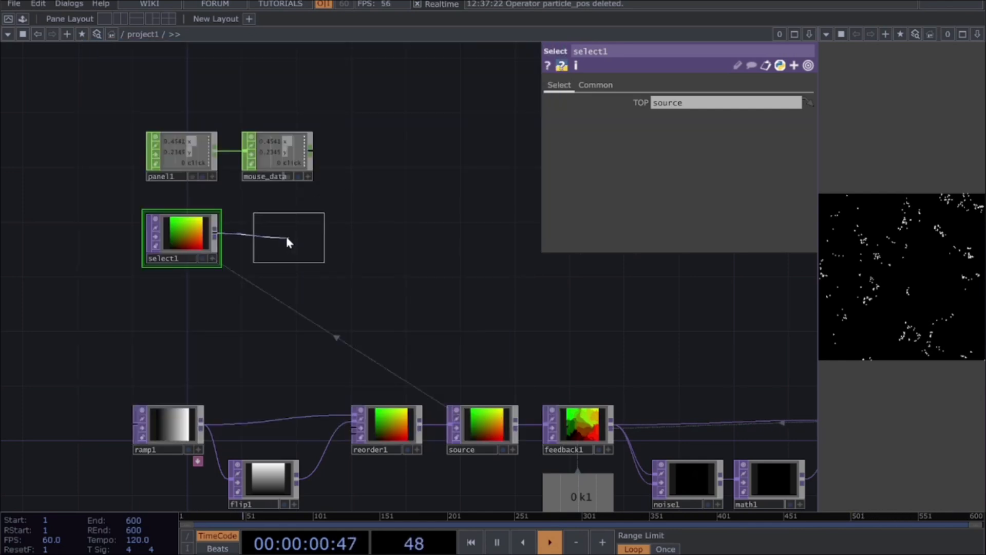
pyautogui.click(288, 241)
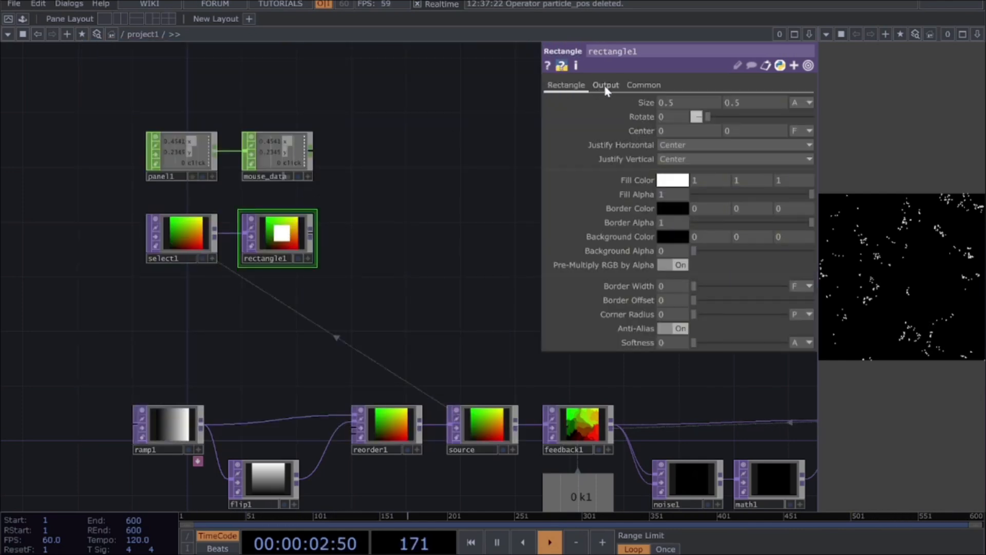
# Step: Set rectangle1's Combine with Input option to Set Resolution Only
pyautogui.scroll(2, 229, 212)
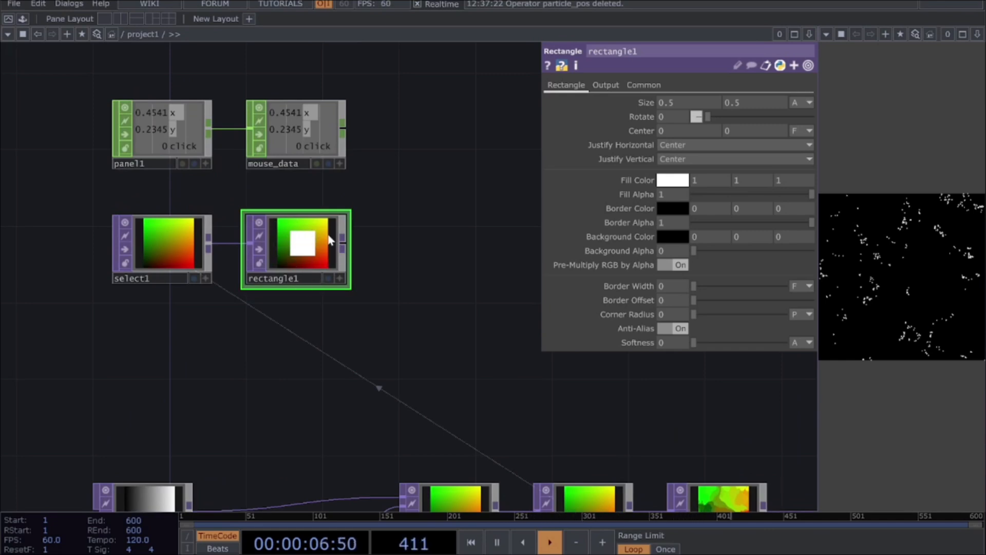
pyautogui.click(605, 85)
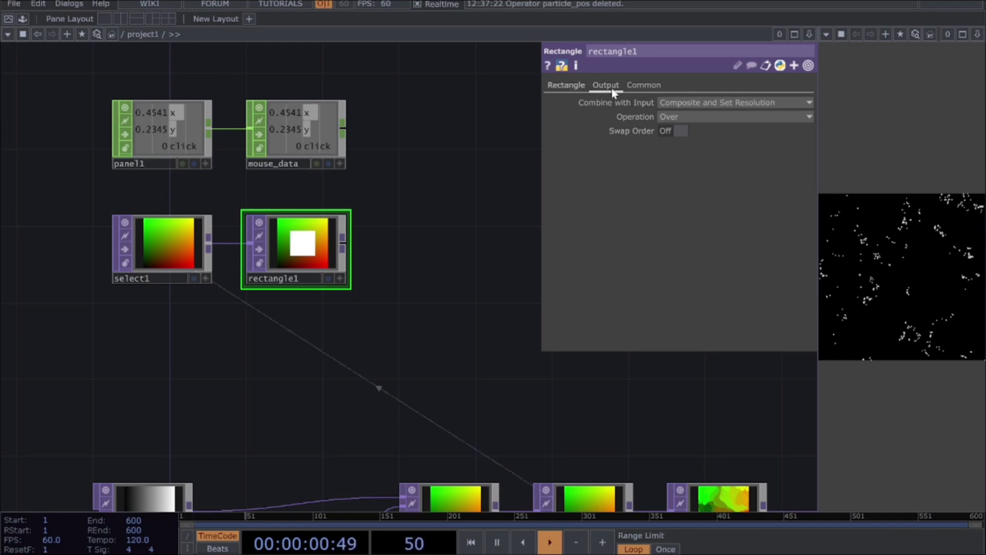
pyautogui.click(693, 104)
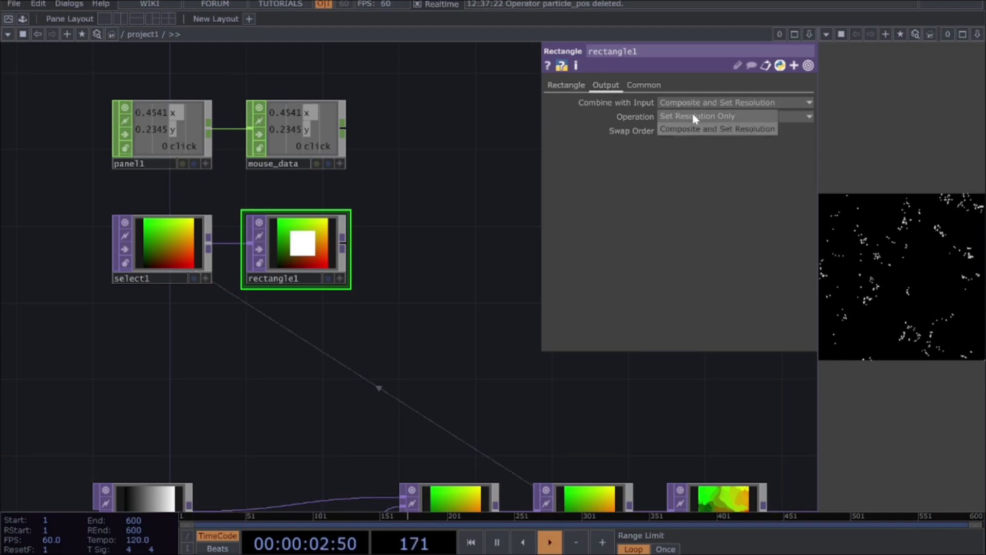
pyautogui.click(693, 113)
pyautogui.scroll(3, 253, 192)
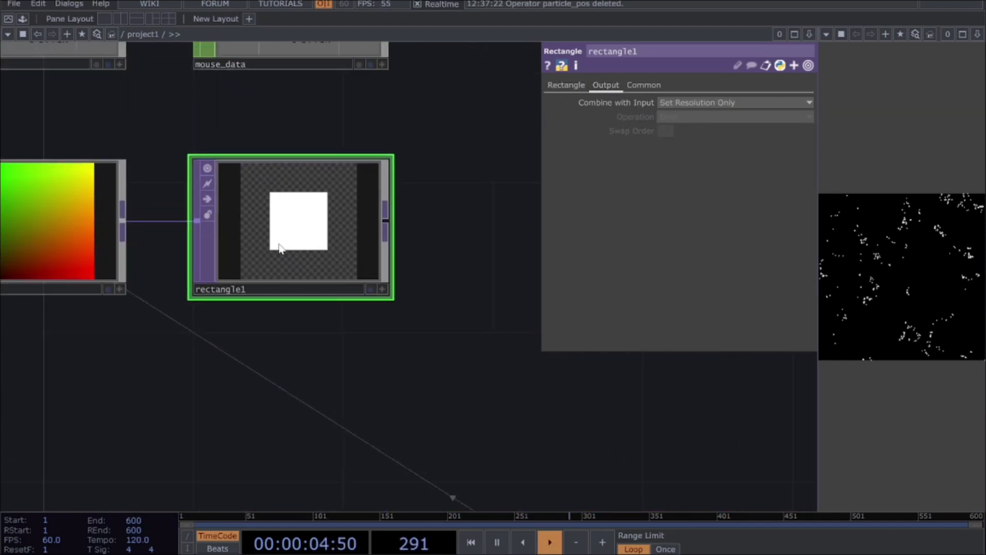
pyautogui.scroll(-2, 240, 255)
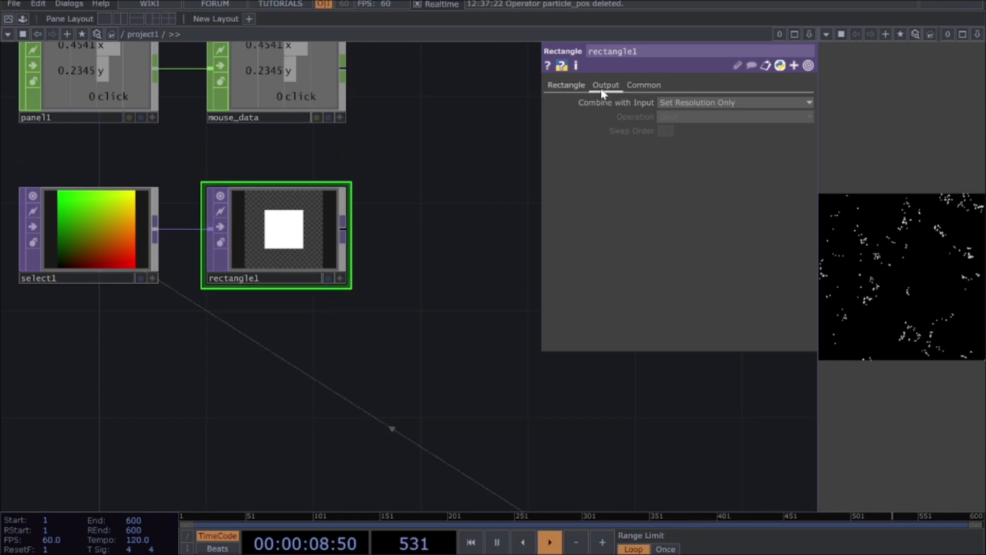
# Step: Switch the units of rectangle1's Size and Center to Pixels
pyautogui.click(567, 86)
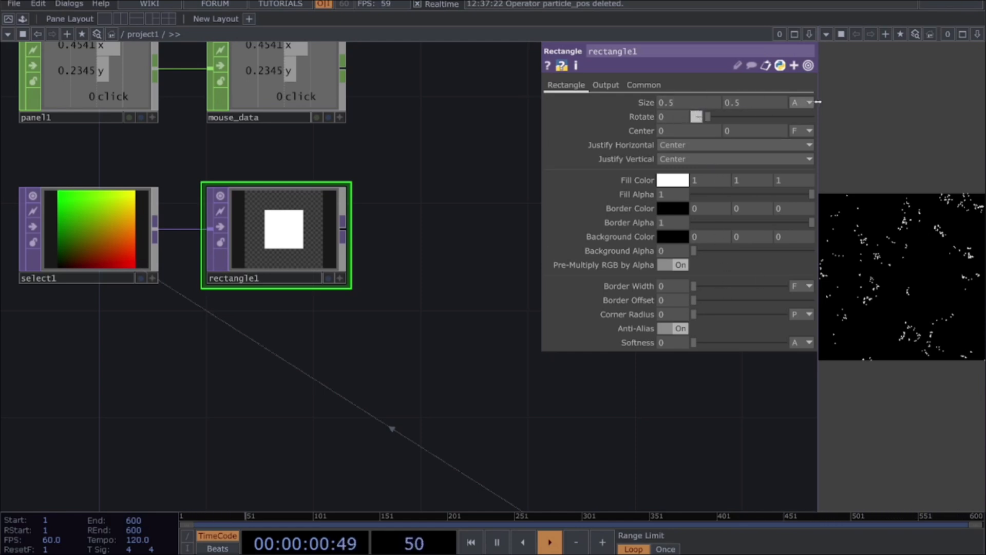
pyautogui.moveTo(623, 102)
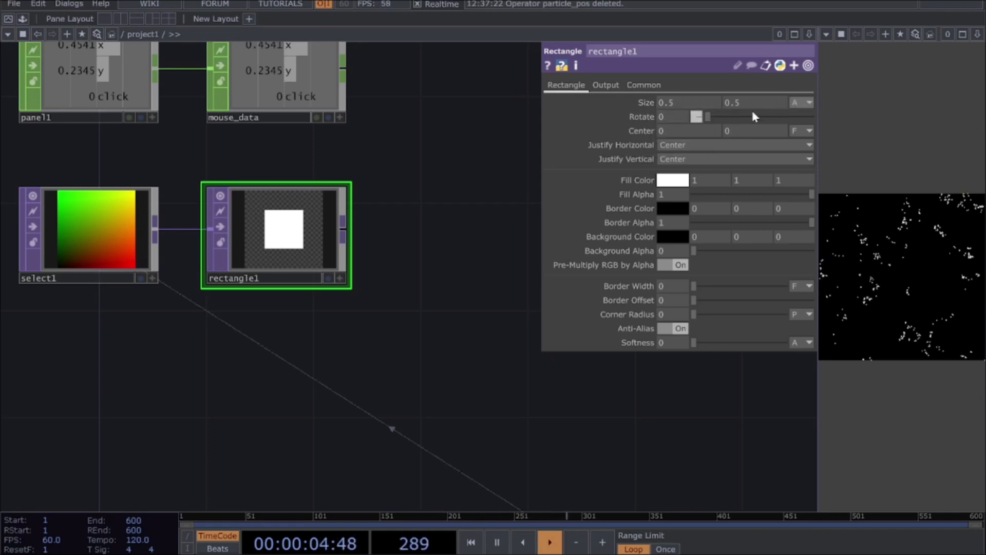
pyautogui.click(802, 102)
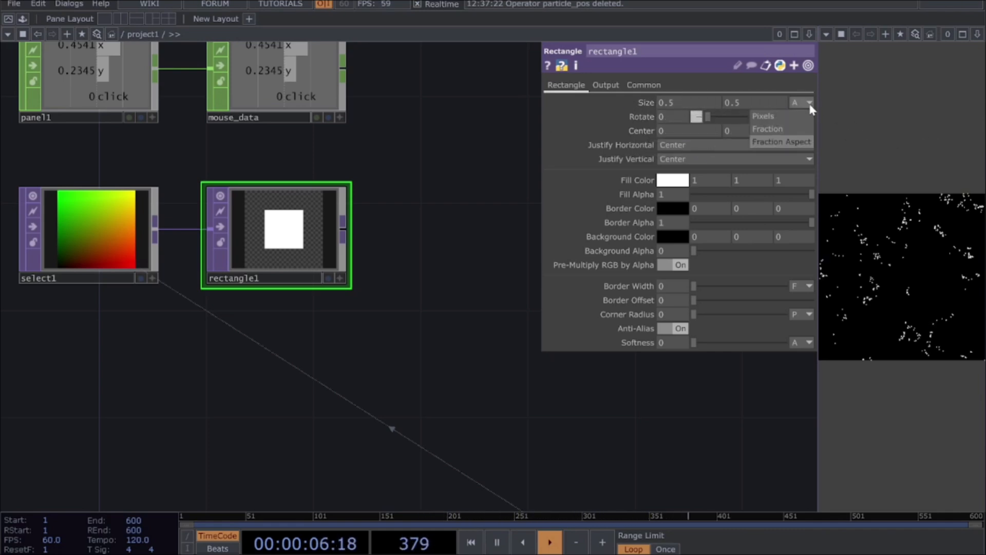
pyautogui.click(774, 115)
pyautogui.click(802, 130)
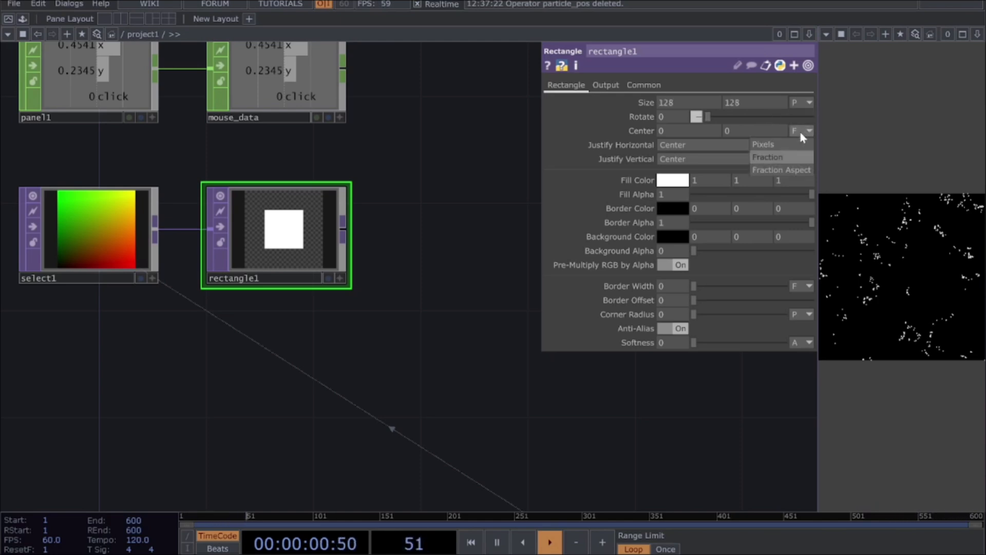
pyautogui.click(791, 145)
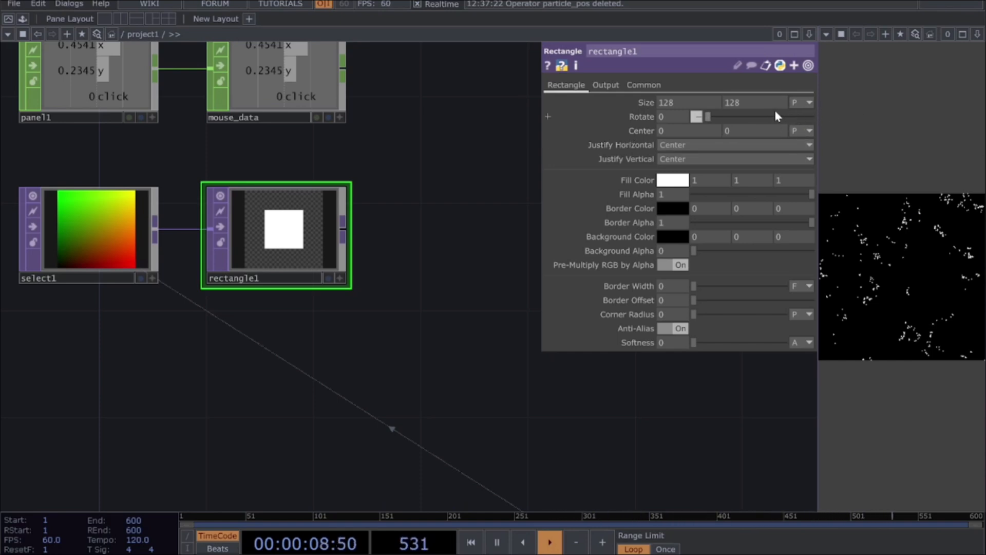
# Step: Set rectangle1's size expressions to op('select1').width/10 for sizex and op('select1').height/10 for sizey
pyautogui.click(646, 105)
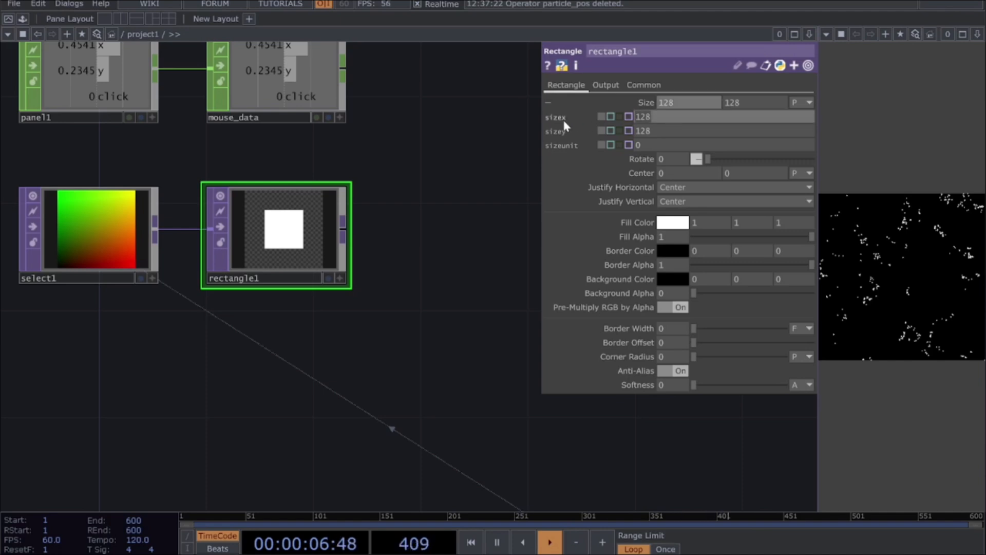
pyautogui.write("op('select1').width/10")
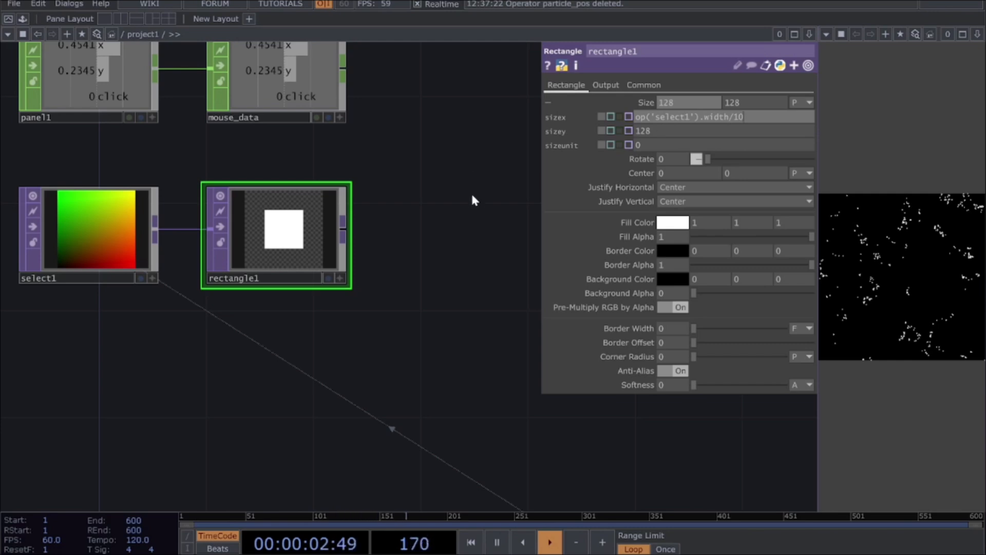
pyautogui.press('Return')
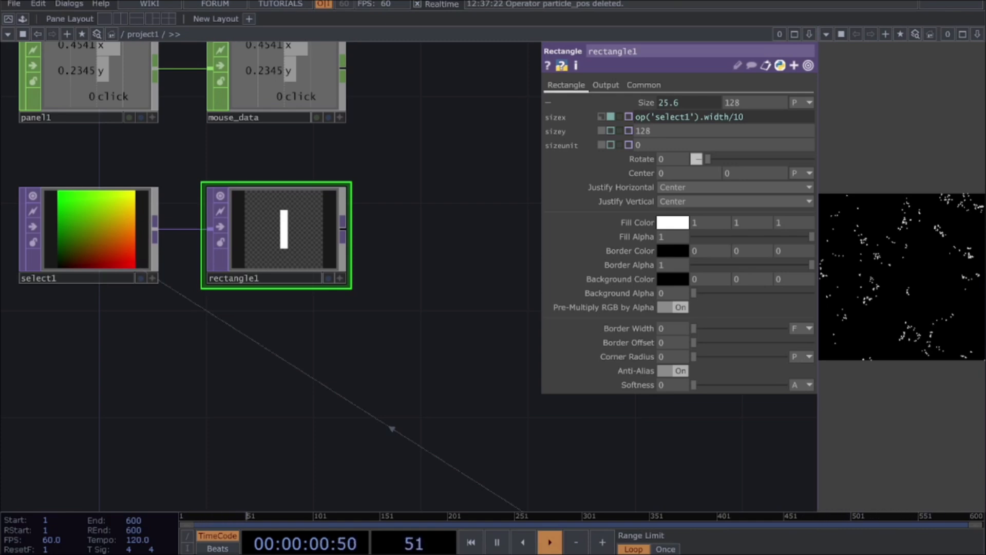
pyautogui.click(682, 132)
pyautogui.write("op('select1').height/10")
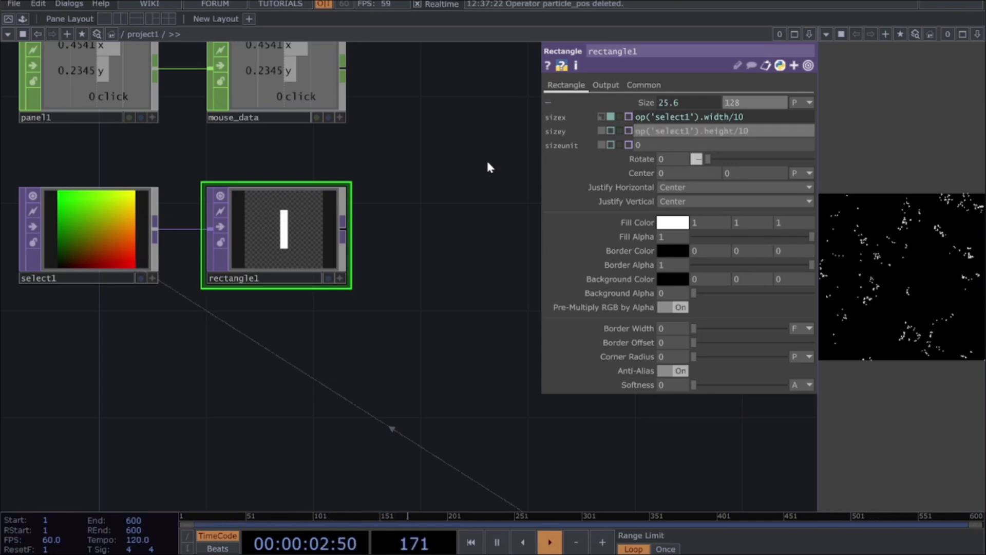
pyautogui.press('Return')
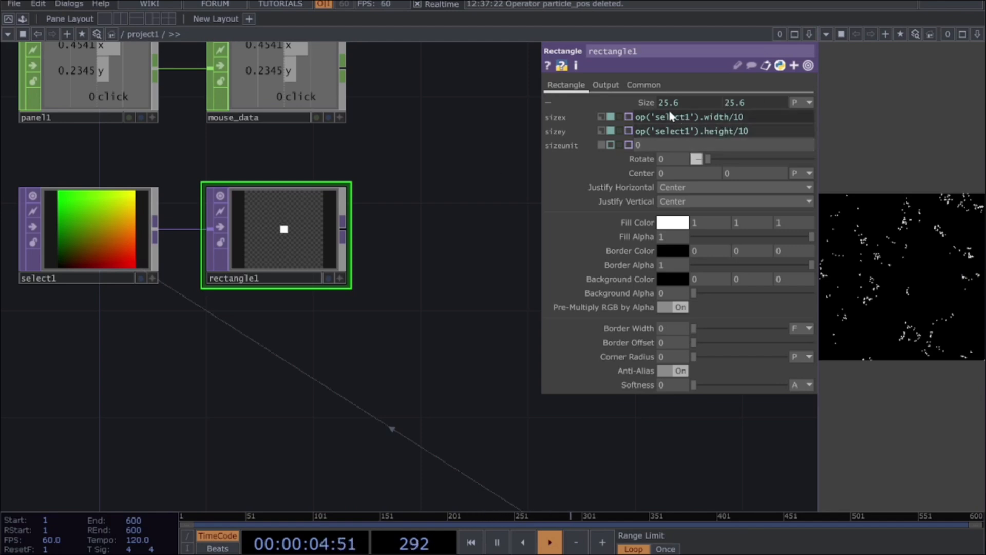
# Step: Set rectangle1's centery to (op('select1').height * op('mouse_data')['y']) - me.par.sizey/2 and centerx to the matching width expression
pyautogui.click(641, 174)
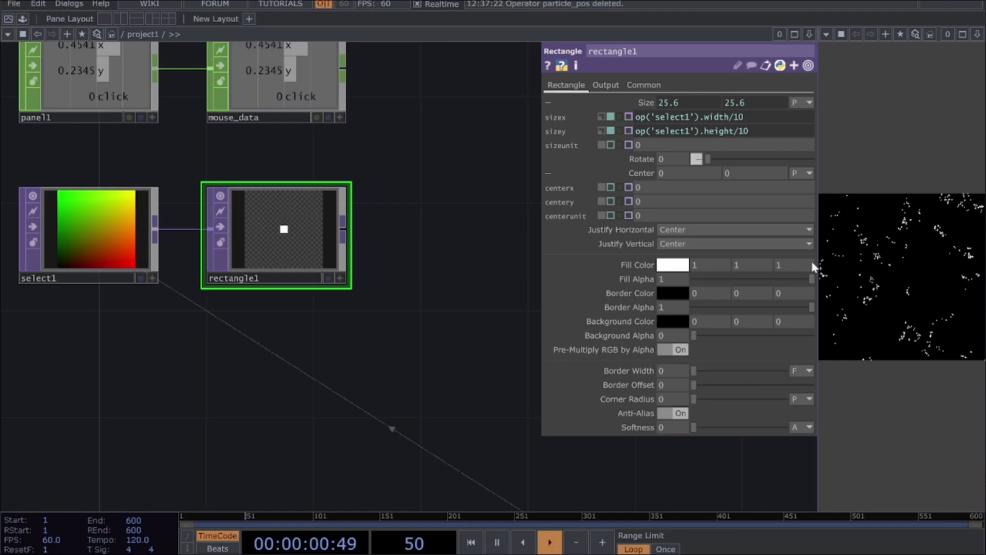
pyautogui.hotkey('ctrl', 'v')
pyautogui.press('Return')
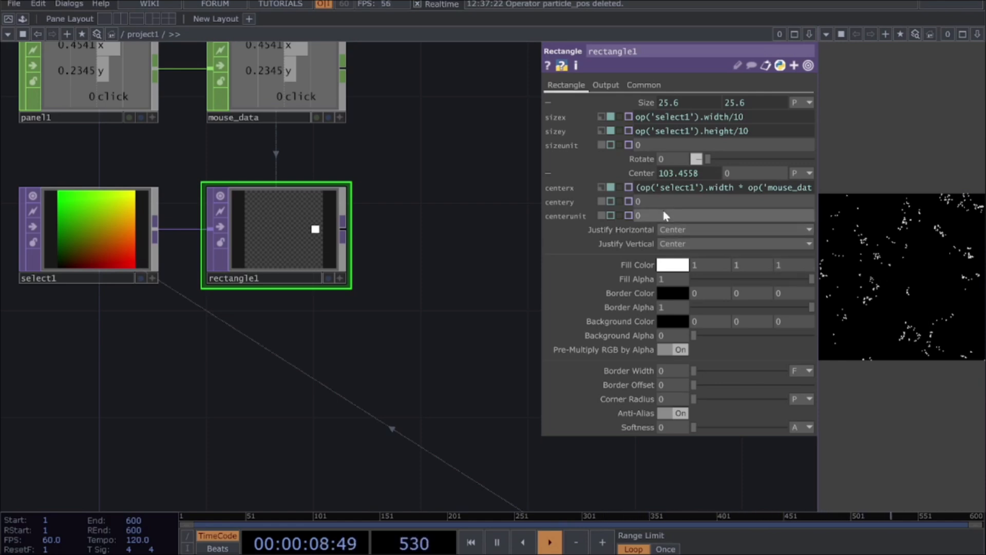
pyautogui.write("(op('select1').height * op('mouse_data')['y']) - me.par.sizey/2")
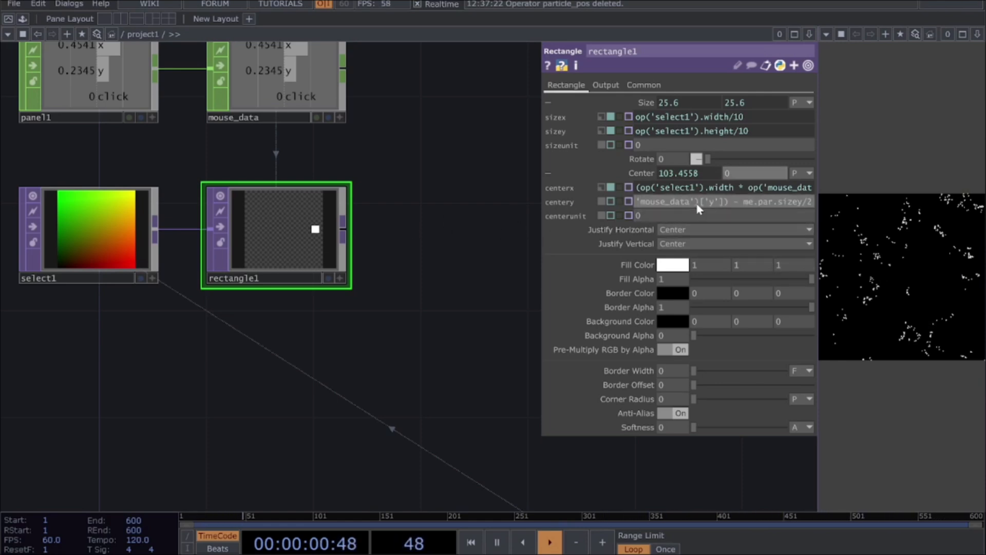
pyautogui.press('Return')
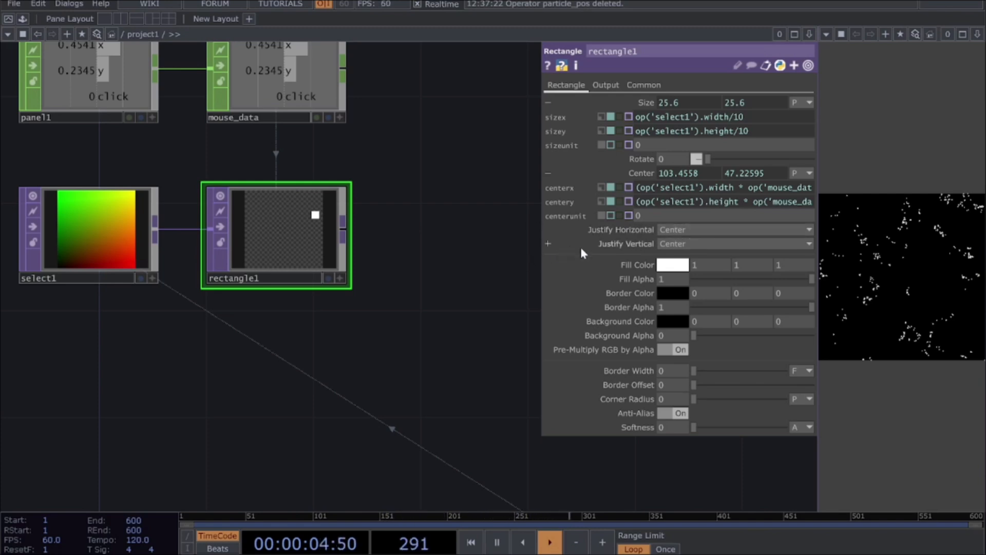
# Step: Justify rectangle1 Left horizontally and Bottom vertically, and test its tracking by moving the mouse over the particle panel
pyautogui.click(726, 229)
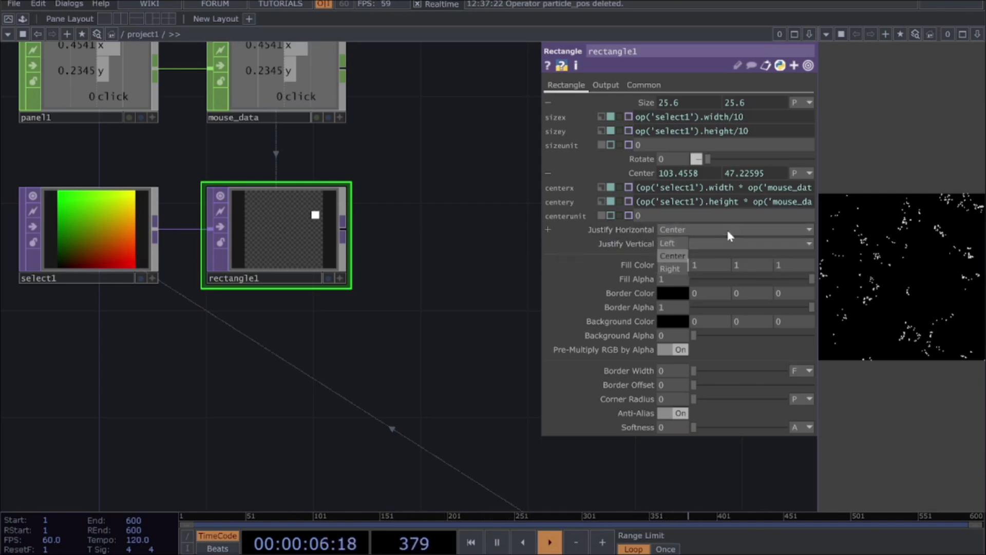
pyautogui.click(676, 245)
pyautogui.click(676, 244)
pyautogui.click(670, 263)
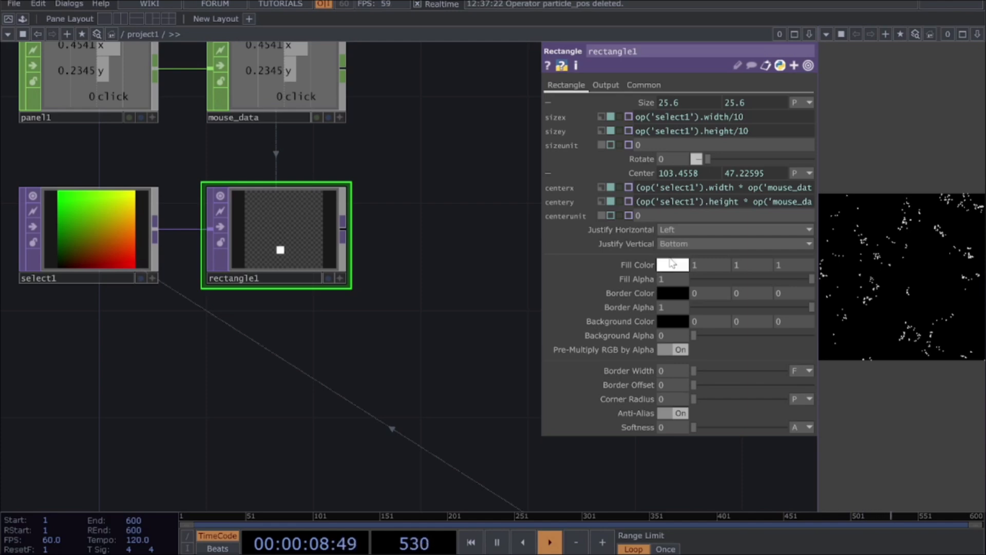
pyautogui.moveTo(862, 307); pyautogui.dragTo(961, 223)
pyautogui.moveTo(930, 286); pyautogui.dragTo(873, 306)
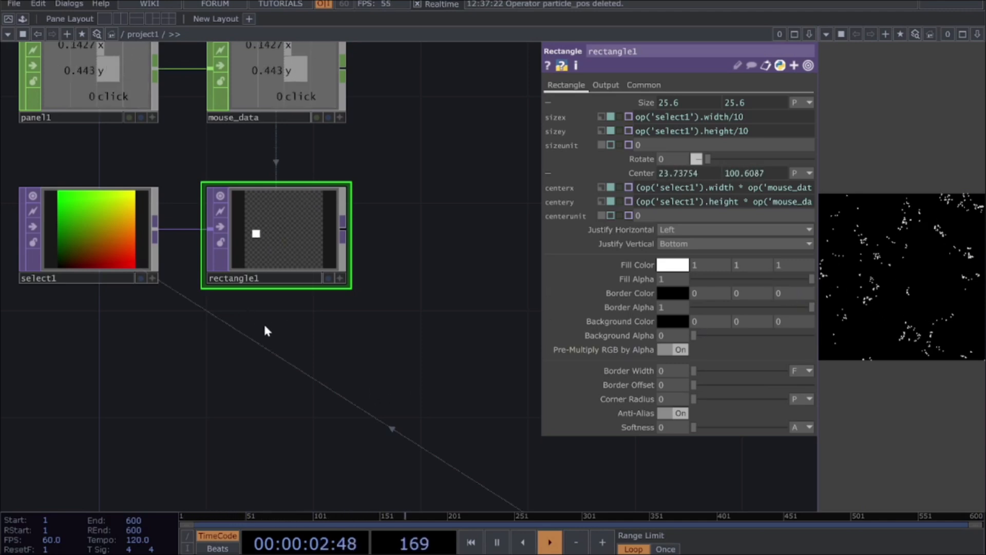
pyautogui.scroll(-3, 264, 323)
pyautogui.moveTo(340, 357); pyautogui.dragTo(238, 342)
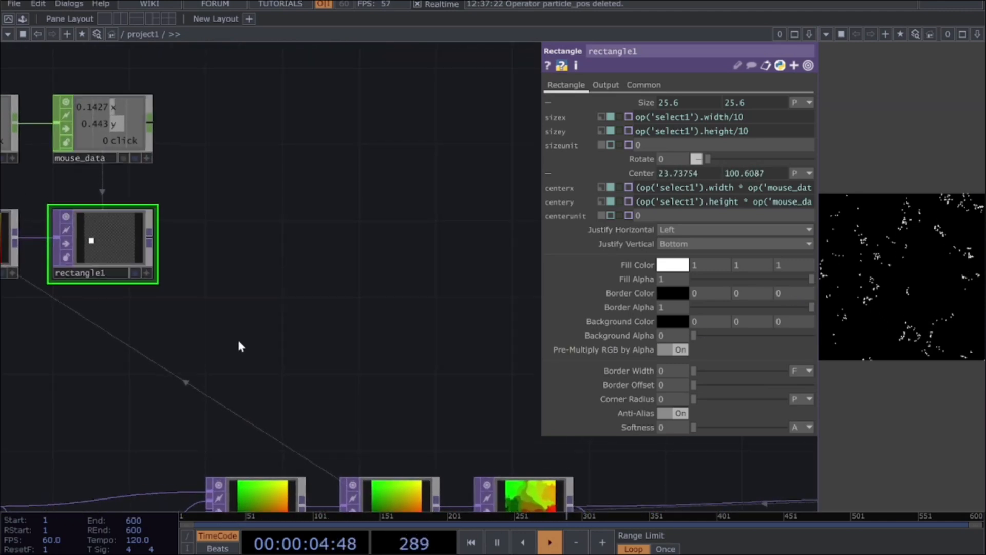
pyautogui.click(152, 238)
pyautogui.click(268, 211)
pyautogui.moveTo(341, 303); pyautogui.dragTo(387, 278)
pyautogui.scroll(-2, 336, 290)
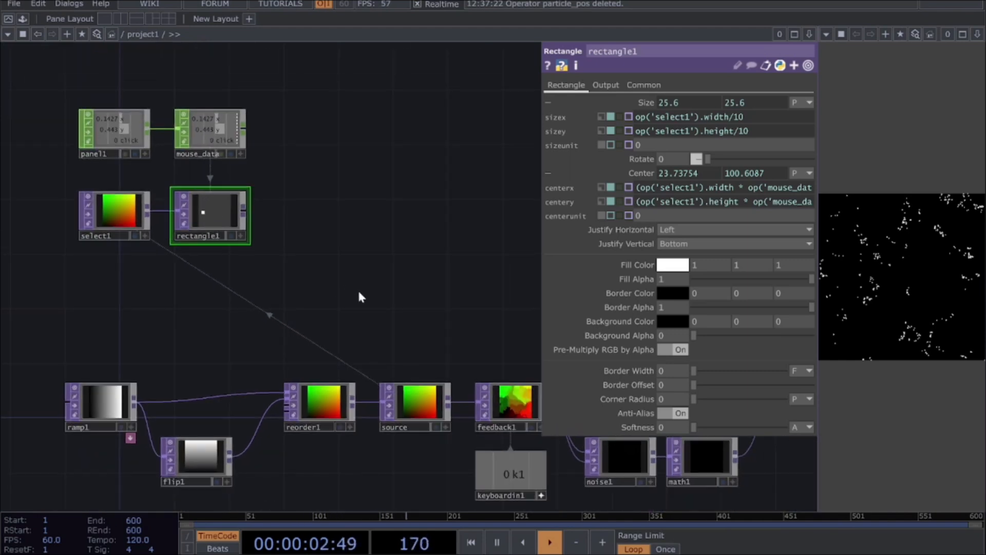
# Step: Move the panel1, mouse_data, select1 and rectangle1 group so it sits directly above the reorder1 and source nodes
pyautogui.moveTo(36, 86); pyautogui.dragTo(296, 276)
pyautogui.moveTo(110, 214); pyautogui.dragTo(314, 280)
pyautogui.moveTo(446, 347); pyautogui.dragTo(254, 345)
pyautogui.scroll(3, 256, 347)
pyautogui.moveTo(366, 343); pyautogui.dragTo(363, 294)
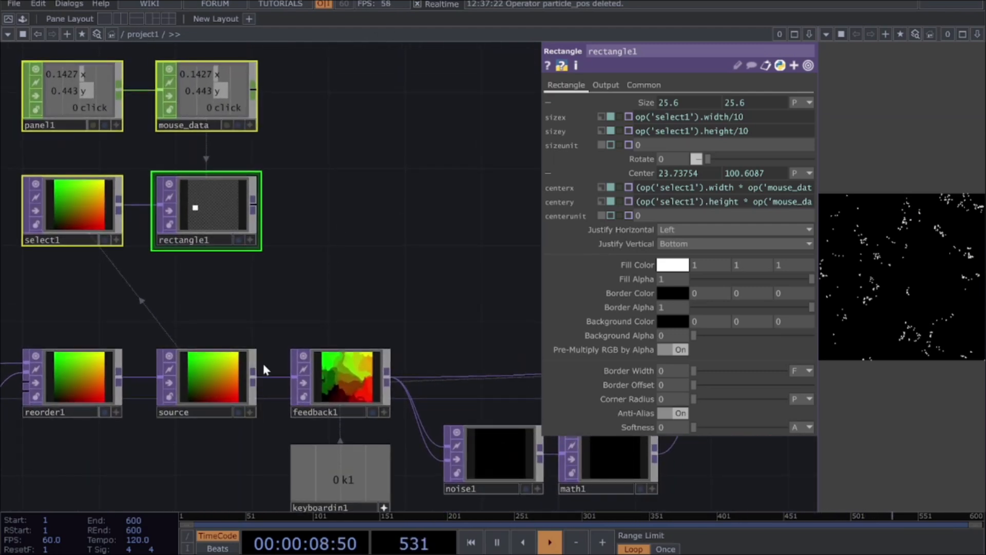
# Step: Add a Matte TOP fed by source and place it beside rectangle1
pyautogui.moveTo(253, 376); pyautogui.dragTo(352, 182)
pyautogui.write('matt')
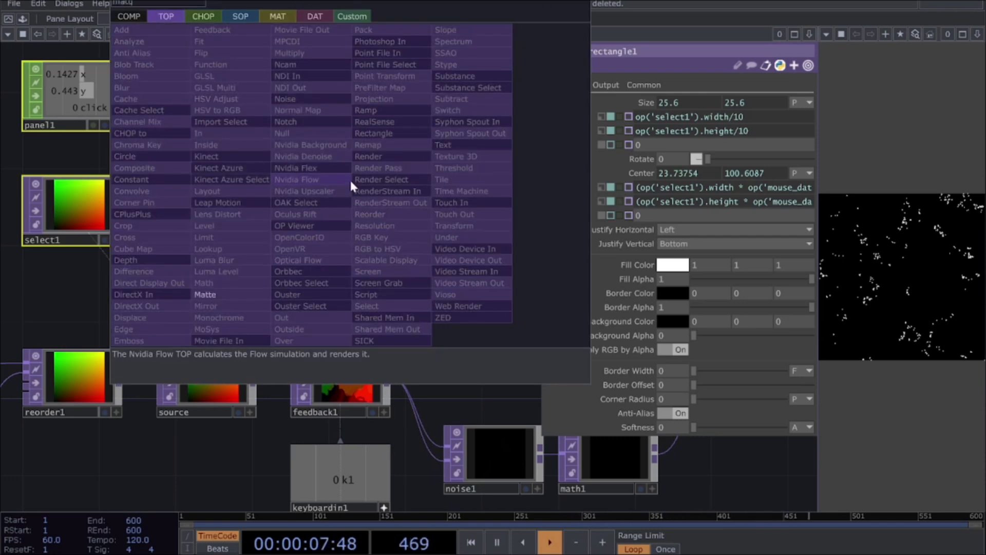
pyautogui.click(230, 292)
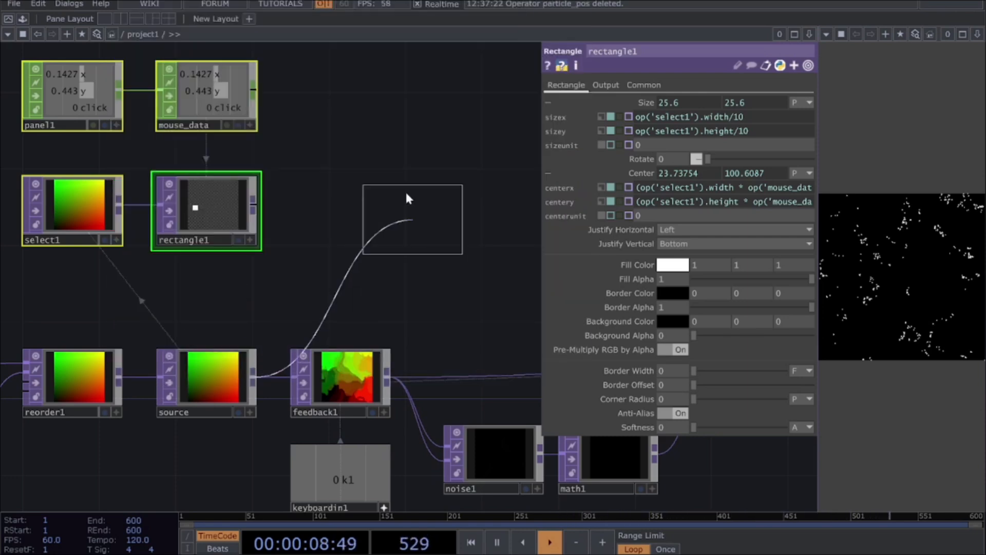
pyautogui.click(354, 210)
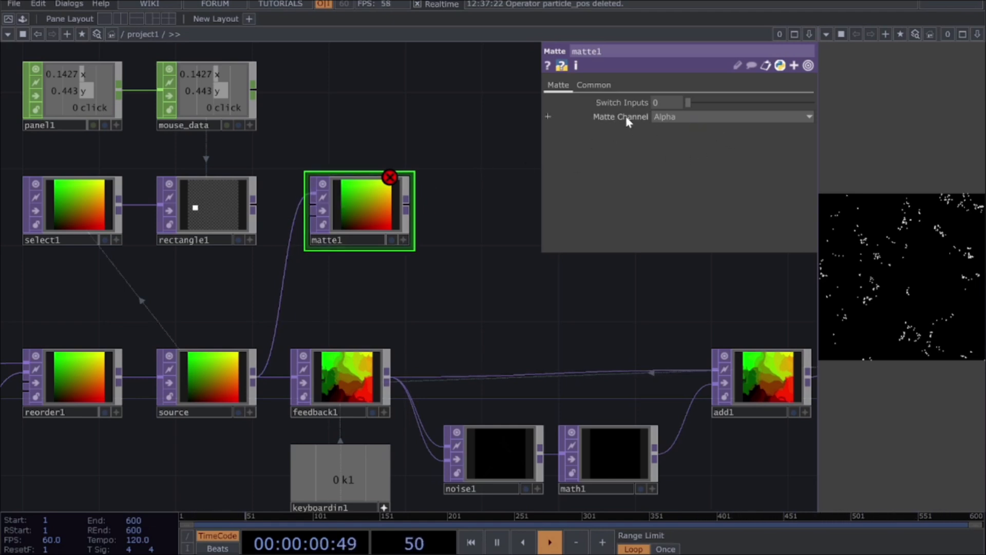
# Step: Set matte1's Matte Channel to Red and connect rectangle1 to both its second and third inputs
pyautogui.click(667, 119)
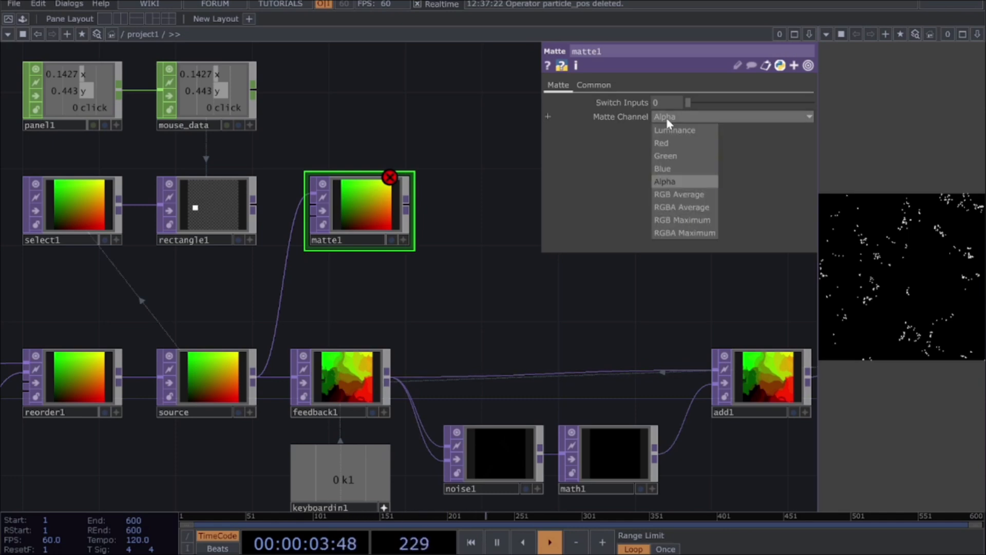
pyautogui.click(669, 145)
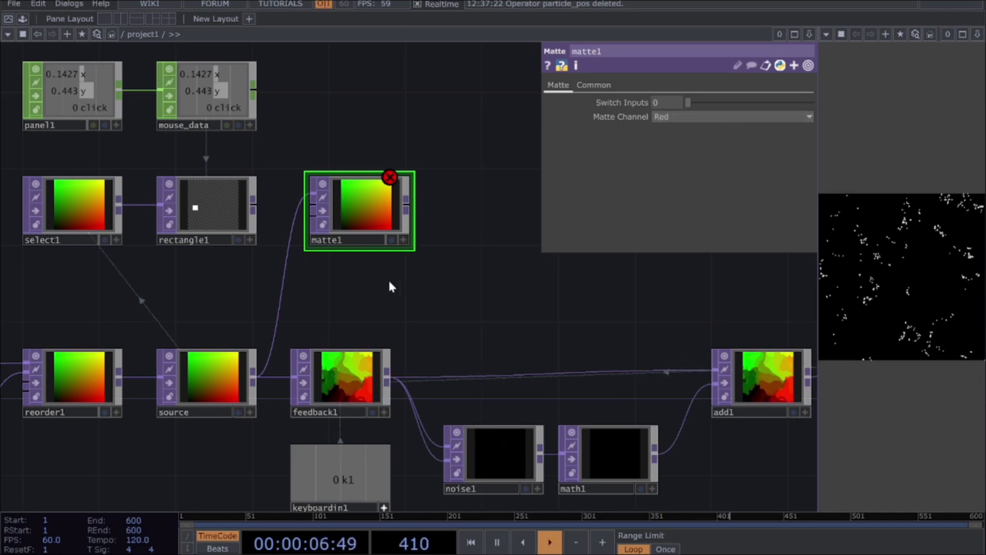
pyautogui.click(257, 212)
pyautogui.click(309, 205)
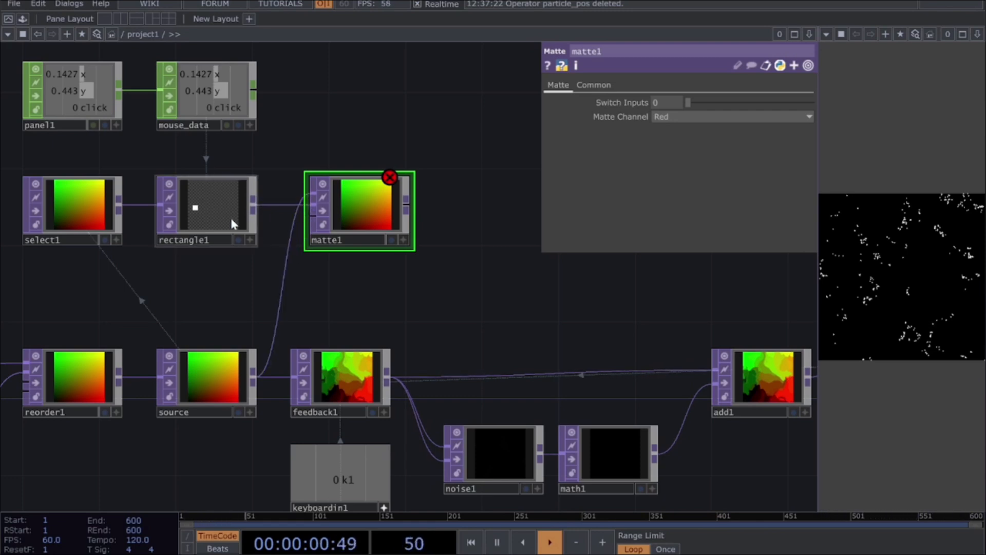
pyautogui.click(258, 219)
pyautogui.click(305, 235)
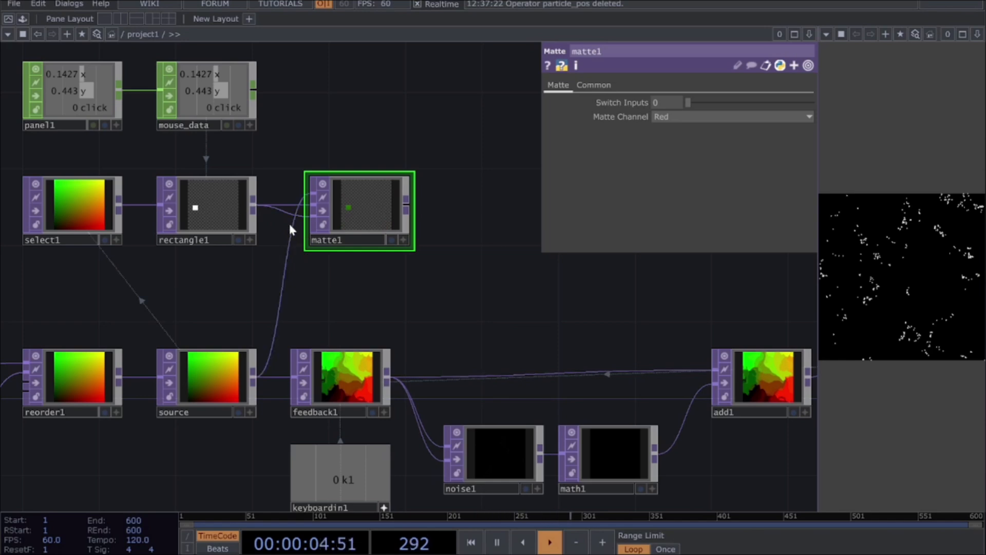
pyautogui.moveTo(859, 294); pyautogui.dragTo(910, 248)
# Step: Add an Over TOP fed by matte1 and place it beside matte1
pyautogui.click(411, 207)
pyautogui.click(465, 260)
pyautogui.write('over')
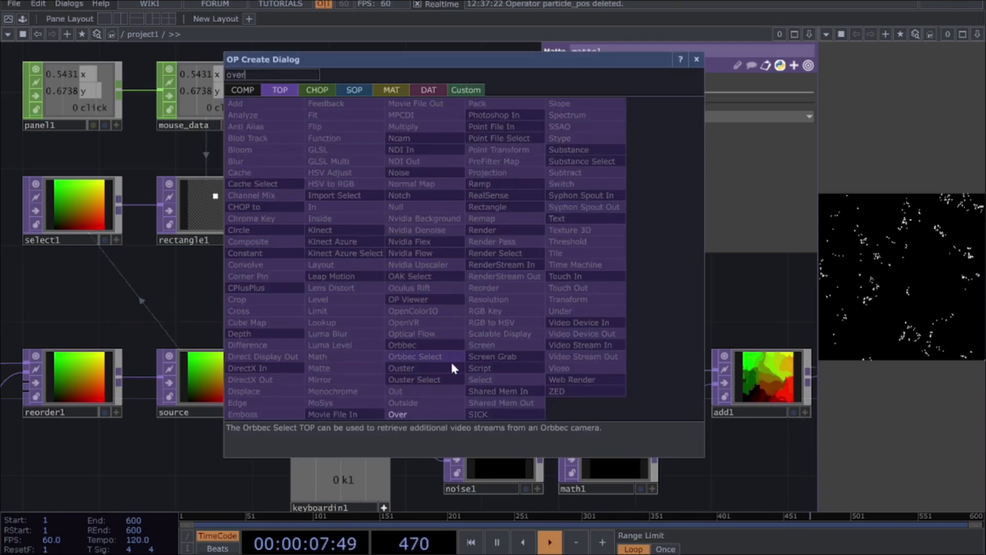
pyautogui.click(433, 412)
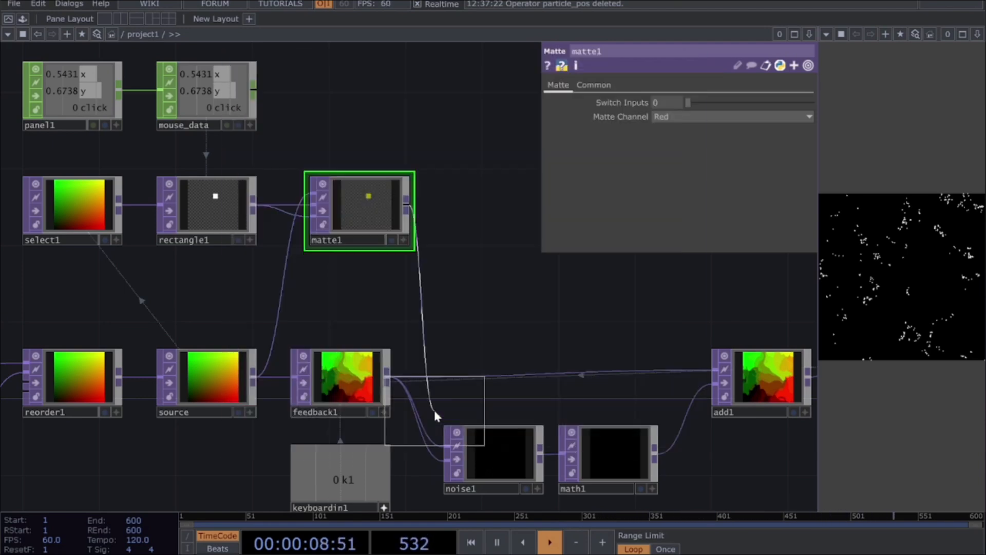
pyautogui.click(512, 213)
# Step: Connect feedback1 to over1's second input and route over1 into add1's first input in place of the direct feedback1 wire
pyautogui.moveTo(541, 339); pyautogui.dragTo(498, 352)
pyautogui.click(344, 389)
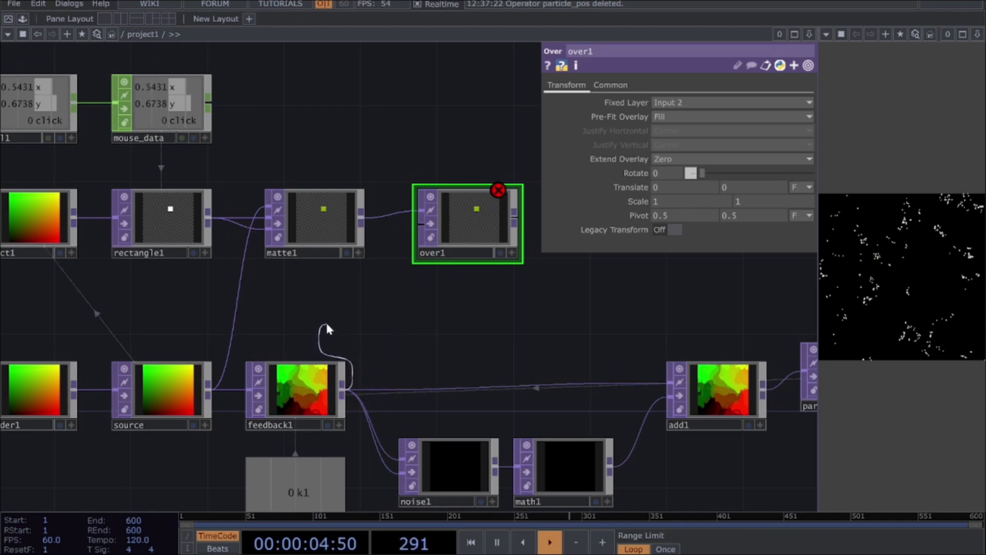
pyautogui.click(401, 236)
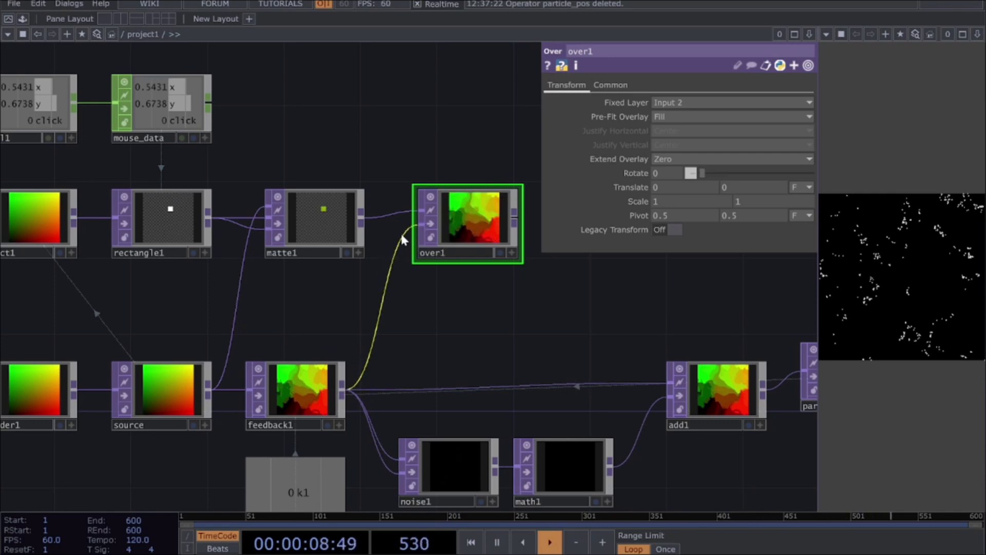
pyautogui.click(516, 226)
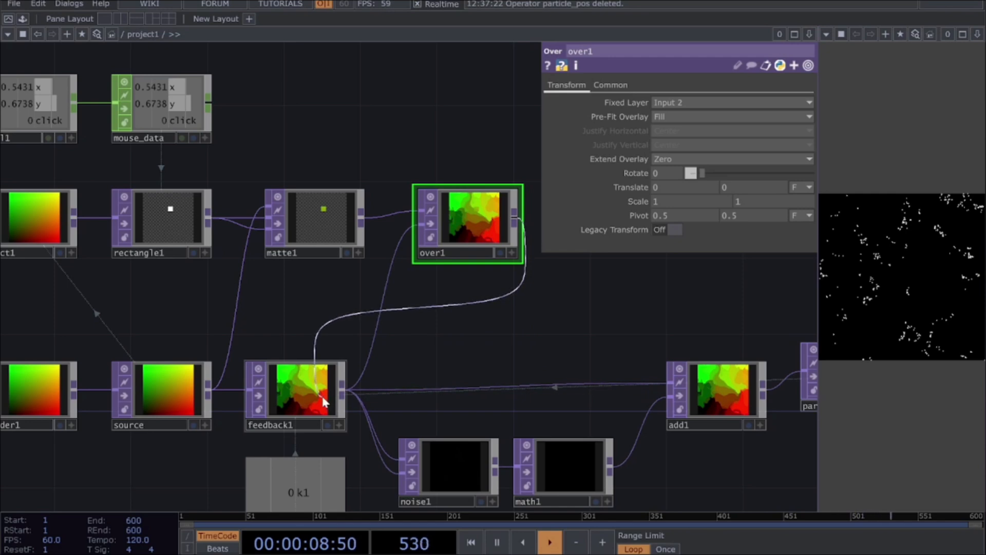
pyautogui.click(583, 383)
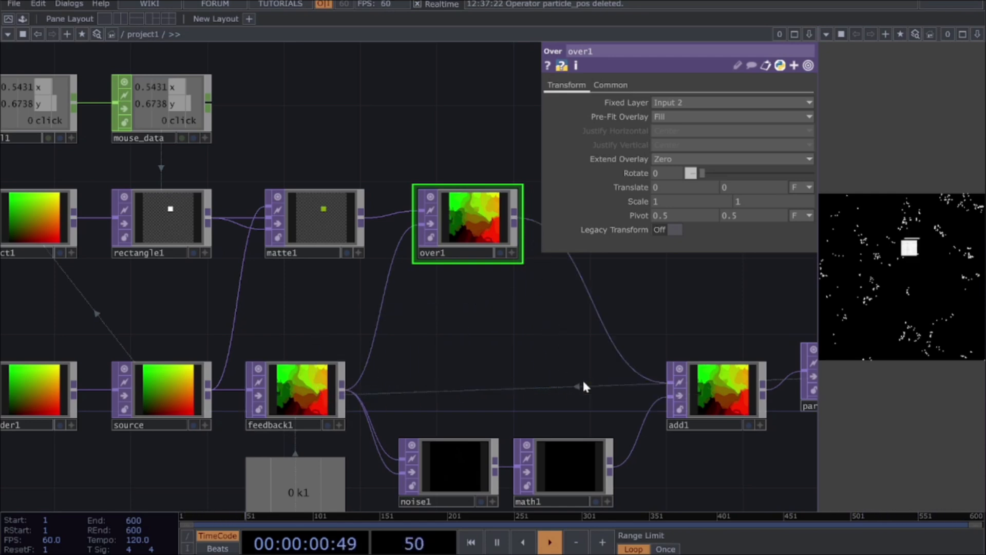
# Step: Try painting with the emitter in the particle panel, and turn off Anti-Alias on rectangle1
pyautogui.moveTo(902, 268)
pyautogui.mouseDown()
pyautogui.moveTo(941, 328)
pyautogui.moveTo(873, 349)
pyautogui.moveTo(846, 265)
pyautogui.moveTo(889, 289)
pyautogui.moveTo(933, 289)
pyautogui.moveTo(904, 241)
pyautogui.moveTo(833, 245)
pyautogui.moveTo(836, 320)
pyautogui.moveTo(923, 349)
pyautogui.moveTo(944, 337)
pyautogui.moveTo(906, 308)
pyautogui.moveTo(901, 287)
pyautogui.moveTo(950, 249)
pyautogui.moveTo(923, 262)
pyautogui.mouseUp()
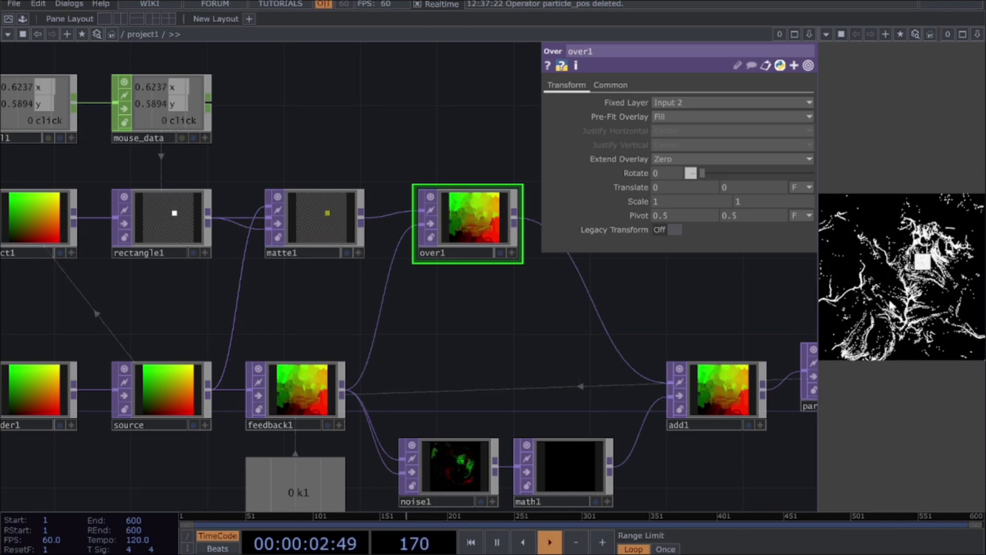
pyautogui.click(161, 220)
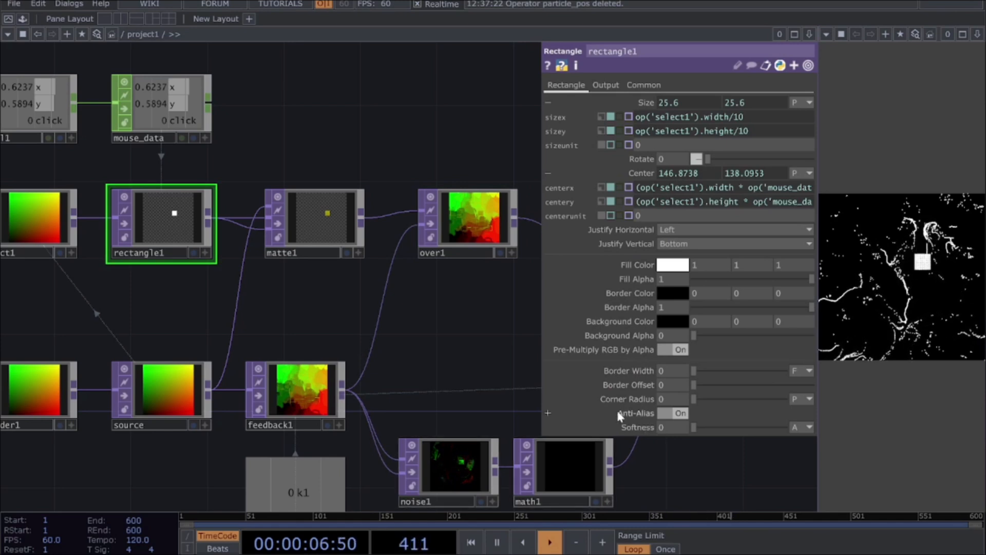
pyautogui.click(677, 414)
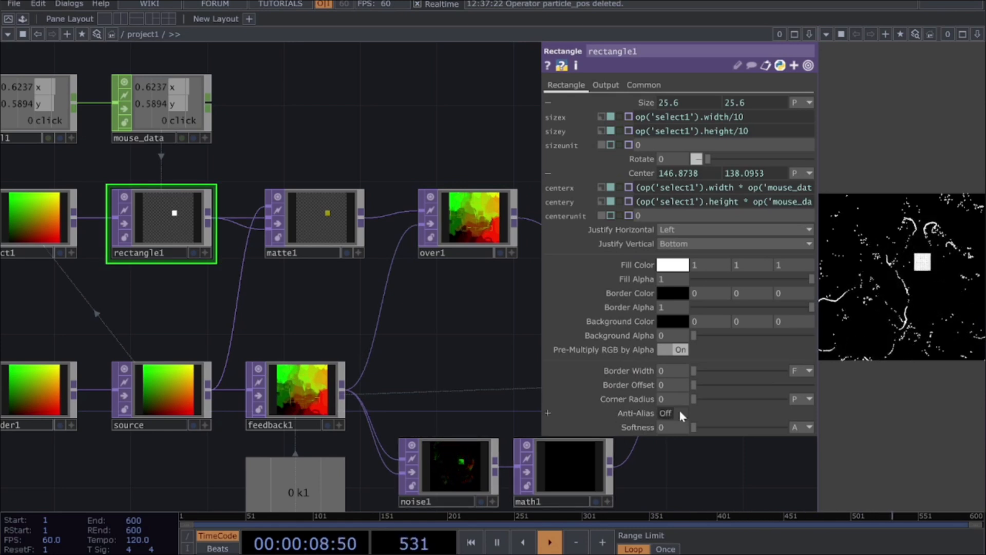
# Step: Test the rectangle emitter at several different spots in the particle panel
pyautogui.moveTo(906, 261)
pyautogui.mouseDown()
pyautogui.moveTo(908, 344)
pyautogui.moveTo(871, 308)
pyautogui.moveTo(889, 293)
pyautogui.moveTo(935, 294)
pyautogui.moveTo(940, 240)
pyautogui.moveTo(876, 225)
pyautogui.moveTo(831, 267)
pyautogui.moveTo(869, 313)
pyautogui.moveTo(935, 274)
pyautogui.moveTo(937, 232)
pyautogui.moveTo(926, 232)
pyautogui.moveTo(944, 264)
pyautogui.moveTo(889, 277)
pyautogui.moveTo(895, 257)
pyautogui.mouseUp()
pyautogui.click(946, 250)
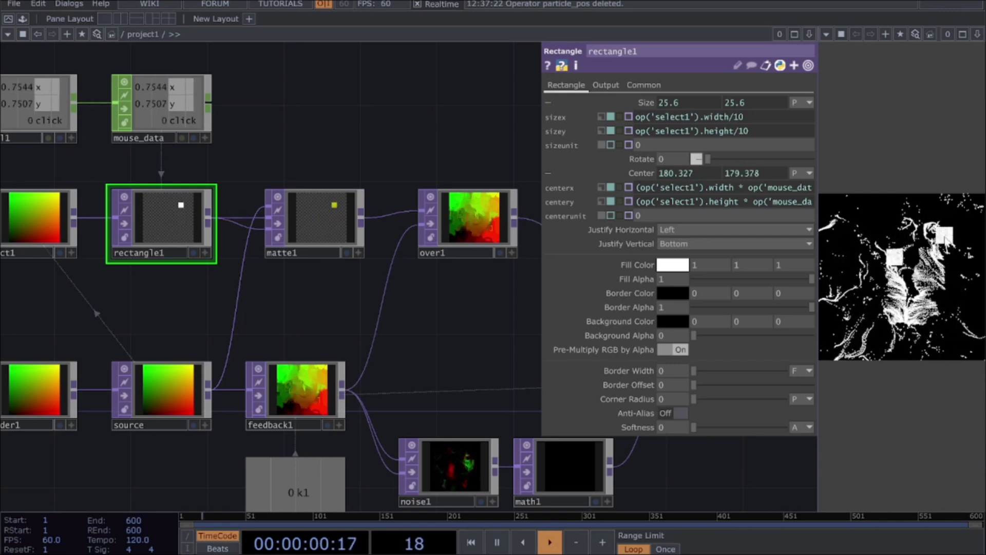
pyautogui.click(940, 283)
pyautogui.click(904, 273)
pyautogui.click(874, 240)
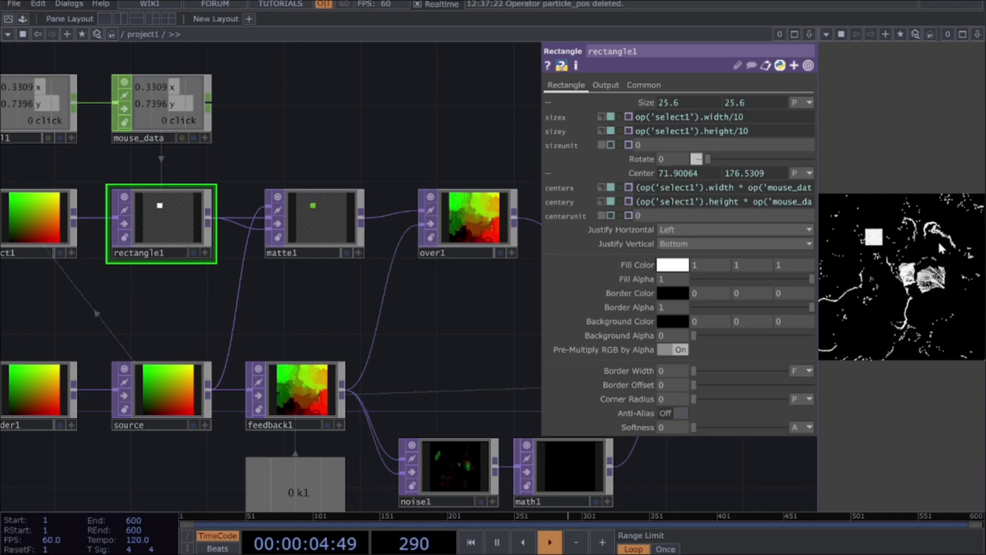
pyautogui.click(940, 241)
pyautogui.click(888, 262)
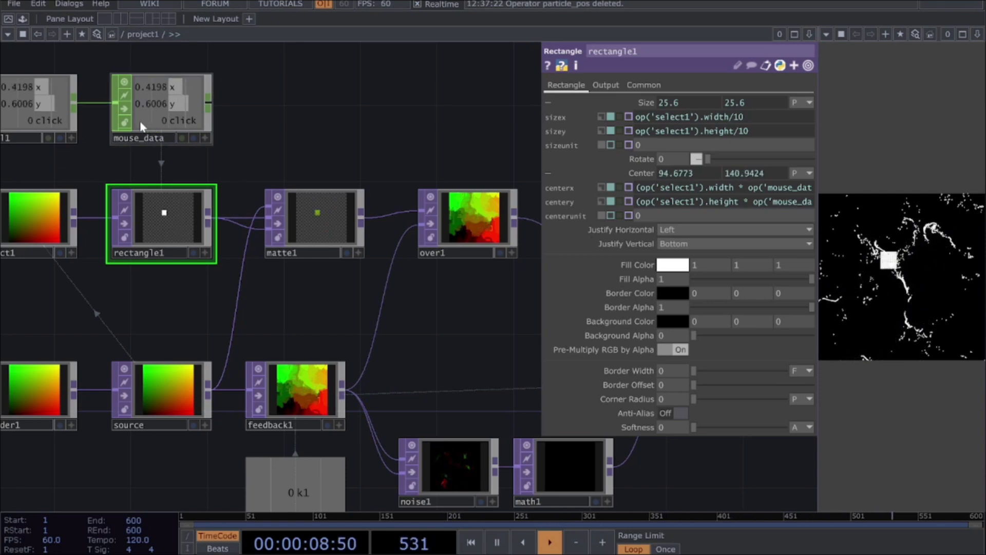
# Step: Link rectangle1's Fill Alpha to the click channel of mouse_data as a CHOP reference
pyautogui.click(205, 137)
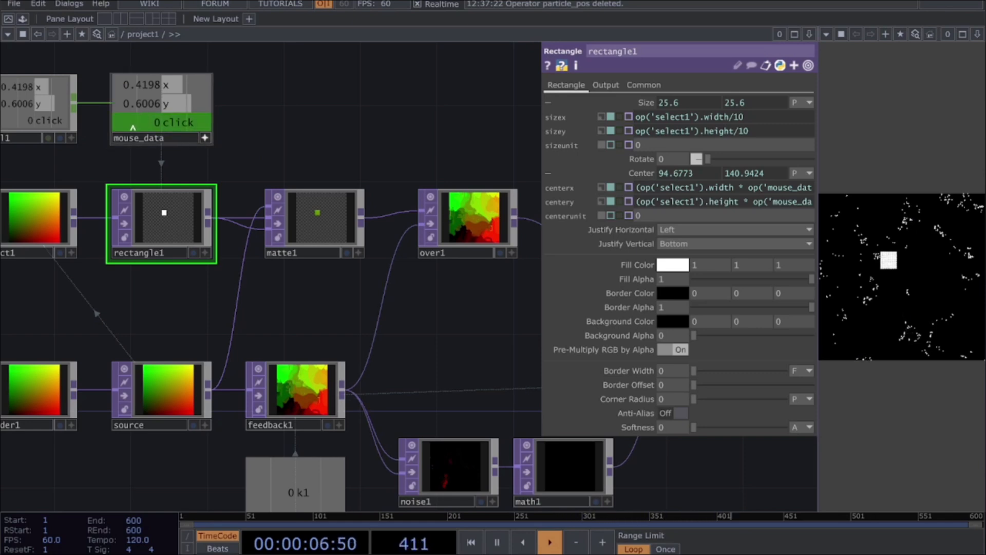
pyautogui.moveTo(146, 127); pyautogui.dragTo(336, 124)
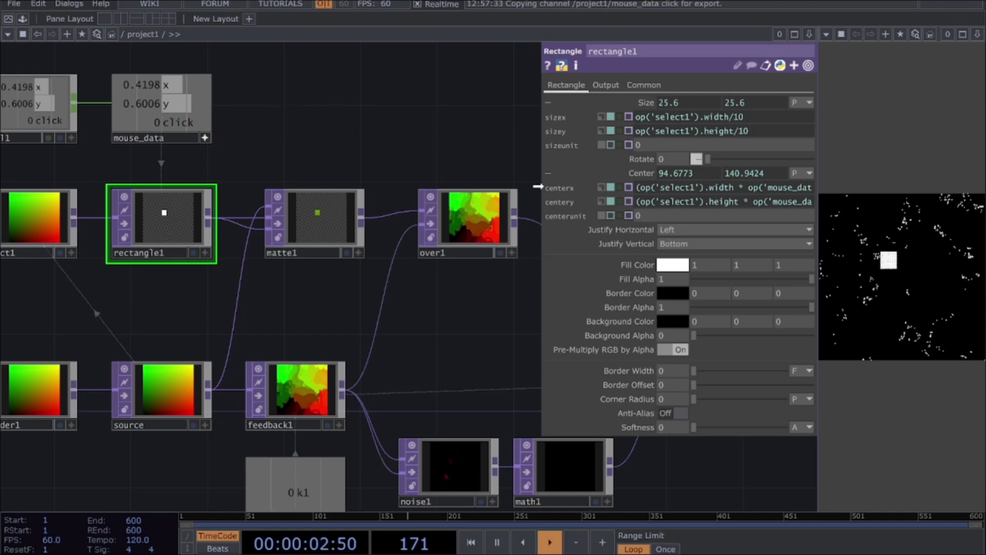
pyautogui.moveTo(636, 281); pyautogui.dragTo(674, 280)
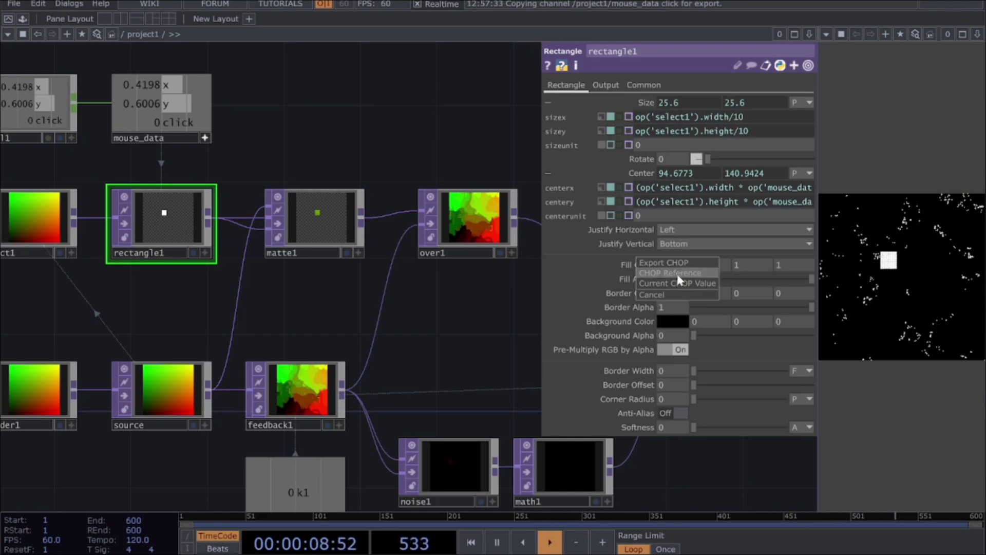
pyautogui.click(677, 273)
# Step: Widen the particle viewer pane and paint strokes across it to test the click-controlled emission
pyautogui.moveTo(850, 292)
pyautogui.mouseDown()
pyautogui.moveTo(923, 347)
pyautogui.moveTo(973, 286)
pyautogui.moveTo(967, 258)
pyautogui.mouseUp()
pyautogui.click(884, 222)
pyautogui.moveTo(908, 268)
pyautogui.mouseDown()
pyautogui.moveTo(930, 251)
pyautogui.moveTo(886, 270)
pyautogui.moveTo(917, 233)
pyautogui.mouseUp()
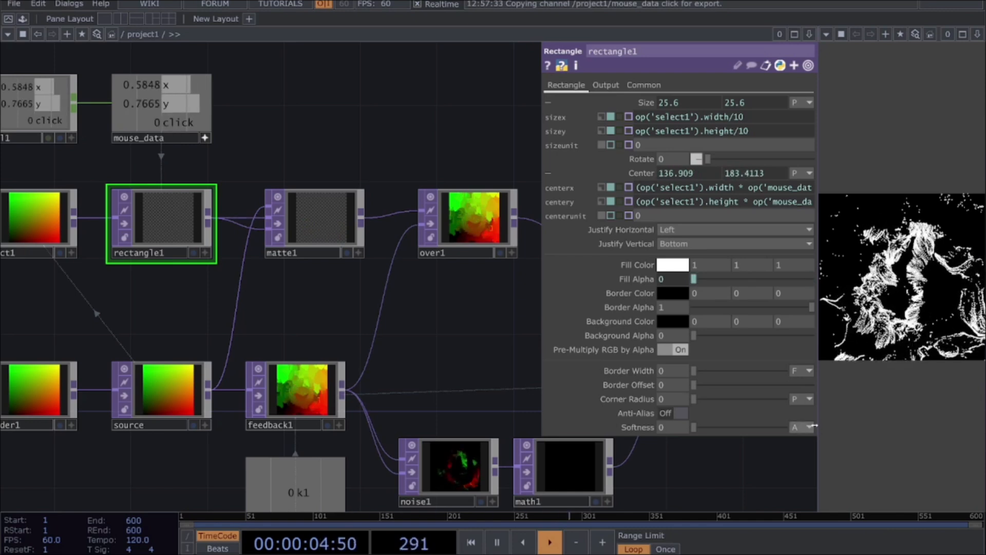
pyautogui.moveTo(815, 463); pyautogui.dragTo(732, 460)
pyautogui.moveTo(817, 272)
pyautogui.mouseDown()
pyautogui.moveTo(935, 331)
pyautogui.moveTo(888, 210)
pyautogui.moveTo(796, 196)
pyautogui.moveTo(837, 307)
pyautogui.moveTo(794, 345)
pyautogui.moveTo(922, 226)
pyautogui.mouseUp()
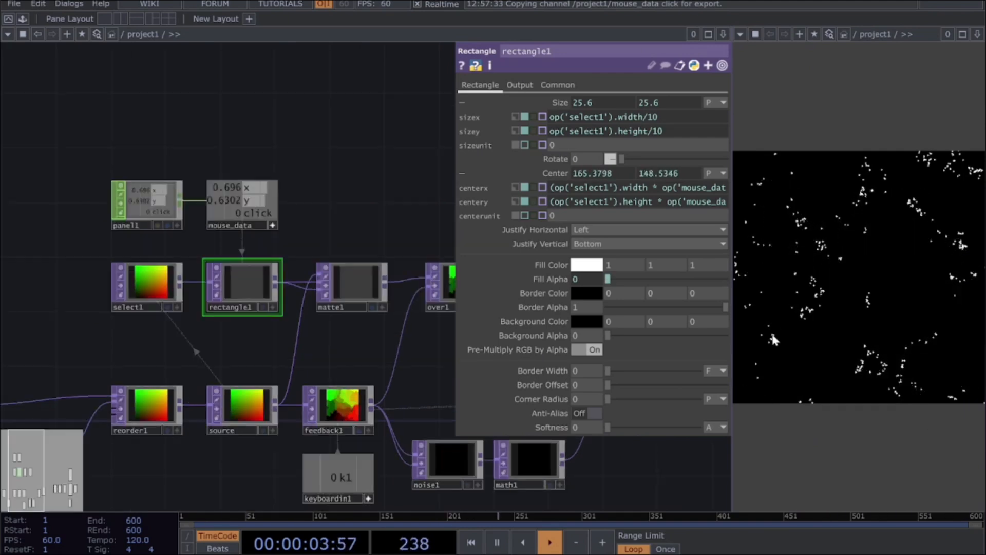
pyautogui.moveTo(773, 254)
pyautogui.mouseDown()
pyautogui.moveTo(843, 352)
pyautogui.moveTo(897, 205)
pyautogui.moveTo(945, 334)
pyautogui.moveTo(923, 383)
pyautogui.moveTo(873, 321)
pyautogui.moveTo(866, 232)
pyautogui.moveTo(854, 232)
pyautogui.mouseUp()
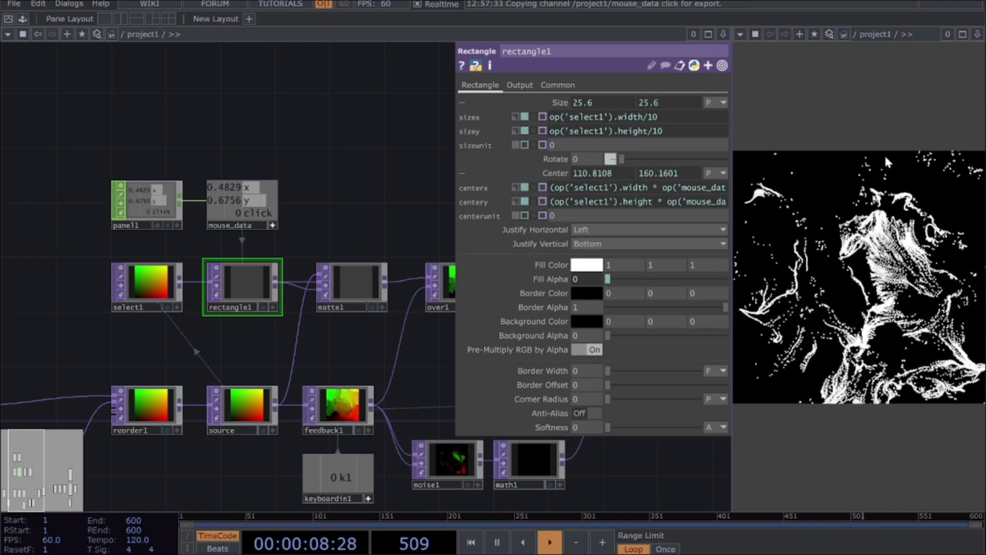
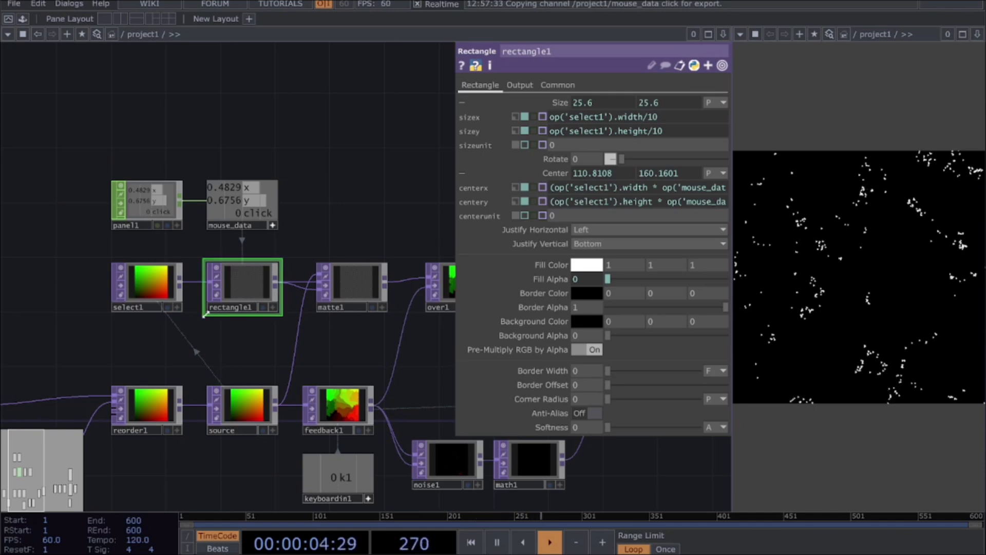
# Step: Add a Select TOP in the empty network area below the reorder1 and source nodes
pyautogui.moveTo(231, 334); pyautogui.dragTo(247, 293)
pyautogui.scroll(-3, 193, 457)
pyautogui.moveTo(199, 368); pyautogui.dragTo(201, 249)
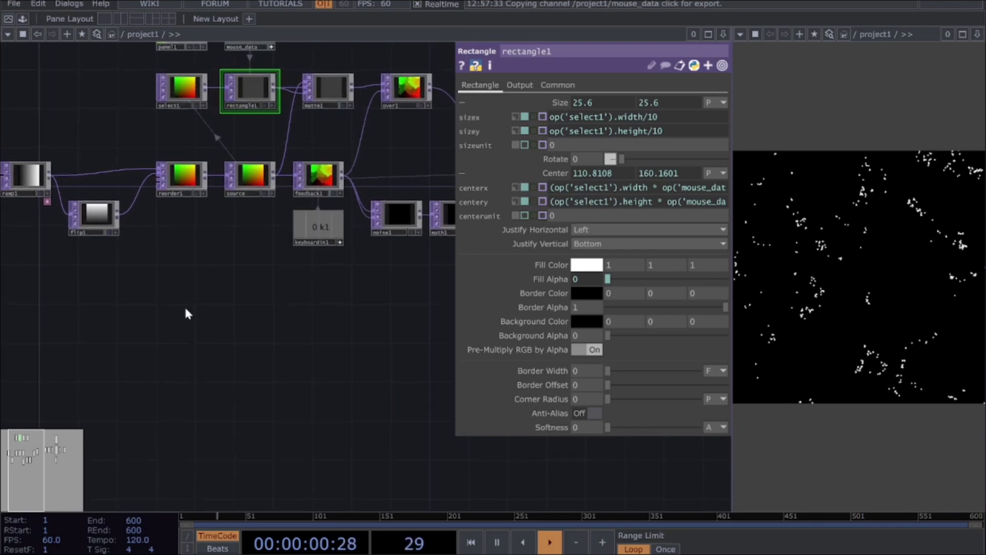
pyautogui.press('Tab')
pyautogui.write('SELEC')
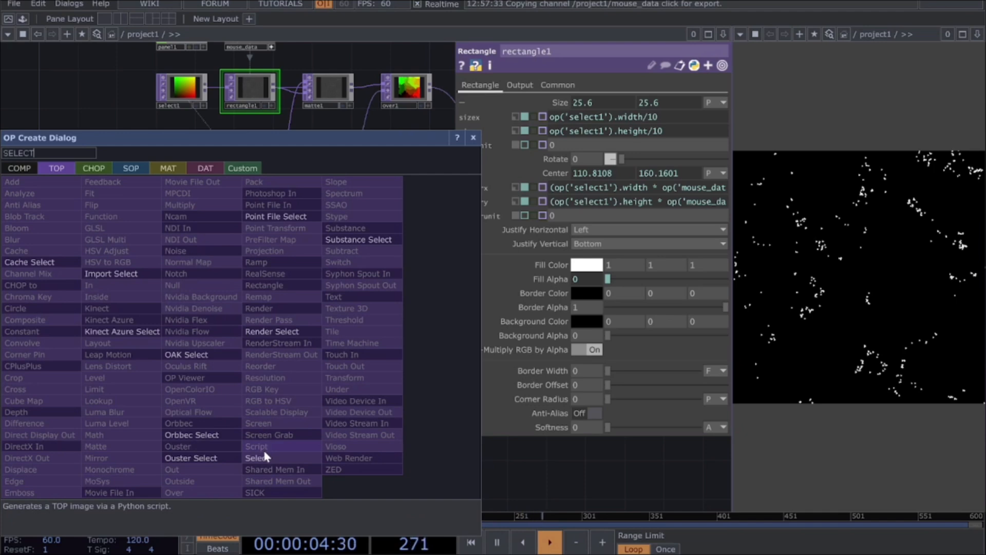
pyautogui.click(261, 458)
pyautogui.click(164, 345)
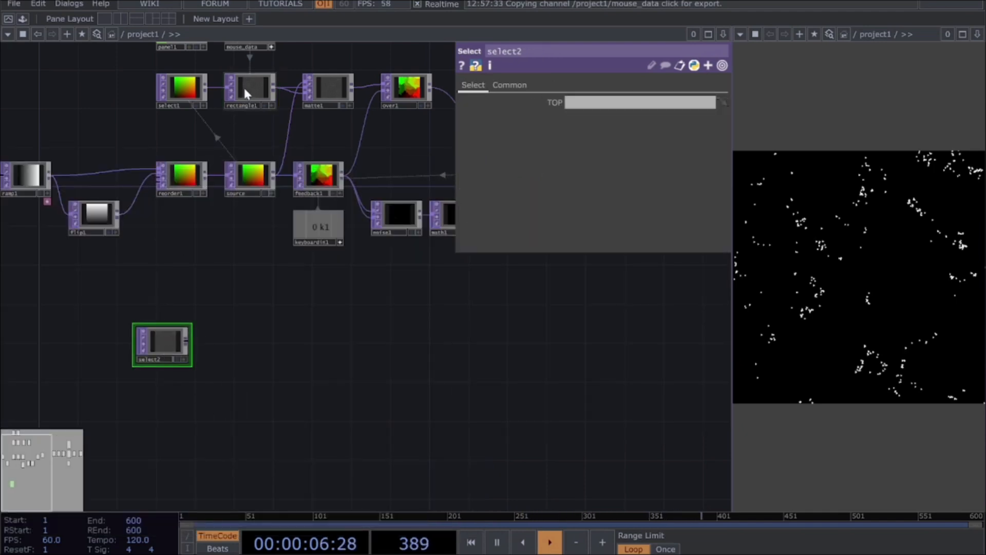
# Step: Set select2's source TOP to rectangle1
pyautogui.moveTo(247, 99); pyautogui.dragTo(164, 359)
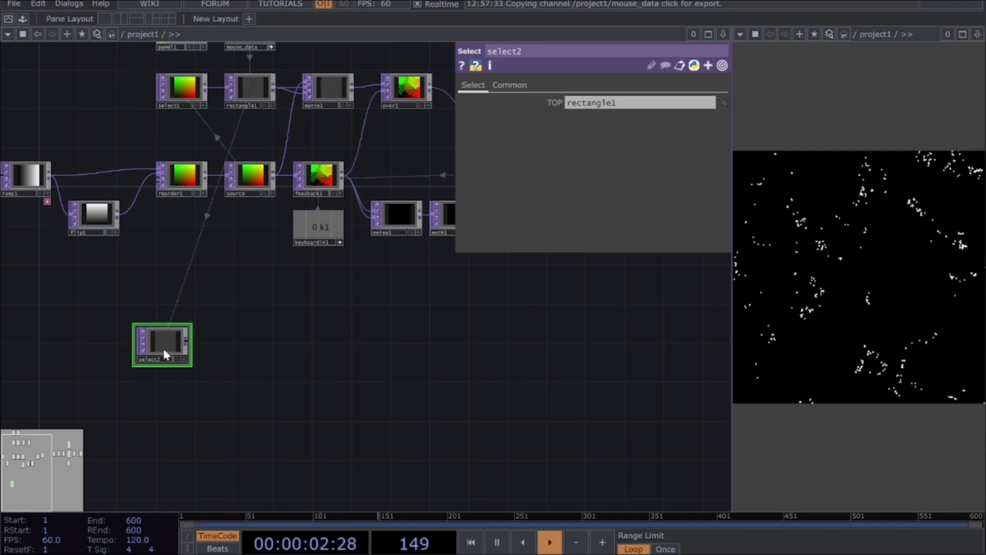
pyautogui.scroll(3, 164, 347)
pyautogui.scroll(2, 168, 353)
pyautogui.scroll(-2, 294, 358)
pyautogui.moveTo(312, 371); pyautogui.dragTo(275, 376)
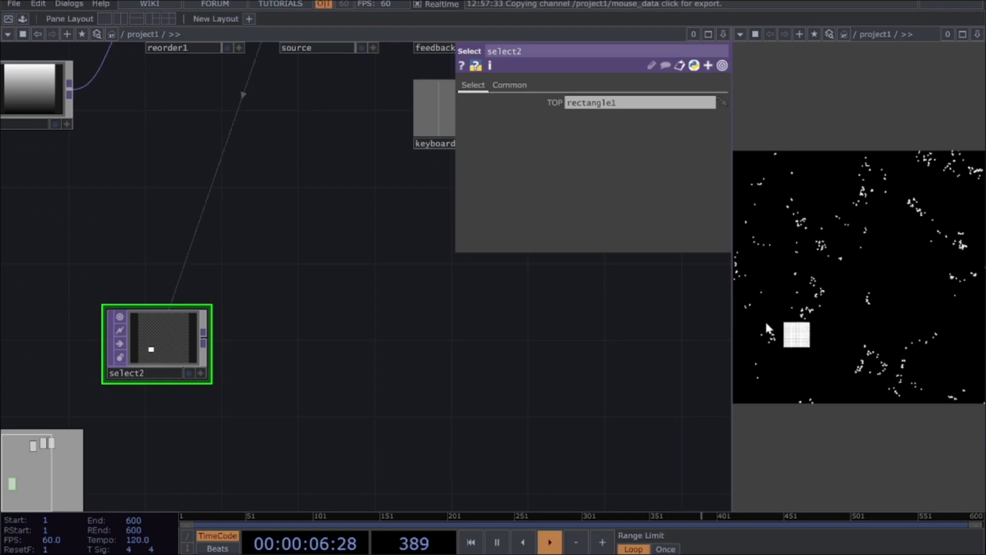
pyautogui.click(68, 5)
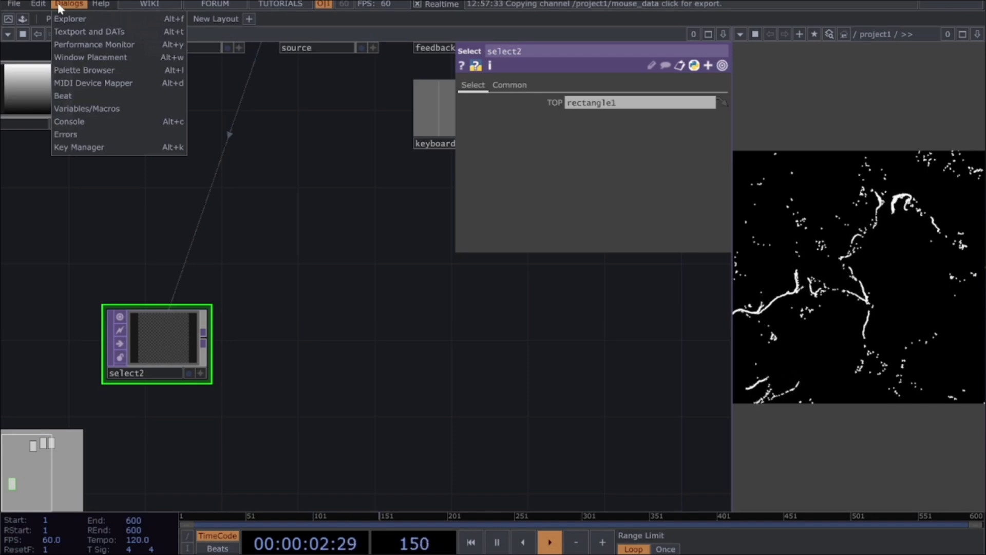
pyautogui.click(328, 238)
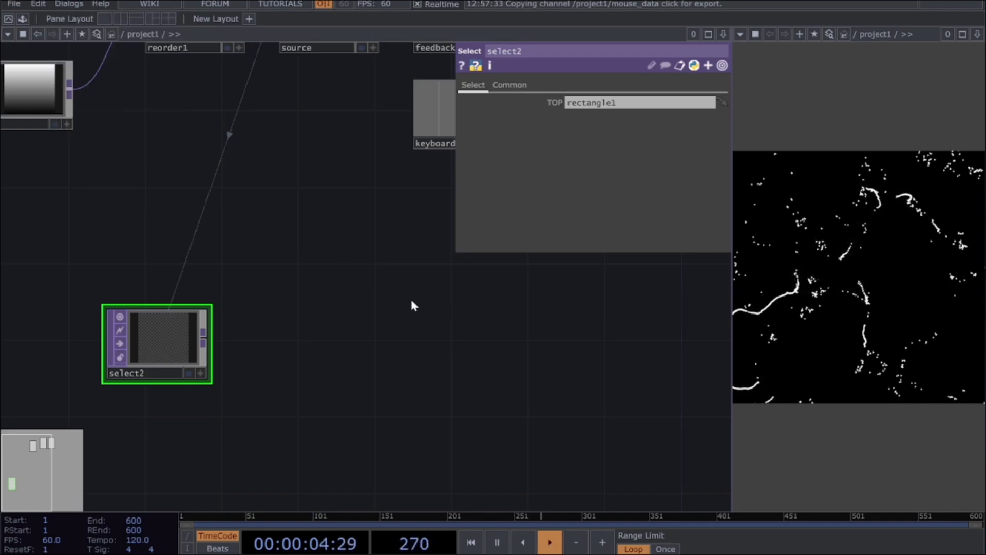
pyautogui.hotkey('alt', 'l')
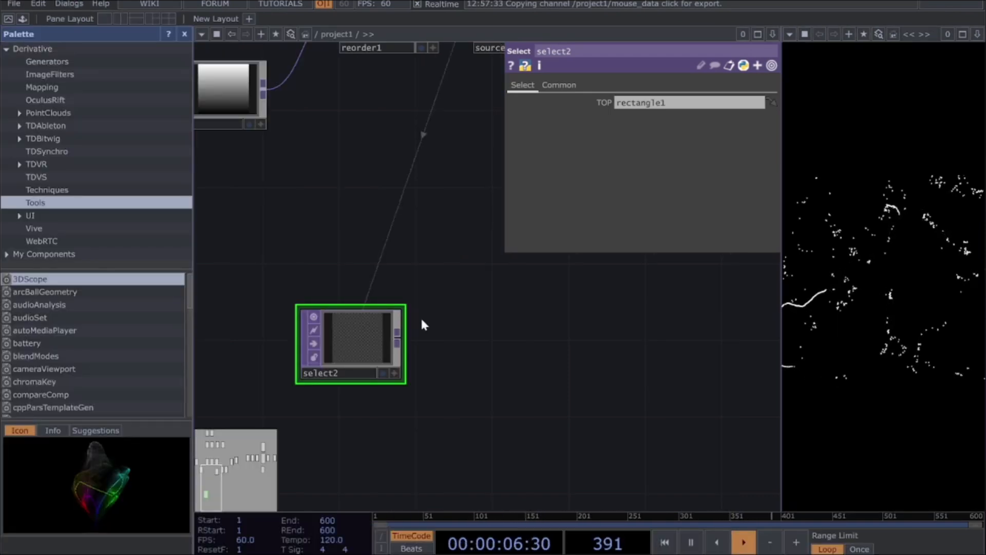
pyautogui.hotkey('alt', 'l')
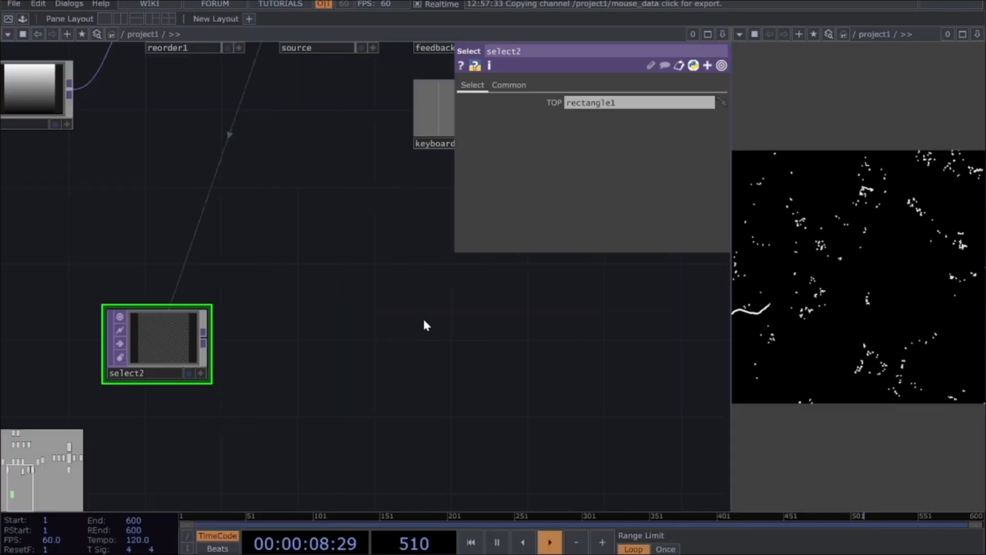
pyautogui.hotkey('alt', 'l')
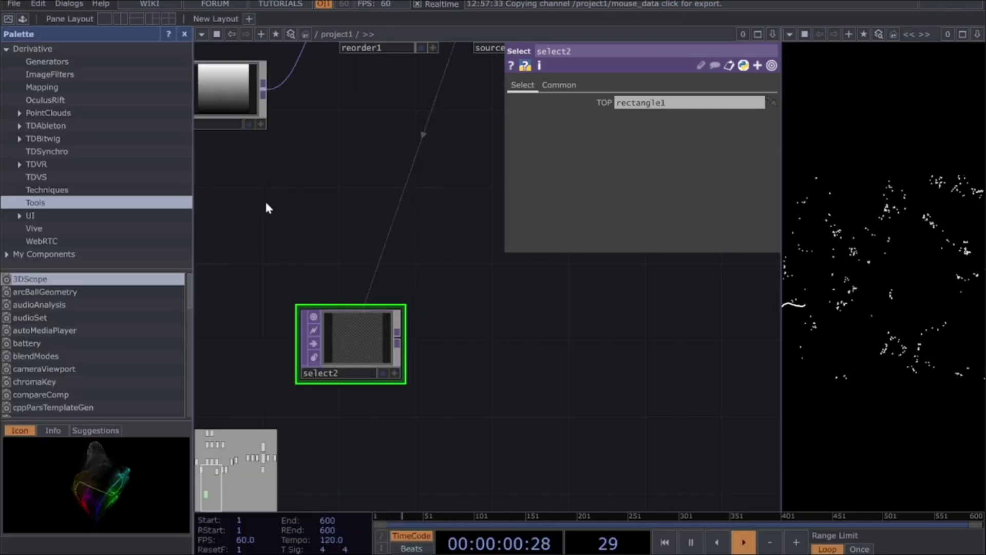
pyautogui.hotkey('alt', 'l')
# Step: Open the Palette Browser and browse the components in the ImageFilters category
pyautogui.click(67, 5)
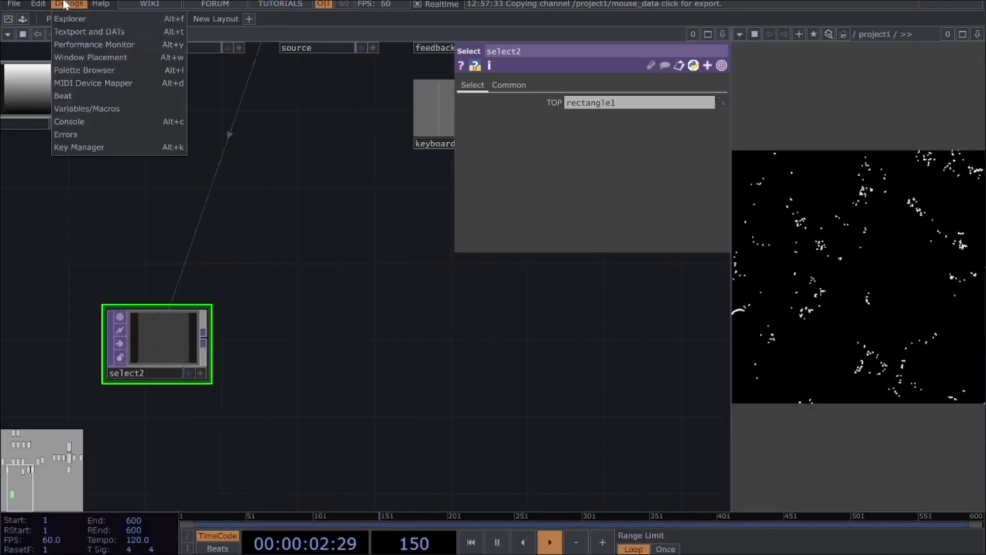
pyautogui.click(79, 70)
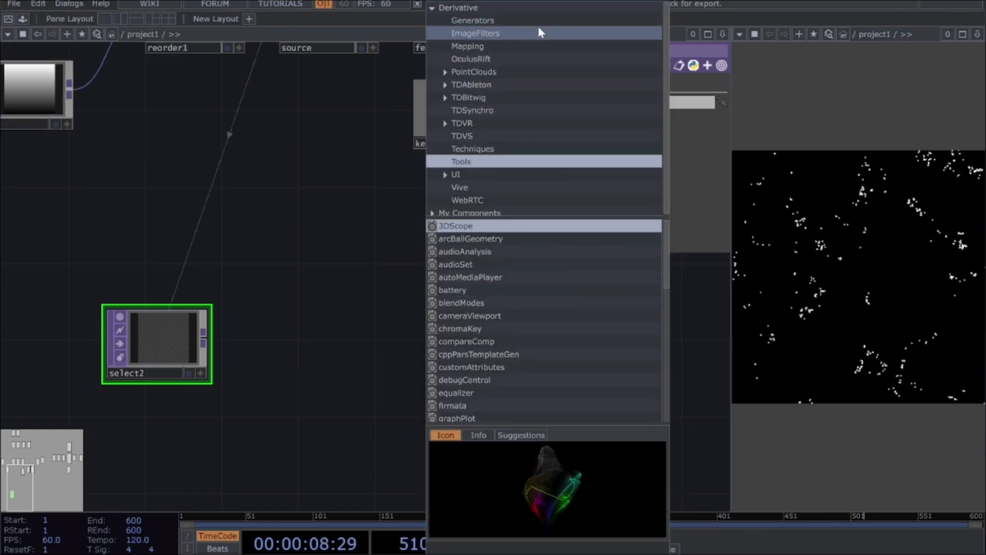
pyautogui.click(465, 34)
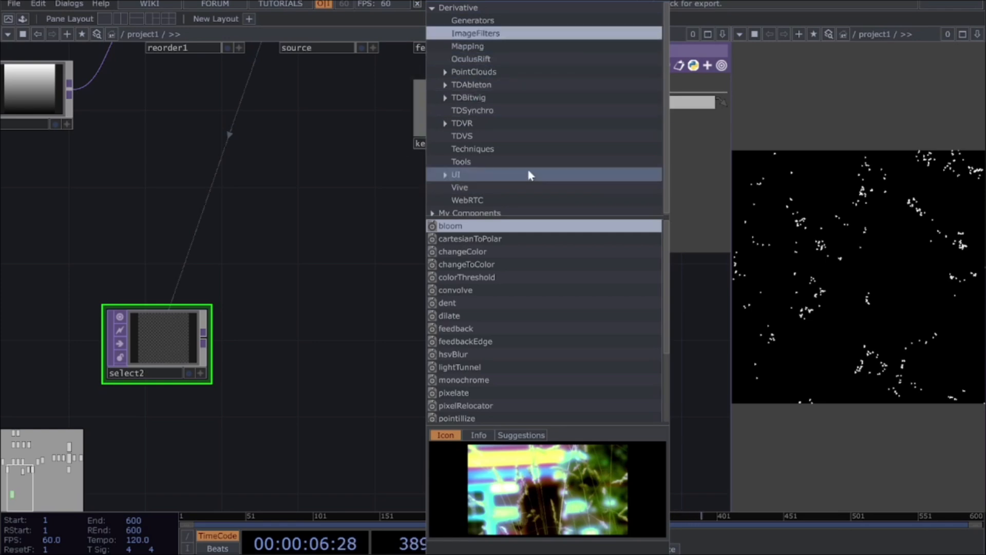
pyautogui.scroll(-3, 534, 420)
pyautogui.scroll(3, 534, 419)
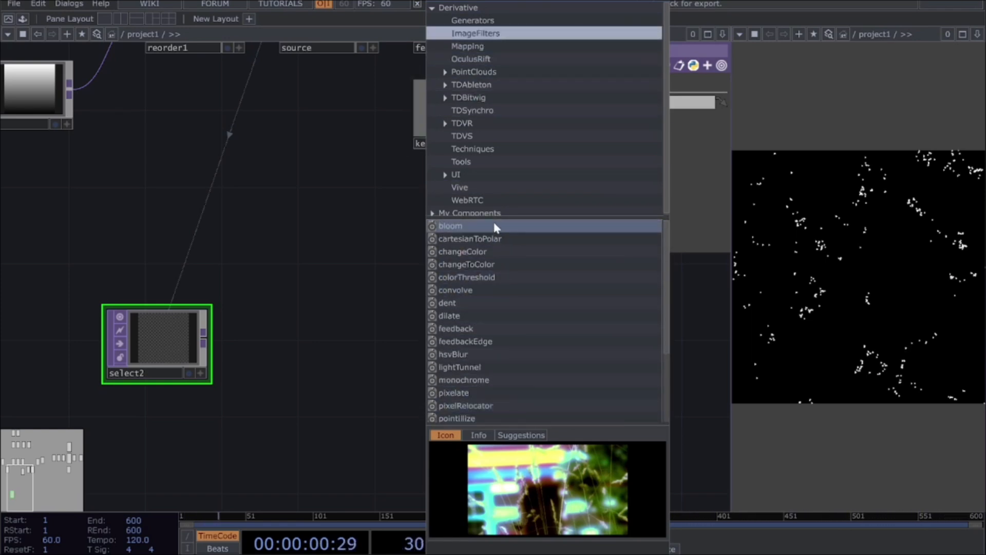
# Step: Place the feedback component from the palette beside select2 and close the Palette Browser
pyautogui.click(474, 331)
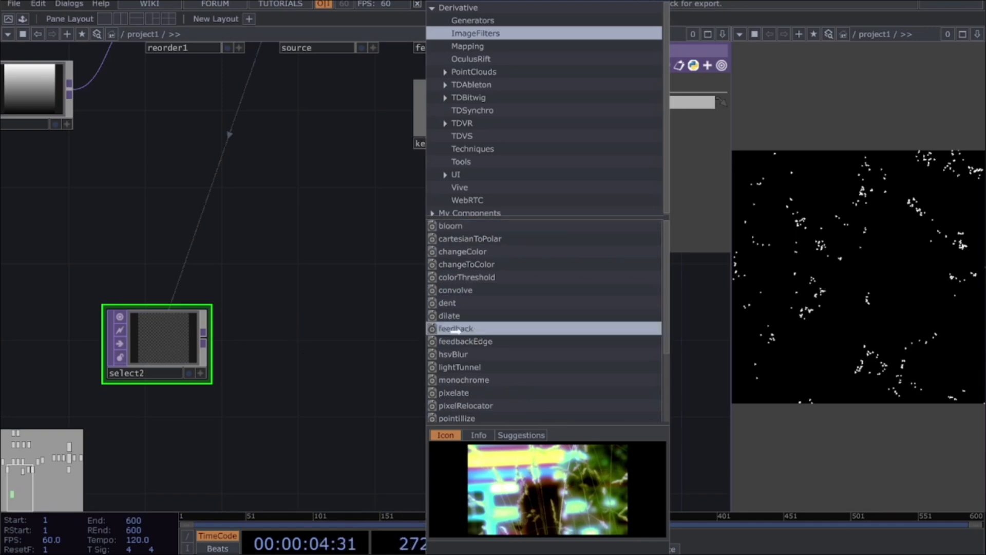
pyautogui.click(473, 329)
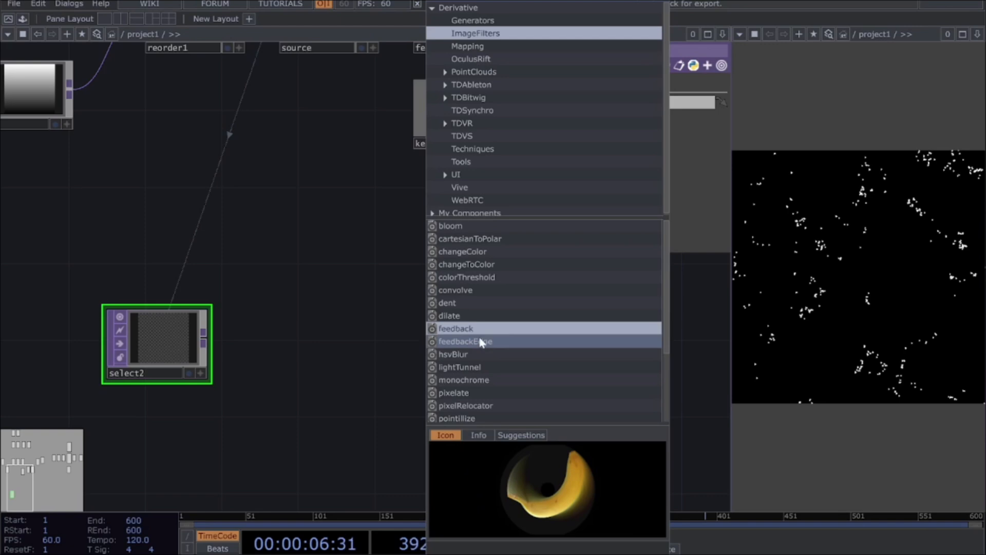
pyautogui.moveTo(380, 316); pyautogui.dragTo(451, 329)
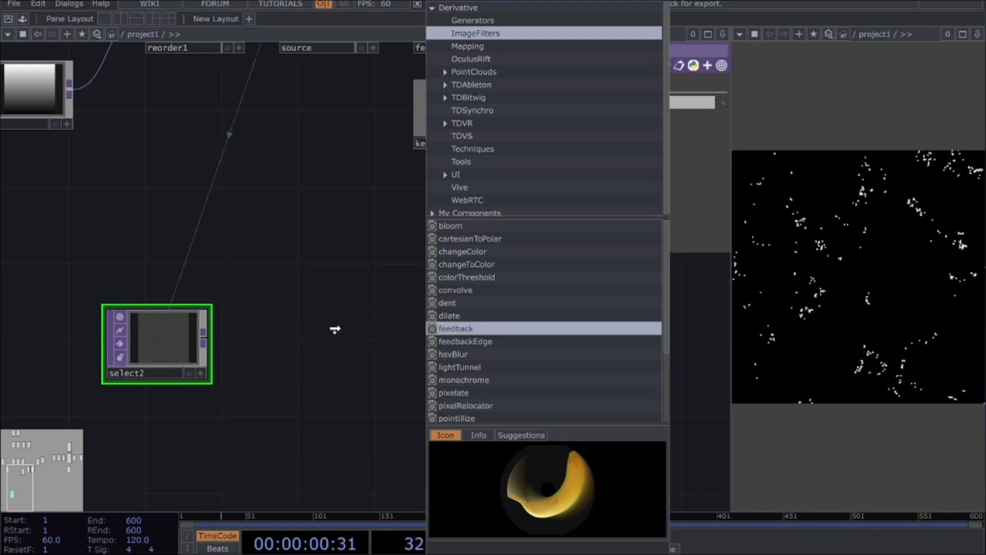
pyautogui.moveTo(336, 328); pyautogui.dragTo(325, 333)
pyautogui.moveTo(378, 278); pyautogui.dragTo(318, 346)
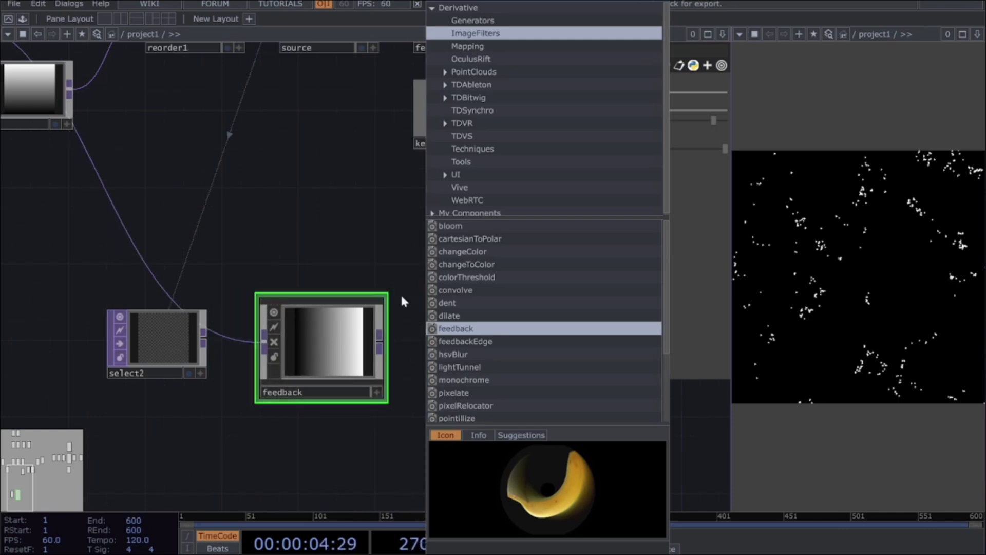
pyautogui.click(668, 2)
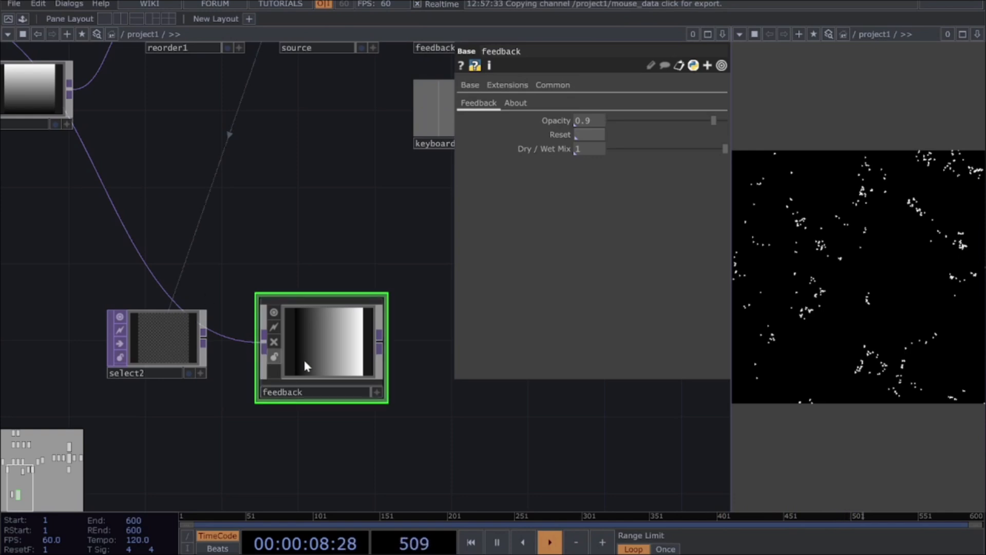
# Step: Replace the ramp1 connection into the feedback component with select2's output, keeping select2 just beside it
pyautogui.moveTo(206, 341); pyautogui.dragTo(211, 449)
pyautogui.moveTo(224, 355); pyautogui.dragTo(219, 336)
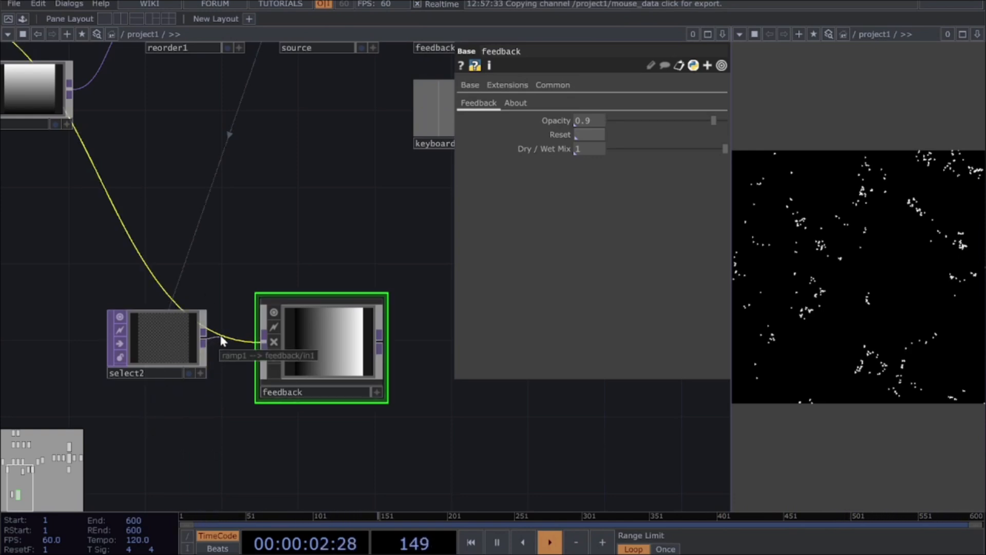
pyautogui.moveTo(167, 357); pyautogui.dragTo(262, 341)
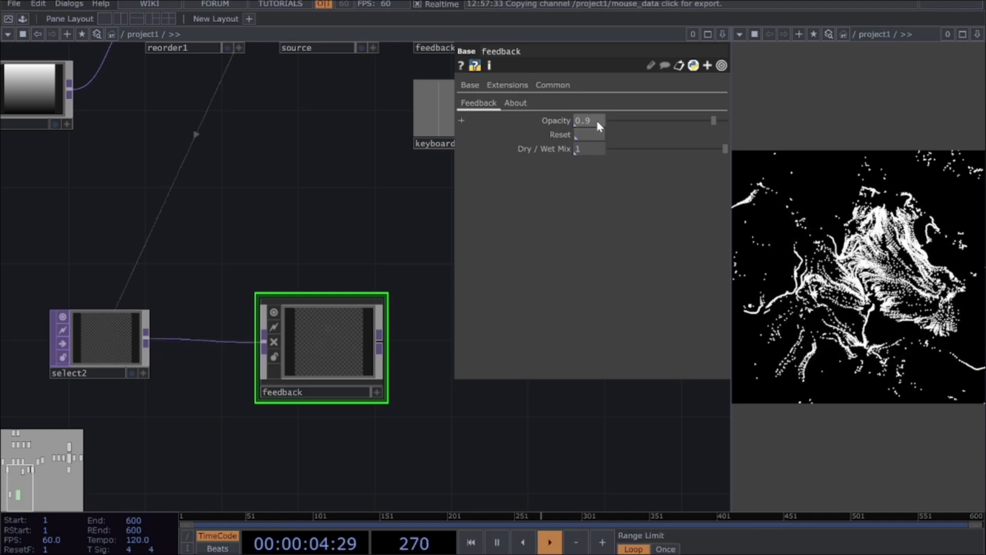
pyautogui.moveTo(136, 341); pyautogui.dragTo(193, 341)
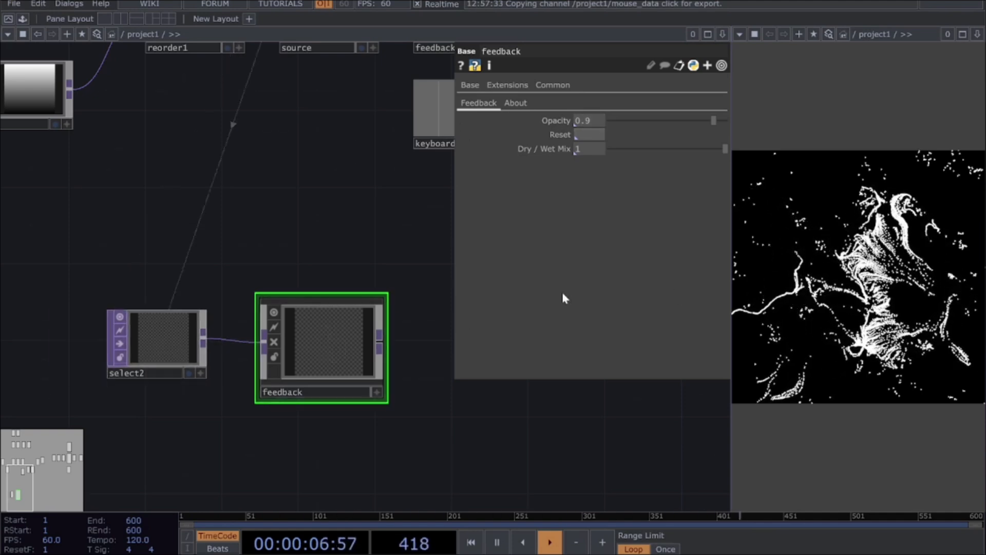
# Step: Set the feedback component's Opacity to 0.99
pyautogui.click(601, 121)
pyautogui.write('9')
pyautogui.press('Return')
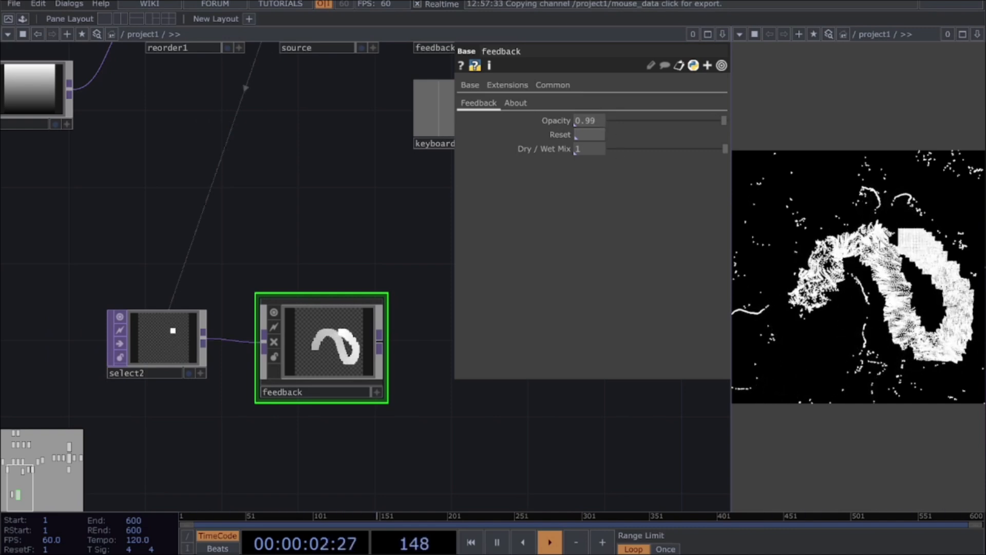
# Step: Paint strokes across the particle viewer to test the trail in the feedback component
pyautogui.moveTo(349, 214); pyautogui.dragTo(254, 211)
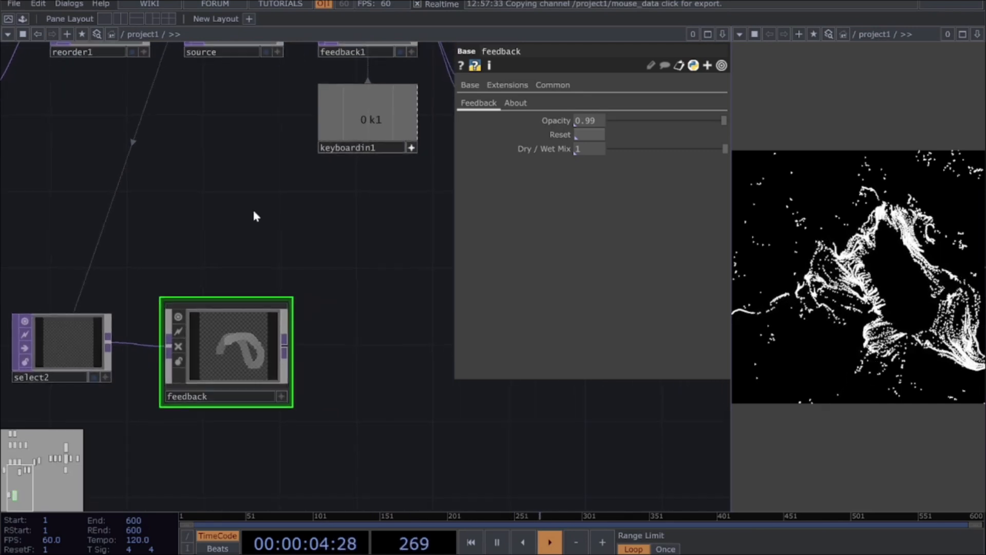
pyautogui.moveTo(793, 266)
pyautogui.mouseDown()
pyautogui.moveTo(906, 309)
pyautogui.moveTo(917, 261)
pyautogui.mouseUp()
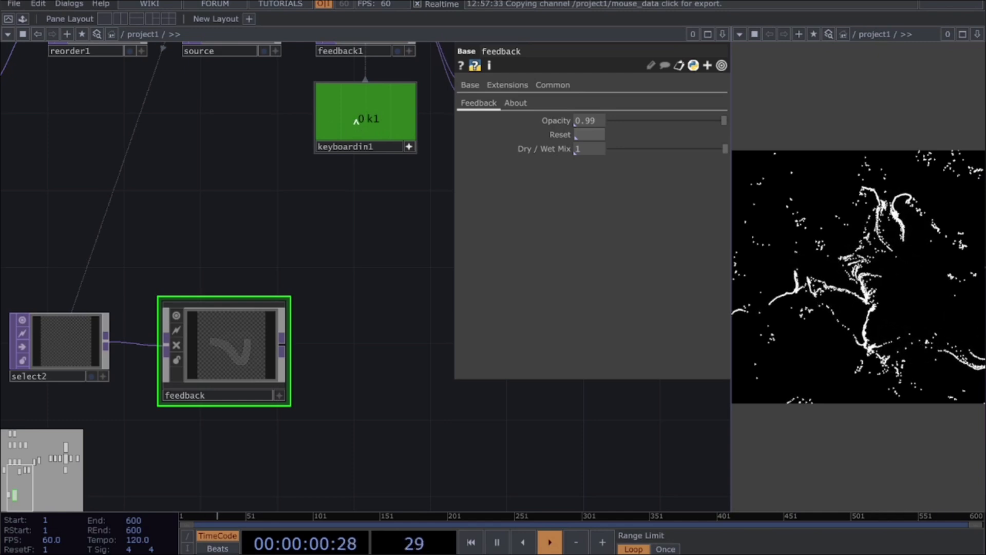
pyautogui.moveTo(840, 273); pyautogui.dragTo(920, 339)
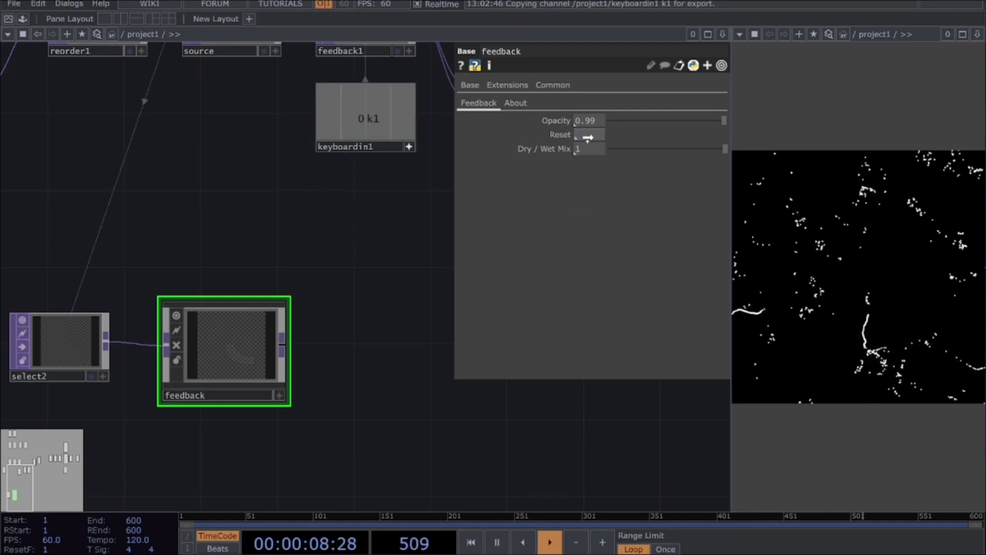
# Step: Link the feedback component's Reset to keyboardin1's k1 channel as a CHOP reference
pyautogui.moveTo(461, 134); pyautogui.dragTo(589, 134)
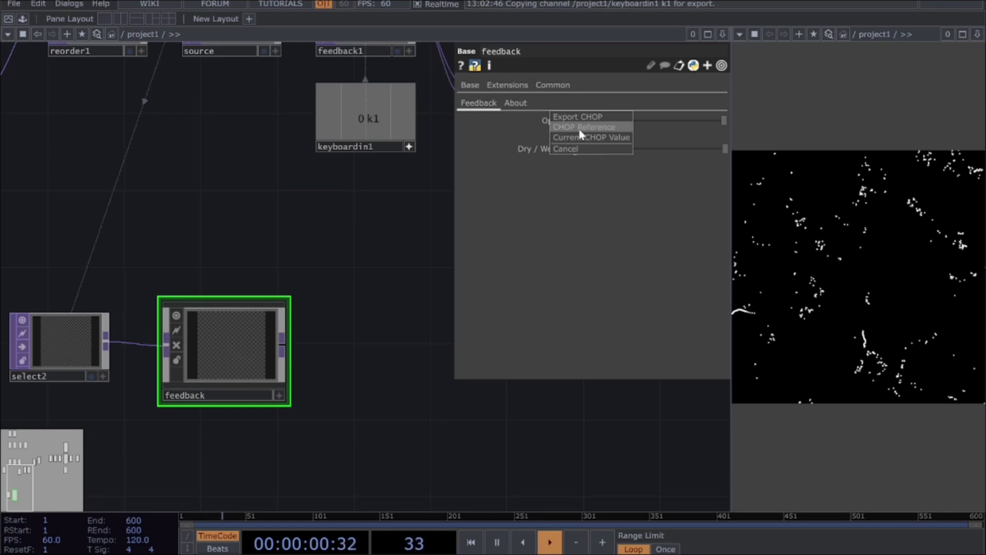
pyautogui.click(583, 128)
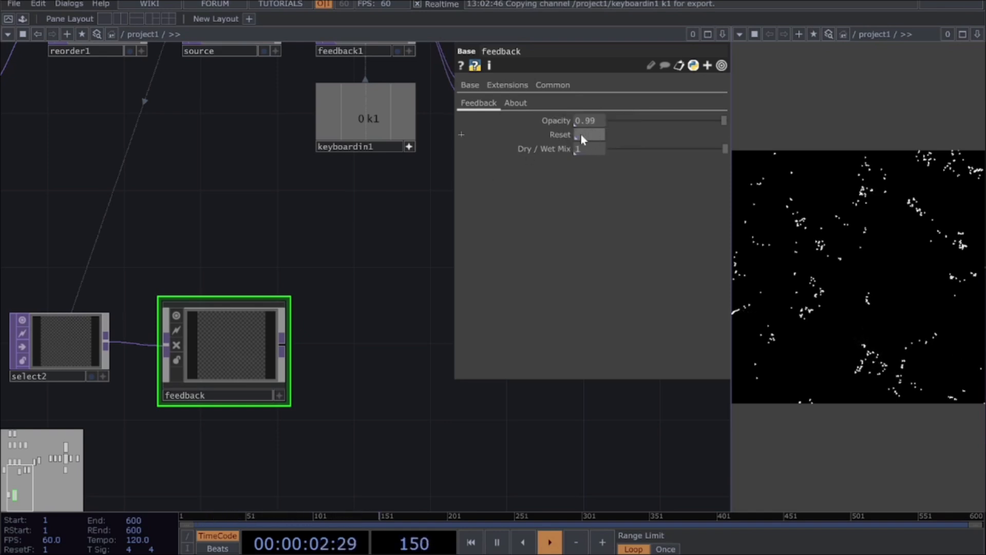
pyautogui.moveTo(335, 133); pyautogui.dragTo(309, 218)
pyautogui.moveTo(600, 133); pyautogui.dragTo(601, 135)
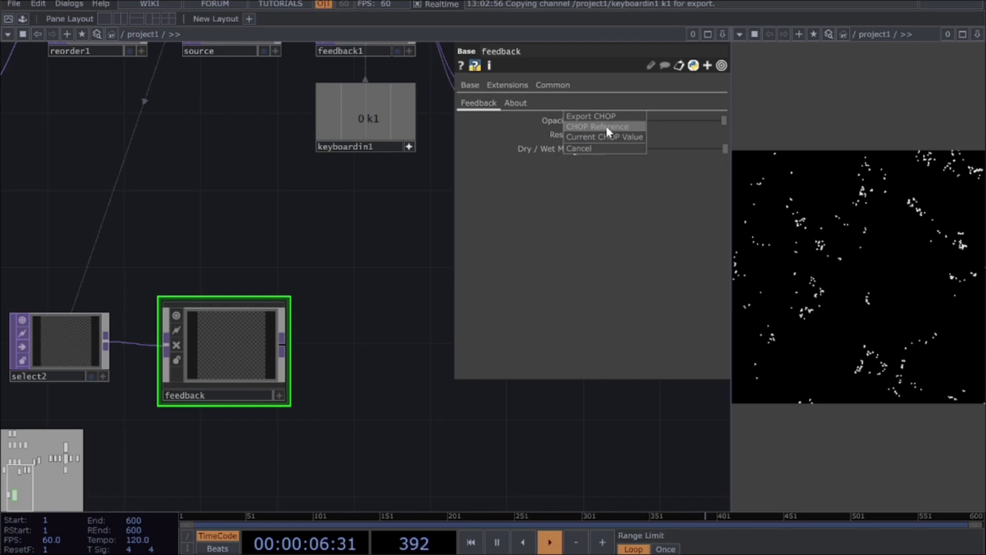
pyautogui.click(607, 128)
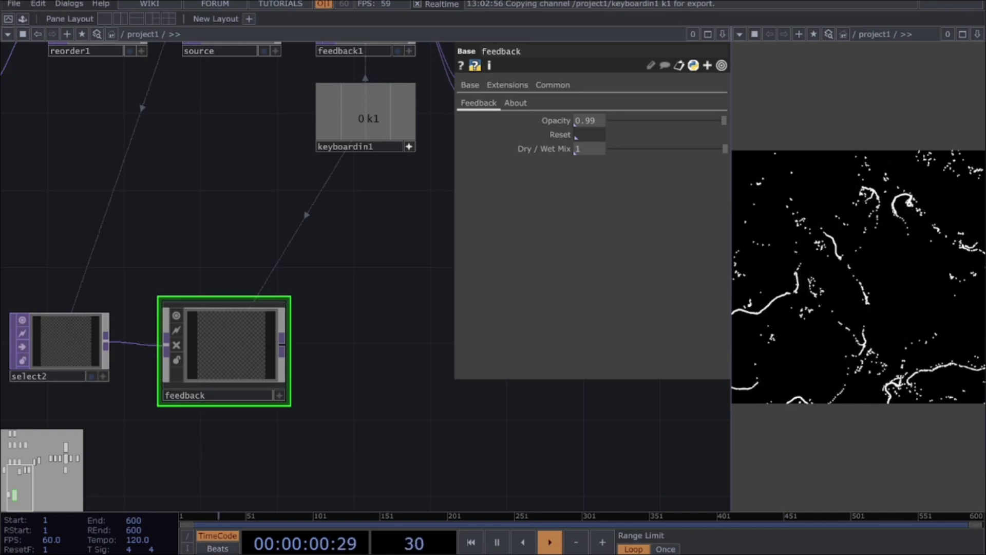
# Step: Add a Null TOP connected to the feedback component's output
pyautogui.moveTo(283, 346); pyautogui.dragTo(366, 344)
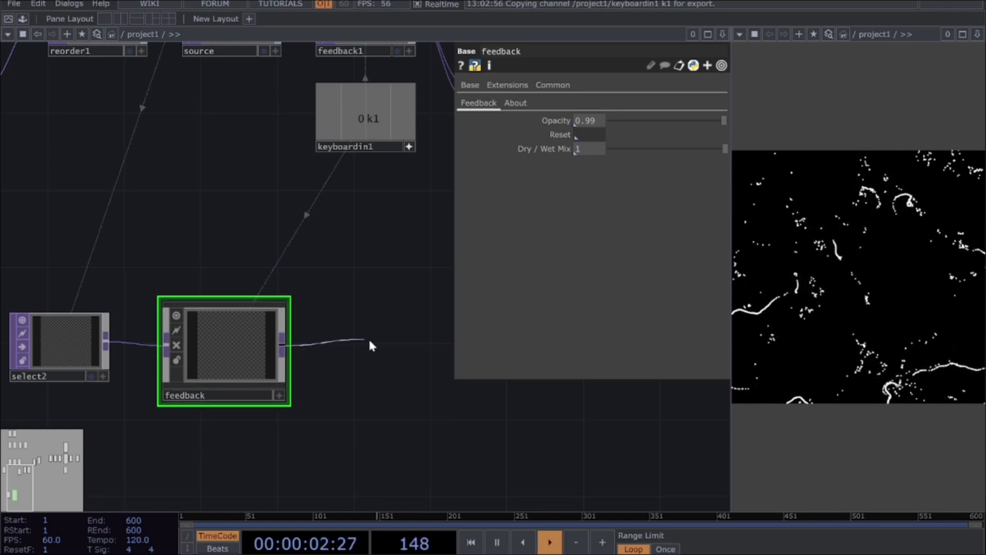
pyautogui.click(383, 347)
pyautogui.write('NU')
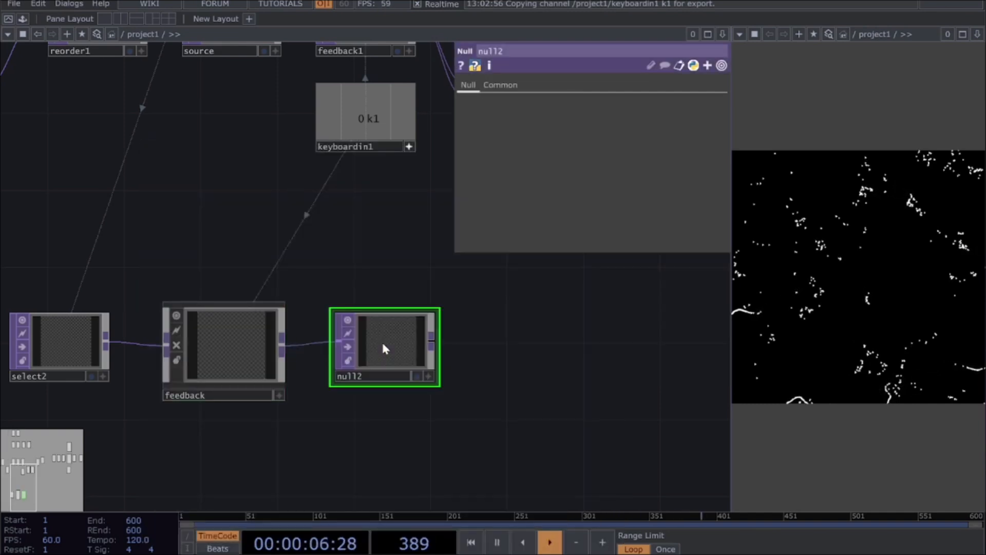
pyautogui.press('Return')
pyautogui.click(381, 340)
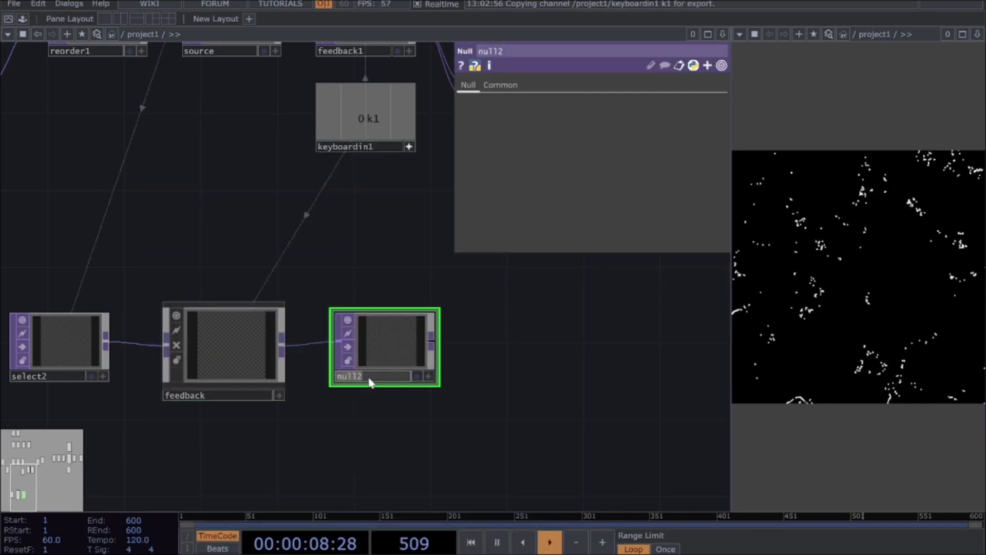
# Step: Rename the new Null TOP as particle_scale and move it farther from the feedback component
pyautogui.press('BackSpace')
pyautogui.press('BackSpace')
pyautogui.press('BackSpace')
pyautogui.press('capslock')
pyautogui.write('part')
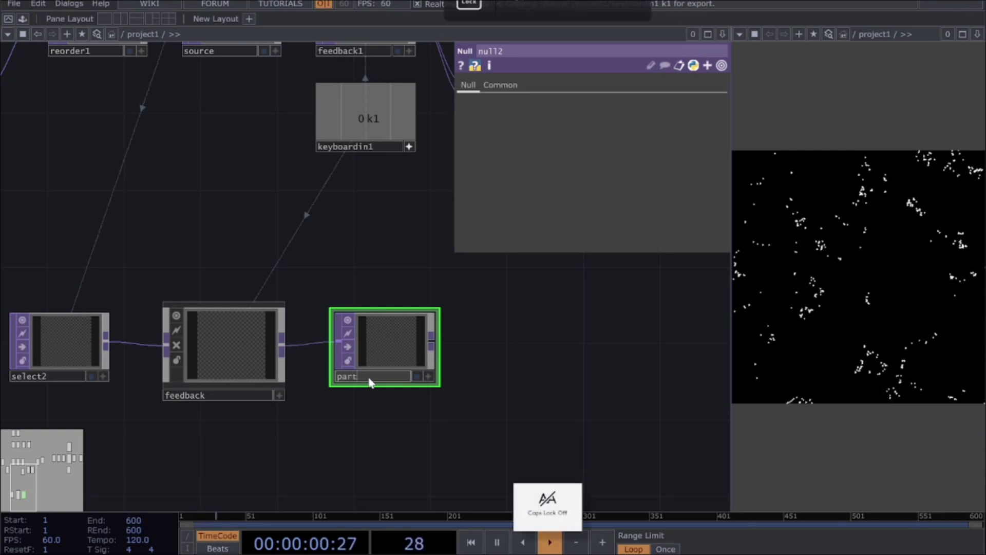
pyautogui.write('icle_scale')
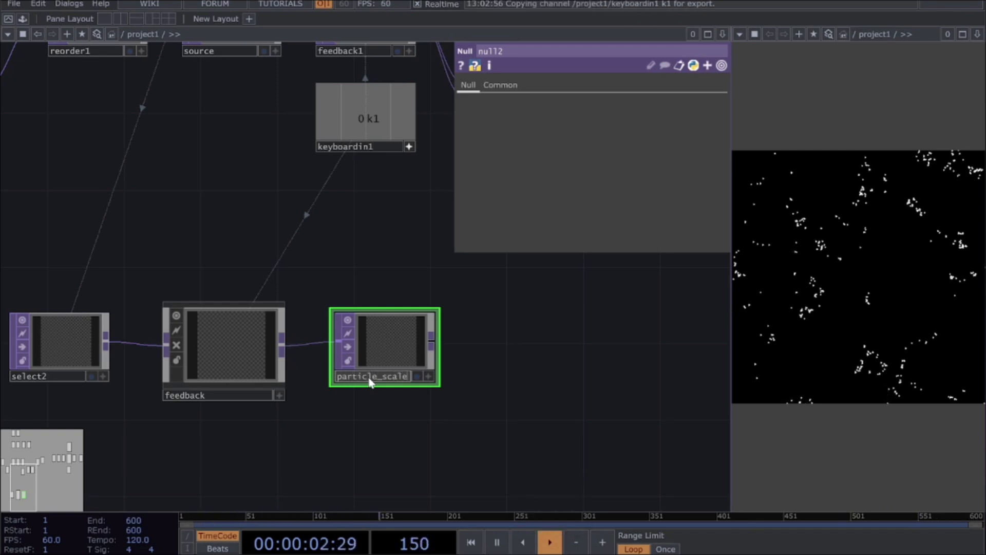
pyautogui.press('Return')
pyautogui.moveTo(418, 354); pyautogui.dragTo(476, 354)
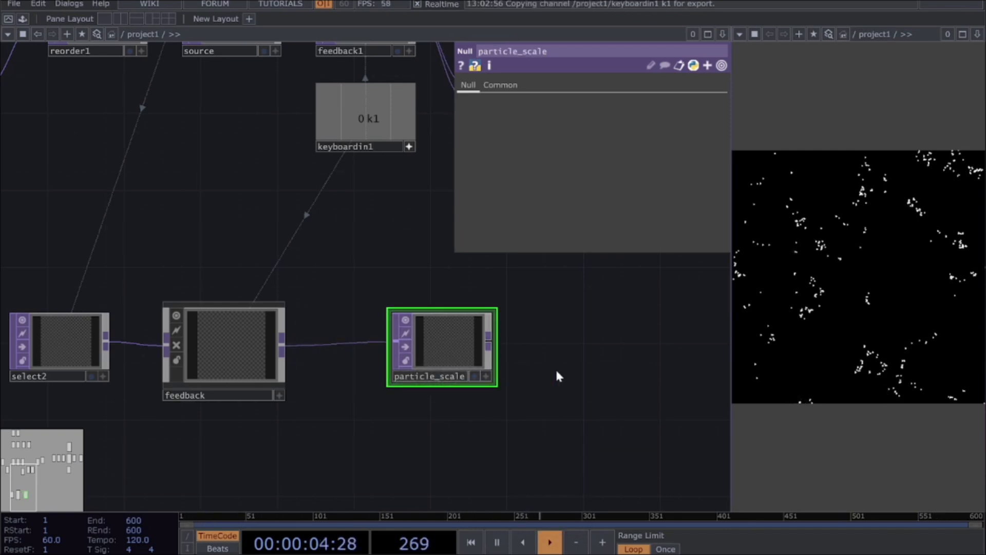
# Step: Move the particle_scale Null farther along the network so it sits beneath the particle_pos Null
pyautogui.scroll(-3, 537, 349)
pyautogui.moveTo(603, 356); pyautogui.dragTo(203, 385)
pyautogui.scroll(-2, 200, 390)
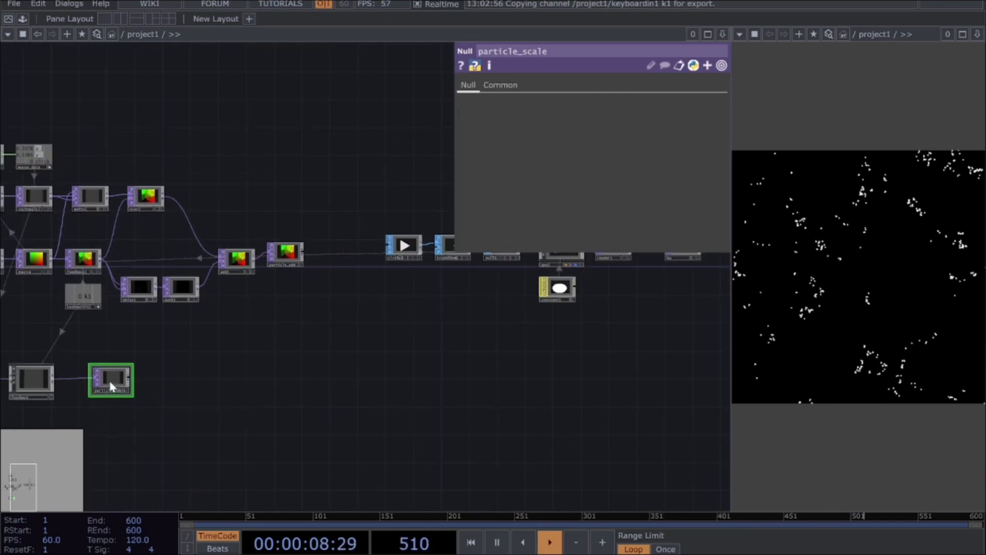
pyautogui.moveTo(114, 376); pyautogui.dragTo(287, 374)
pyautogui.scroll(2, 288, 275)
pyautogui.moveTo(345, 431); pyautogui.dragTo(103, 468)
pyautogui.moveTo(243, 447); pyautogui.dragTo(335, 337)
# Step: Assign particle_scale as geo1's instance Scale OP and set both Scale X and Scale Y to r
pyautogui.click(481, 272)
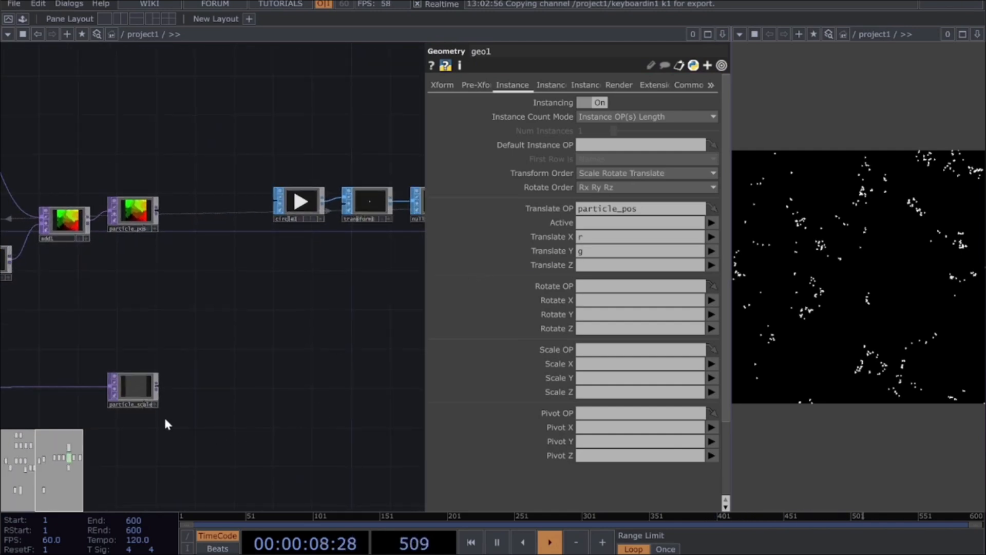
pyautogui.moveTo(136, 398); pyautogui.dragTo(596, 349)
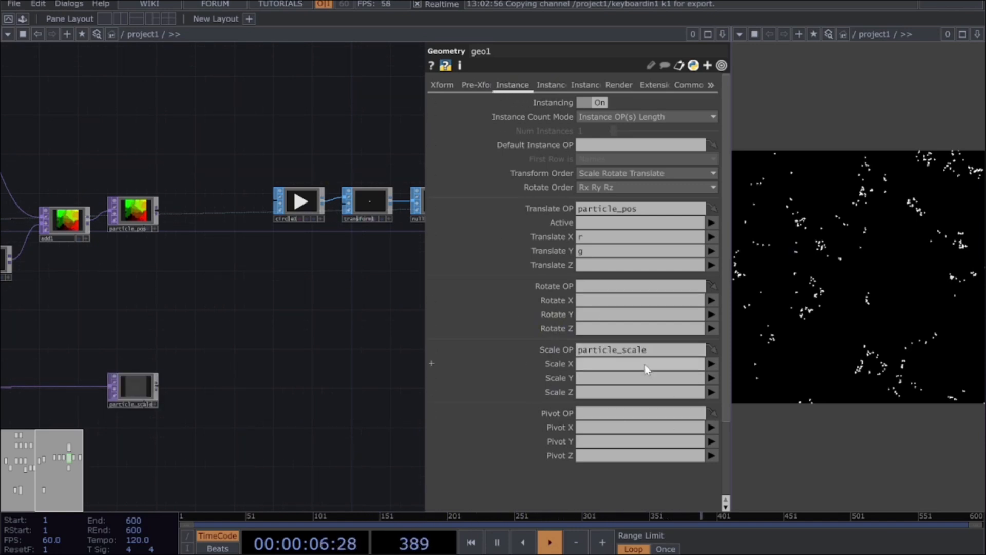
pyautogui.click(640, 382)
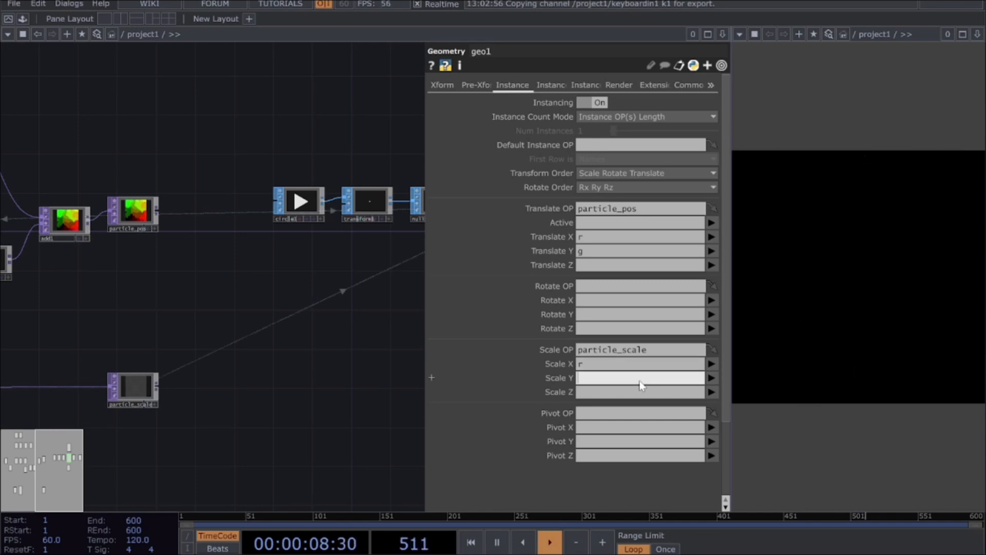
pyautogui.write('r')
pyautogui.press('Return')
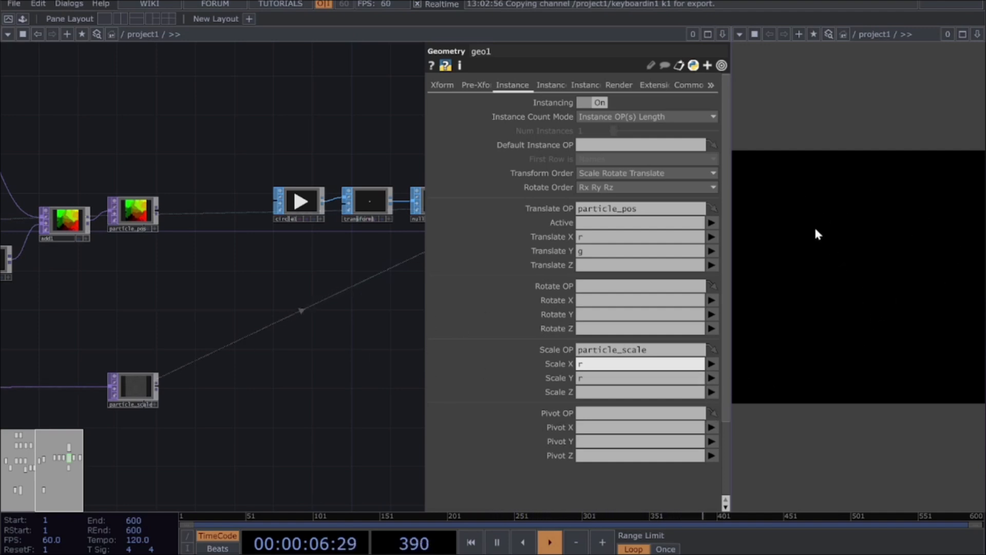
# Step: Paint several strokes across the particle viewer to test the instance scaling
pyautogui.moveTo(831, 312)
pyautogui.mouseDown()
pyautogui.moveTo(832, 236)
pyautogui.moveTo(901, 279)
pyautogui.moveTo(946, 340)
pyautogui.moveTo(950, 214)
pyautogui.mouseUp()
pyautogui.moveTo(795, 198)
pyautogui.mouseDown()
pyautogui.moveTo(772, 248)
pyautogui.moveTo(865, 303)
pyautogui.moveTo(950, 261)
pyautogui.mouseUp()
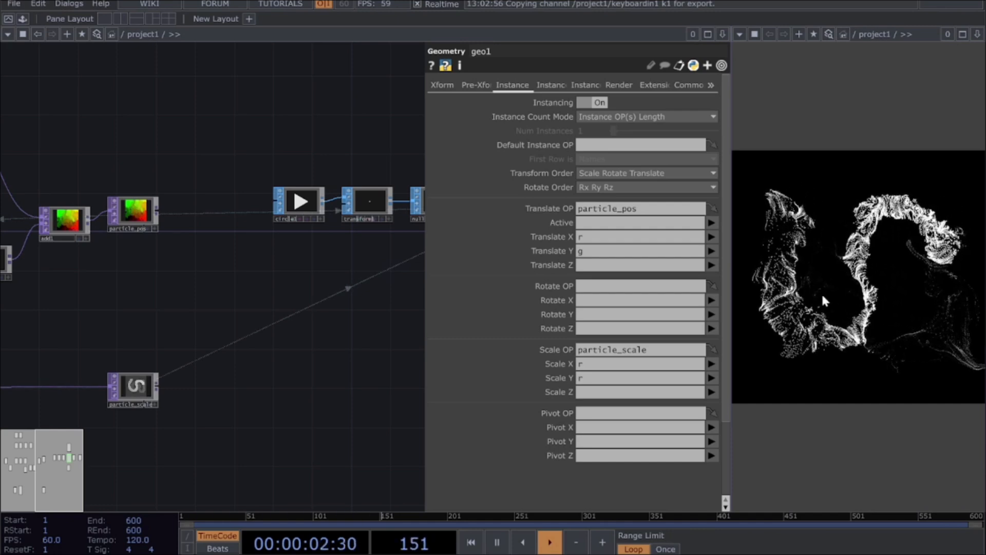
pyautogui.moveTo(836, 218)
pyautogui.mouseDown()
pyautogui.moveTo(895, 312)
pyautogui.moveTo(818, 350)
pyautogui.moveTo(922, 213)
pyautogui.moveTo(839, 246)
pyautogui.mouseUp()
pyautogui.moveTo(760, 205)
pyautogui.mouseDown()
pyautogui.moveTo(796, 395)
pyautogui.moveTo(947, 267)
pyautogui.moveTo(945, 203)
pyautogui.mouseUp()
# Step: Paint another curved stroke in the particle viewer and compare it with the trail in the feedback component
pyautogui.scroll(-1, 312, 449)
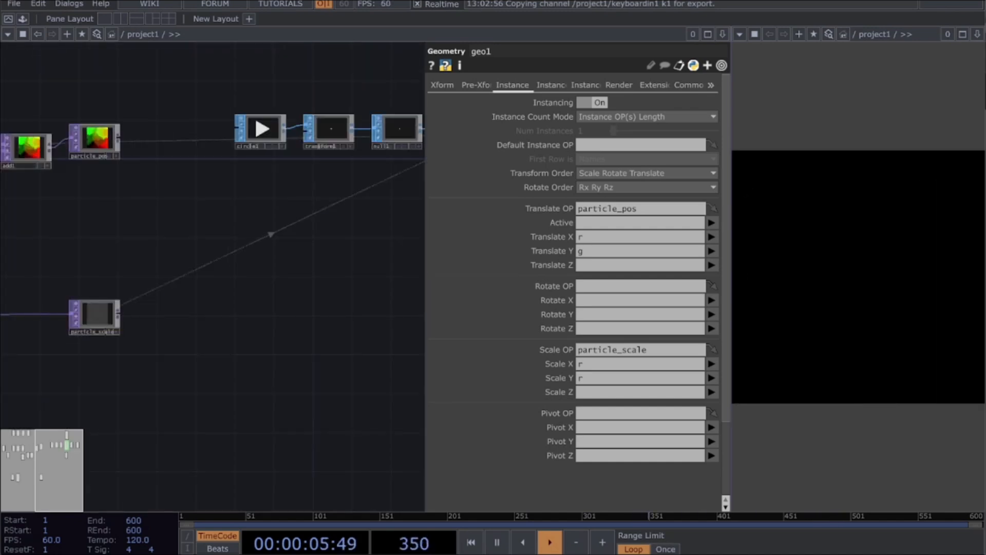
pyautogui.moveTo(183, 395); pyautogui.dragTo(315, 373)
pyautogui.moveTo(85, 400); pyautogui.dragTo(336, 394)
pyautogui.scroll(2, 105, 355)
pyautogui.scroll(-2, 114, 361)
pyautogui.moveTo(868, 328); pyautogui.dragTo(923, 249)
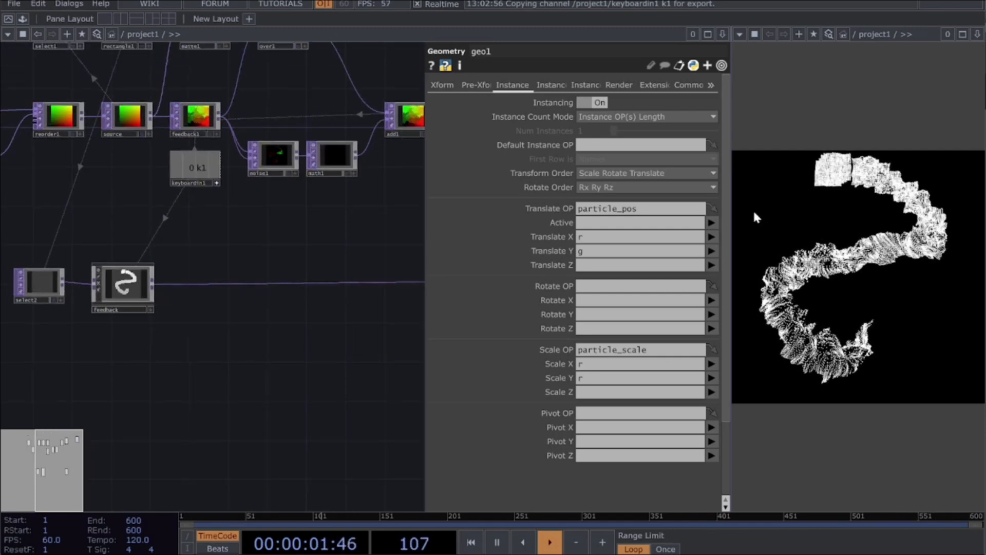
pyautogui.scroll(2, 122, 343)
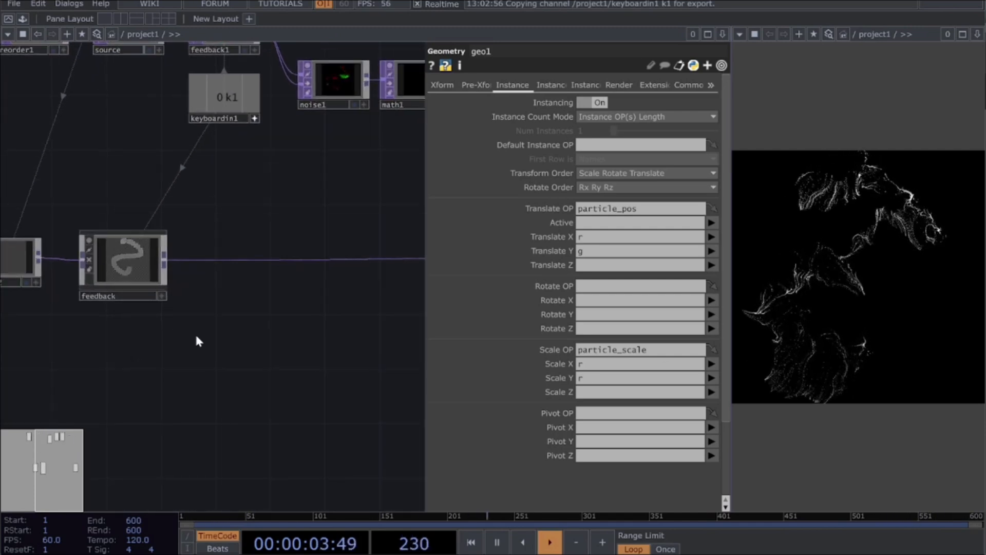
# Step: Switch to the browser and review Derivative's Colour Lover Palette Picker asset page, including its address and palette previews
pyautogui.hotkey('alt', 'Tab')
pyautogui.hotkey('alt', 'Tab')
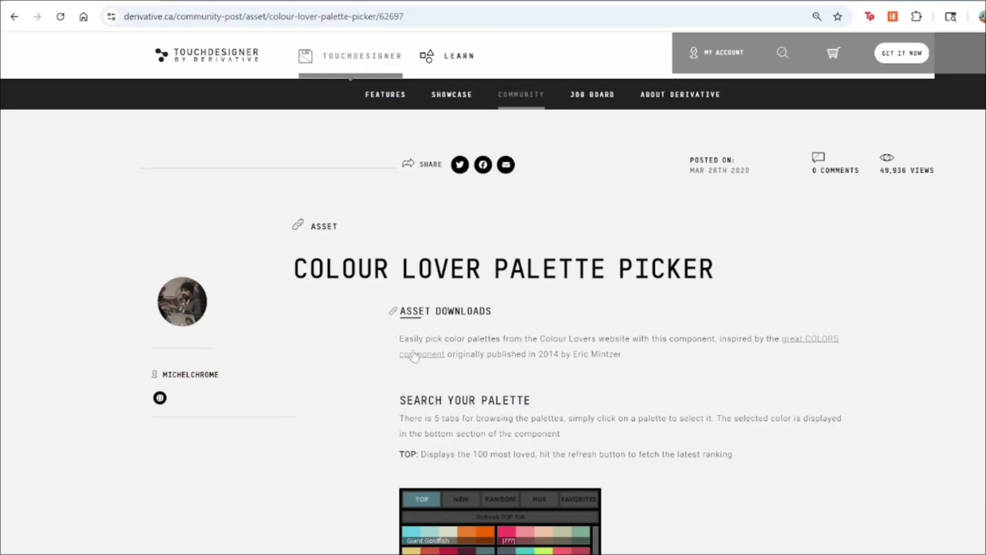
pyautogui.scroll(-3, 411, 367)
pyautogui.scroll(3, 411, 366)
pyautogui.moveTo(126, 23); pyautogui.dragTo(441, 14)
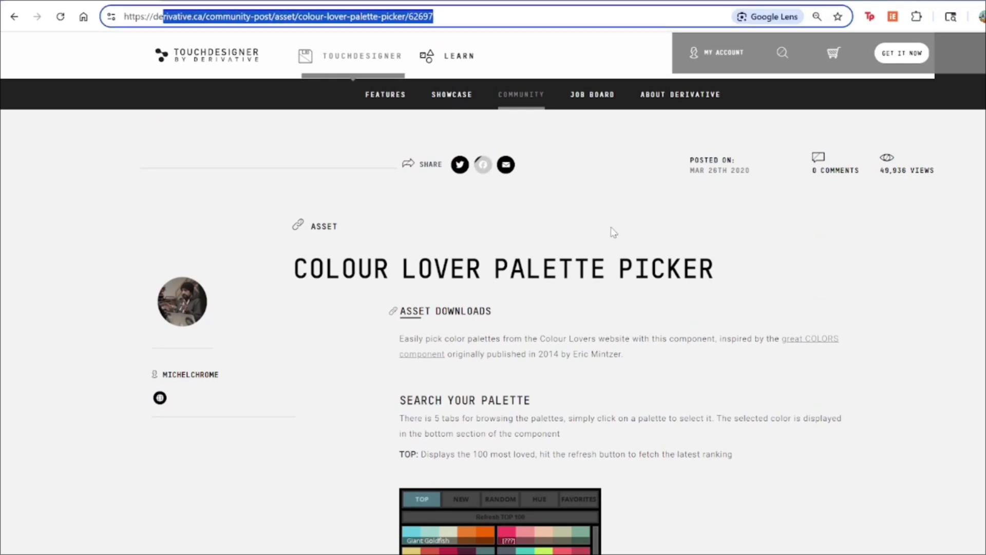
pyautogui.scroll(-7, 617, 301)
pyautogui.scroll(-2, 693, 375)
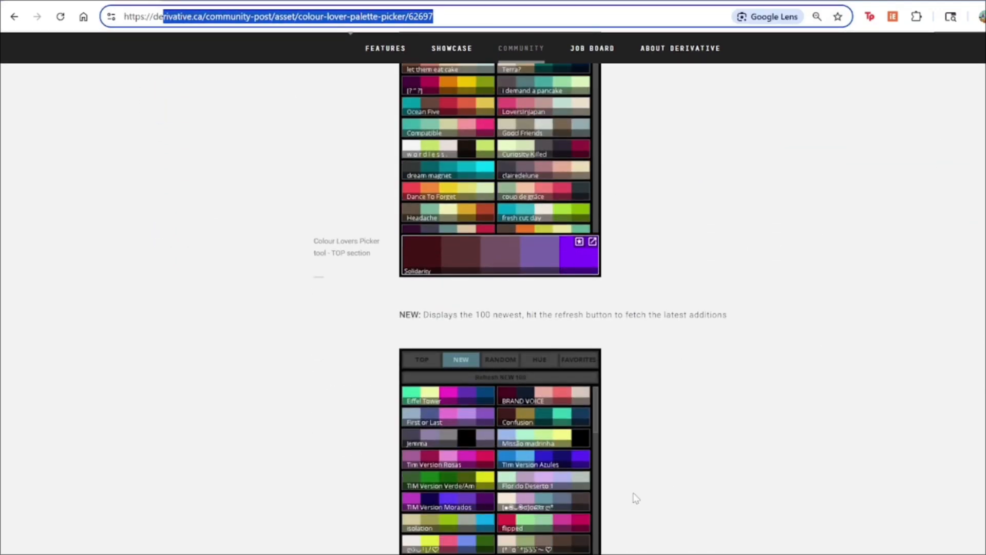
# Step: Switch back to the TouchDesigner project and open the Palette Browser
pyautogui.press('super+Tab')
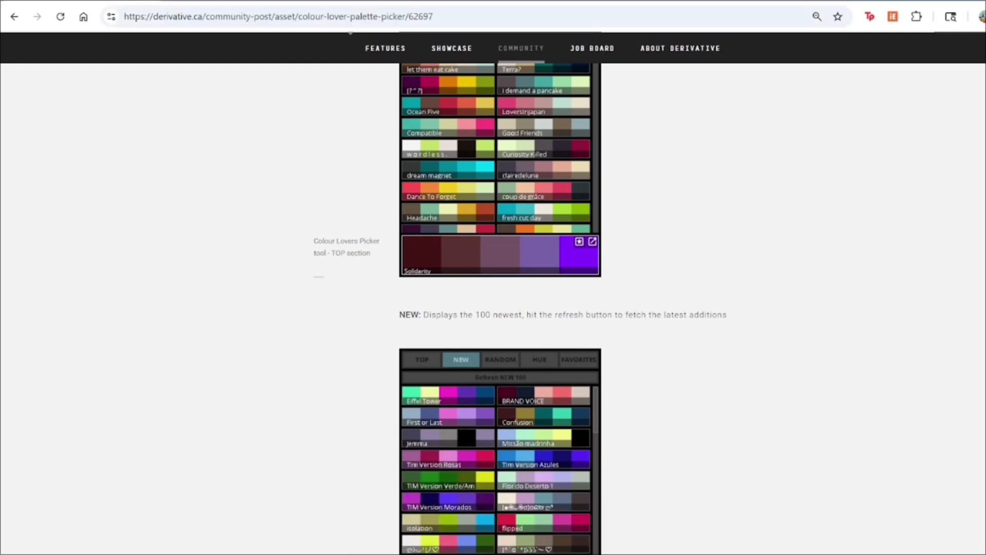
pyautogui.moveTo(691, 554)
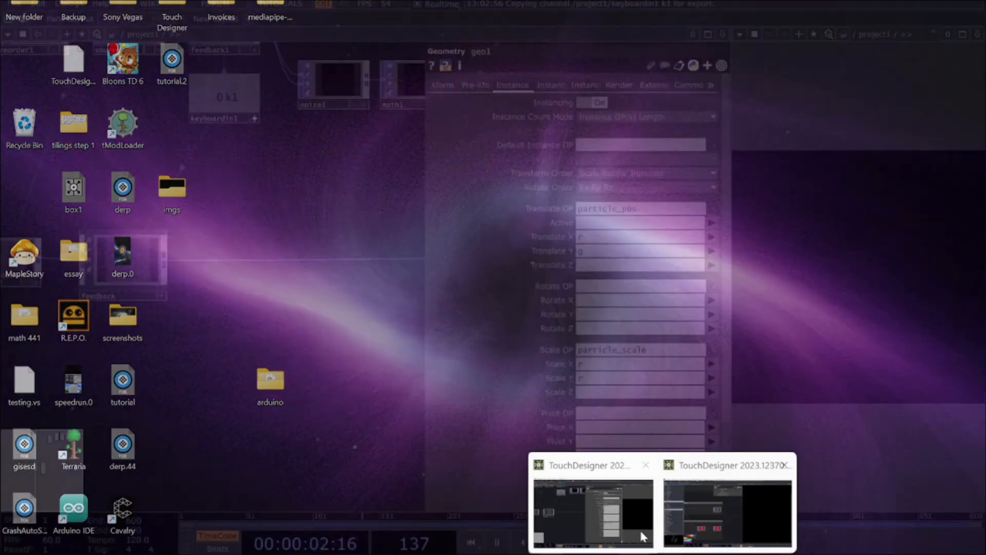
pyautogui.click(640, 528)
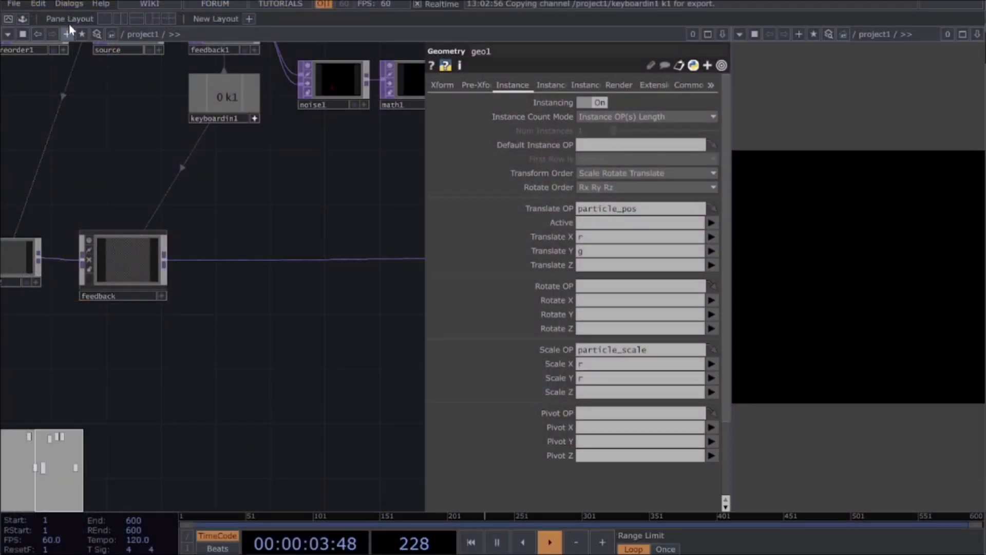
pyautogui.click(69, 5)
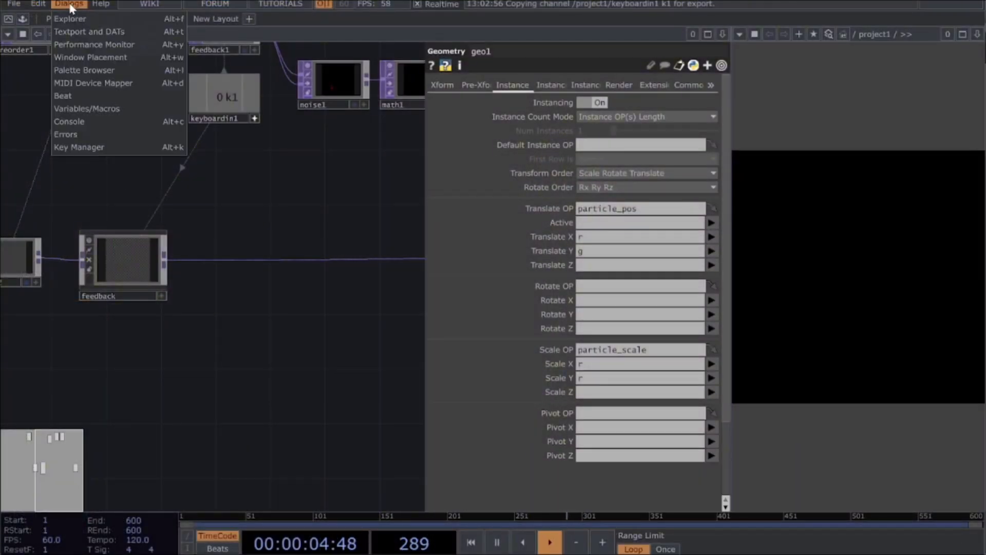
pyautogui.click(91, 68)
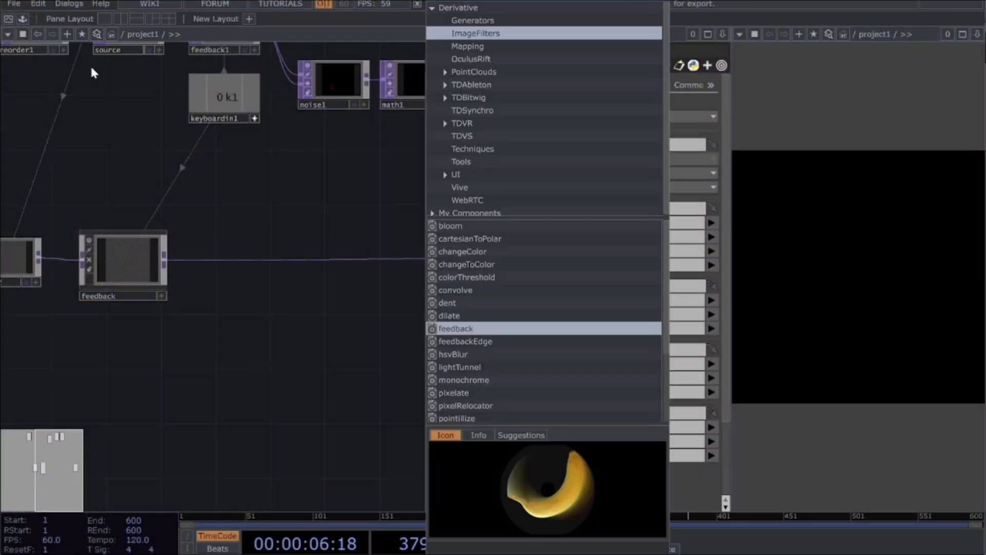
# Step: Add colour_lovers_picker_1 from the tops graphics folder of My Components, place it below the feedback component, and close the Palette Browser
pyautogui.click(472, 212)
pyautogui.click(469, 211)
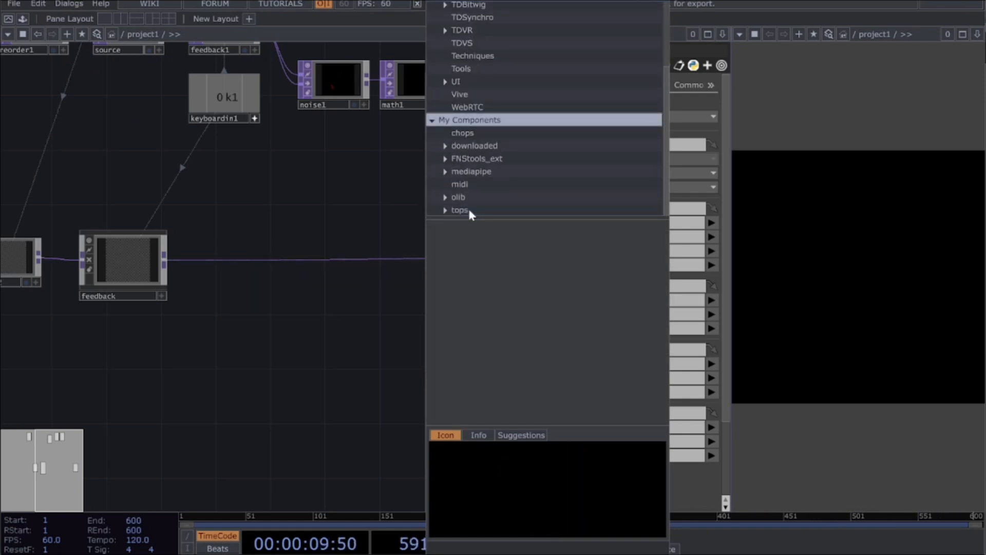
pyautogui.scroll(-3, 504, 297)
pyautogui.scroll(-2, 506, 306)
pyautogui.scroll(2, 506, 307)
pyautogui.scroll(3, 502, 288)
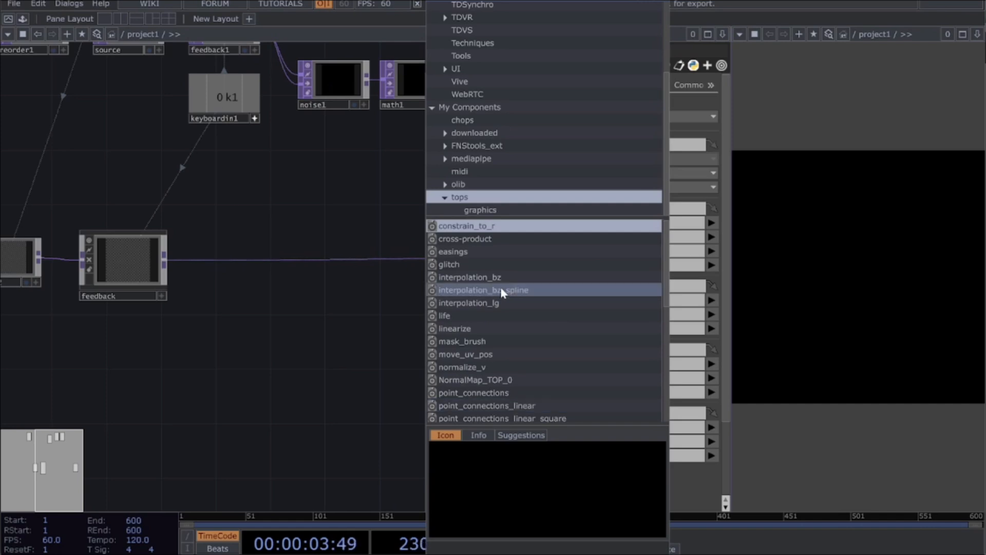
pyautogui.click(492, 208)
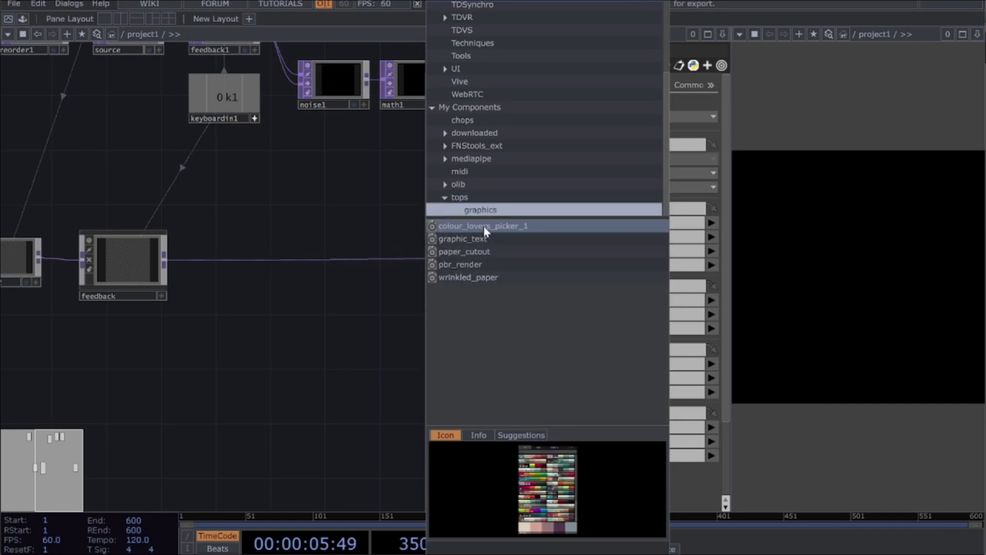
pyautogui.moveTo(484, 230); pyautogui.dragTo(310, 260)
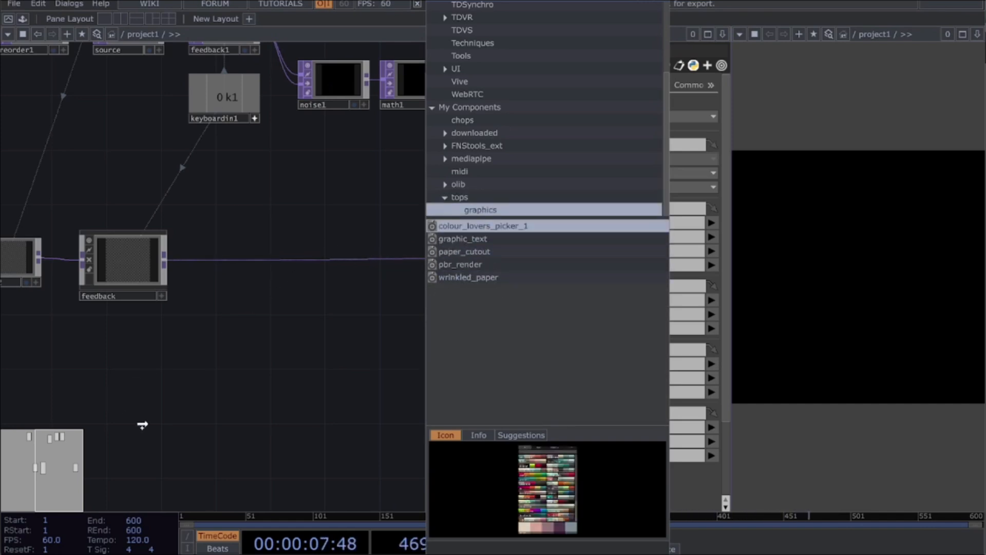
pyautogui.moveTo(210, 405); pyautogui.dragTo(209, 404)
pyautogui.moveTo(204, 366); pyautogui.dragTo(164, 422)
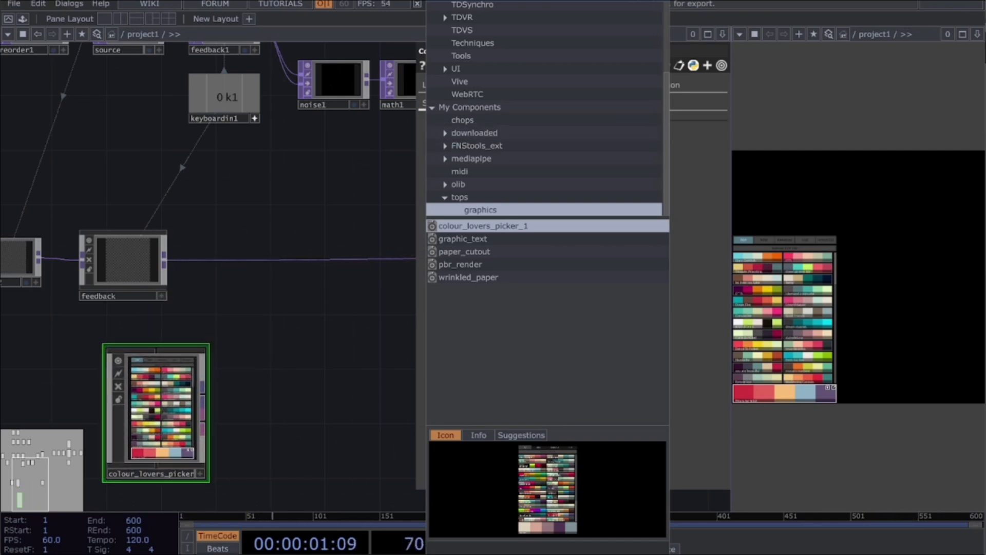
pyautogui.click(663, 1)
pyautogui.moveTo(175, 419); pyautogui.dragTo(135, 386)
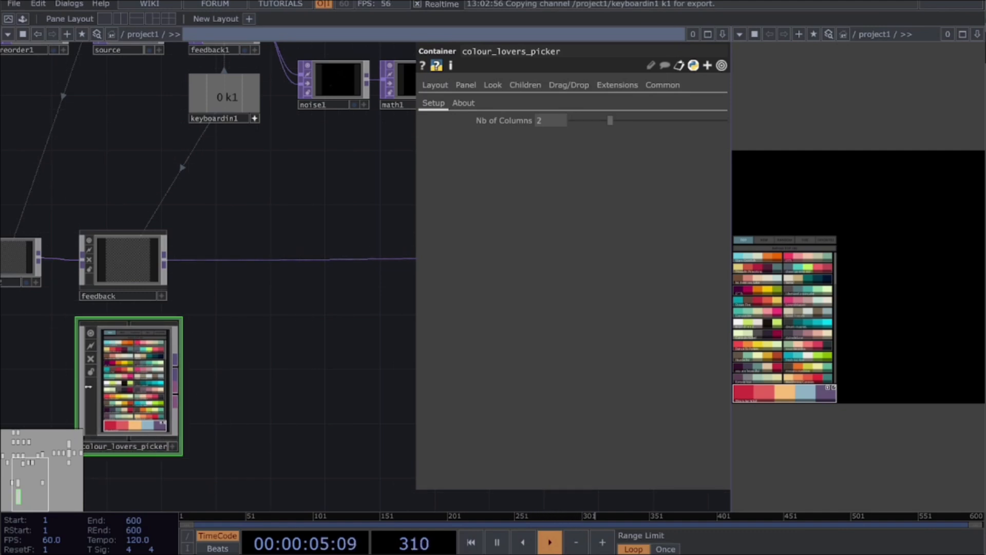
# Step: Choose the lime, orange, magenta, purple and blue palette in colour_lovers_picker and drop it into the network beside the picker
pyautogui.moveTo(279, 455); pyautogui.dragTo(356, 437)
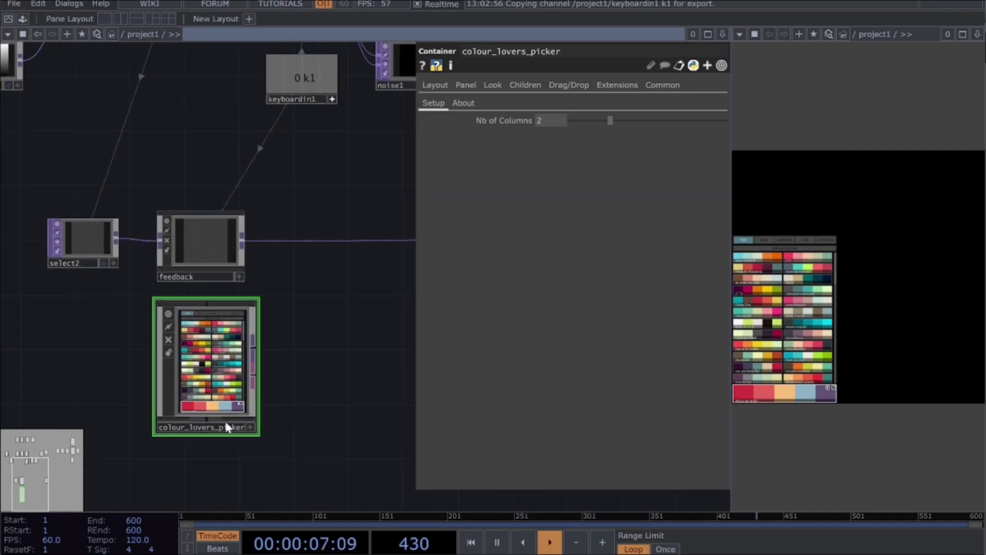
pyautogui.scroll(5, 226, 411)
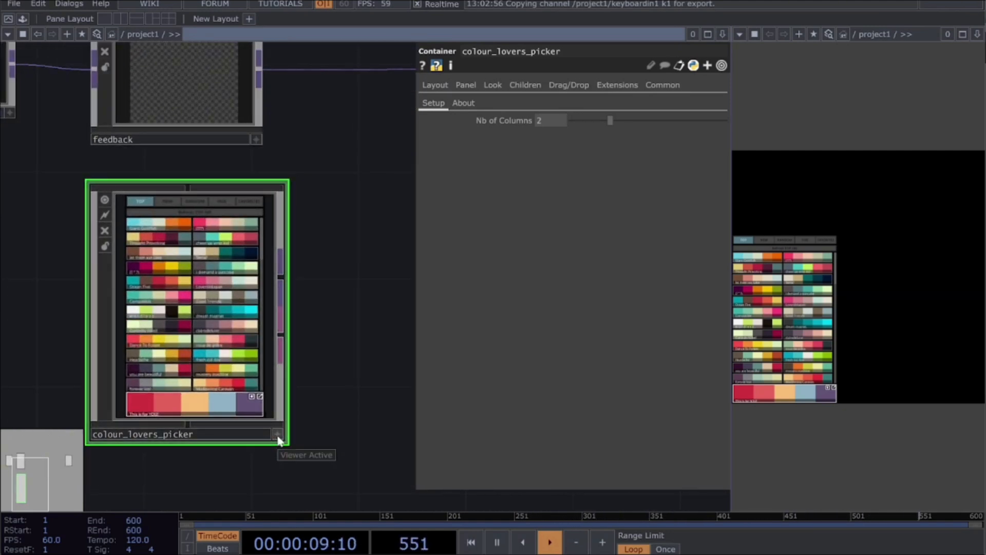
pyautogui.click(278, 437)
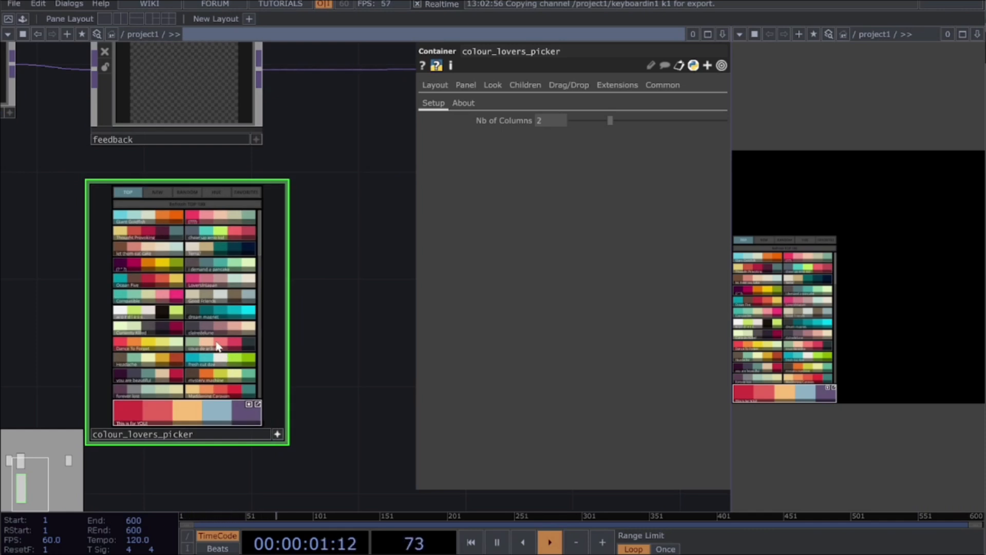
pyautogui.scroll(-3, 194, 252)
pyautogui.scroll(-5, 176, 307)
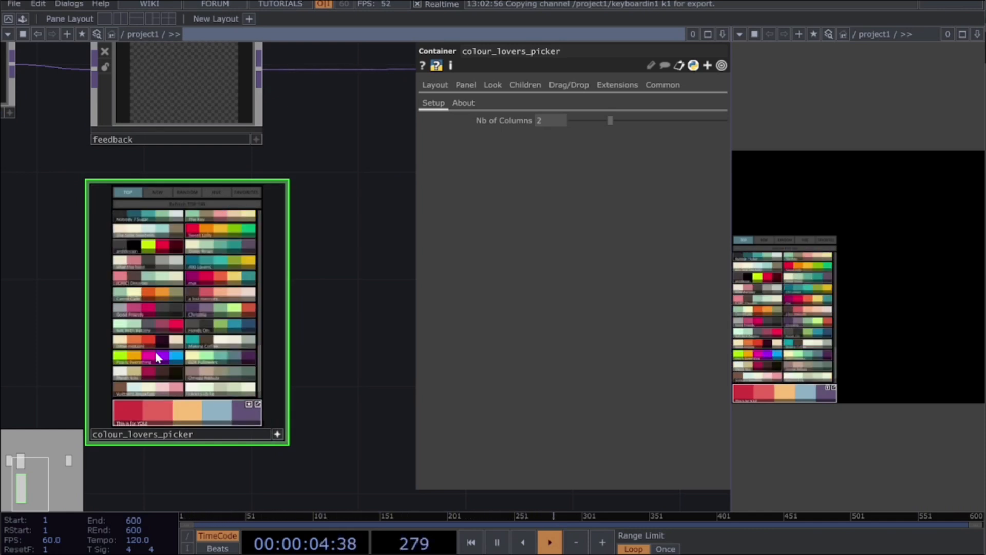
pyautogui.click(201, 358)
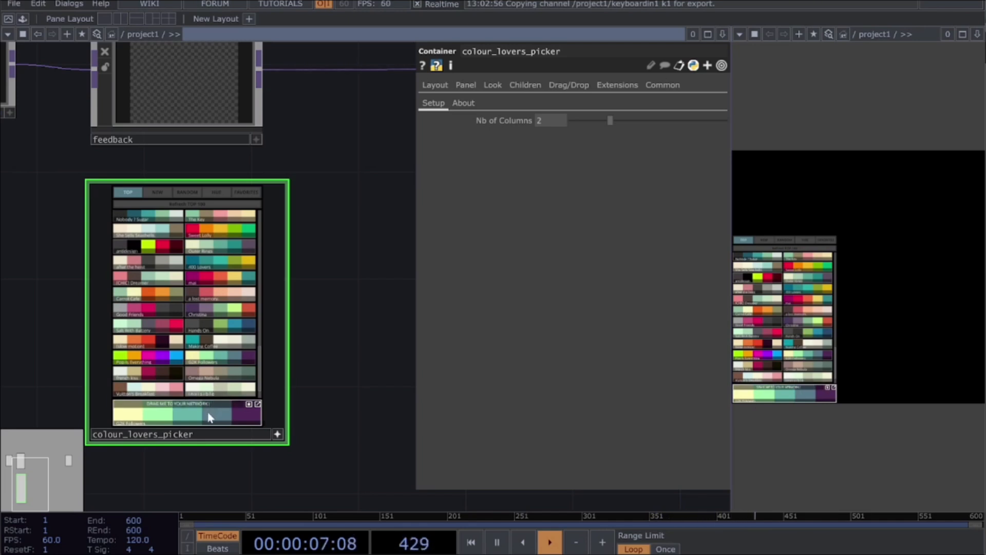
pyautogui.click(153, 353)
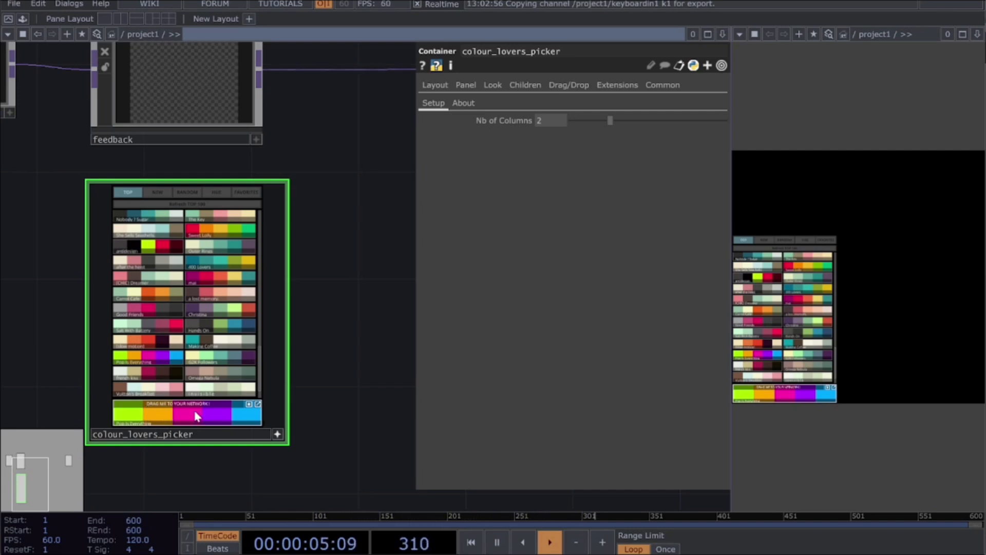
pyautogui.moveTo(202, 432); pyautogui.dragTo(386, 368)
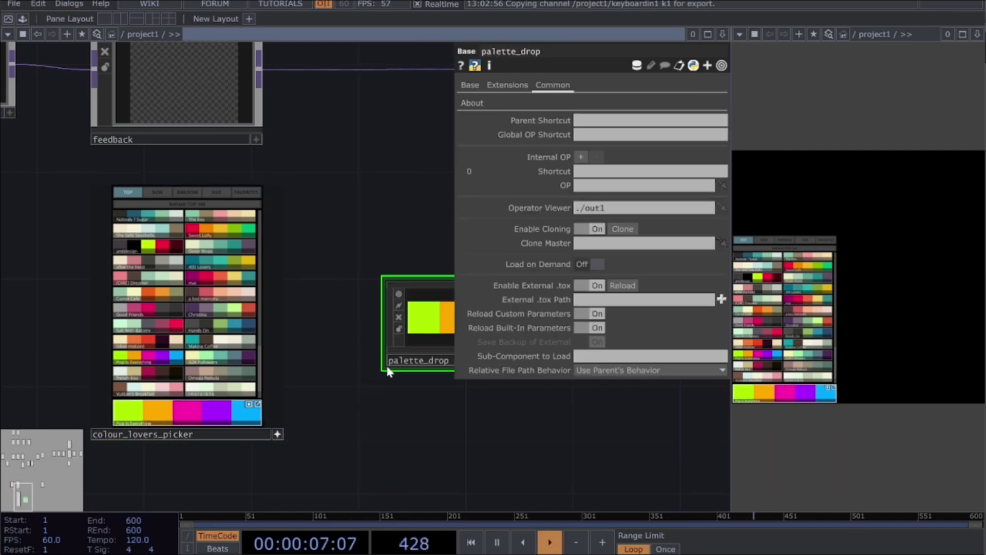
pyautogui.moveTo(419, 329); pyautogui.dragTo(321, 399)
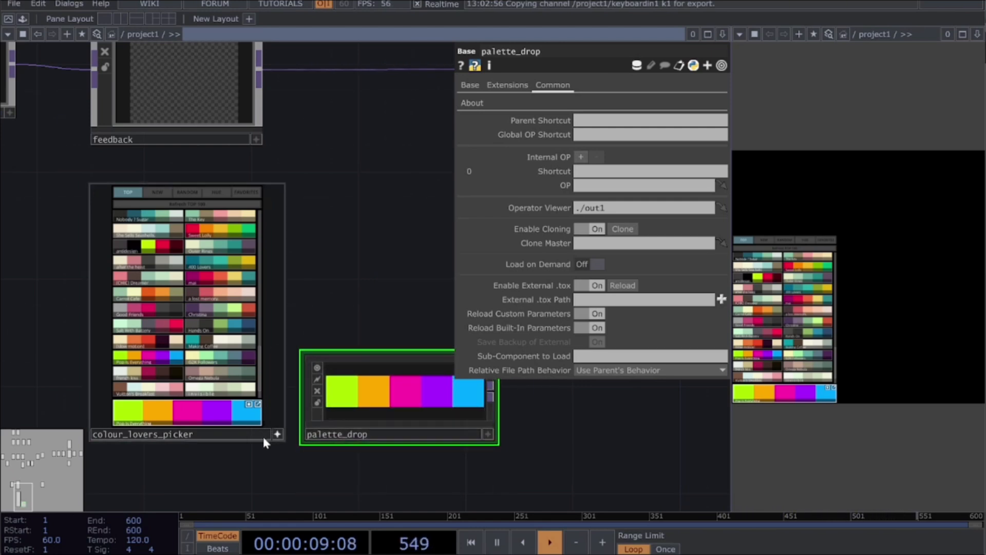
# Step: Delete the colour_lovers_picker component and move palette_drop below the feedback component
pyautogui.click(277, 435)
pyautogui.click(217, 334)
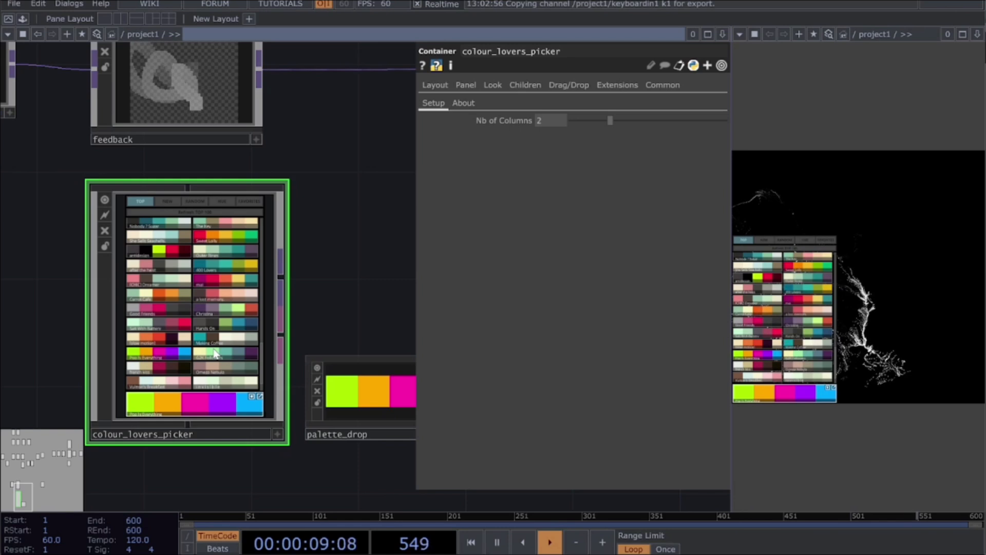
pyautogui.press('Delete')
pyautogui.moveTo(369, 420); pyautogui.dragTo(155, 259)
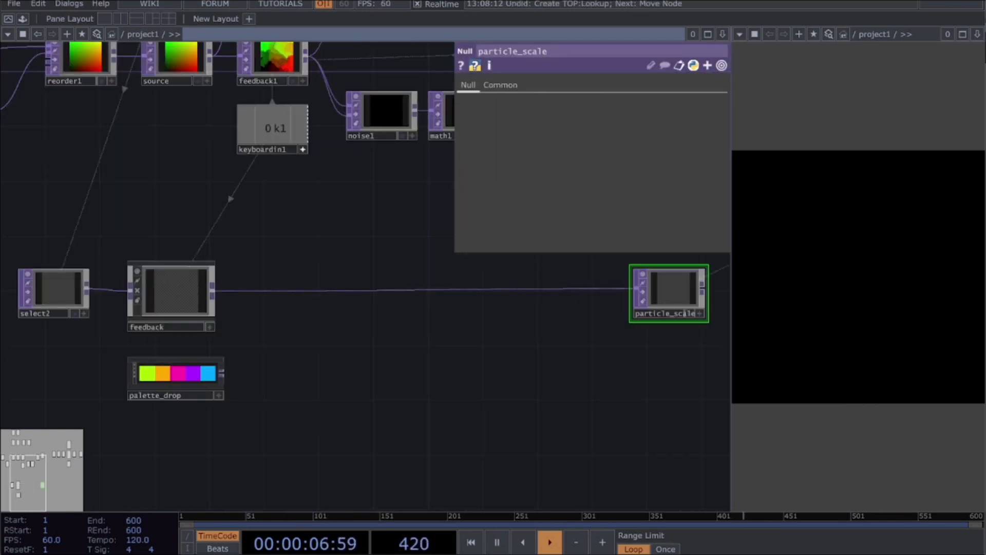
# Step: Add a Lookup TOP fed by the feedback component, place it beside palette_drop, and connect palette_drop to its second input
pyautogui.click(218, 280)
pyautogui.click(306, 348)
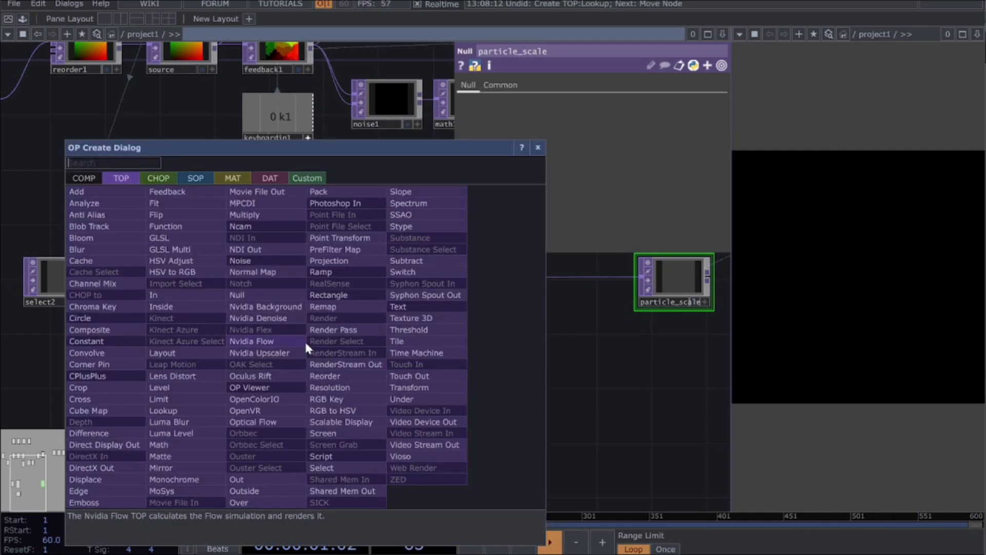
pyautogui.write('LOOKUP')
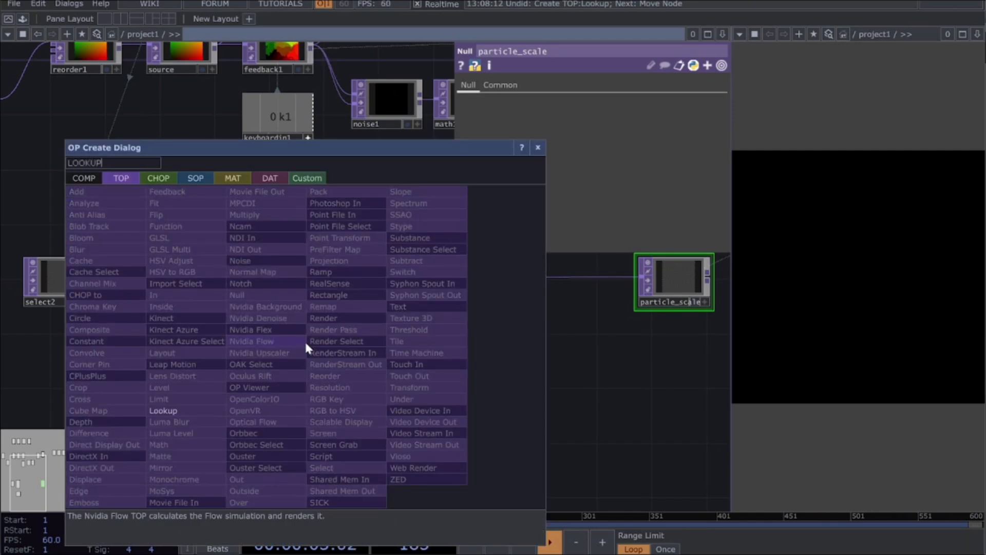
pyautogui.click(155, 407)
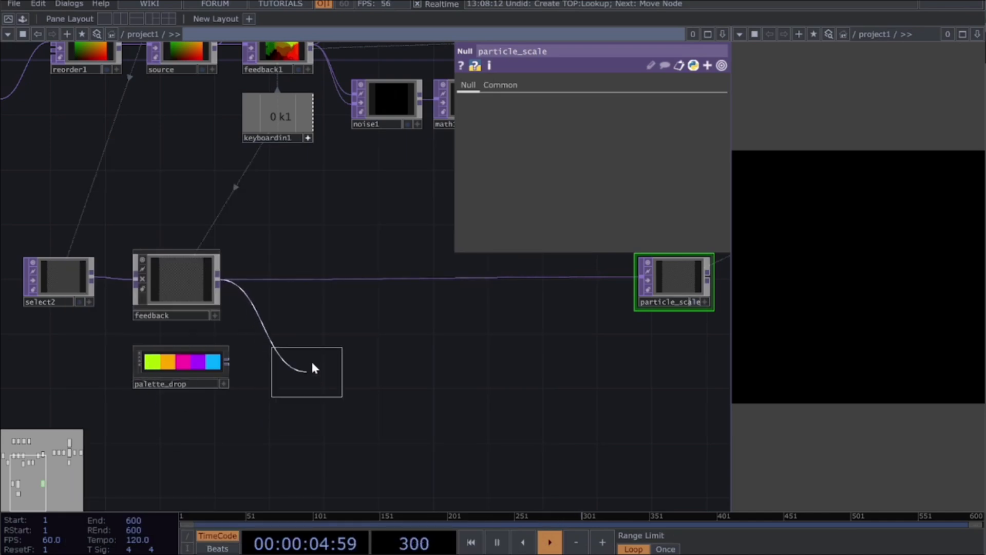
pyautogui.click(322, 344)
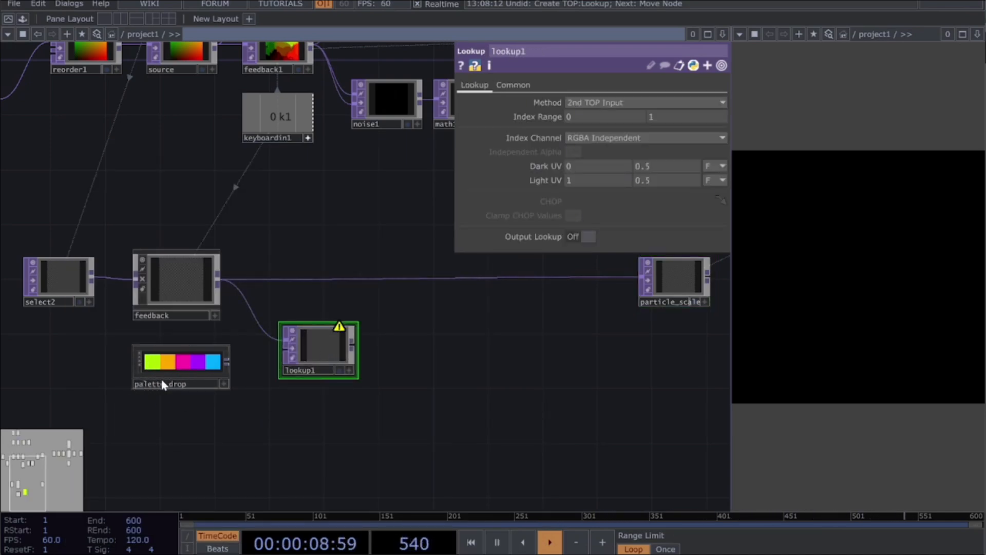
pyautogui.moveTo(226, 362); pyautogui.dragTo(285, 366)
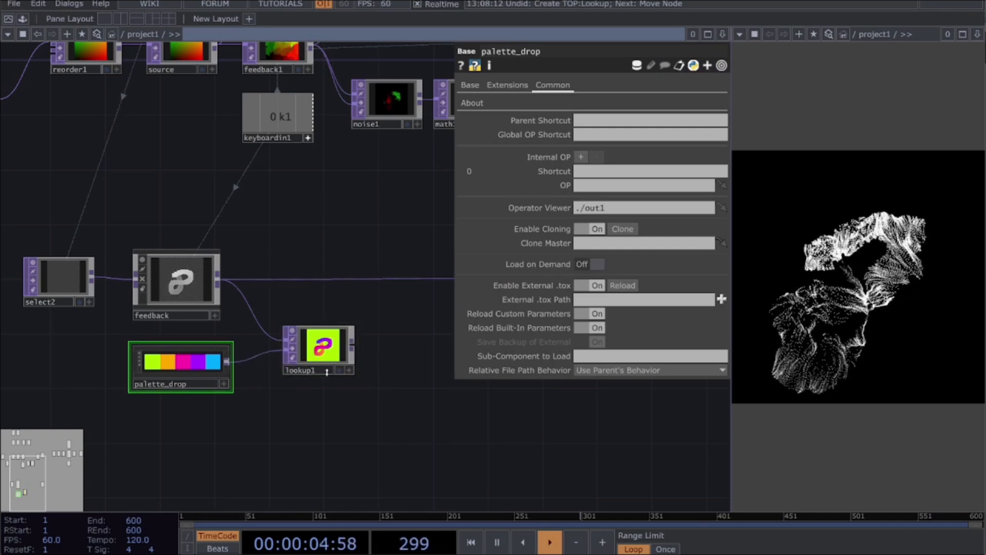
# Step: Add a Null TOP after lookup1, connected to its output
pyautogui.scroll(5, 328, 375)
pyautogui.scroll(-5, 341, 334)
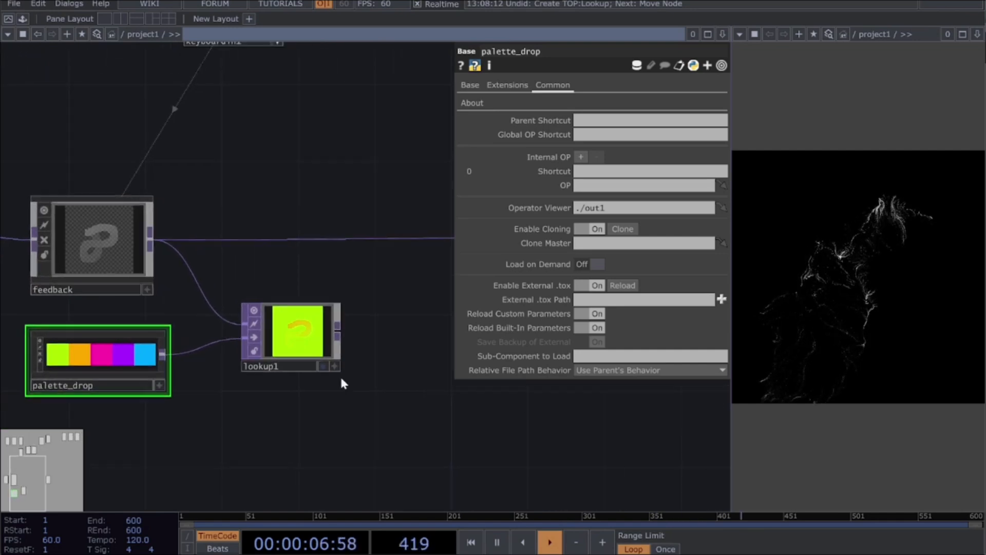
pyautogui.click(335, 335)
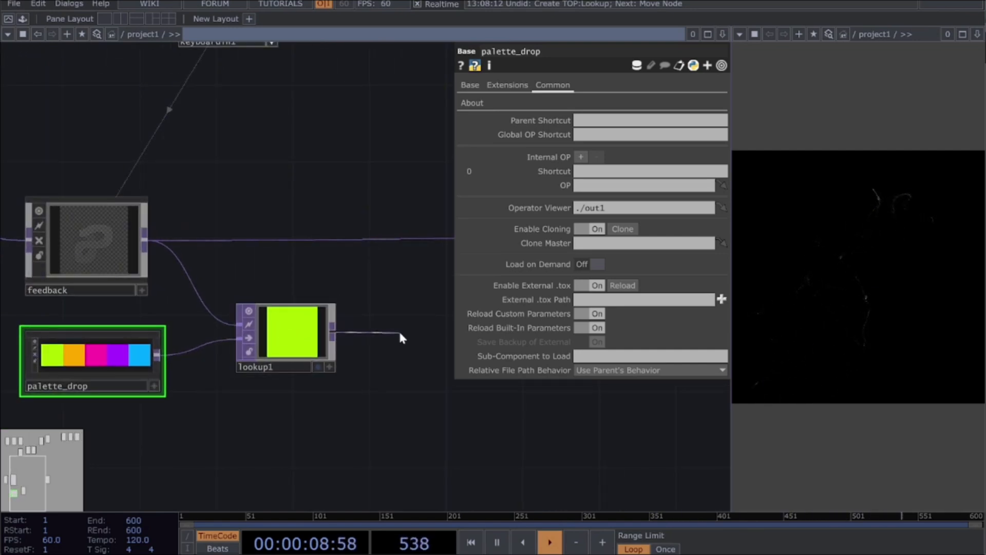
pyautogui.click(399, 335)
pyautogui.write('NULL')
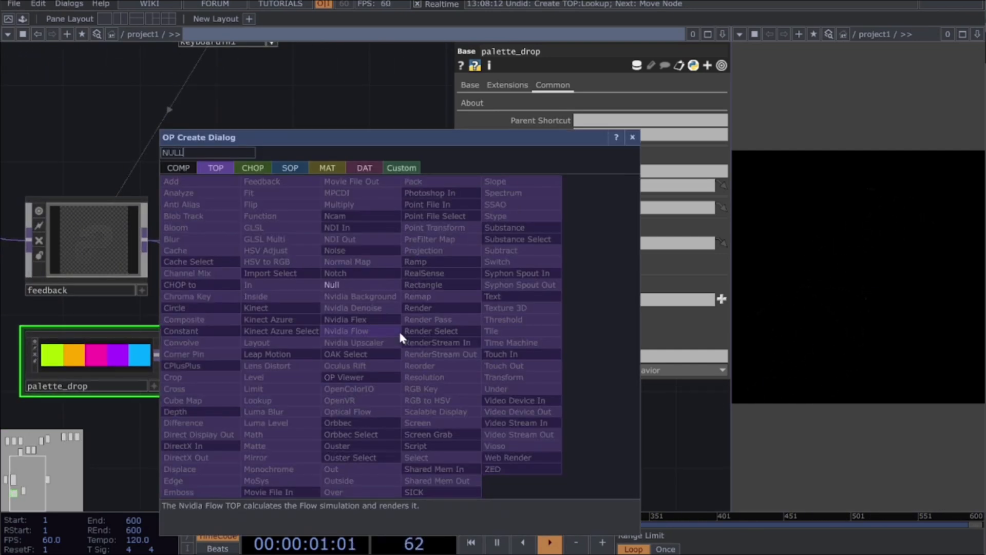
pyautogui.press('Return')
pyautogui.click(403, 335)
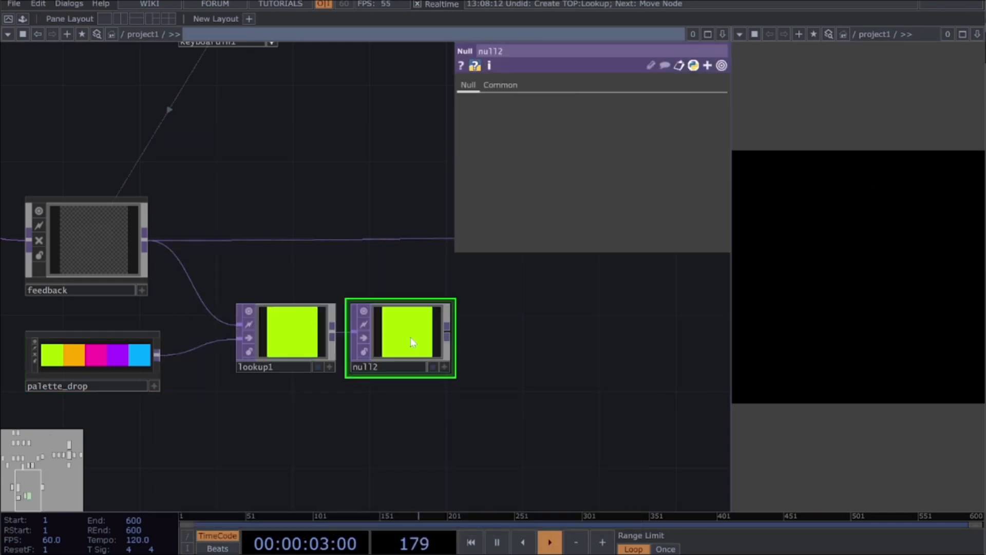
# Step: Move the new Null below particle_scale and rename it particle_color
pyautogui.moveTo(562, 420); pyautogui.dragTo(308, 430)
pyautogui.moveTo(131, 367); pyautogui.dragTo(516, 349)
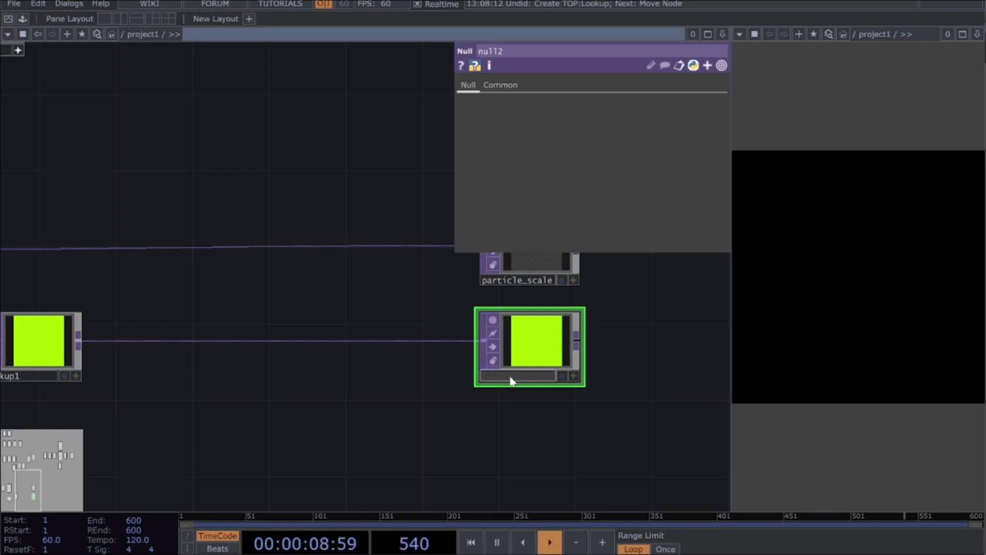
pyautogui.press('capslock')
pyautogui.write('partic')
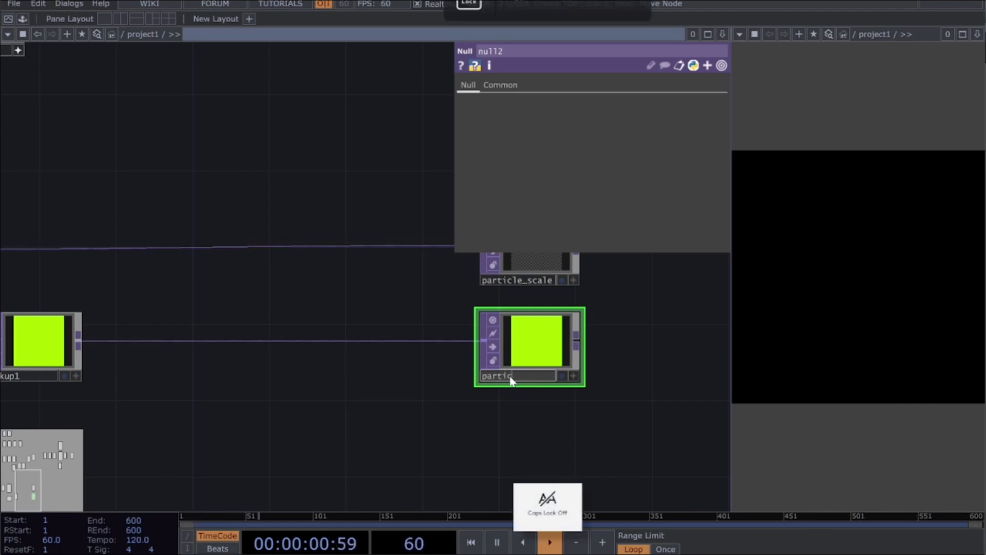
pyautogui.write('le_color')
pyautogui.press('Return')
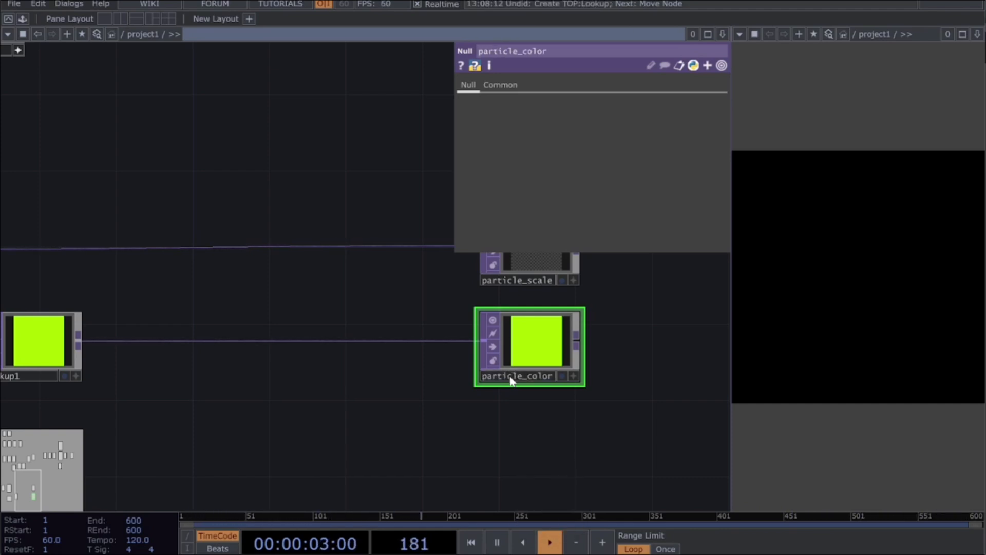
# Step: Assign particle_color as the Color OP in the second set of instancing parameters of geo1
pyautogui.scroll(-5, 572, 404)
pyautogui.moveTo(476, 391); pyautogui.dragTo(158, 450)
pyautogui.moveTo(391, 395); pyautogui.dragTo(138, 502)
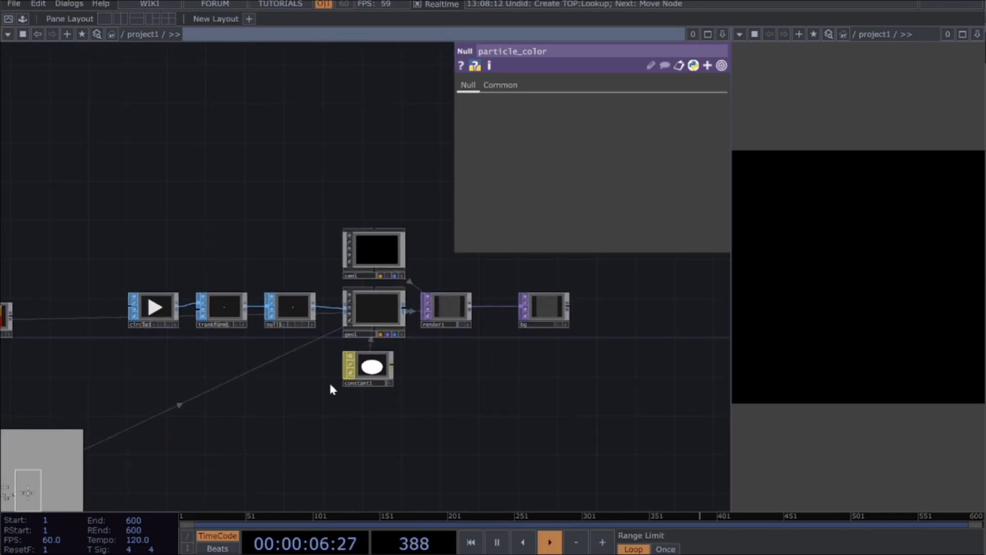
pyautogui.click(374, 315)
pyautogui.moveTo(258, 438); pyautogui.dragTo(323, 272)
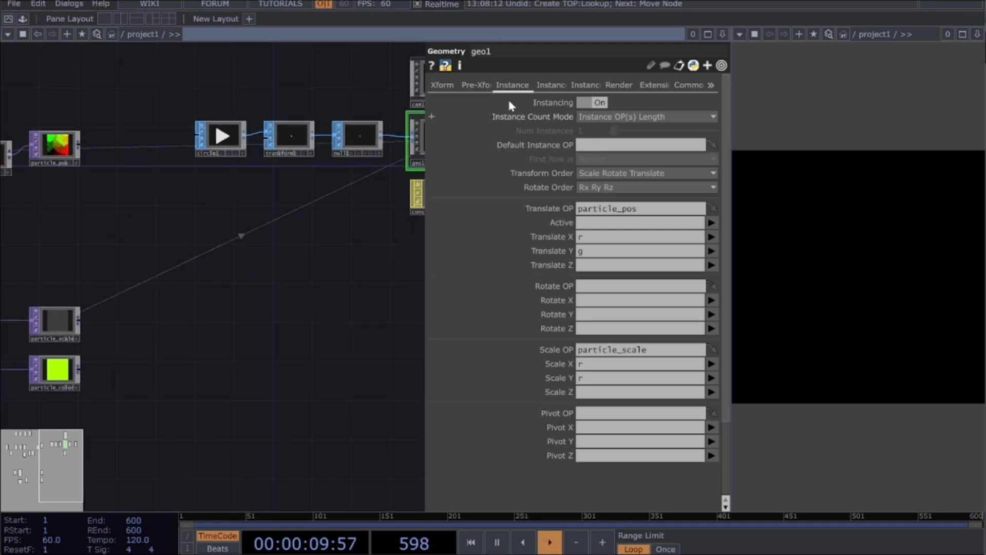
pyautogui.click(550, 88)
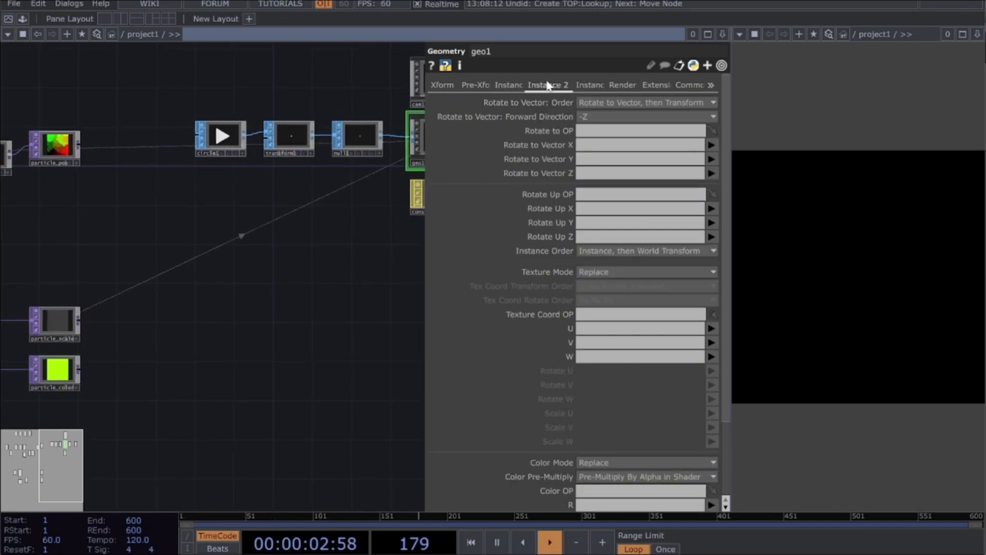
pyautogui.scroll(-3, 618, 480)
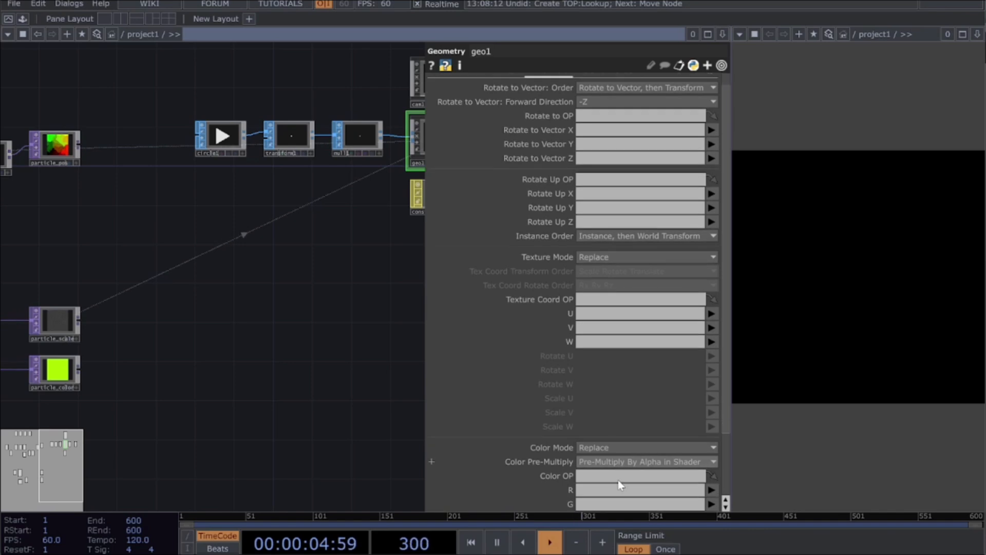
pyautogui.scroll(-3, 619, 484)
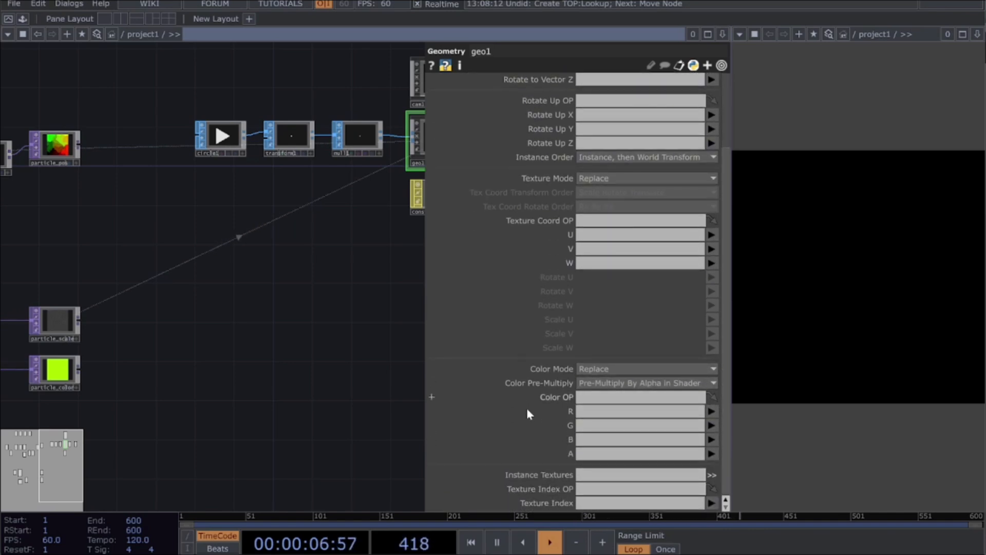
pyautogui.moveTo(56, 376); pyautogui.dragTo(661, 405)
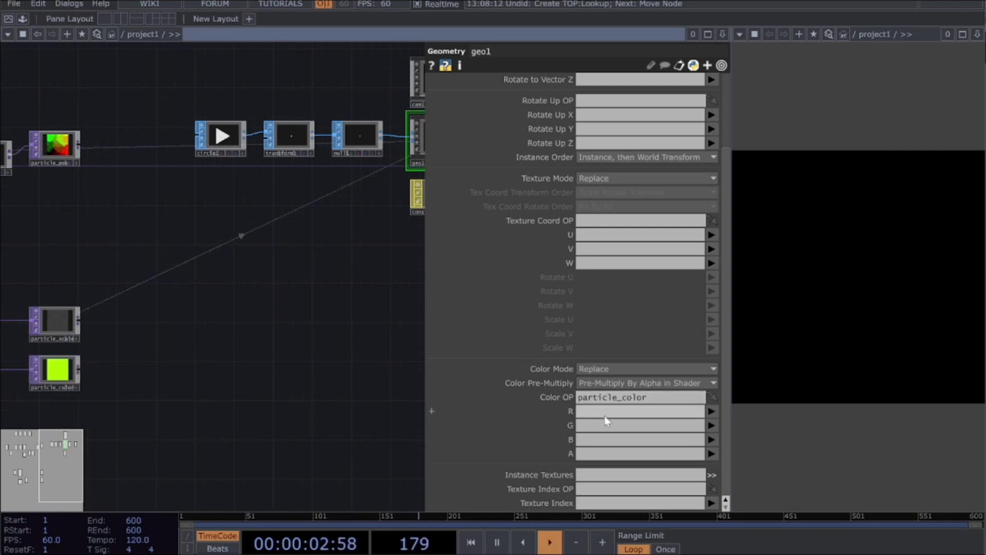
# Step: Map the instance color R, G and B of geo1 to the r, g and b channels of particle_color
pyautogui.click(711, 413)
pyautogui.click(713, 429)
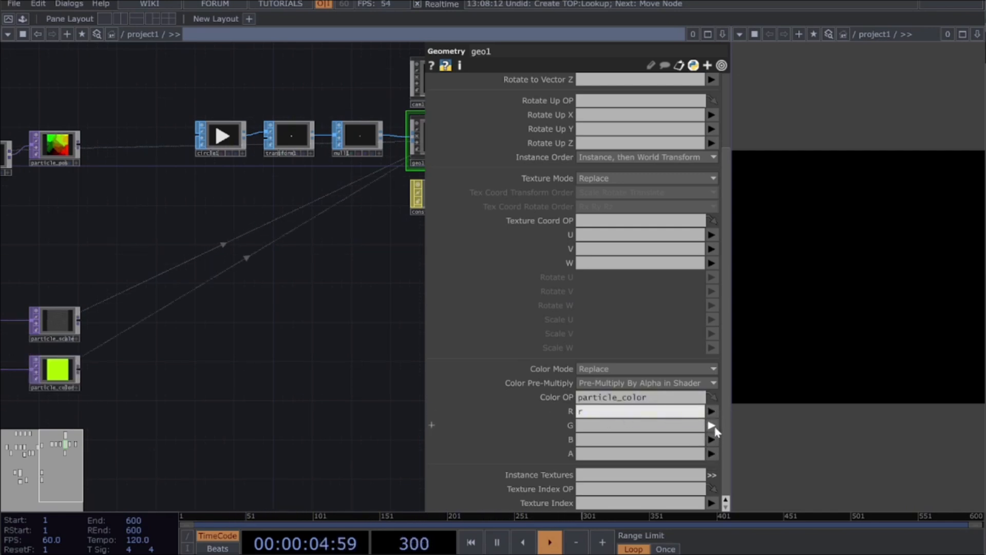
pyautogui.click(712, 427)
pyautogui.click(712, 453)
pyautogui.click(711, 440)
pyautogui.click(713, 479)
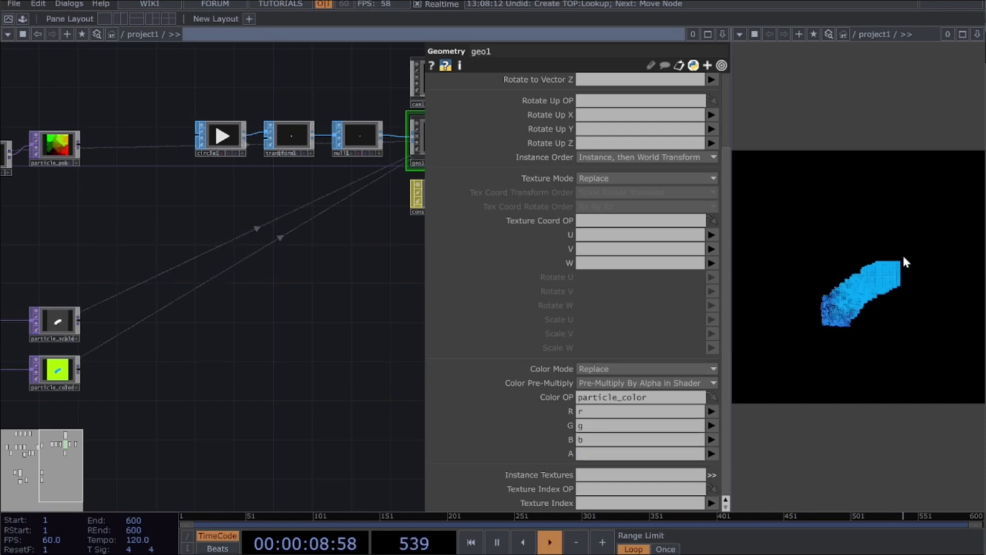